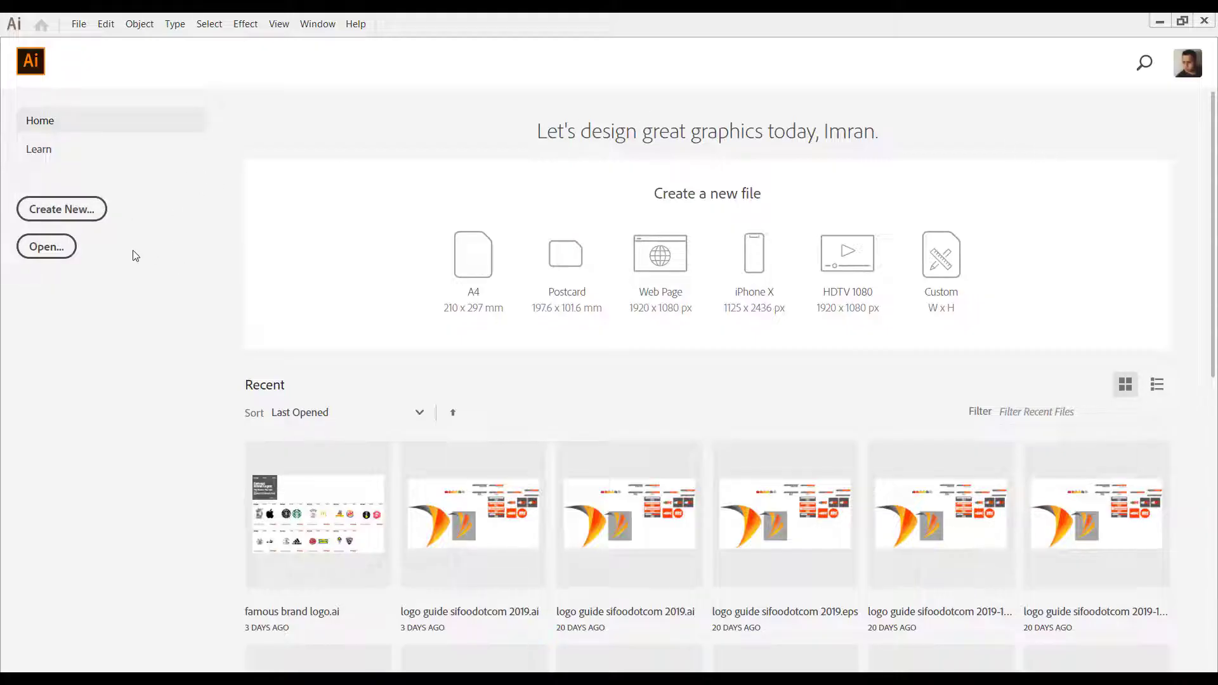
Create a 400 × 400 px Web document named 'Seamless Pattern'
{"action": "left_click", "coordinate": [88, 216]}
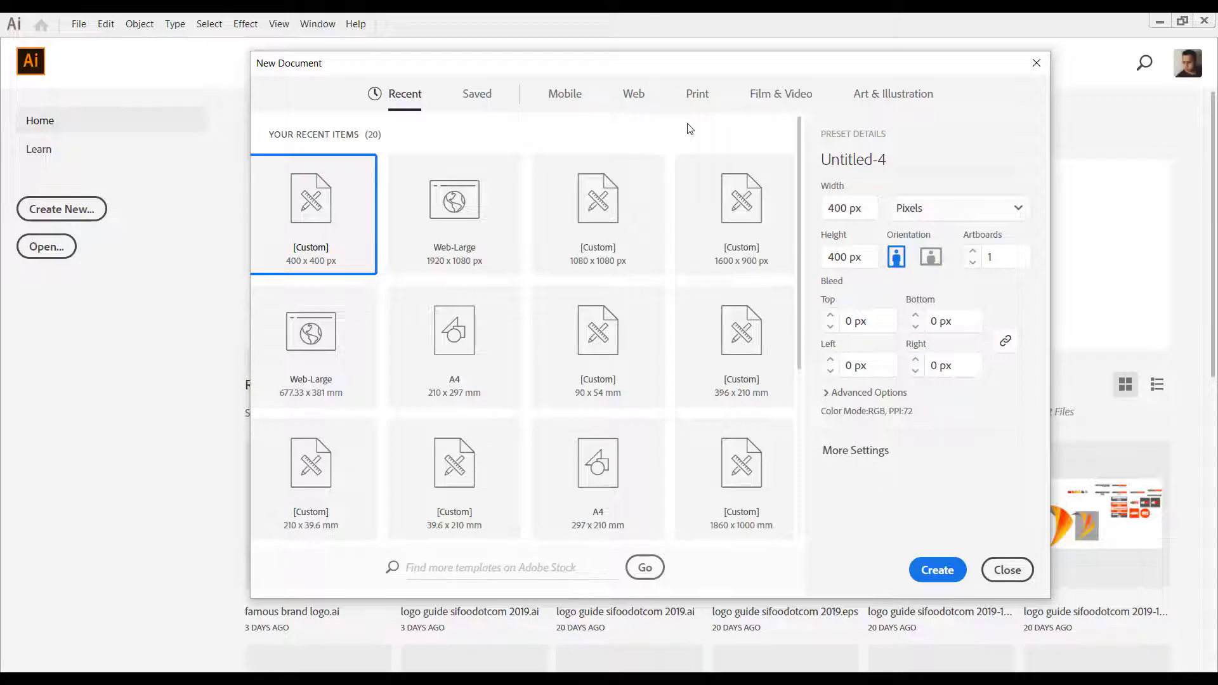
{"action": "left_click", "coordinate": [634, 96]}
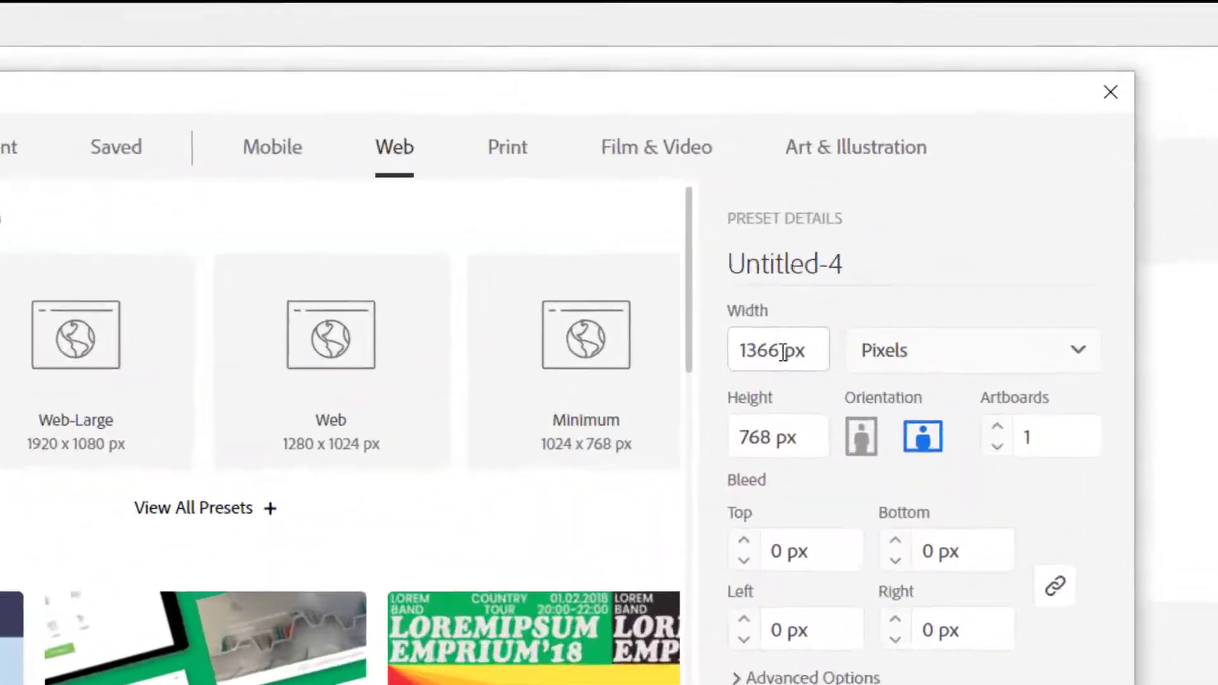
{"action": "double_click", "coordinate": [843, 208]}
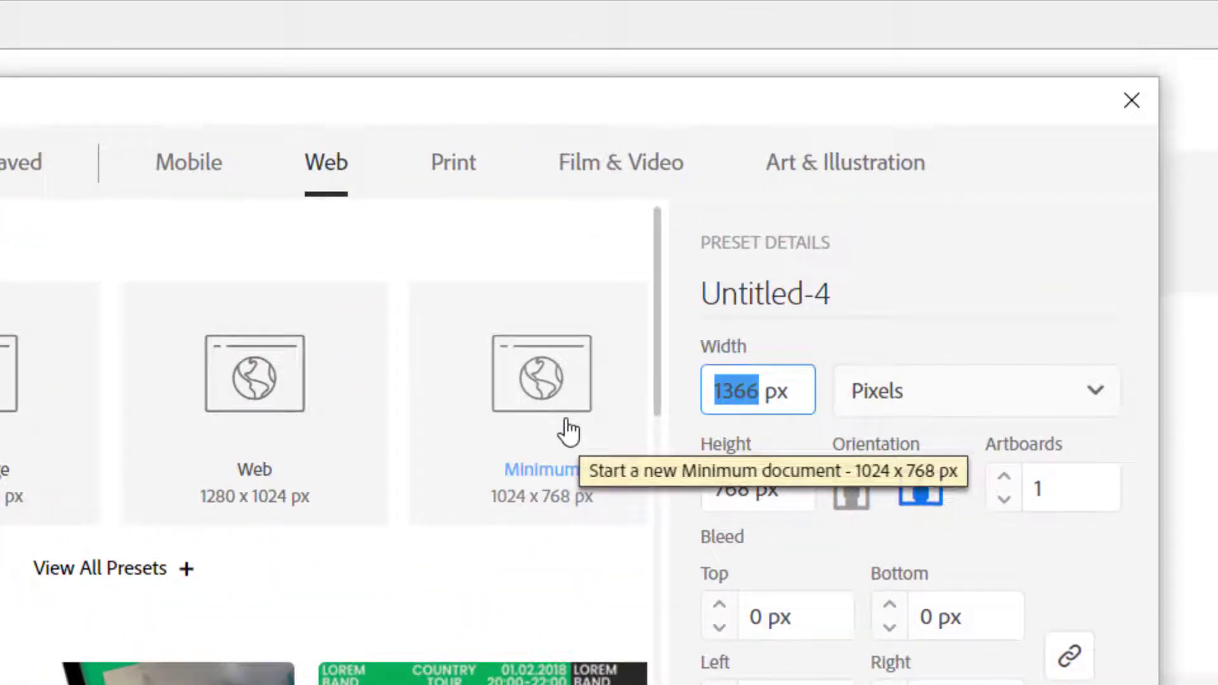
{"action": "type", "text": "400"}
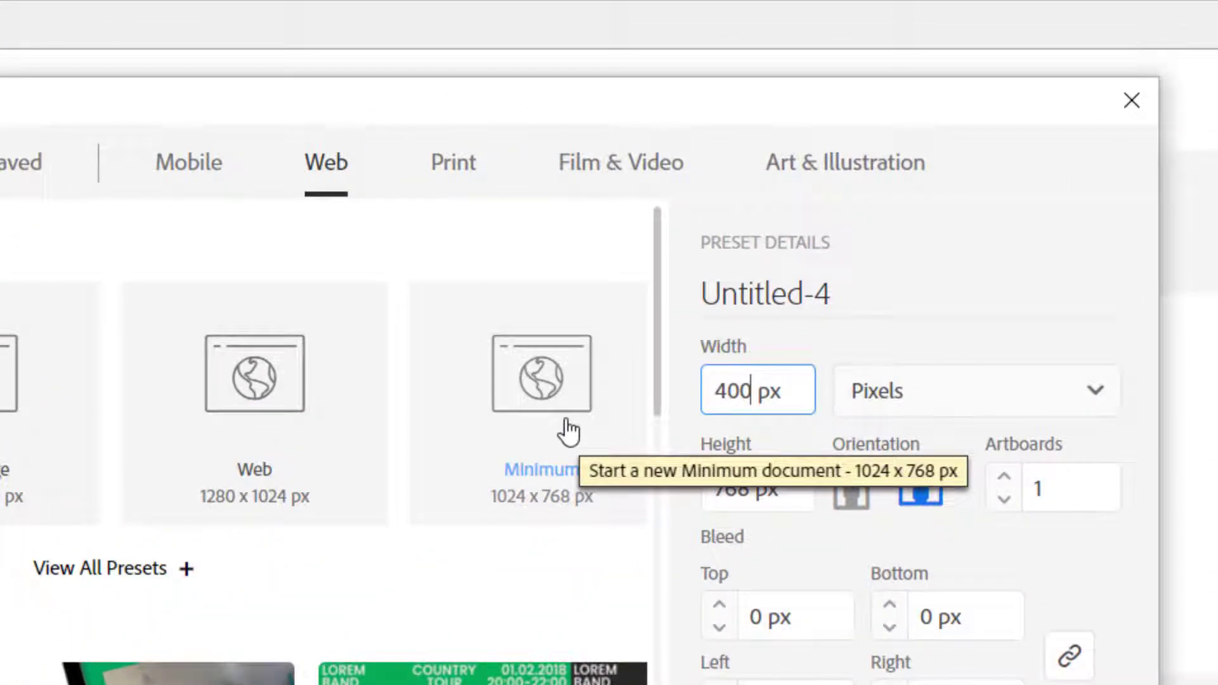
{"action": "key", "text": "Tab"}
{"action": "type", "text": "400"}
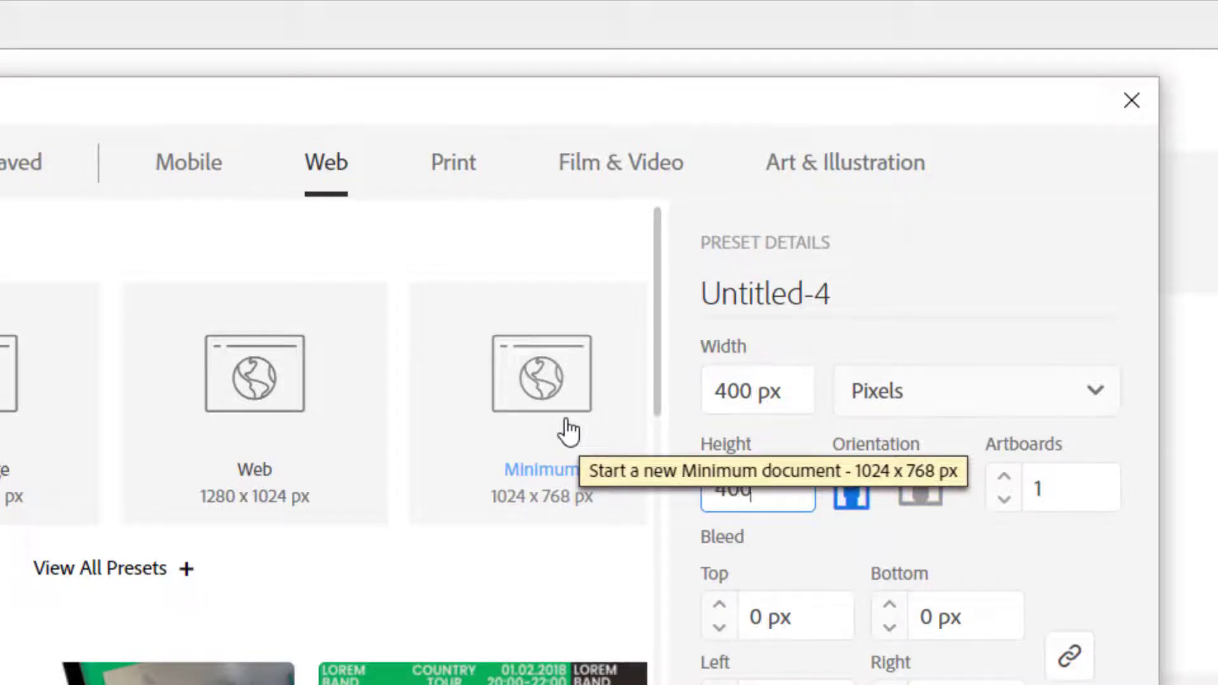
{"action": "key", "text": "Tab"}
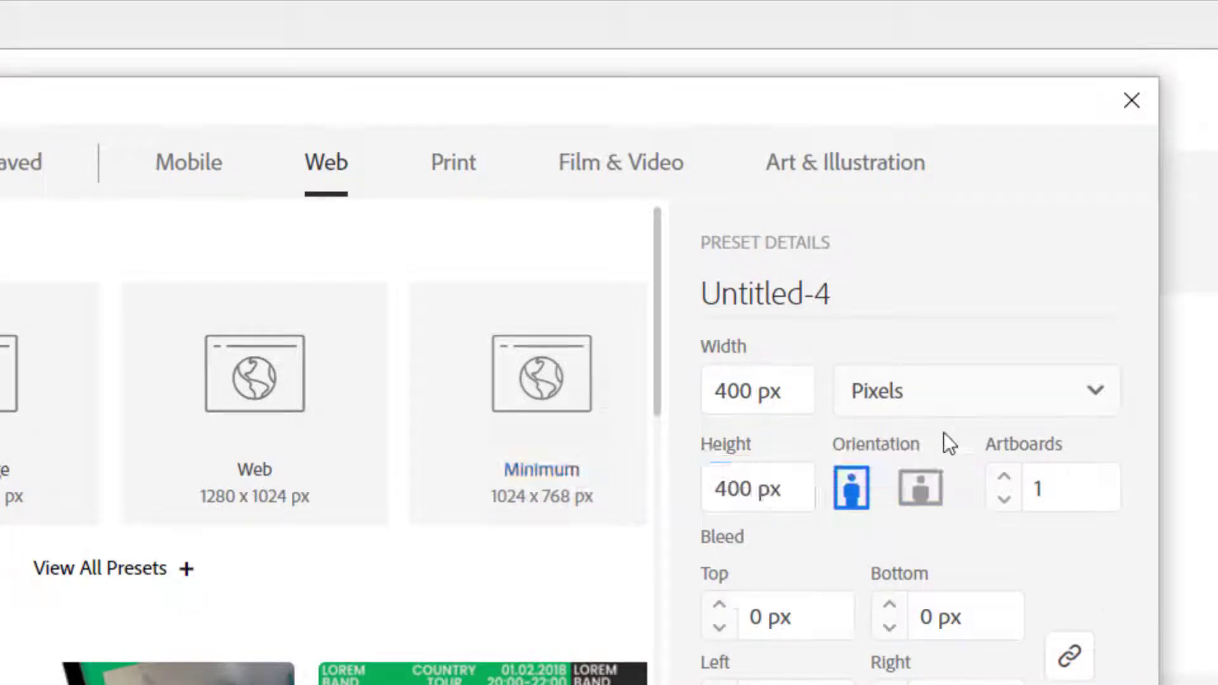
{"action": "type", "text": "Sea"}
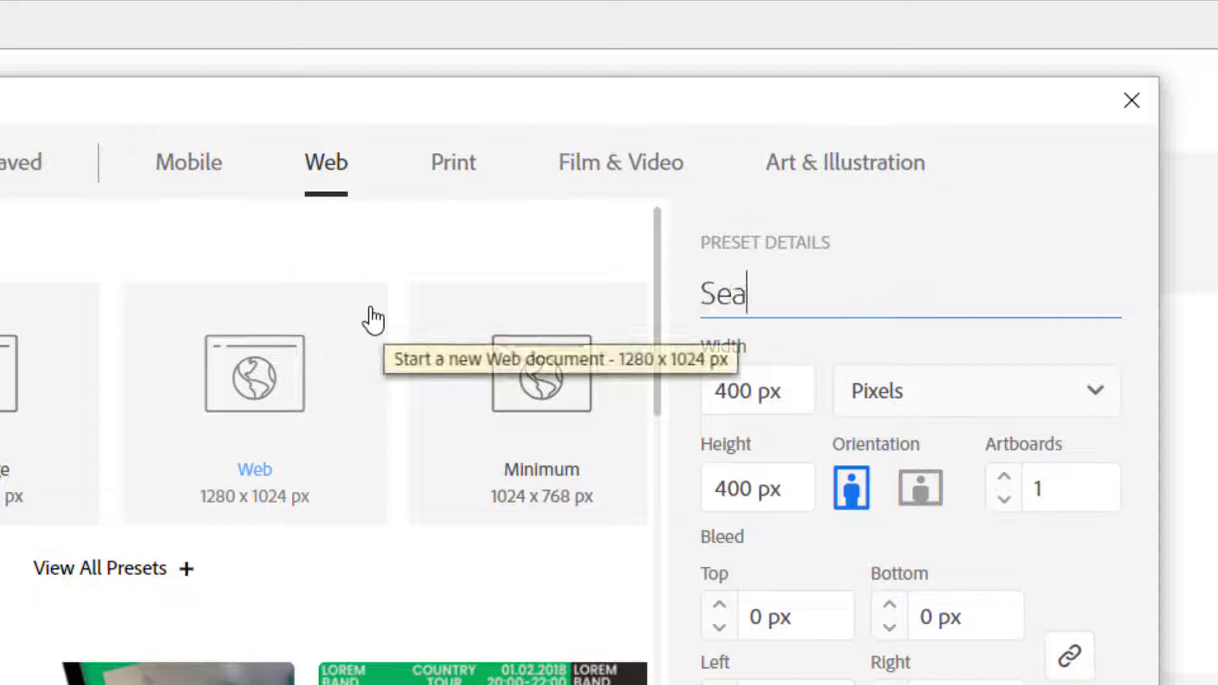
{"action": "type", "text": "mless Pa"}
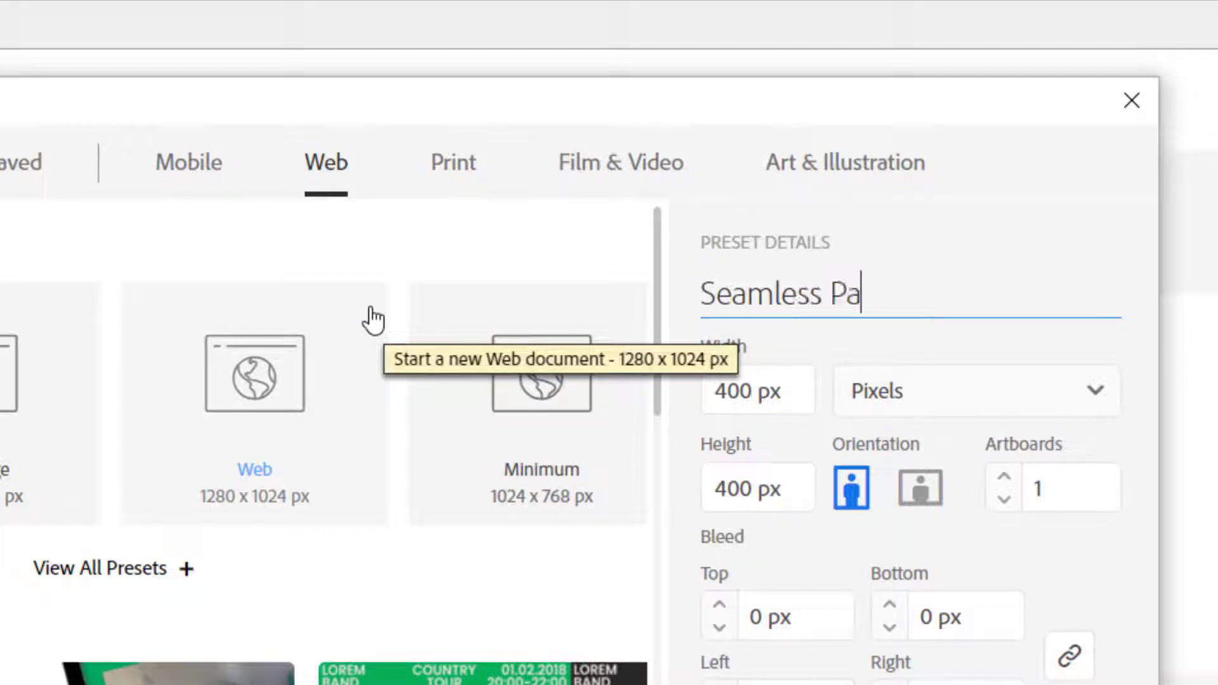
{"action": "type", "text": "ttern"}
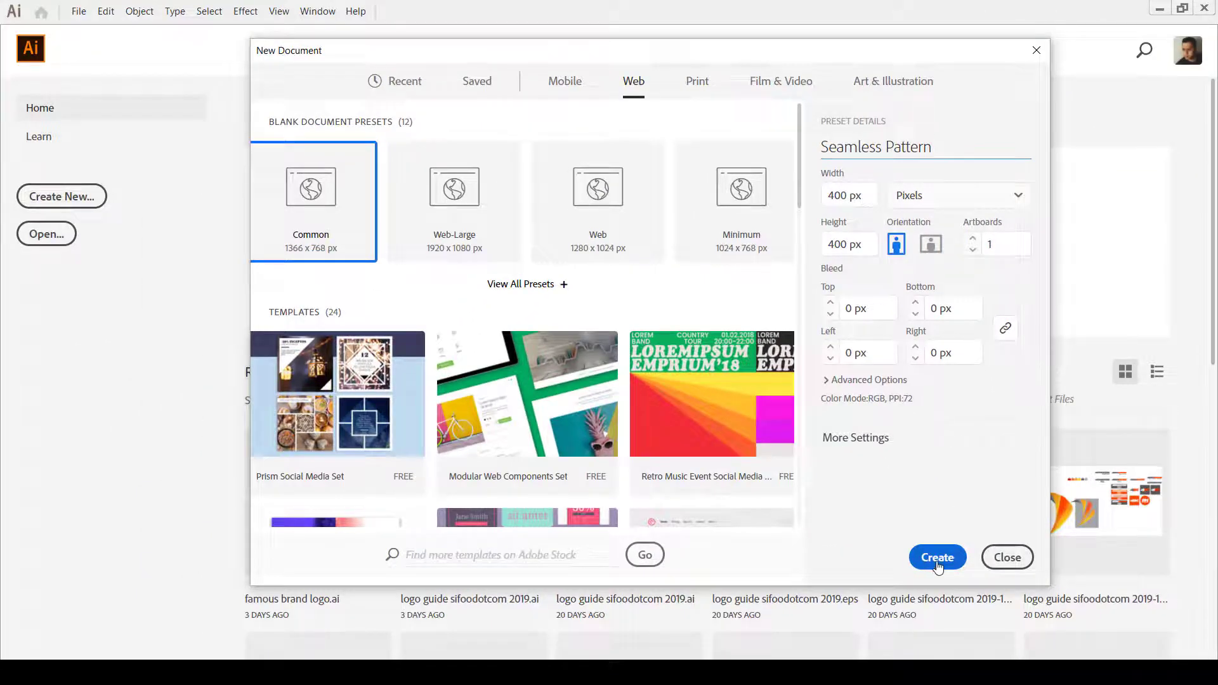
{"action": "left_click", "coordinate": [937, 558]}
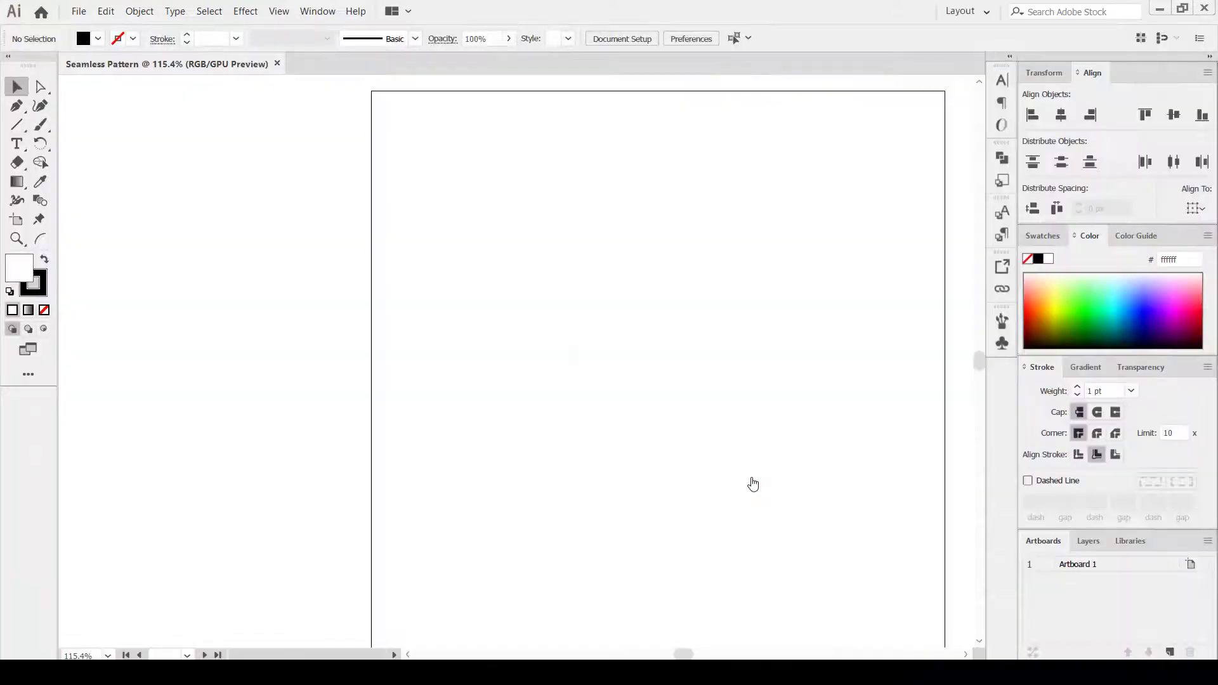
At 100% view, draw a 400 × 400 px rectangle from the artboard's top-left corner
{"action": "key", "text": "ctrl+1"}
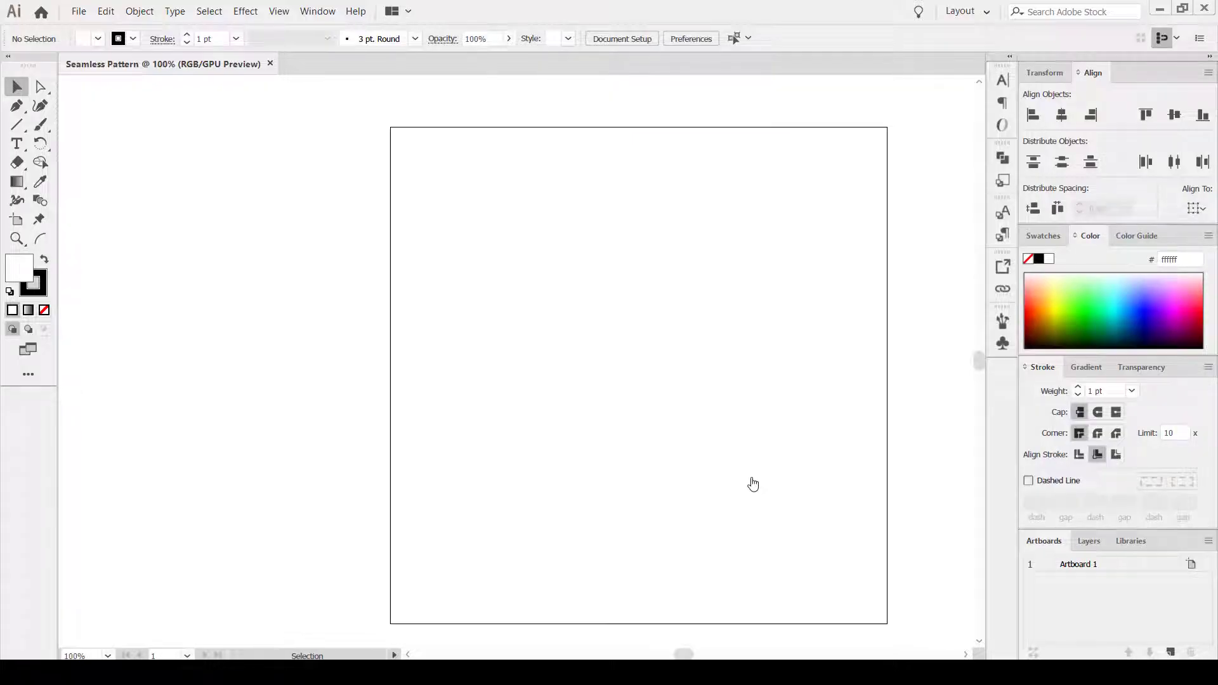
{"action": "left_click_drag", "start_coordinate": [752, 484], "coordinate": [636, 449]}
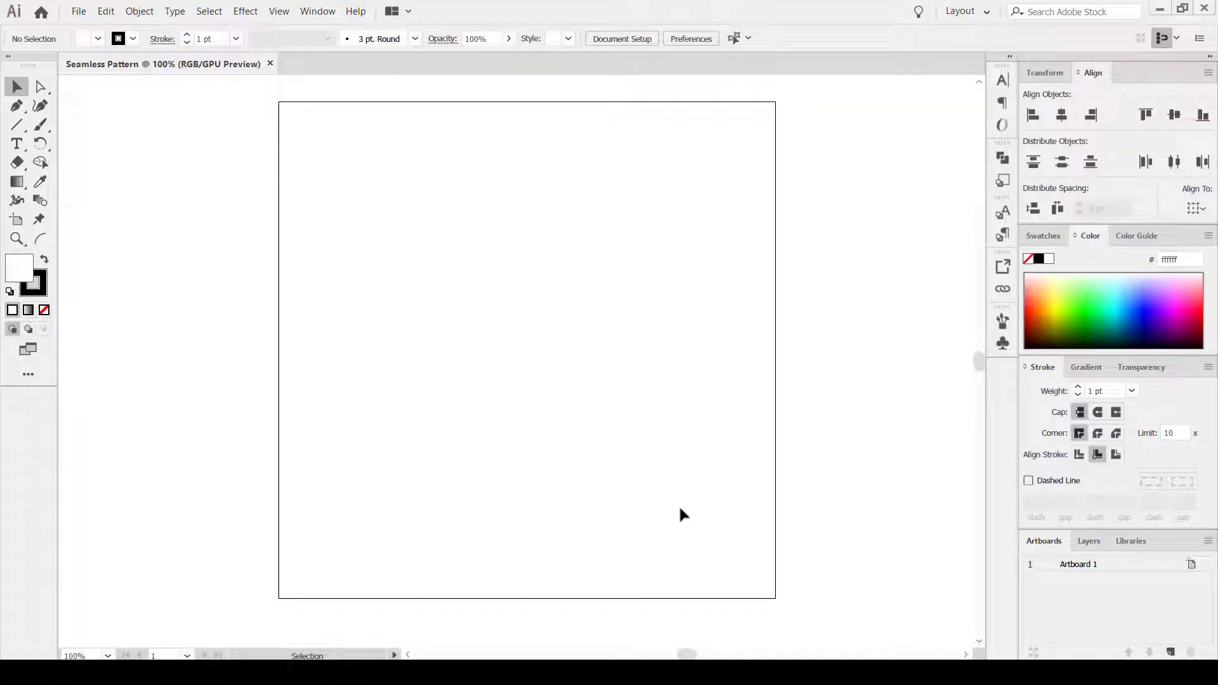
{"action": "left_click", "coordinate": [17, 125]}
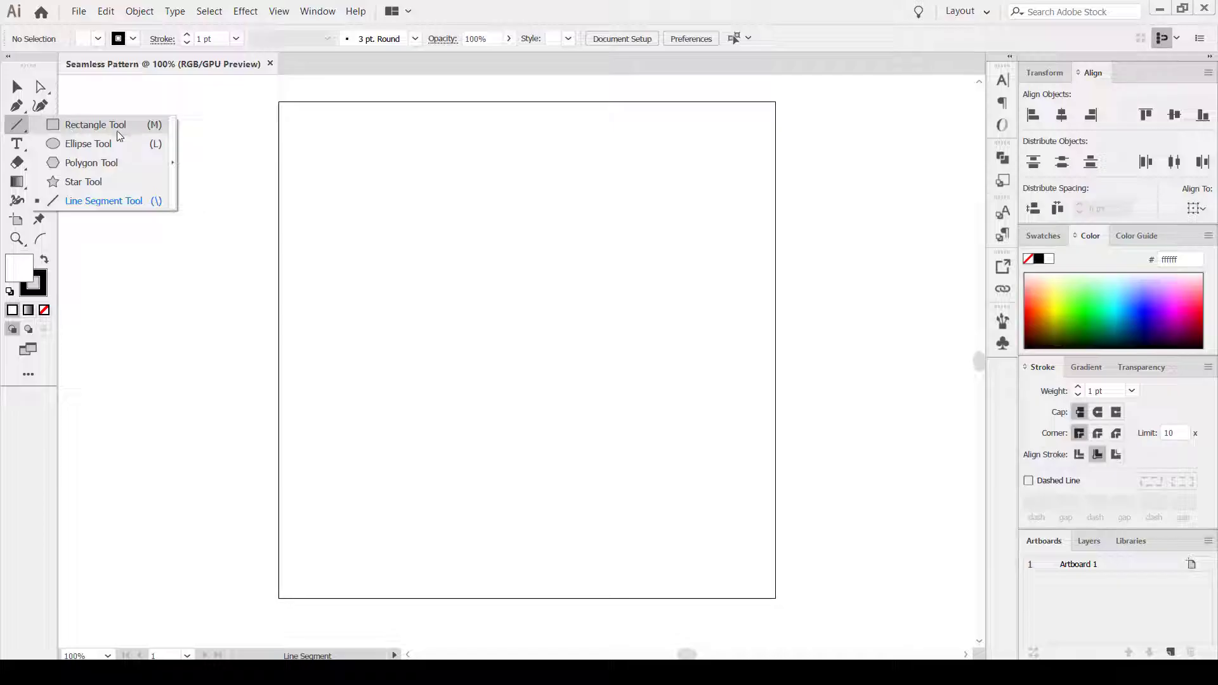
{"action": "left_click", "coordinate": [117, 127]}
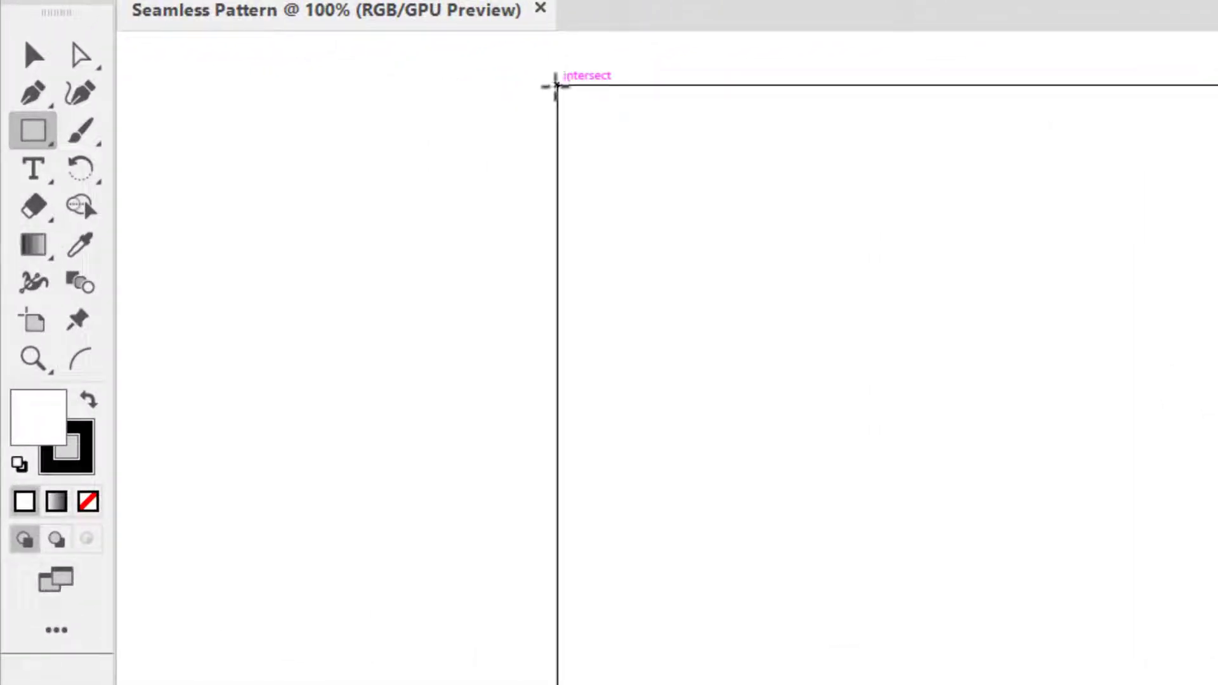
{"action": "left_click", "coordinate": [556, 85]}
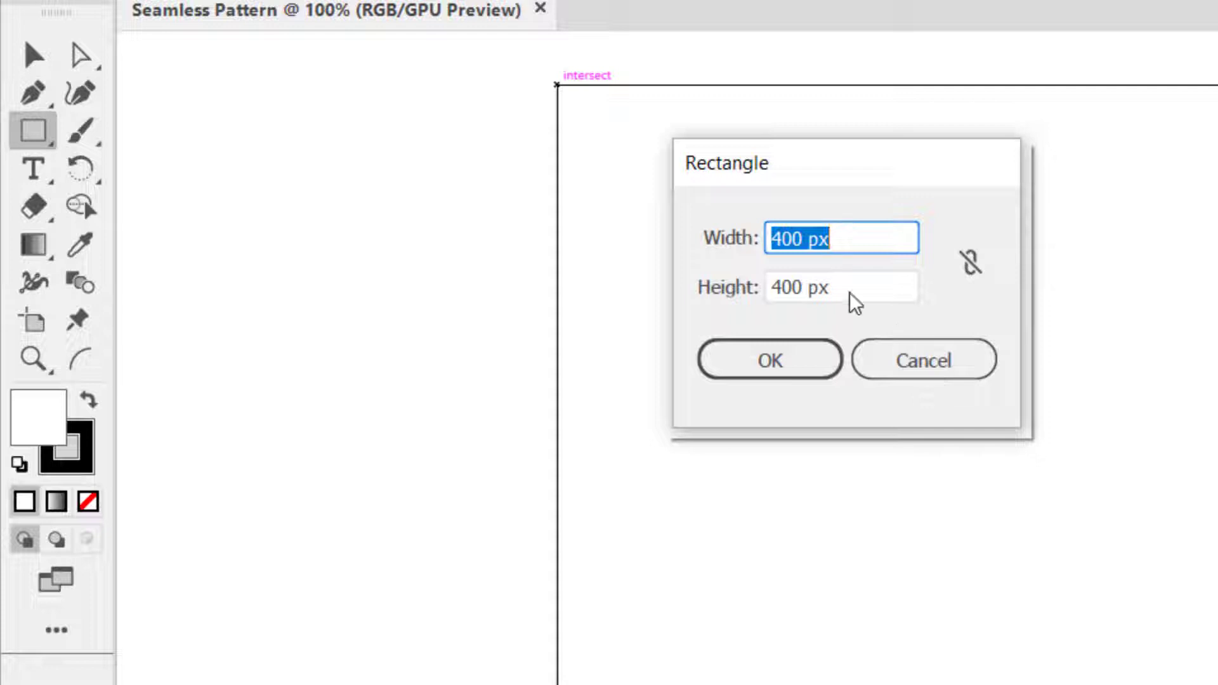
{"action": "left_click", "coordinate": [819, 234]}
{"action": "left_click", "coordinate": [821, 288]}
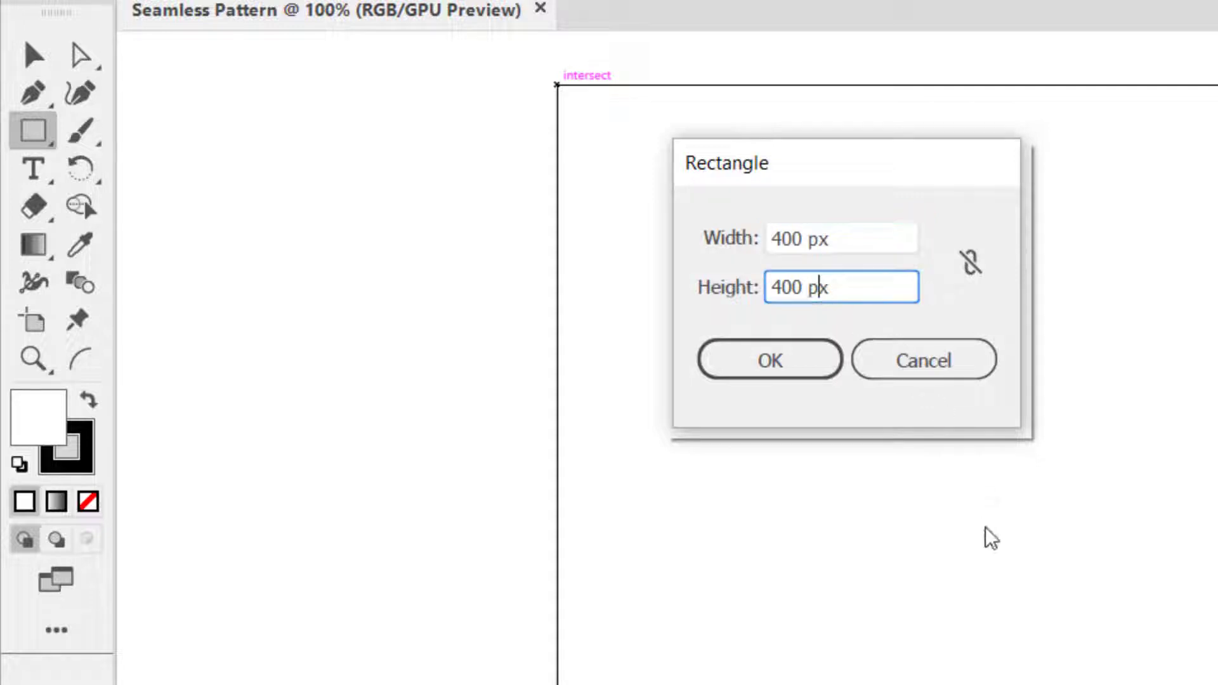
{"action": "left_click", "coordinate": [786, 367]}
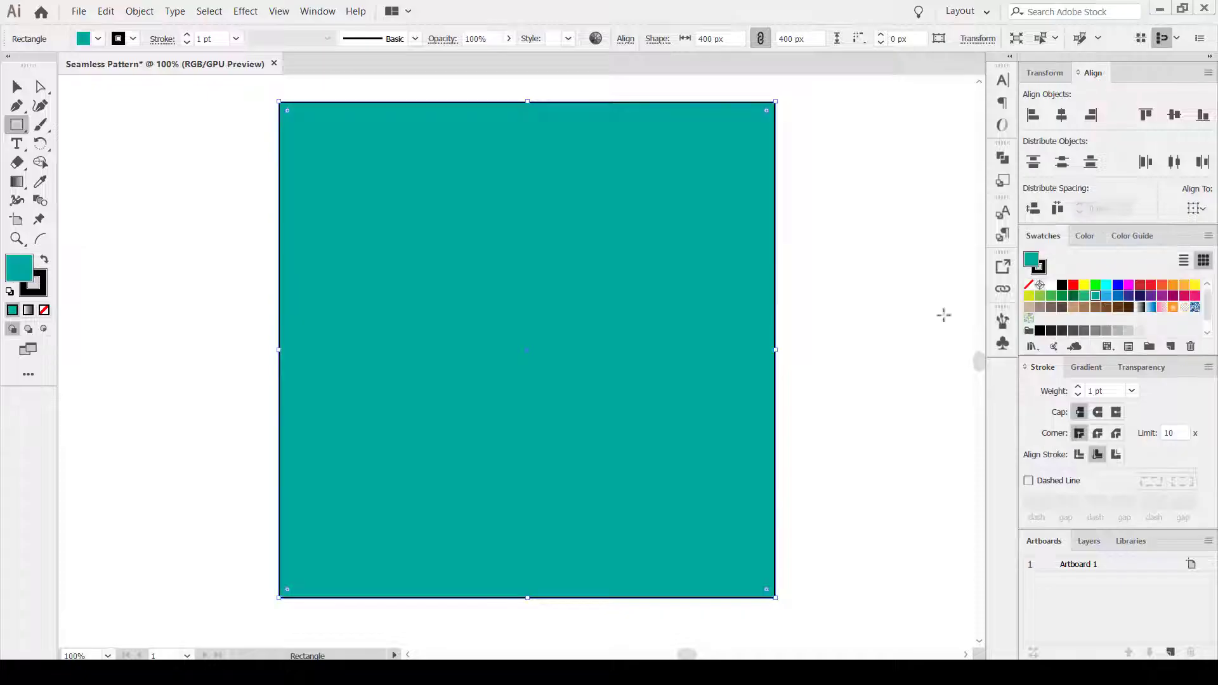
Fill the square with teal and remove its outline
{"action": "left_click", "coordinate": [1063, 292]}
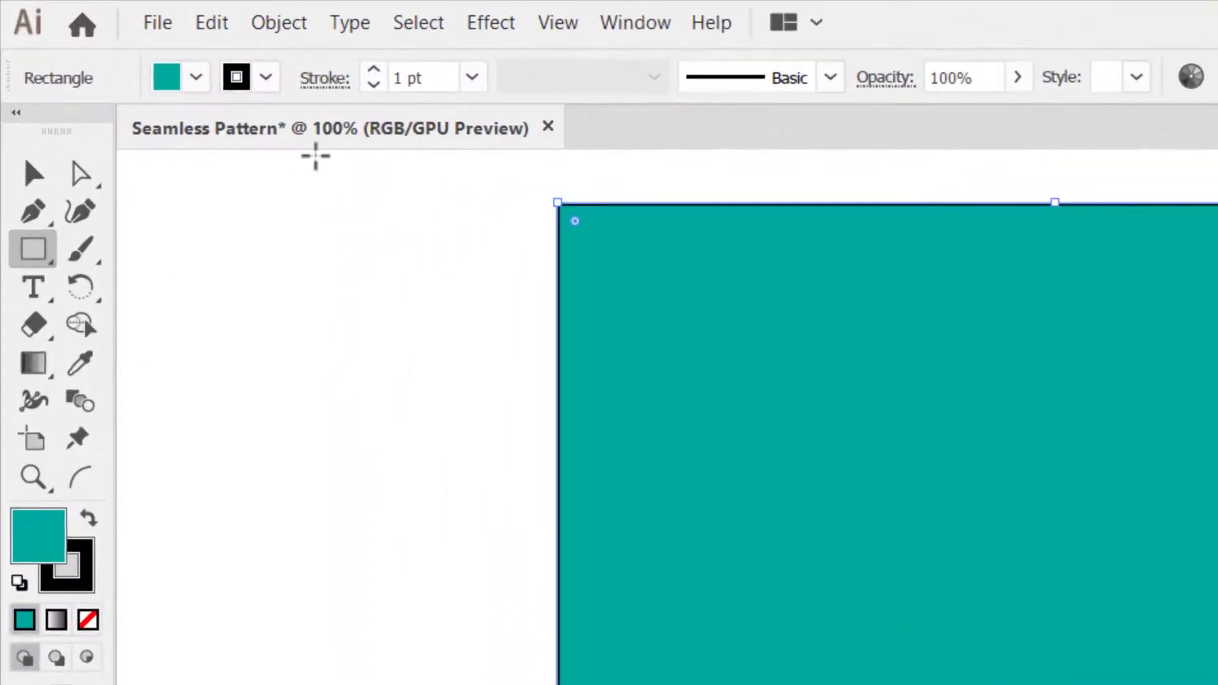
{"action": "left_click", "coordinate": [266, 79]}
{"action": "left_click", "coordinate": [23, 130]}
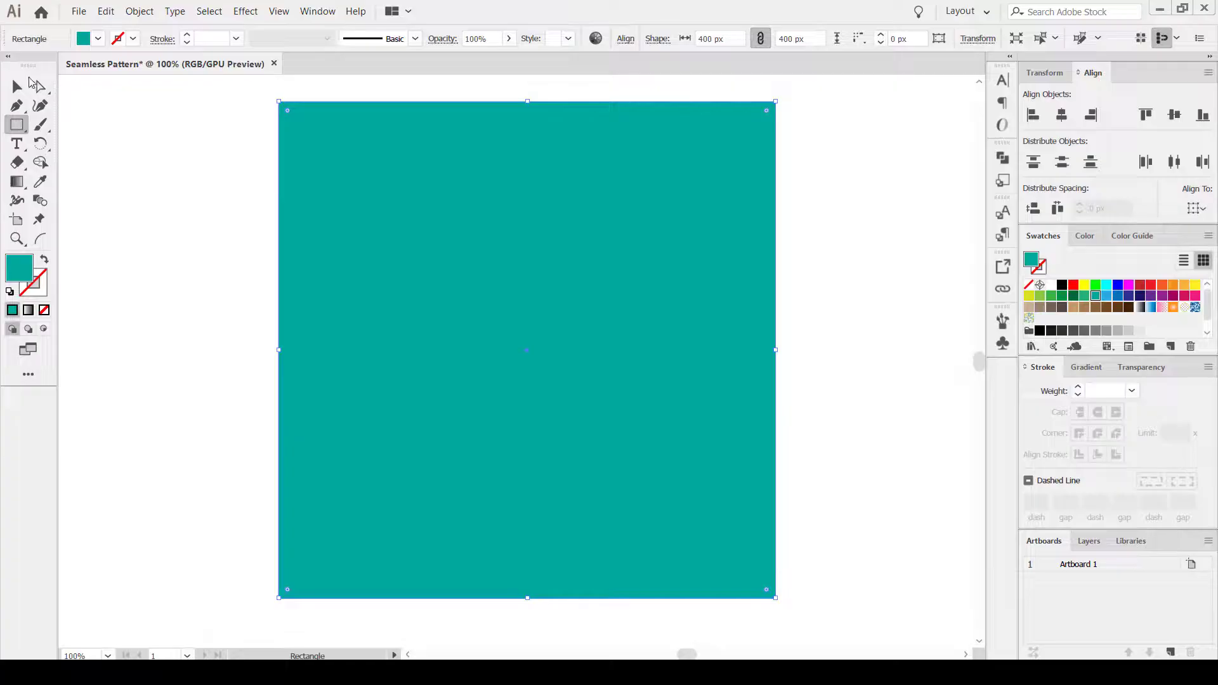
Deselect and swap colours so new lines get a teal stroke and no fill
{"action": "left_click", "coordinate": [17, 86]}
{"action": "left_click", "coordinate": [172, 114]}
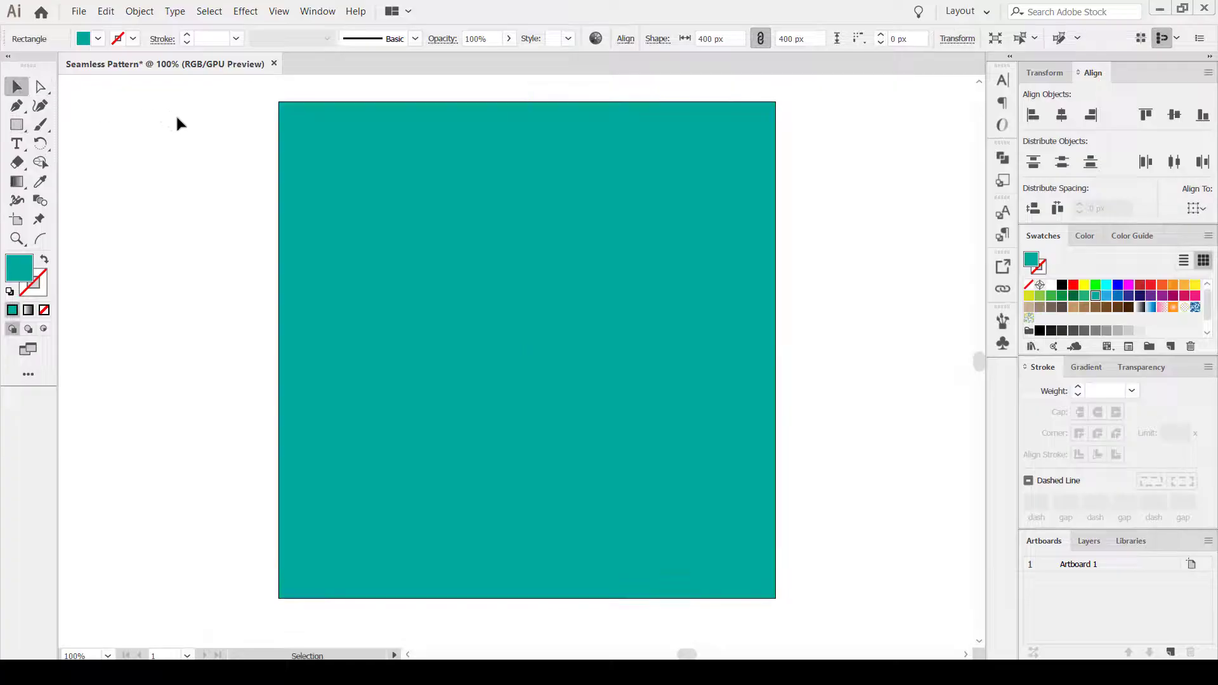
{"action": "left_click", "coordinate": [45, 261]}
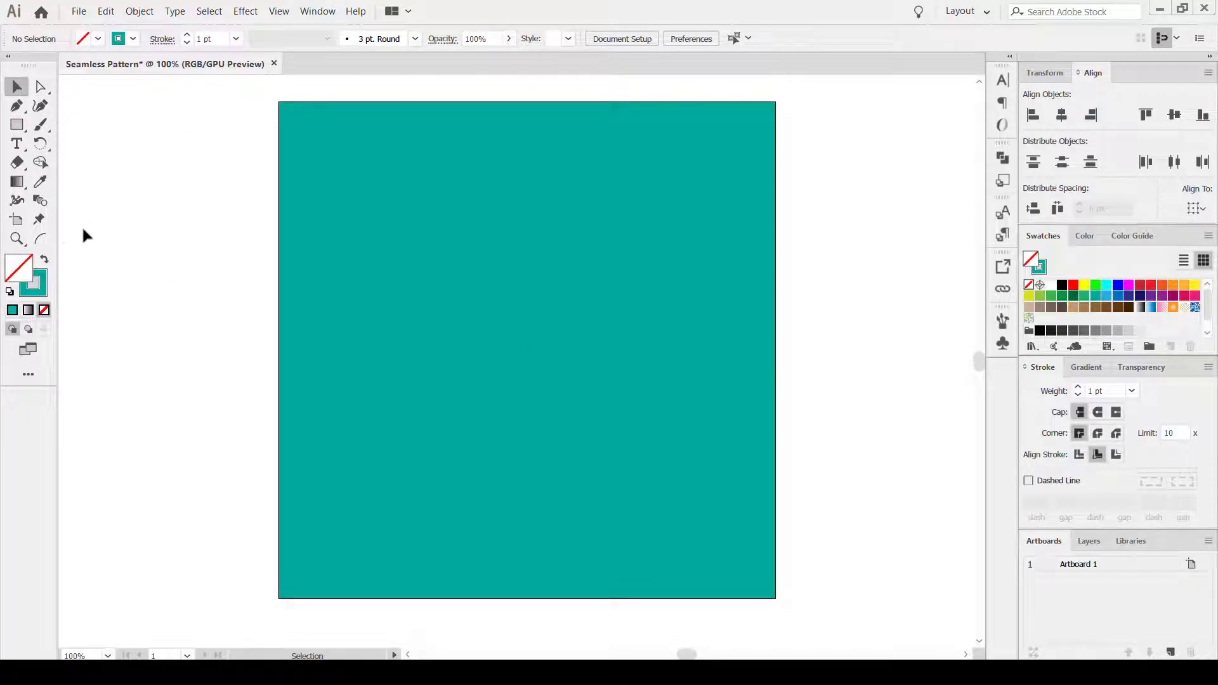
{"action": "left_click_drag", "start_coordinate": [17, 124], "coordinate": [95, 199]}
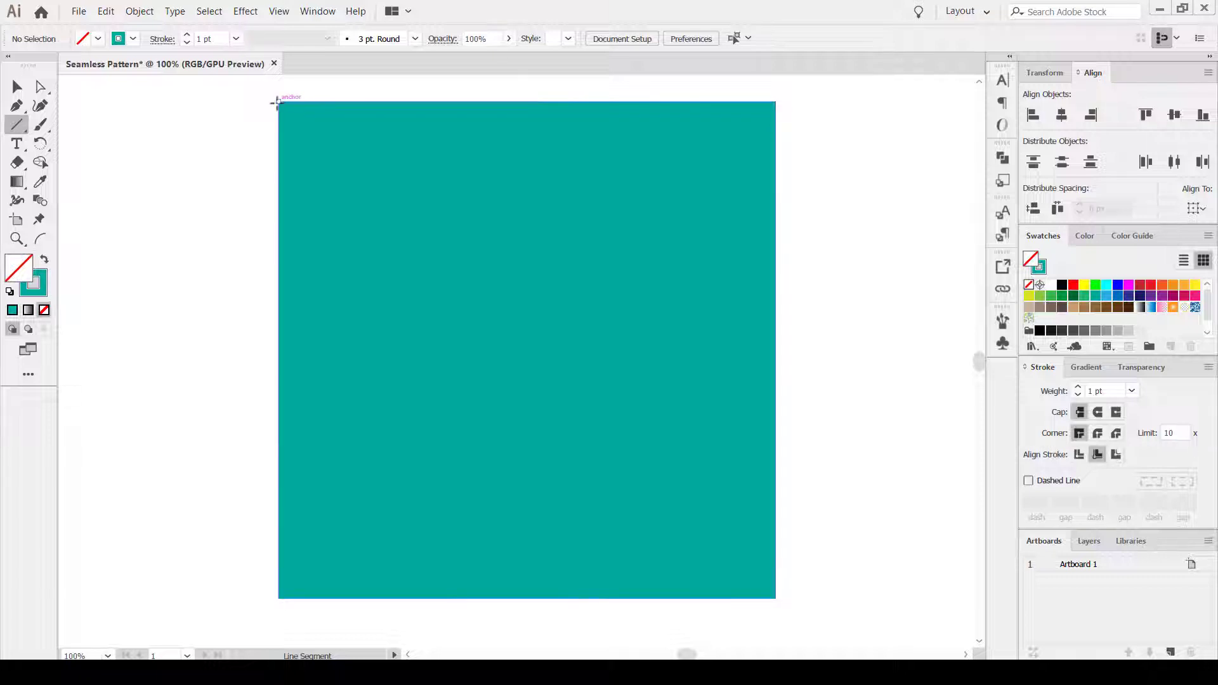
Draw a 4 pt yellow (#fcee21) diagonal from the square's top-left to bottom-right corner
{"action": "left_click_drag", "start_coordinate": [277, 101], "coordinate": [775, 596]}
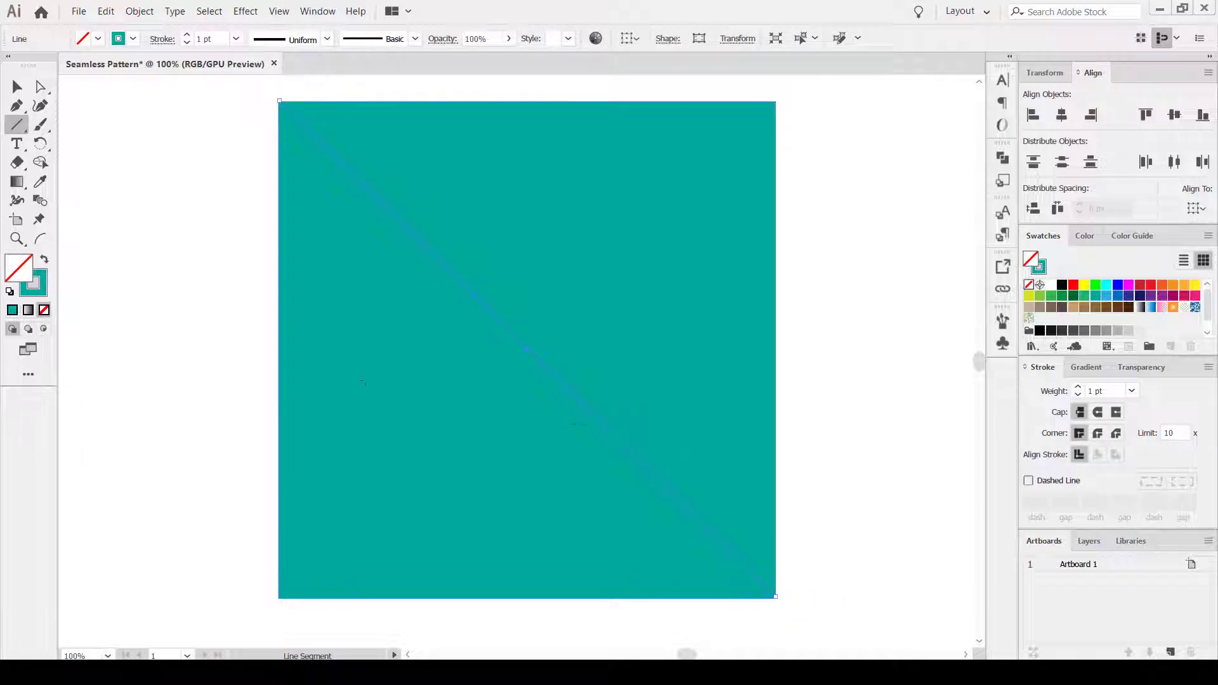
{"action": "left_click", "coordinate": [45, 289]}
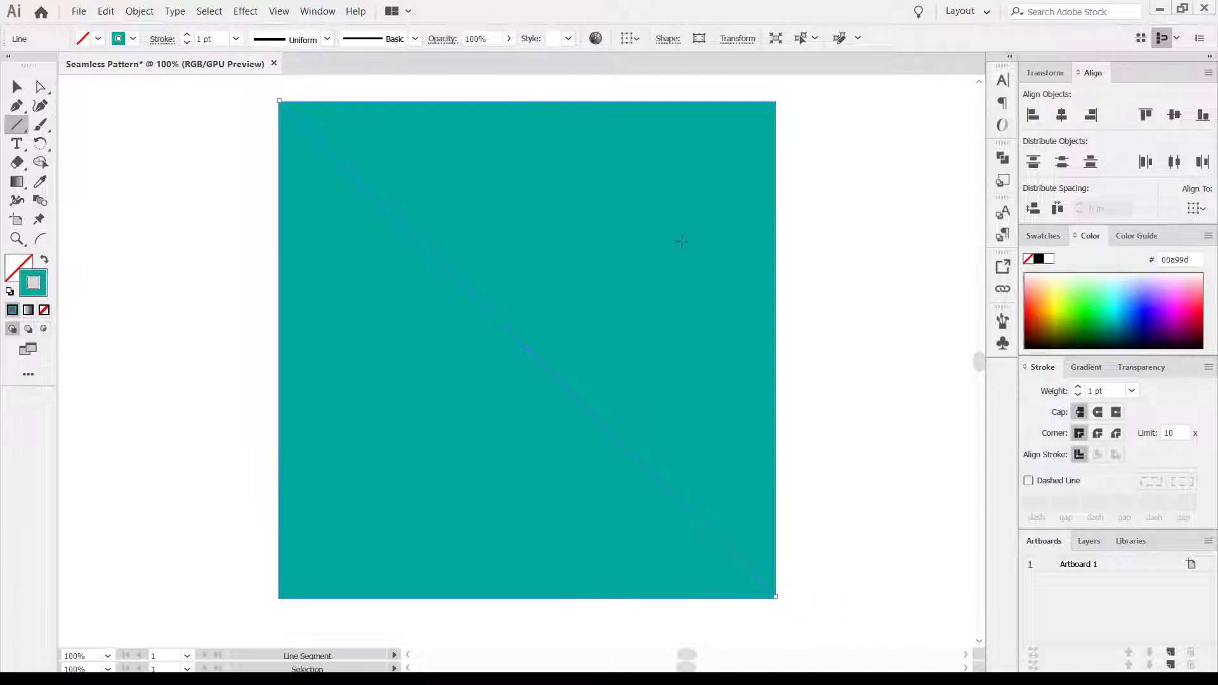
{"action": "left_click", "coordinate": [1028, 271]}
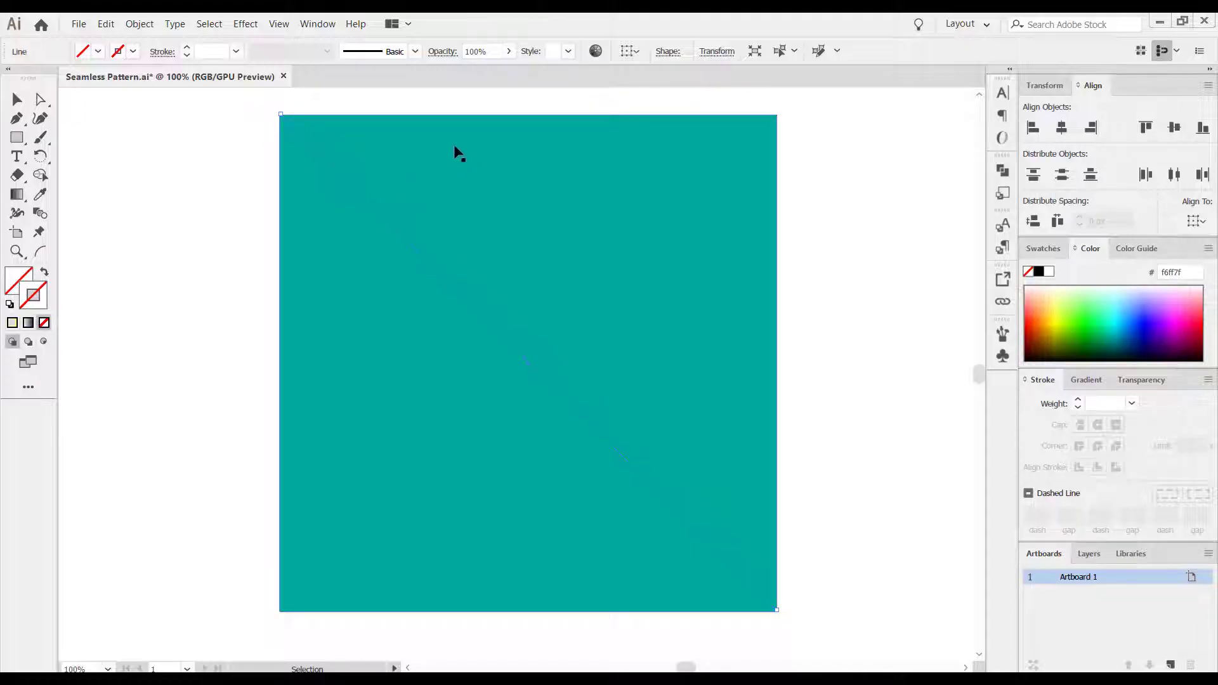
{"action": "left_click", "coordinate": [133, 51]}
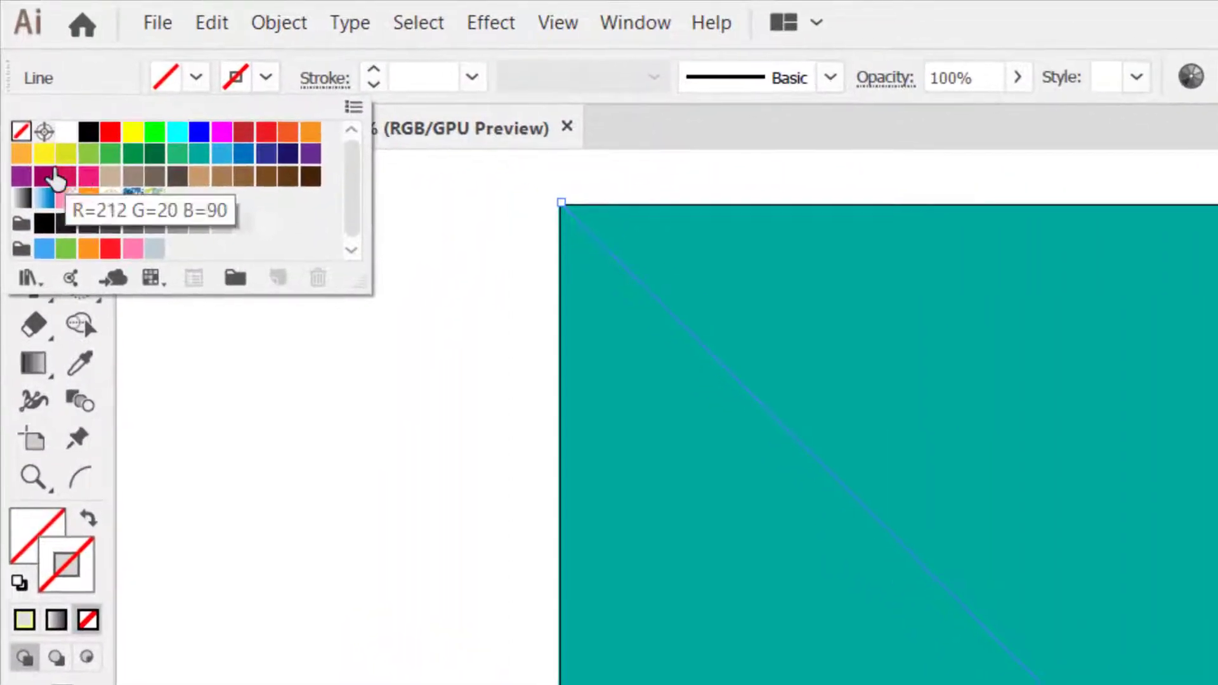
{"action": "left_click", "coordinate": [43, 153]}
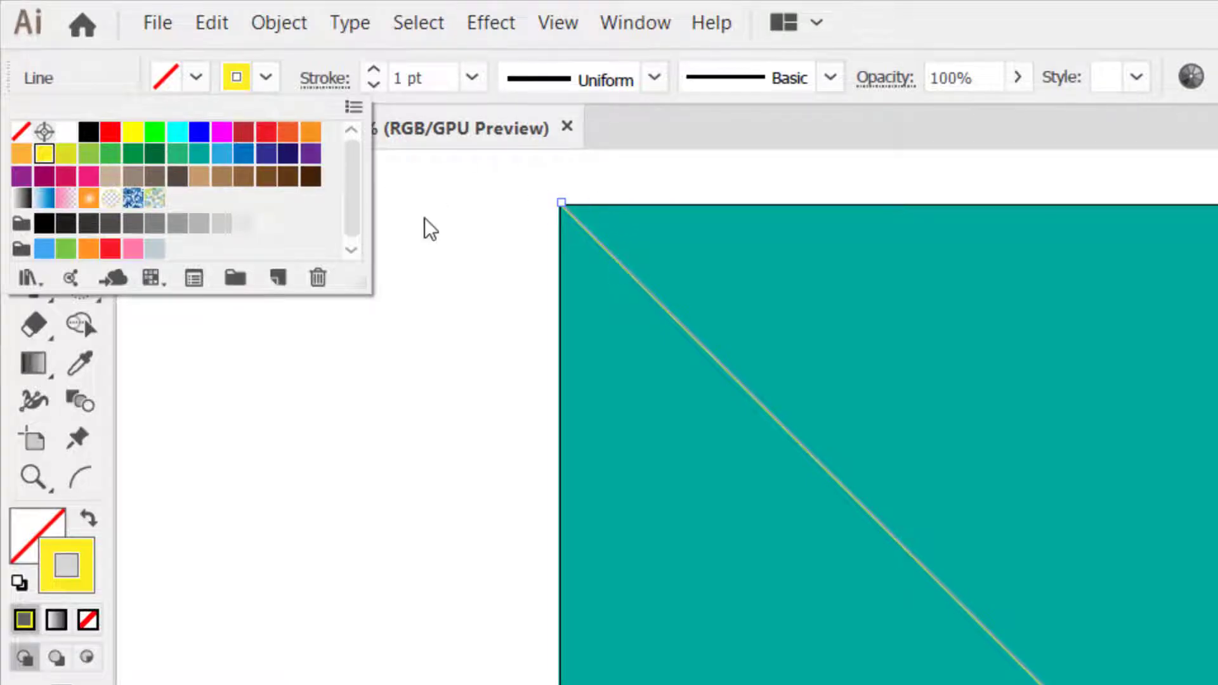
{"action": "left_click", "coordinate": [375, 68]}
{"action": "left_click", "coordinate": [375, 68]}
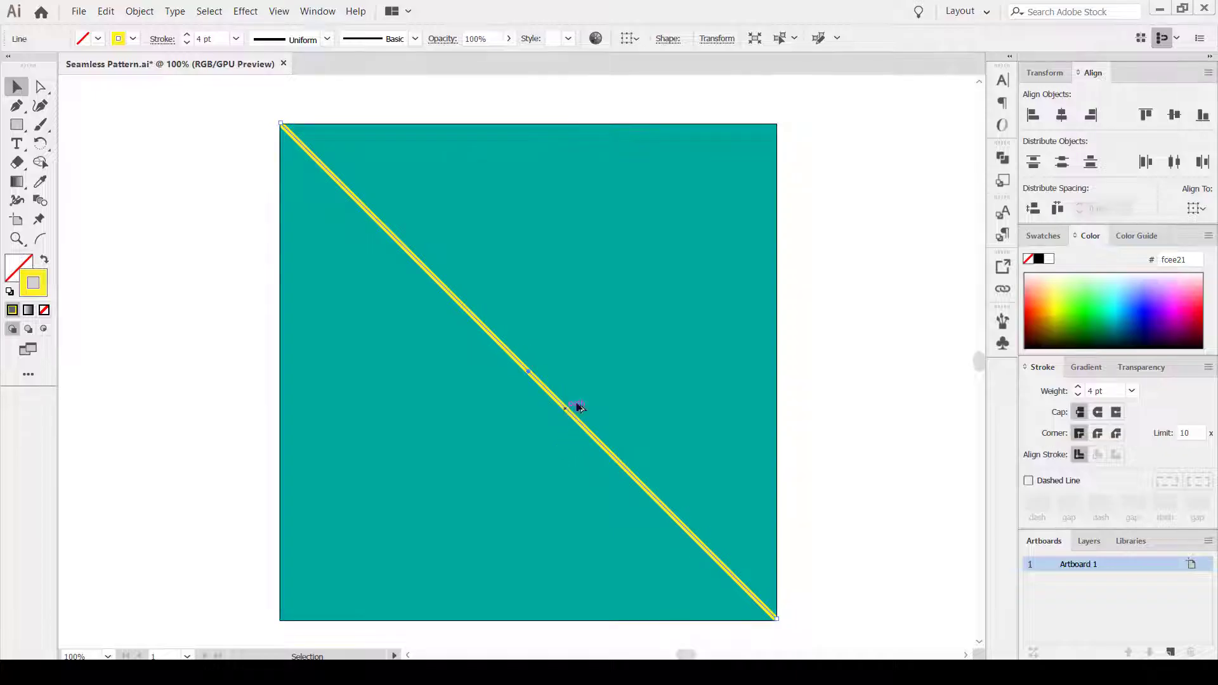
Place copies of the diagonal outside the square's upper-right and lower-left corners
{"action": "mouse_move", "coordinate": [567, 412]}
{"action": "left_mouse_down"}
{"action": "mouse_move", "coordinate": [841, 203]}
{"action": "mouse_move", "coordinate": [834, 187]}
{"action": "mouse_move", "coordinate": [810, 198]}
{"action": "mouse_move", "coordinate": [837, 187]}
{"action": "left_mouse_up"}
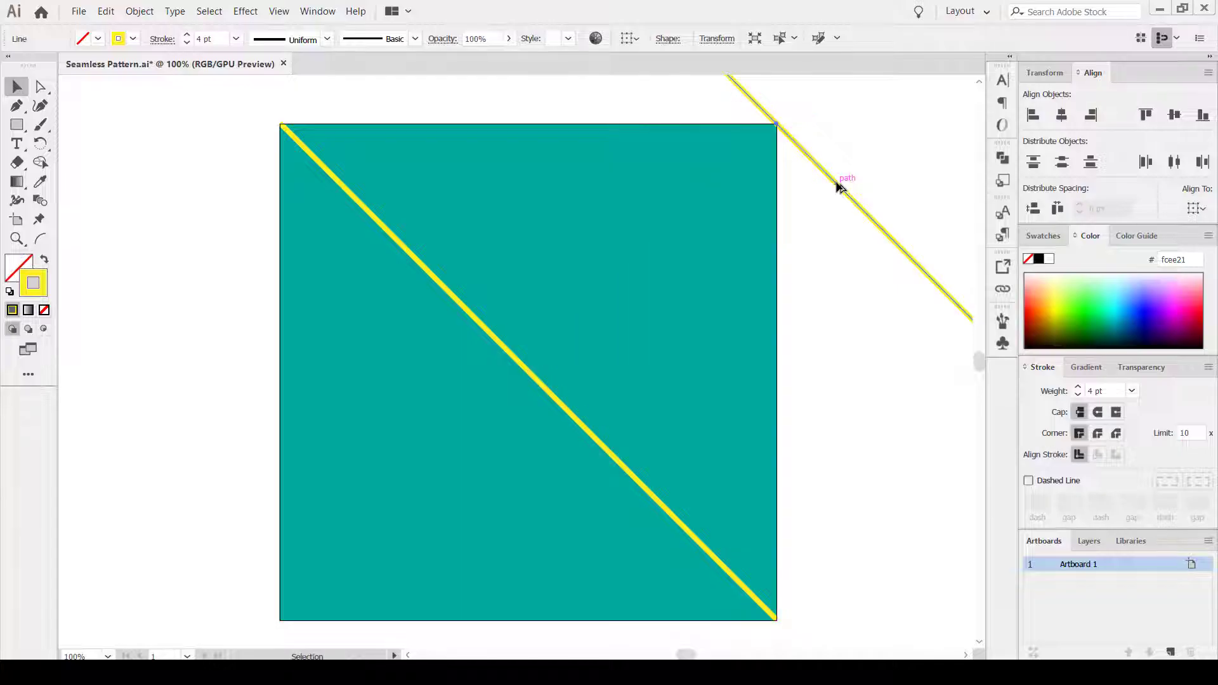
{"action": "left_click", "coordinate": [809, 247]}
{"action": "left_click_drag", "start_coordinate": [715, 274], "coordinate": [728, 209]}
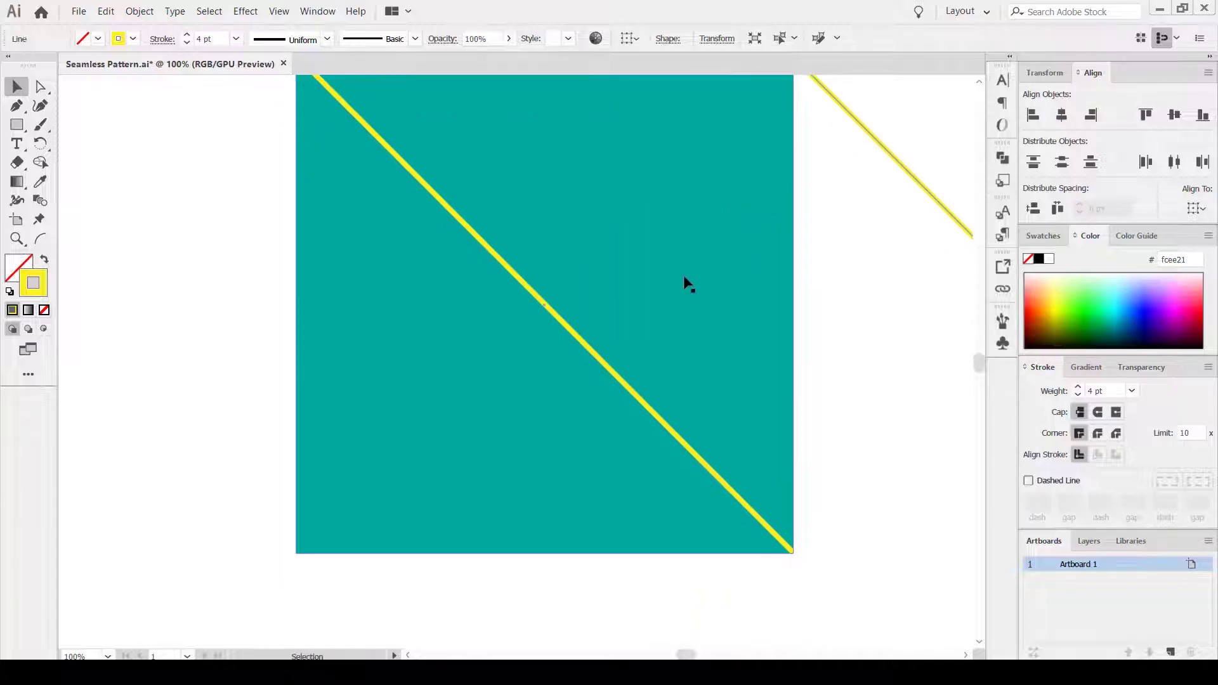
{"action": "left_click", "coordinate": [570, 330]}
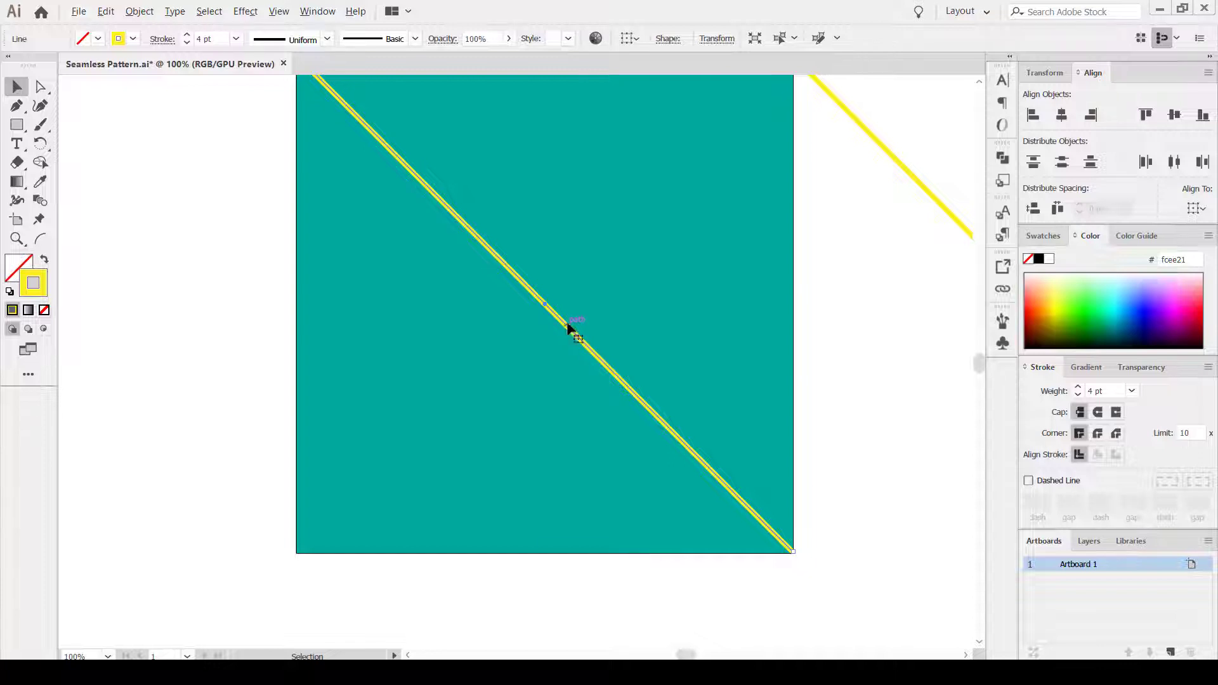
{"action": "left_click_drag", "start_coordinate": [567, 330], "coordinate": [350, 609]}
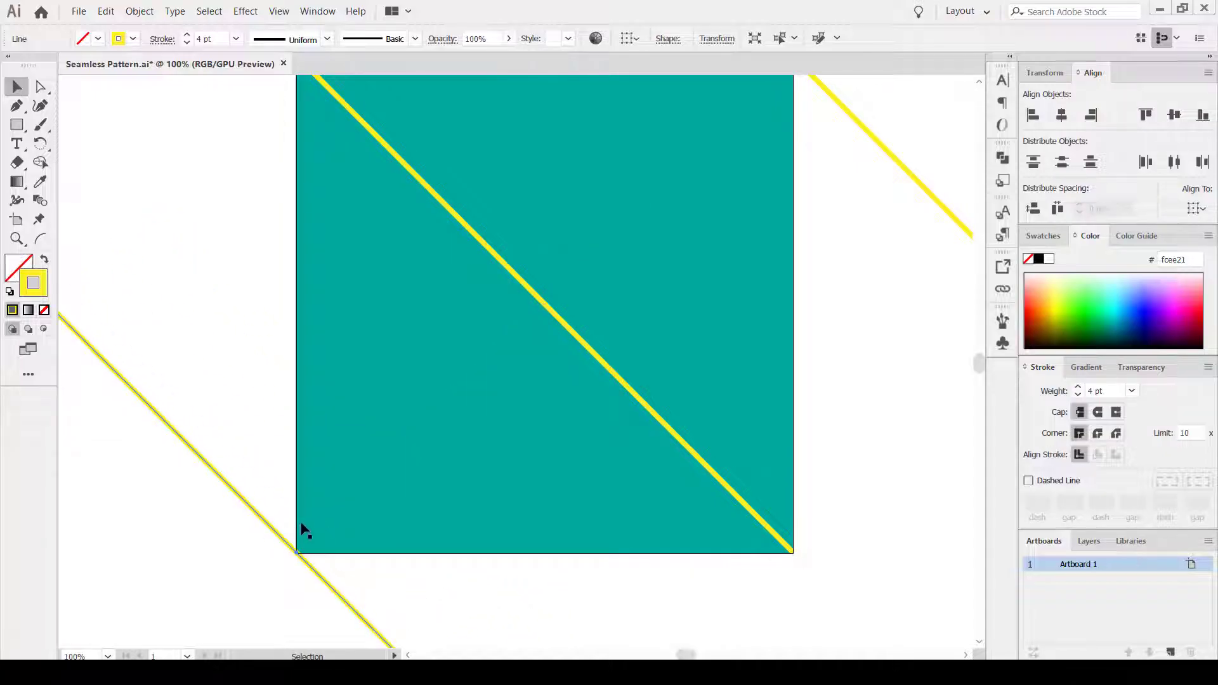
{"action": "scroll", "coordinate": [332, 516], "scroll_direction": "down", "scroll_amount": 1}
{"action": "left_click_drag", "start_coordinate": [548, 371], "coordinate": [621, 384]}
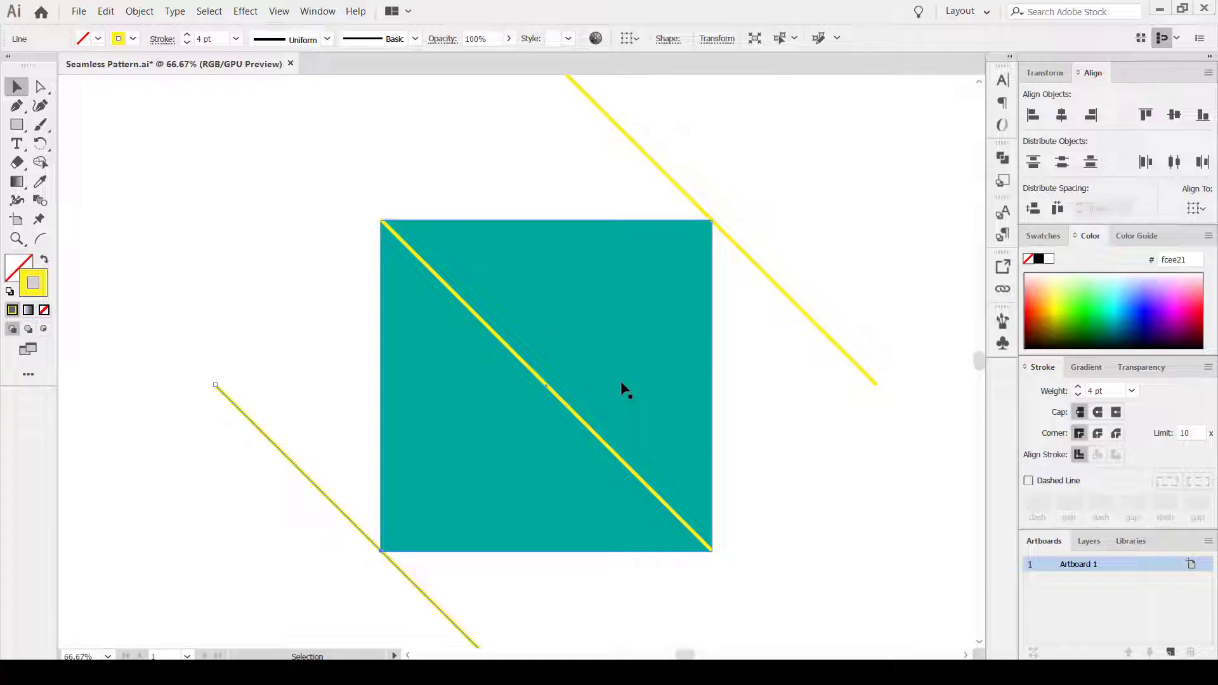
Select the square's diagonal together with the upper-right yellow line
{"action": "left_click", "coordinate": [451, 155]}
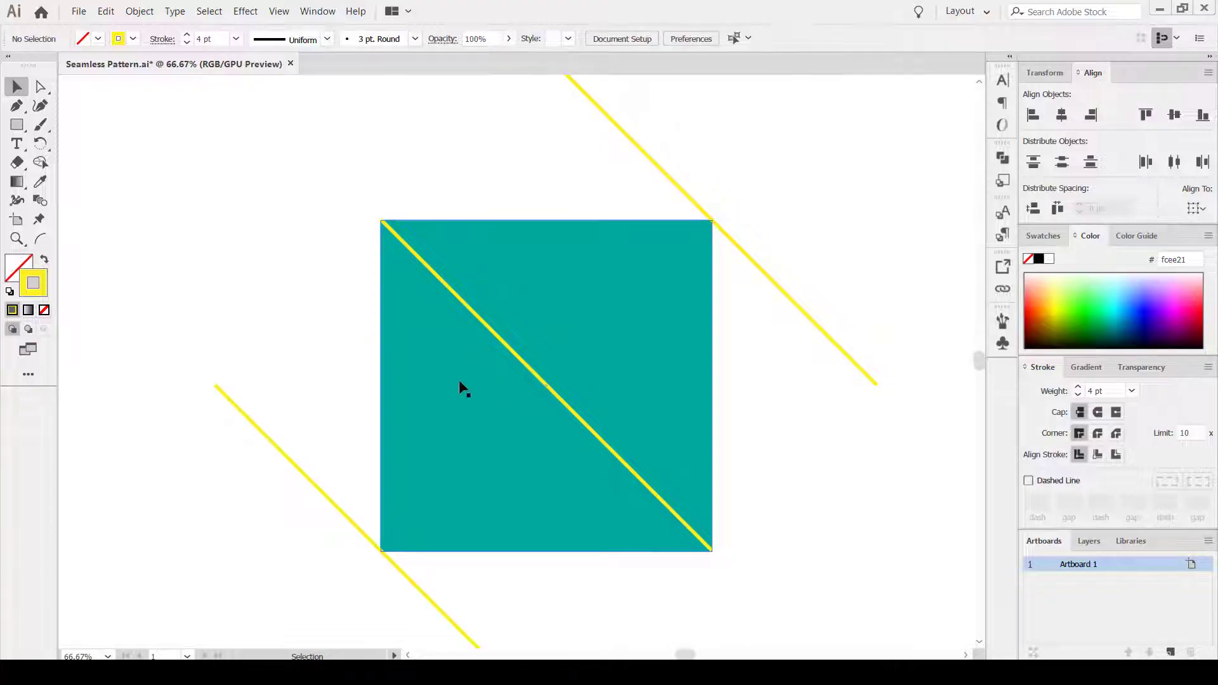
{"action": "left_click", "coordinate": [320, 488]}
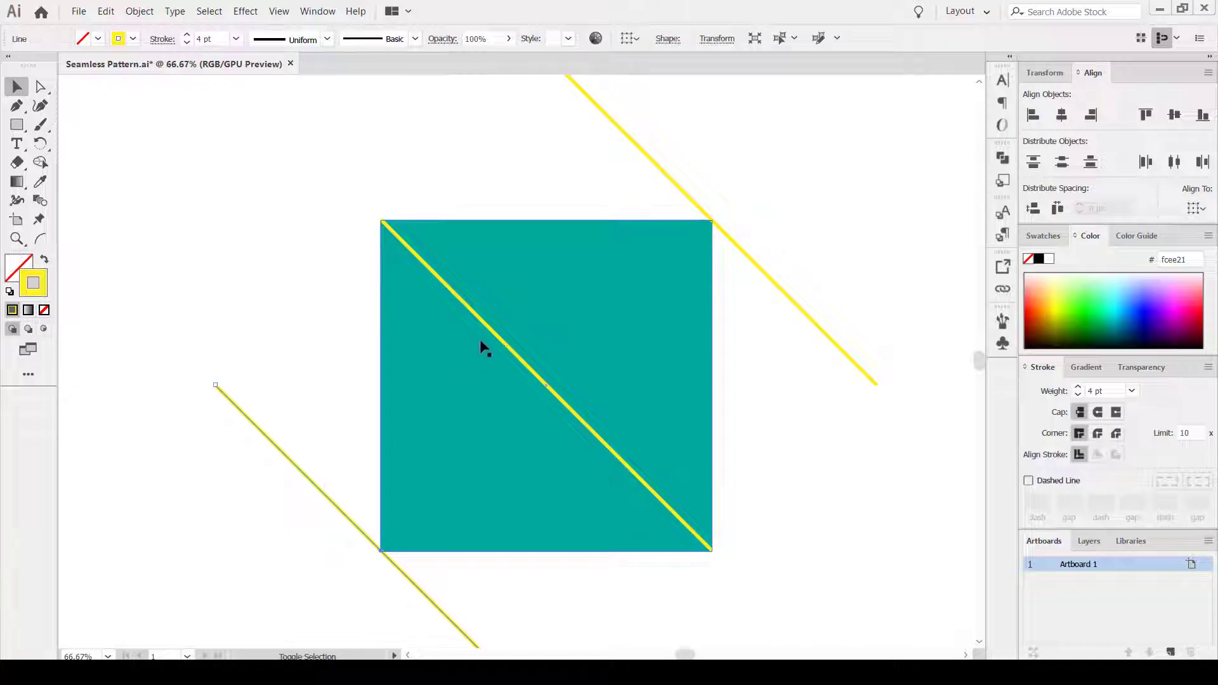
{"action": "left_click", "coordinate": [492, 329], "text": "shift"}
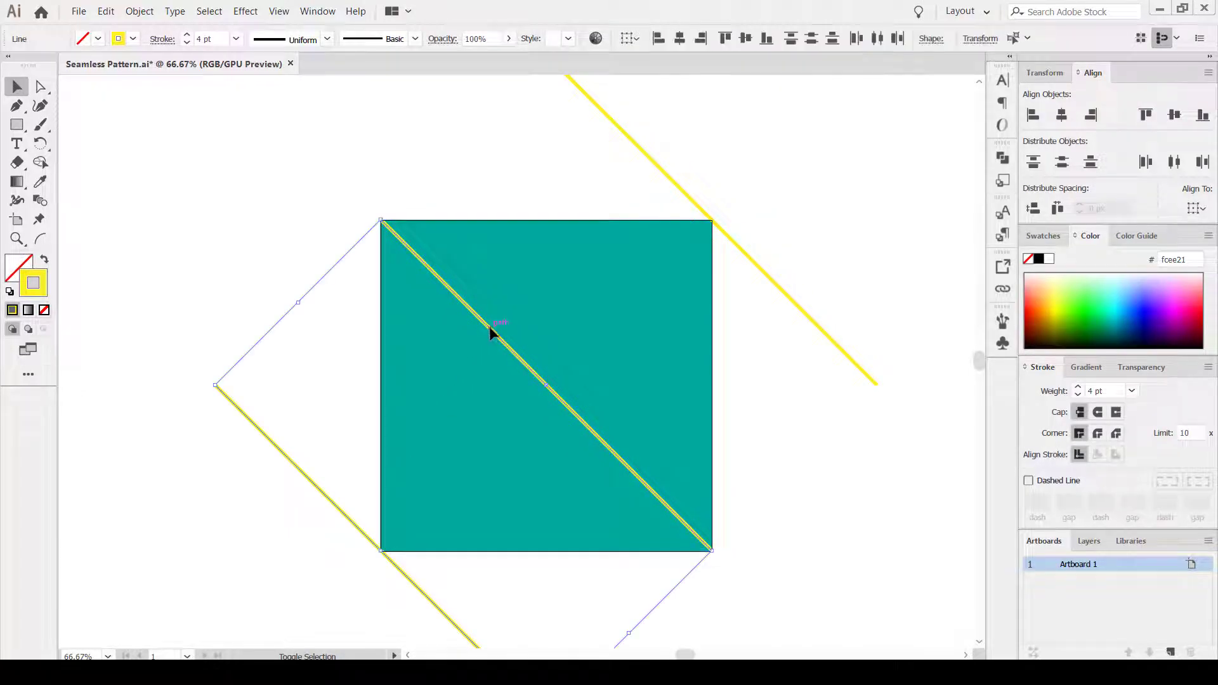
{"action": "left_click", "coordinate": [689, 190], "text": "shift"}
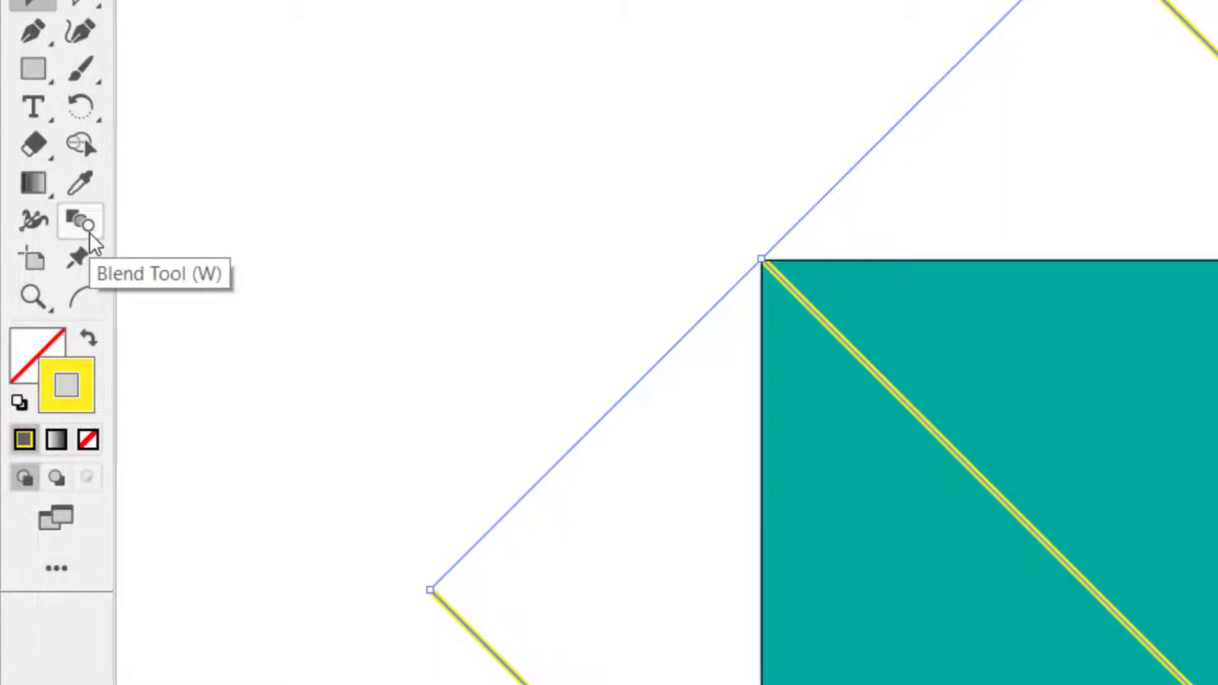
Blend the diagonal with the upper-right line and preview the blend settings
{"action": "left_click", "coordinate": [90, 233]}
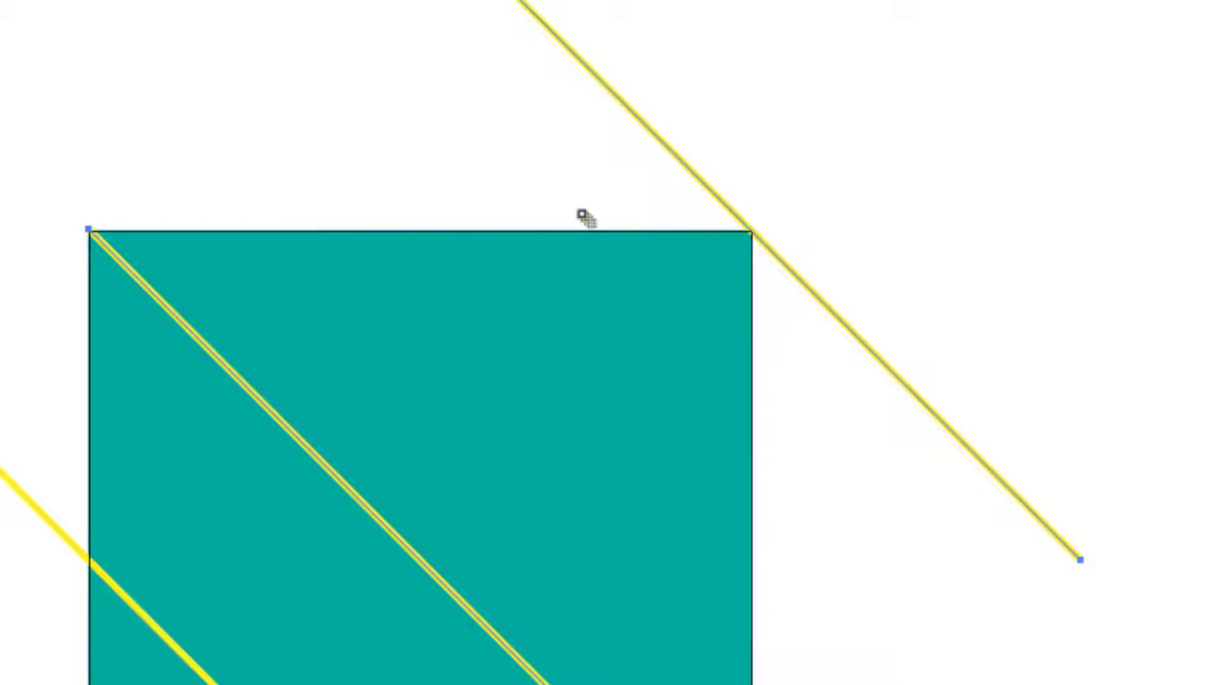
{"action": "left_click", "coordinate": [663, 135]}
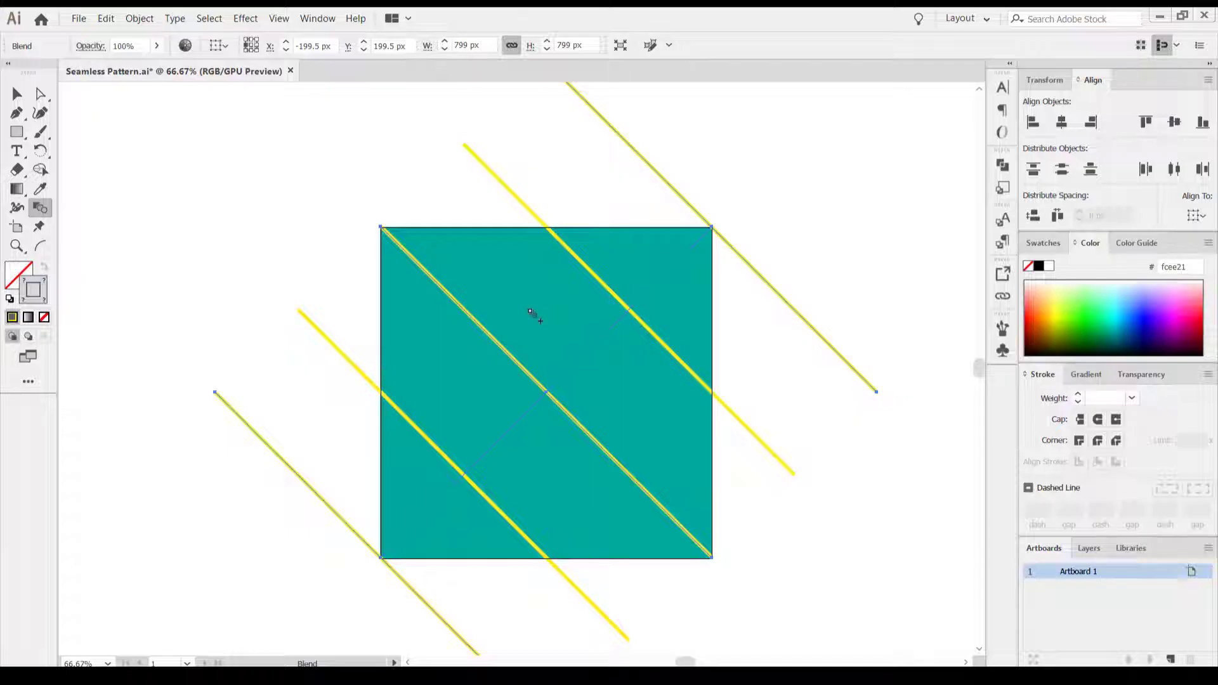
{"action": "key", "text": "Return"}
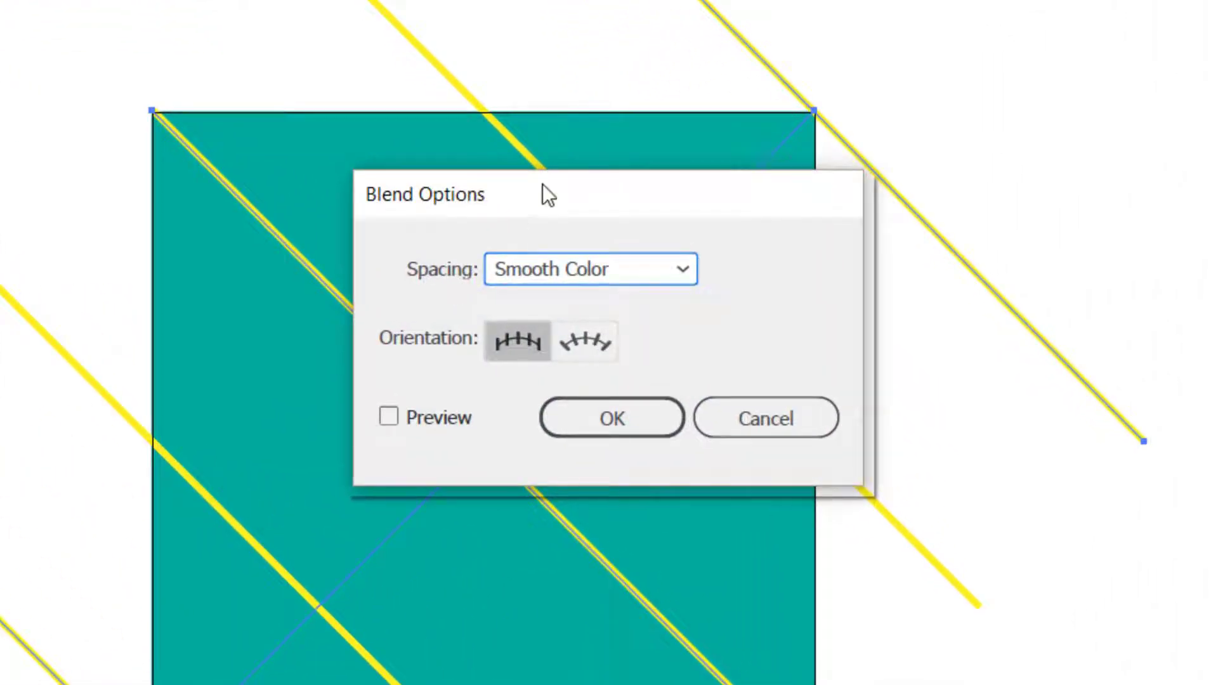
{"action": "left_click_drag", "start_coordinate": [543, 183], "coordinate": [483, 185]}
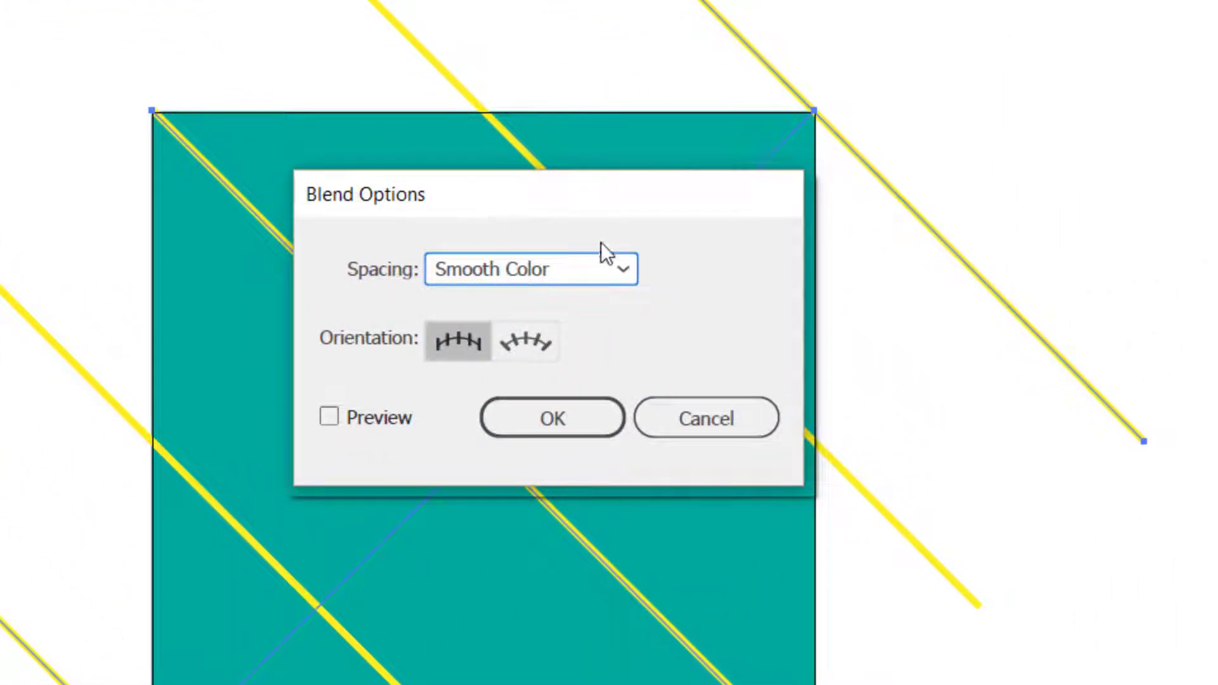
{"action": "left_click", "coordinate": [379, 418]}
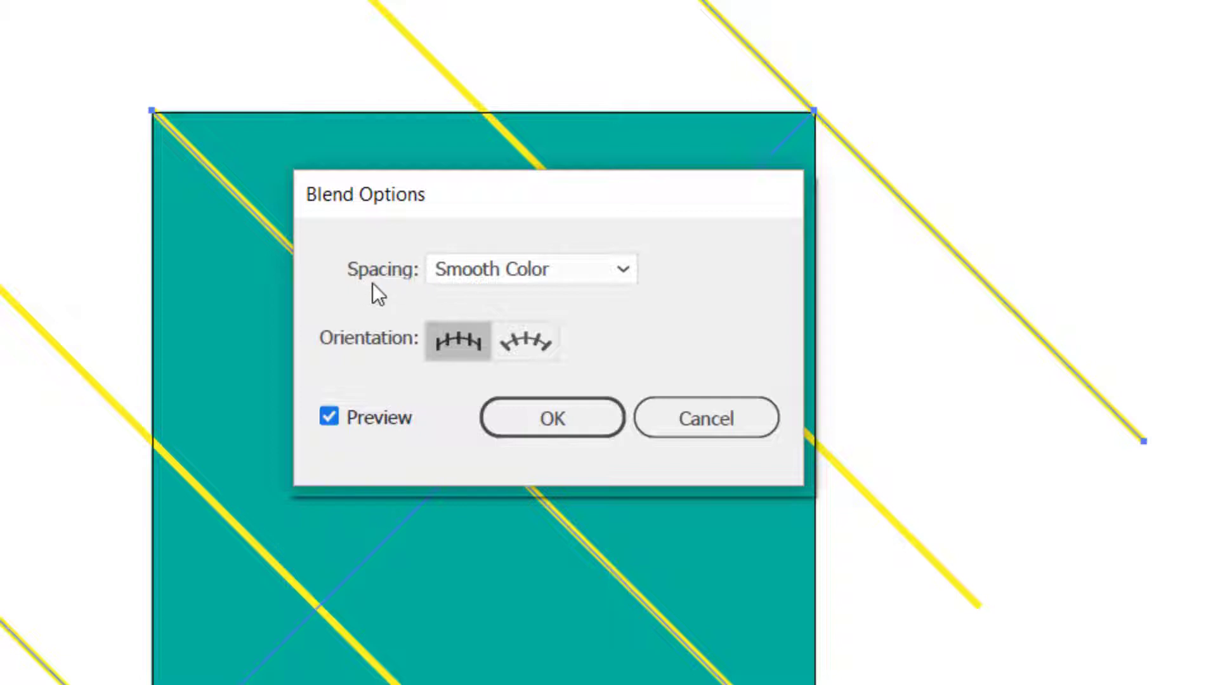
Set the blend spacing to 12 Specified Steps and apply it
{"action": "left_click", "coordinate": [481, 269]}
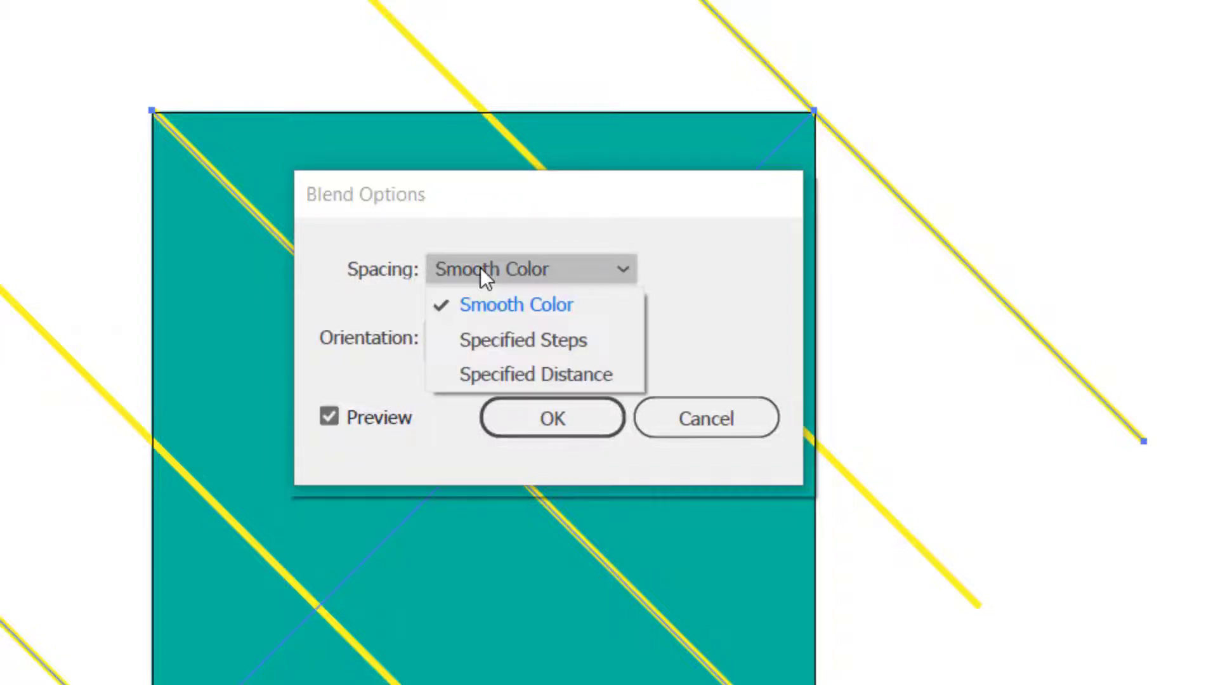
{"action": "left_click", "coordinate": [511, 348]}
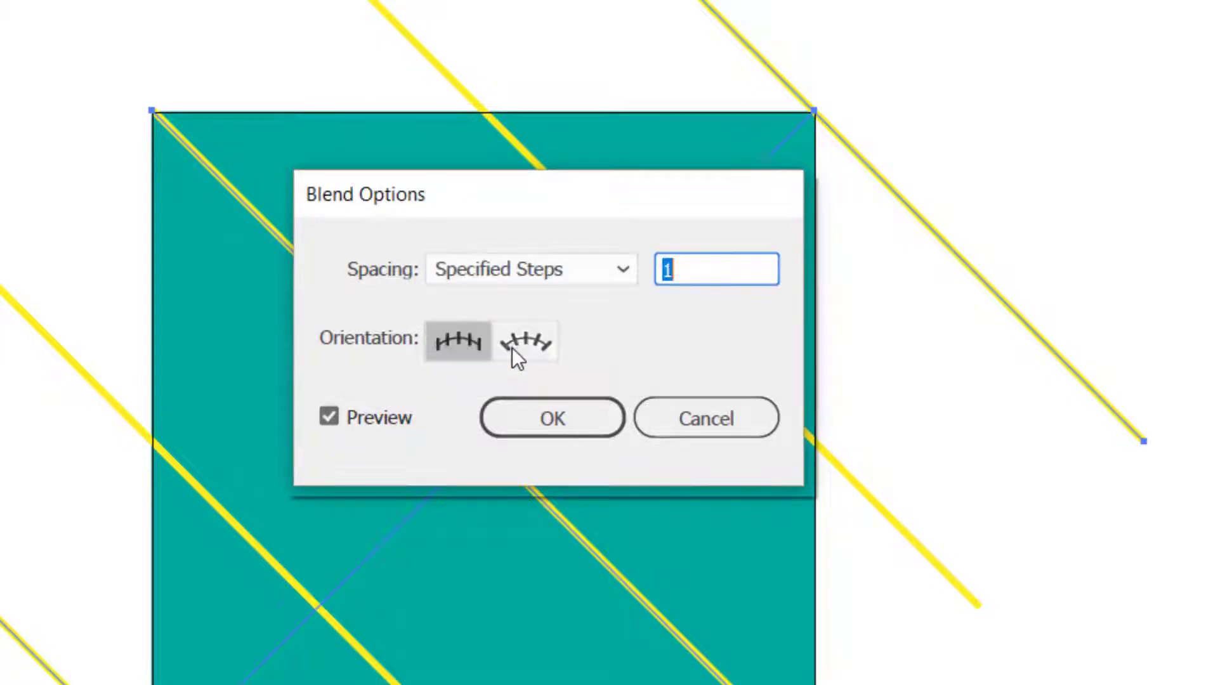
{"action": "left_click_drag", "start_coordinate": [711, 180], "coordinate": [1151, 145]}
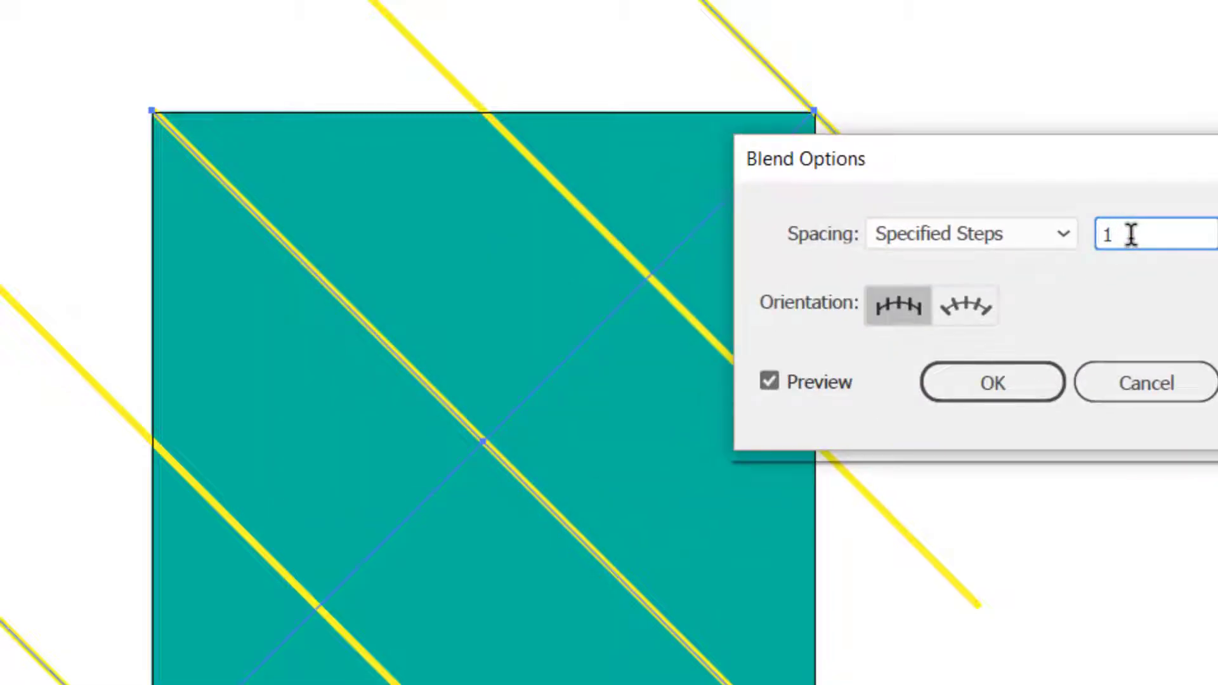
{"action": "type", "text": "4"}
{"action": "scroll", "coordinate": [1131, 234], "scroll_direction": "up", "scroll_amount": 3}
{"action": "scroll", "coordinate": [1130, 234], "scroll_direction": "up", "scroll_amount": 3}
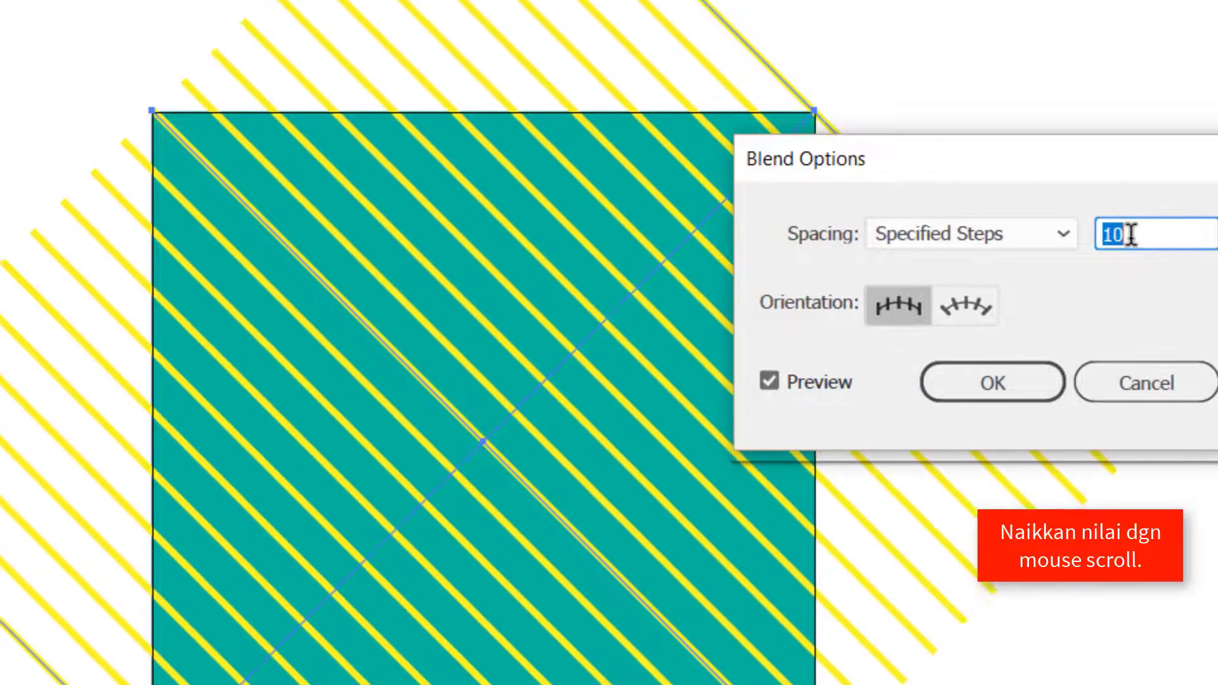
{"action": "scroll", "coordinate": [1130, 234], "scroll_direction": "up", "scroll_amount": 1}
{"action": "scroll", "coordinate": [1131, 234], "scroll_direction": "up", "scroll_amount": 1}
{"action": "scroll", "coordinate": [1131, 235], "scroll_direction": "up", "scroll_amount": 1}
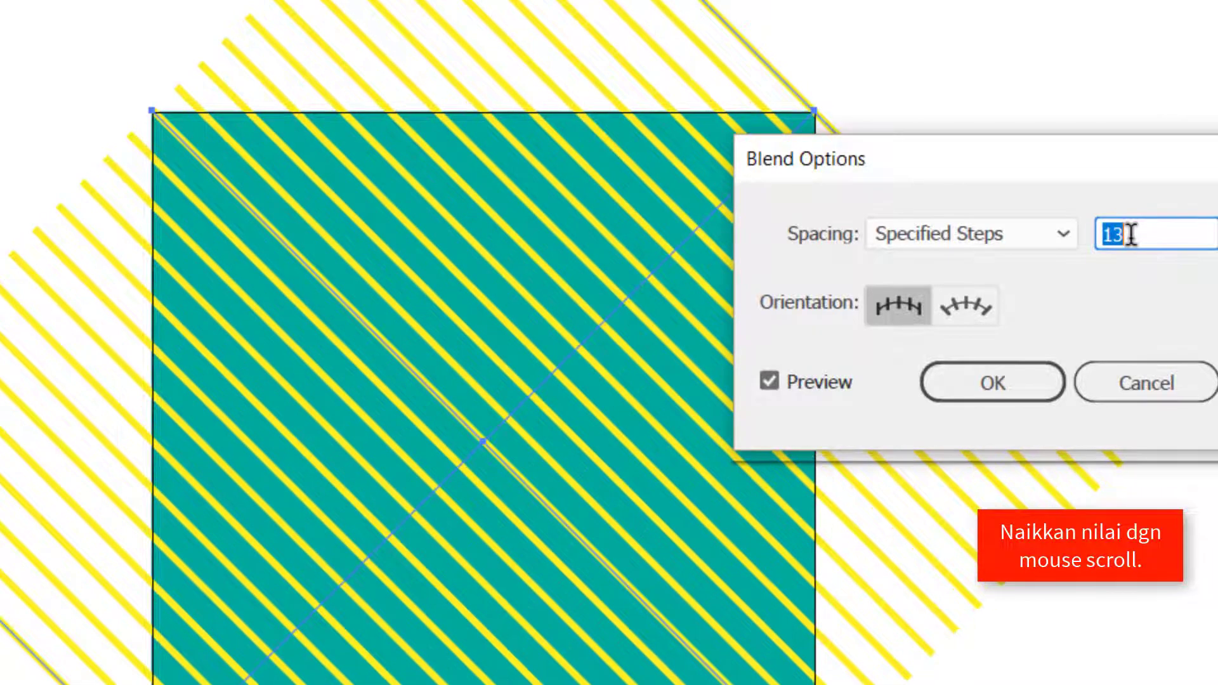
{"action": "scroll", "coordinate": [1131, 235], "scroll_direction": "down", "scroll_amount": 1}
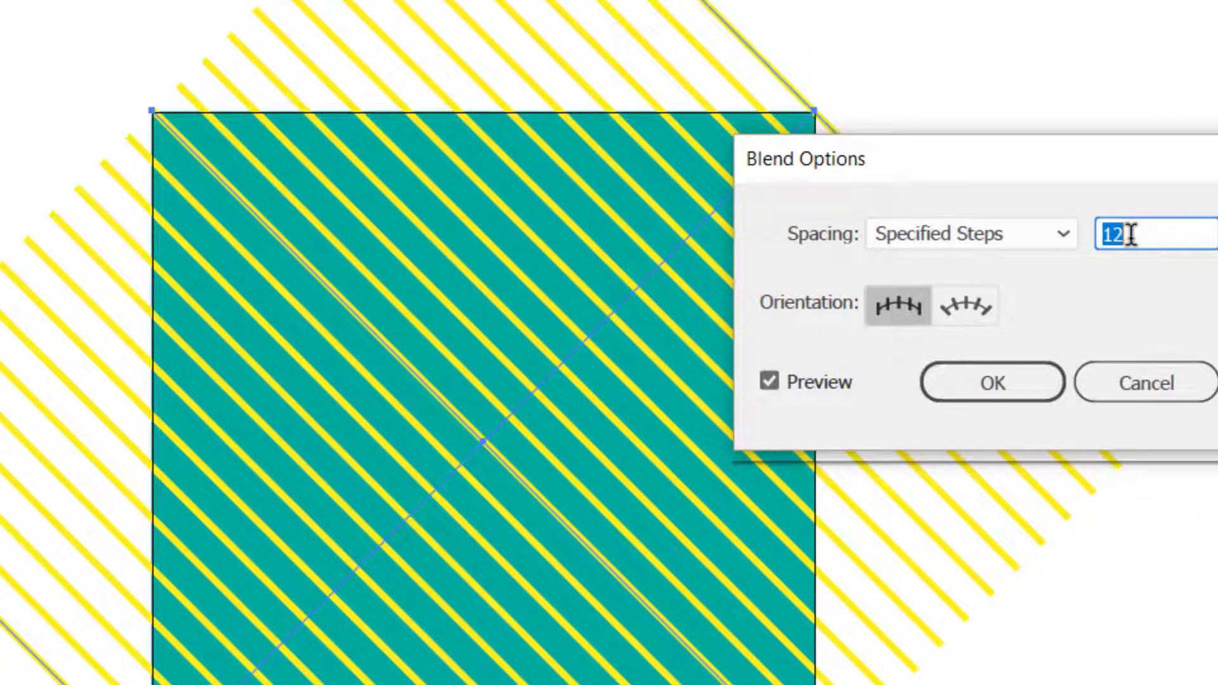
{"action": "left_click_drag", "start_coordinate": [964, 160], "coordinate": [831, 160]}
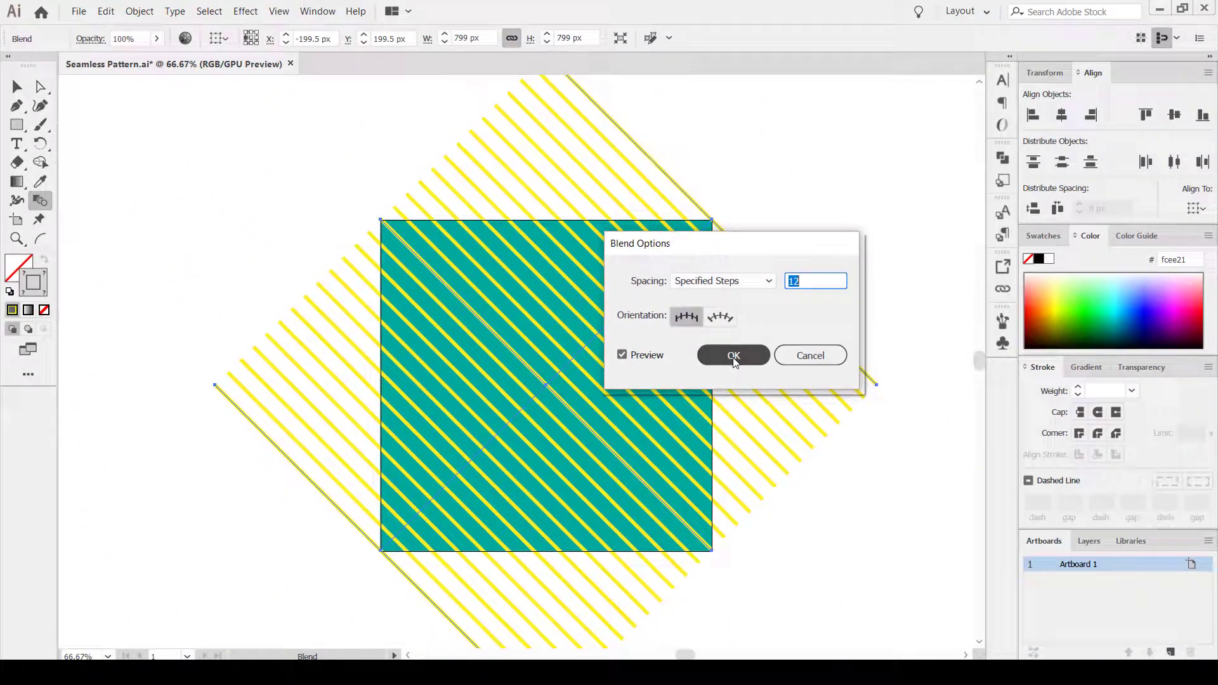
{"action": "left_click", "coordinate": [733, 356]}
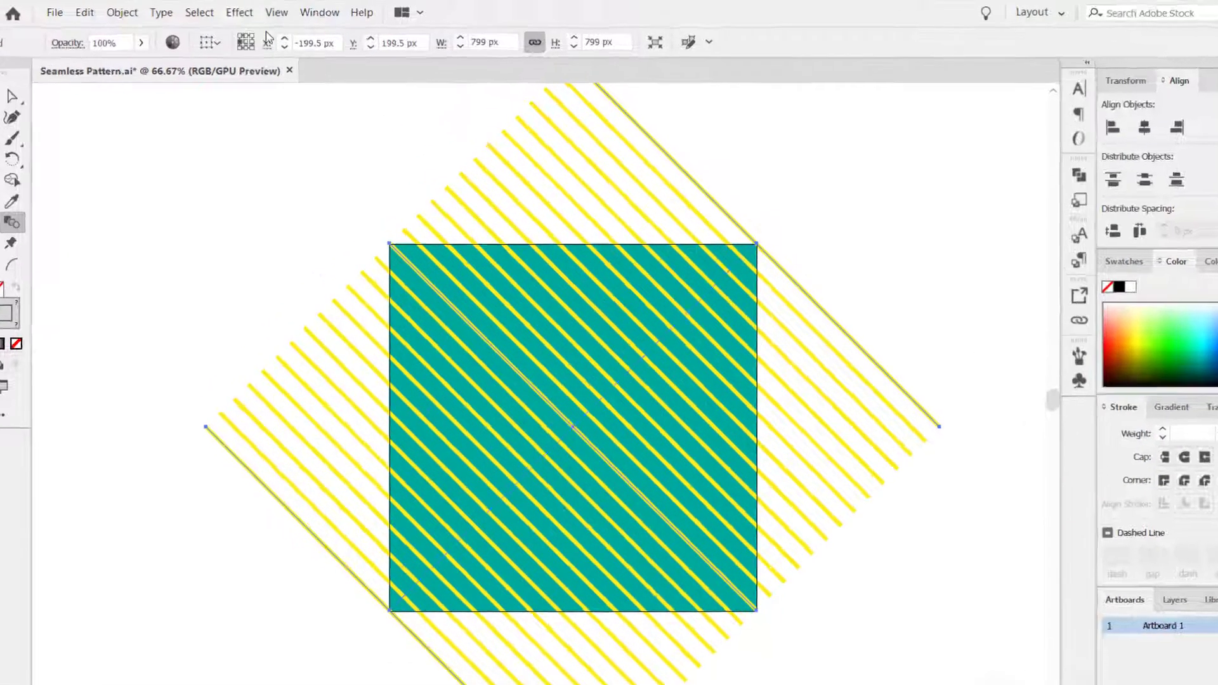
Preview a Zig Zag effect on the stripes with 15 ridges per segment and smooth points
{"action": "left_click", "coordinate": [245, 11]}
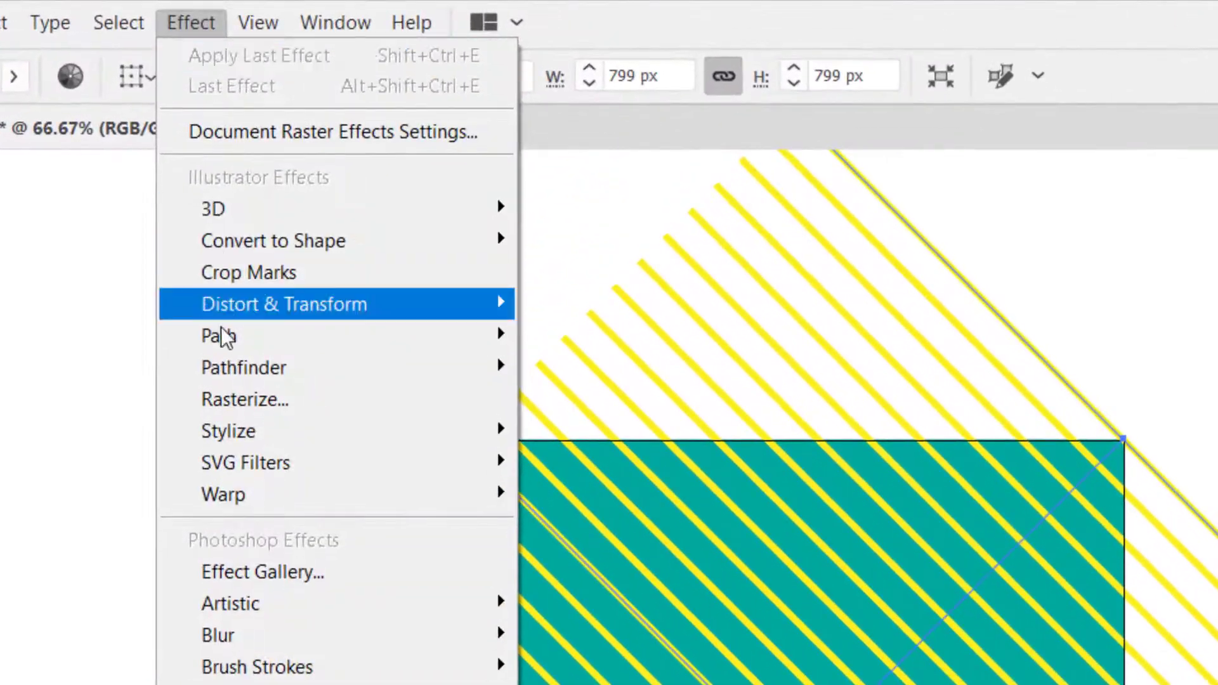
{"action": "left_click", "coordinate": [253, 317]}
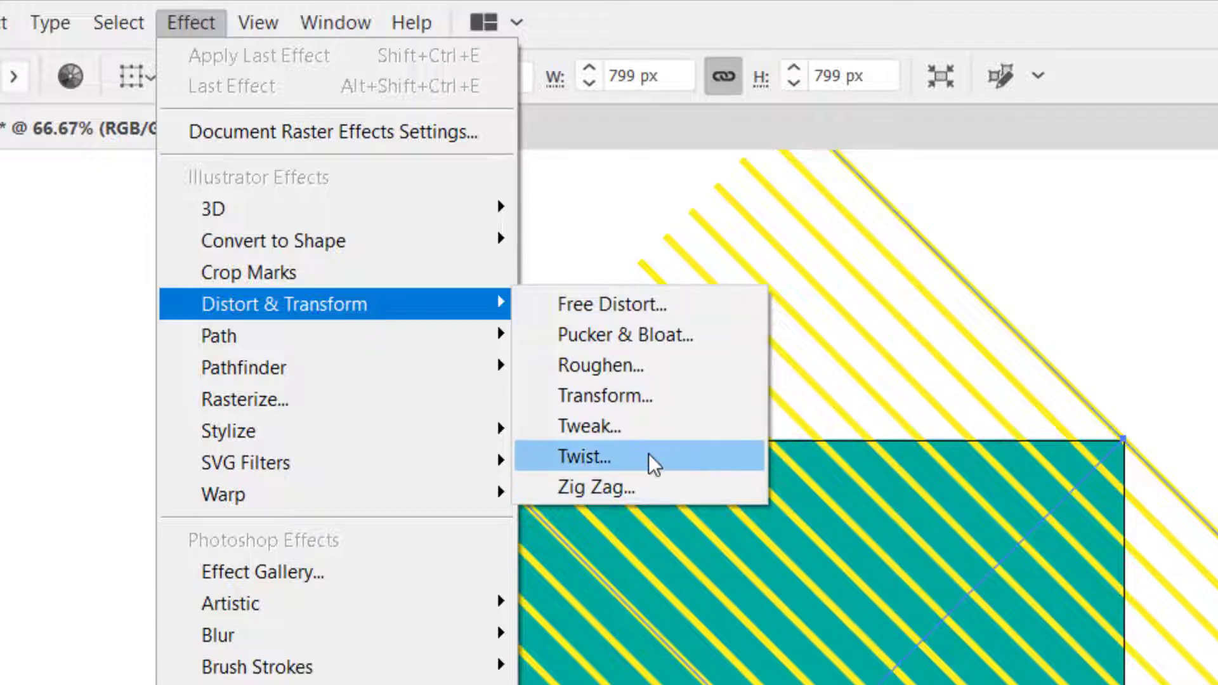
{"action": "left_click", "coordinate": [638, 486]}
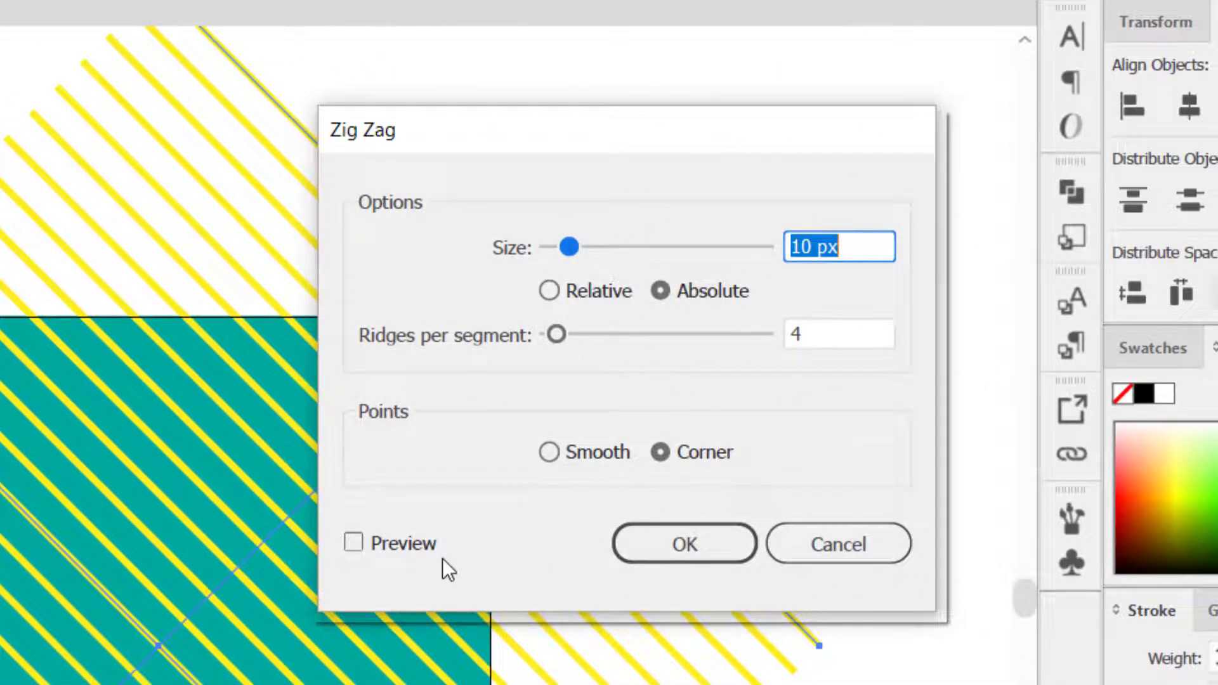
{"action": "left_click", "coordinate": [423, 544]}
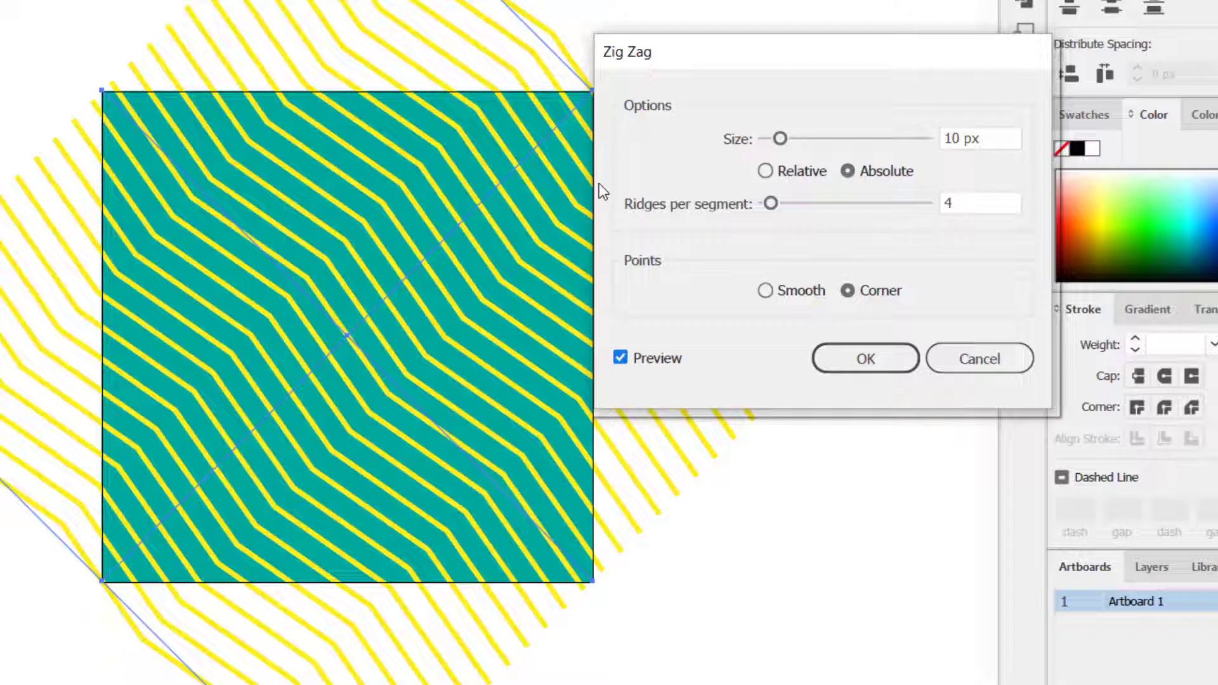
{"action": "left_click", "coordinate": [958, 199]}
{"action": "key", "text": "Up"}
{"action": "key", "text": "Up"}
{"action": "key", "text": "Up"}
{"action": "key", "text": "Up"}
{"action": "key", "text": "Up"}
{"action": "key", "text": "Up"}
{"action": "key", "text": "Up"}
{"action": "key", "text": "Up"}
{"action": "key", "text": "Up"}
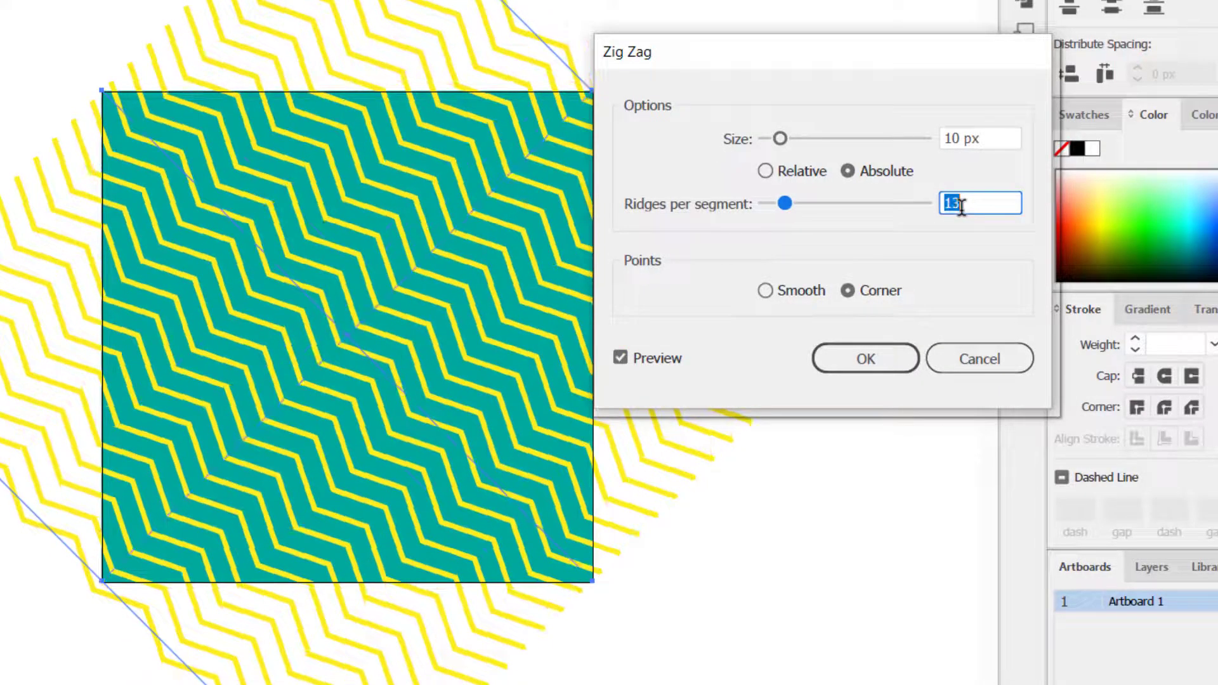
{"action": "key", "text": "Up"}
{"action": "key", "text": "Up"}
{"action": "key", "text": "Up"}
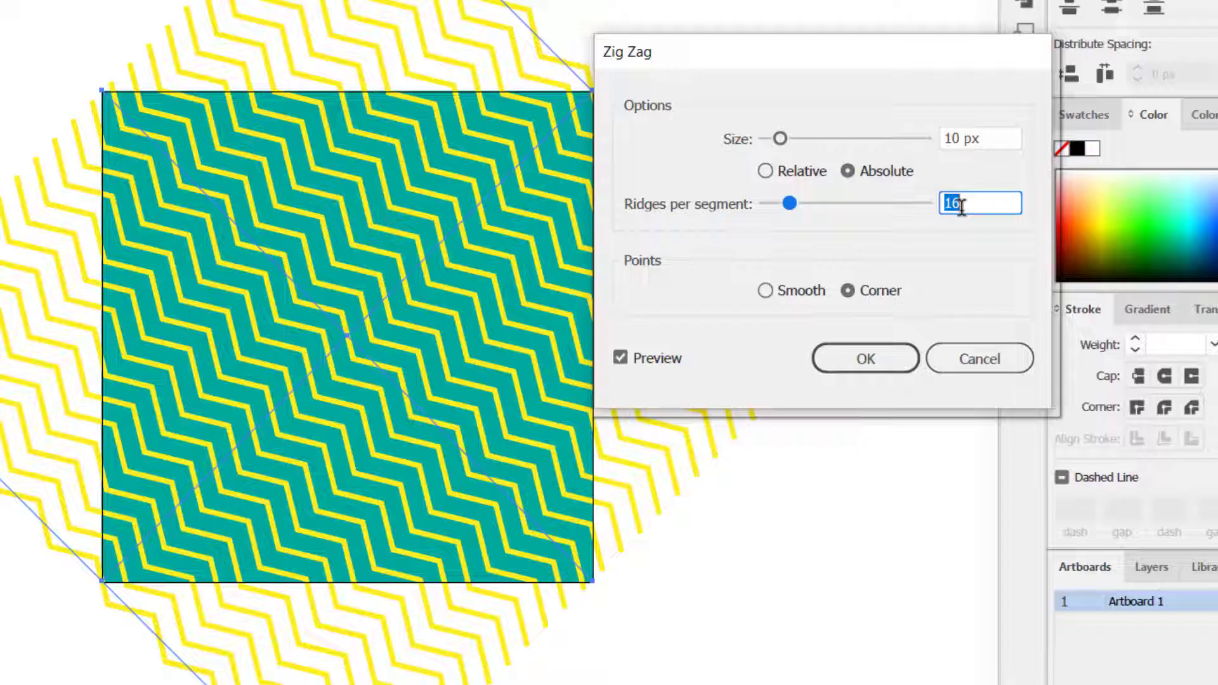
{"action": "key", "text": "Down"}
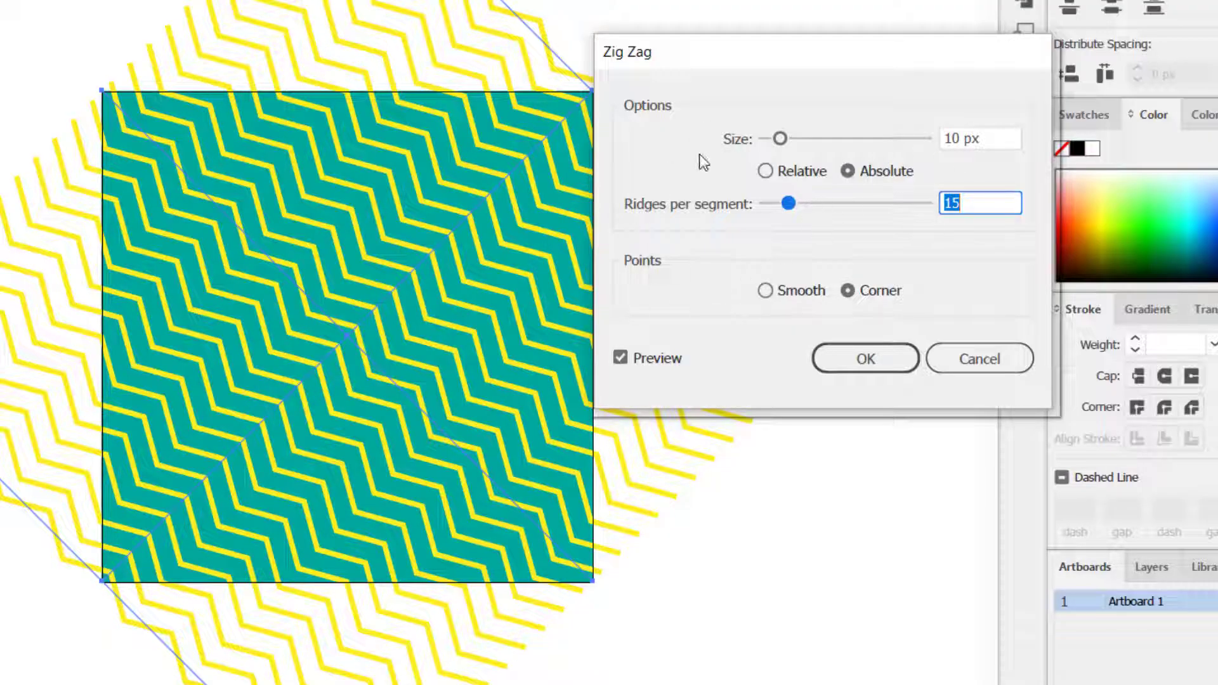
{"action": "left_click", "coordinate": [806, 289]}
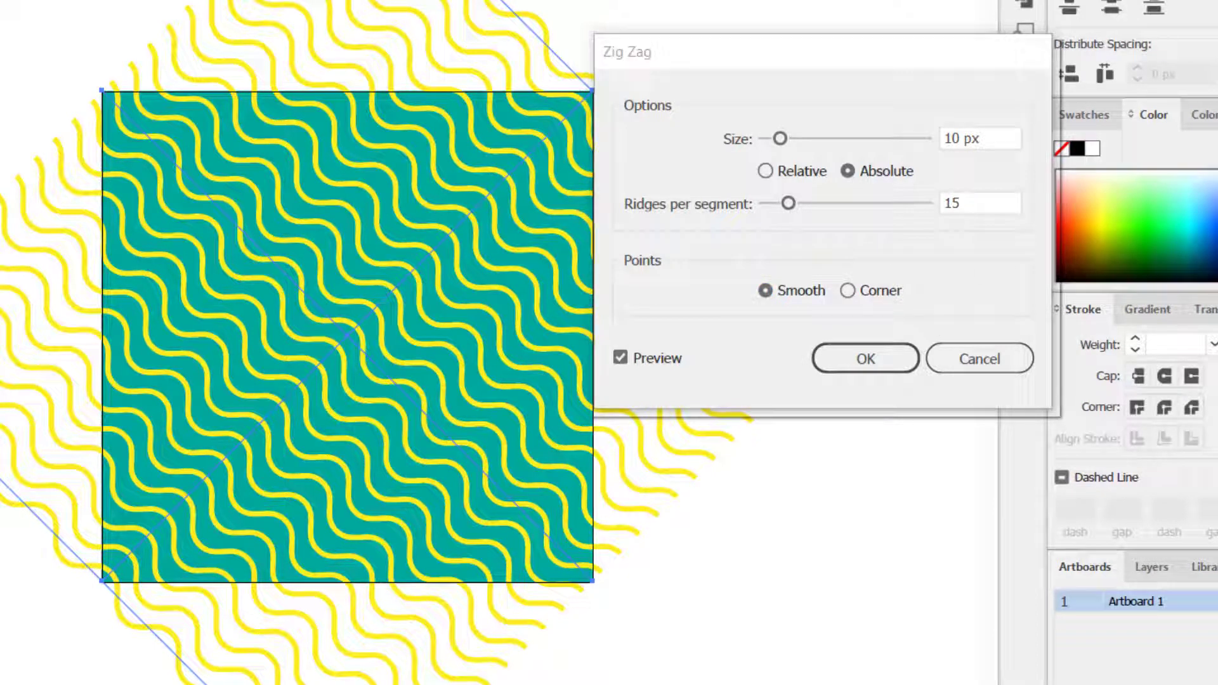
Set the Zig Zag size to 4 px and apply the wave effect
{"action": "double_click", "coordinate": [987, 137]}
{"action": "type", "text": "52"}
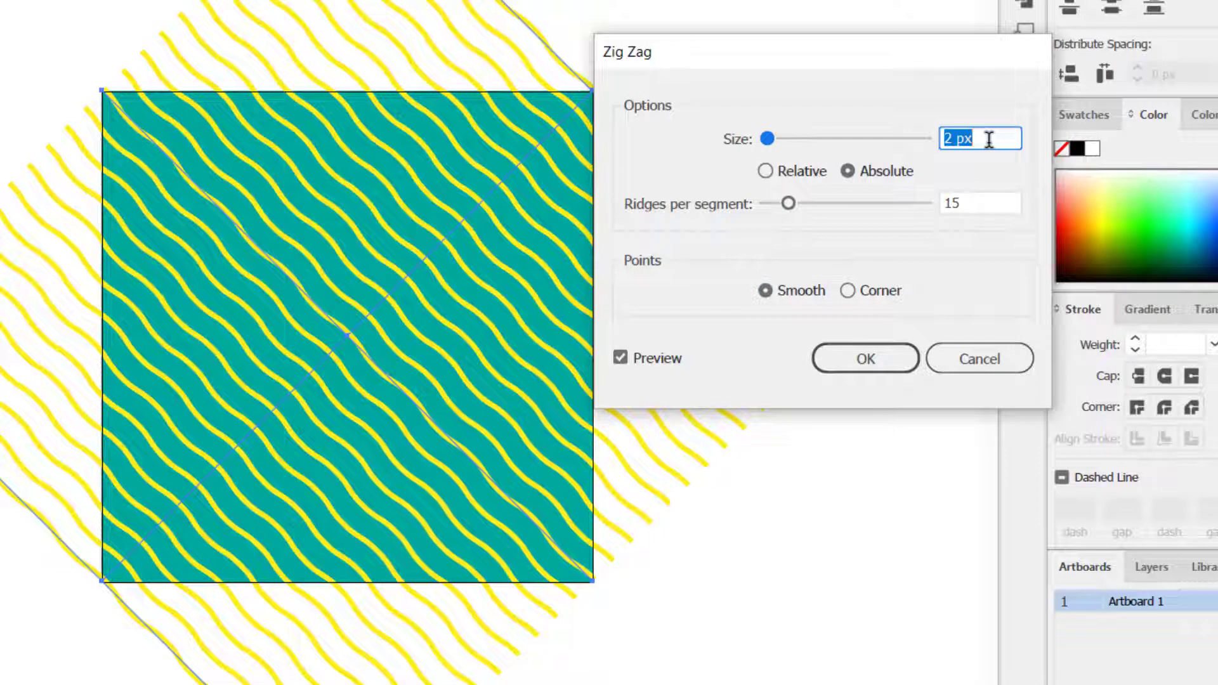
{"action": "key", "text": "Up"}
{"action": "key", "text": "Up"}
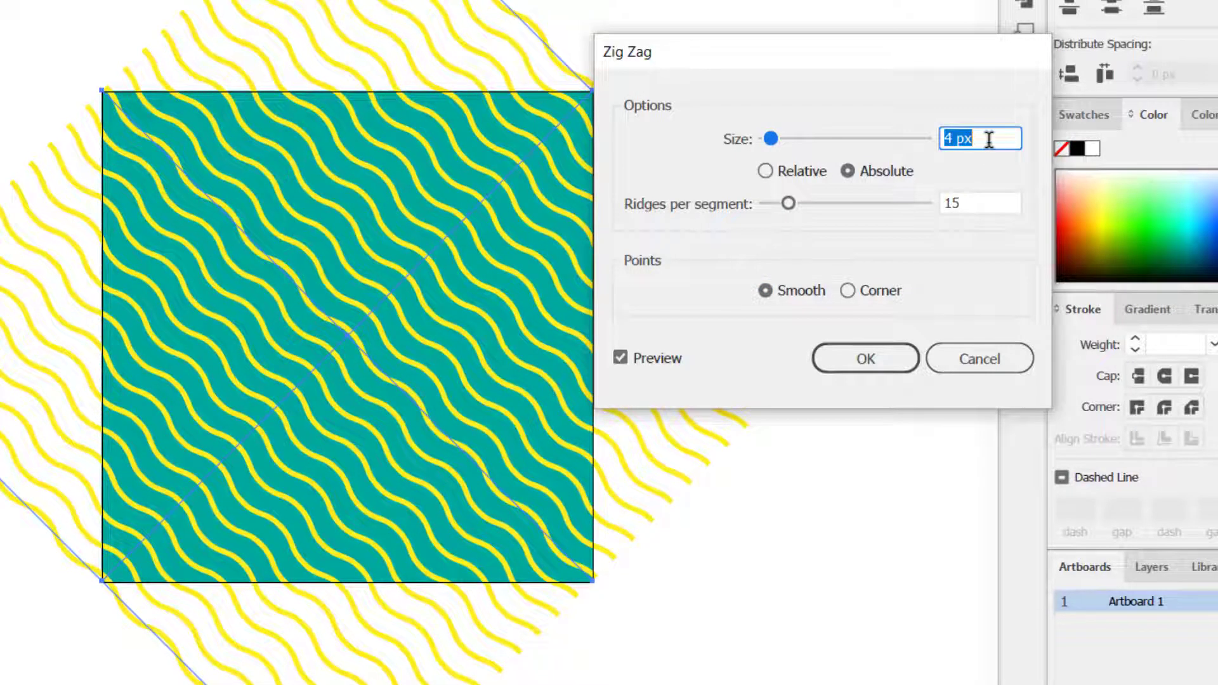
{"action": "left_click", "coordinate": [995, 203]}
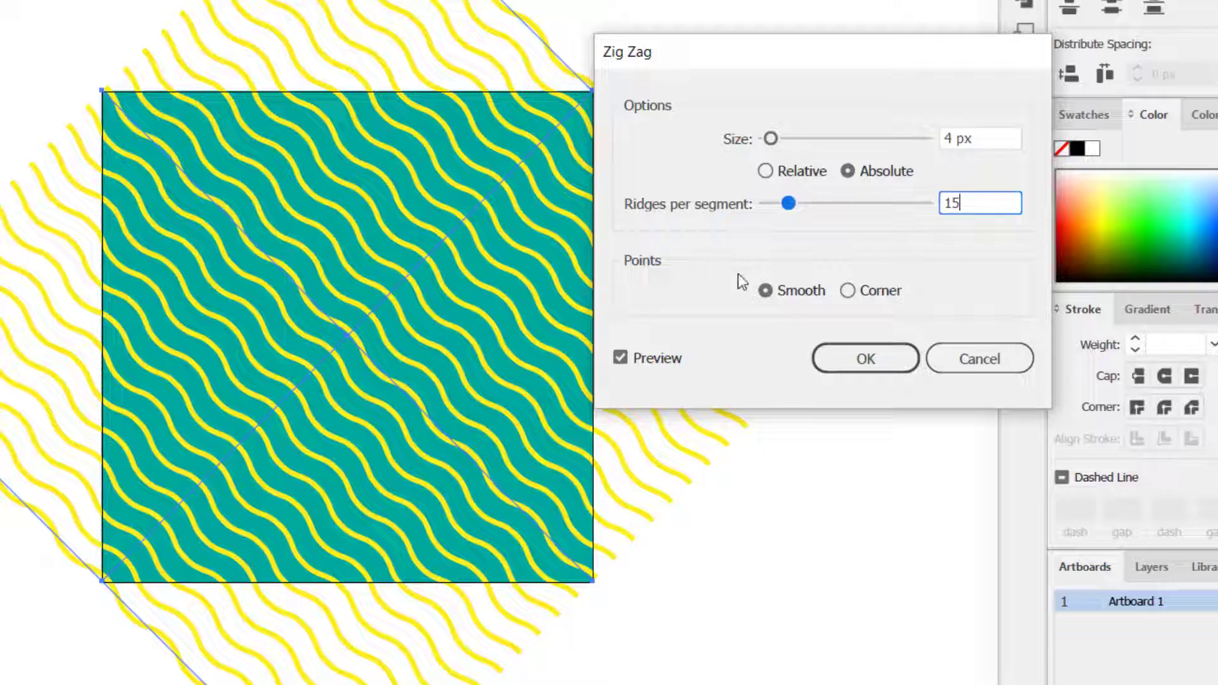
{"action": "left_click", "coordinate": [839, 370]}
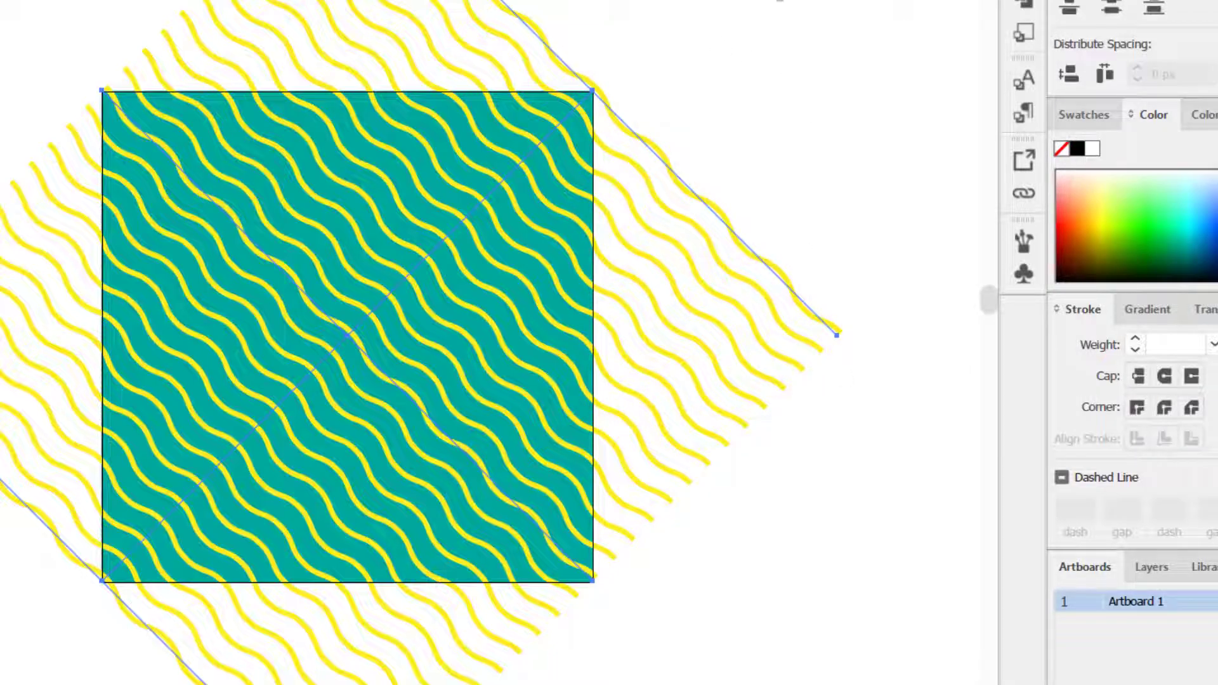
Bring the teal square to the front and clip the wavy lines to it with Ctrl+7
{"action": "key", "text": "ctrl+shift+a"}
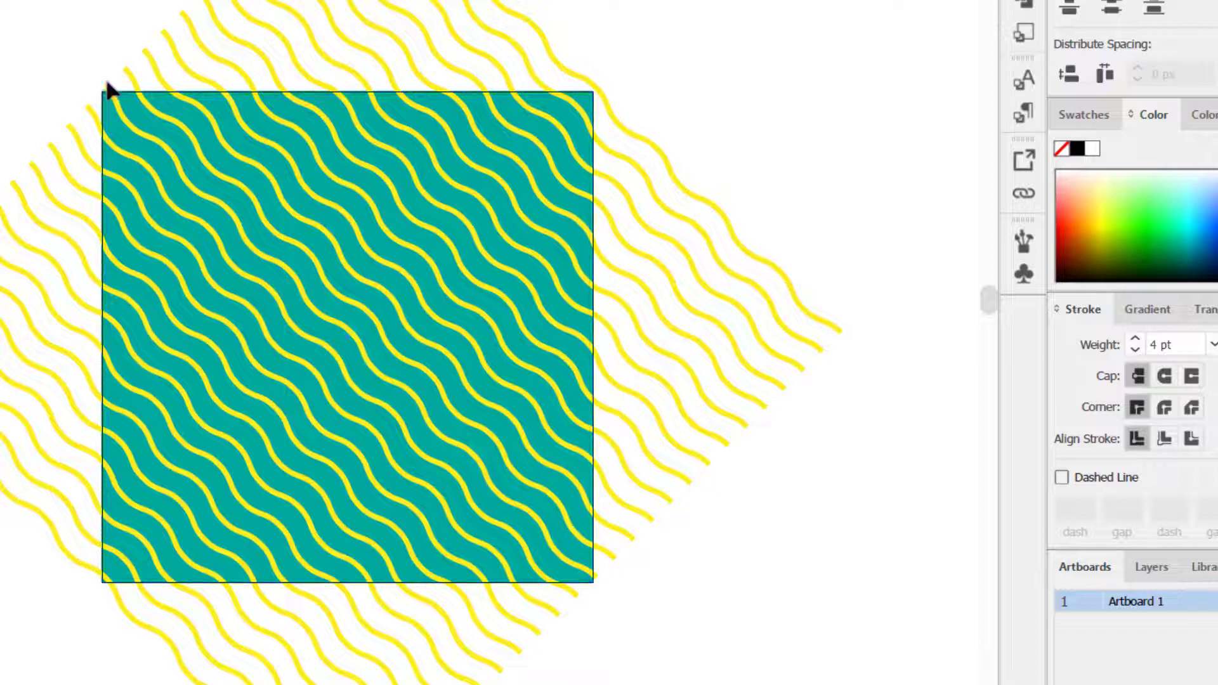
{"action": "left_click", "coordinate": [128, 116]}
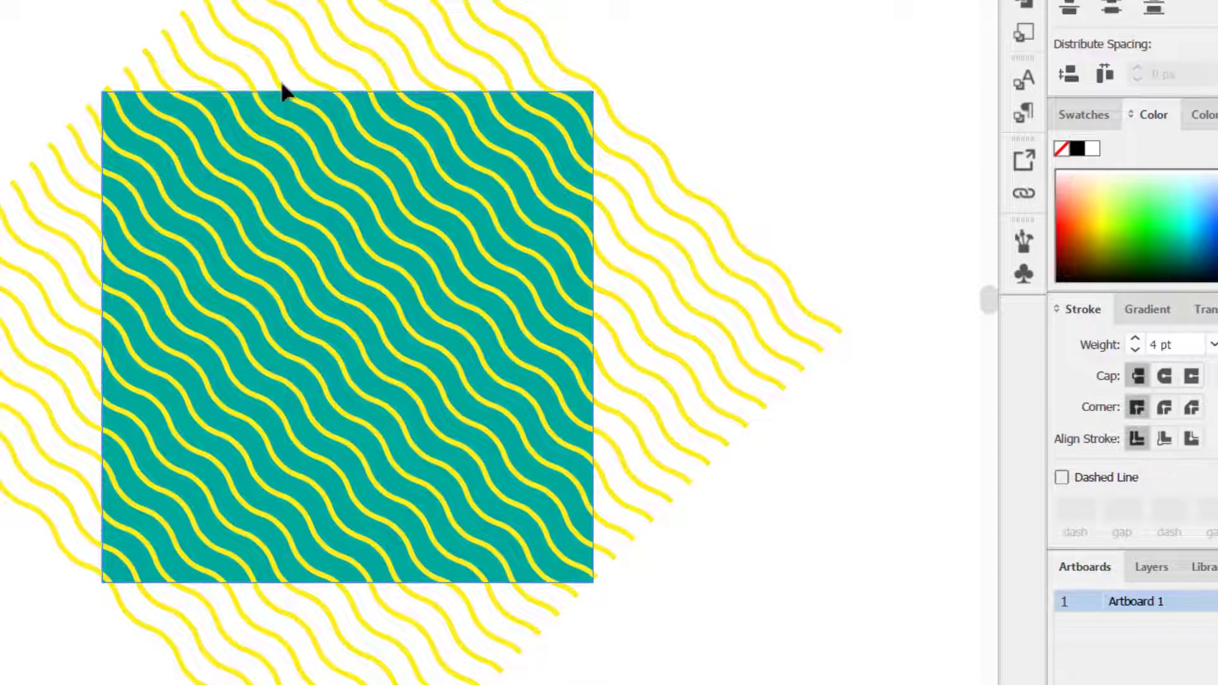
{"action": "left_click", "coordinate": [131, 102]}
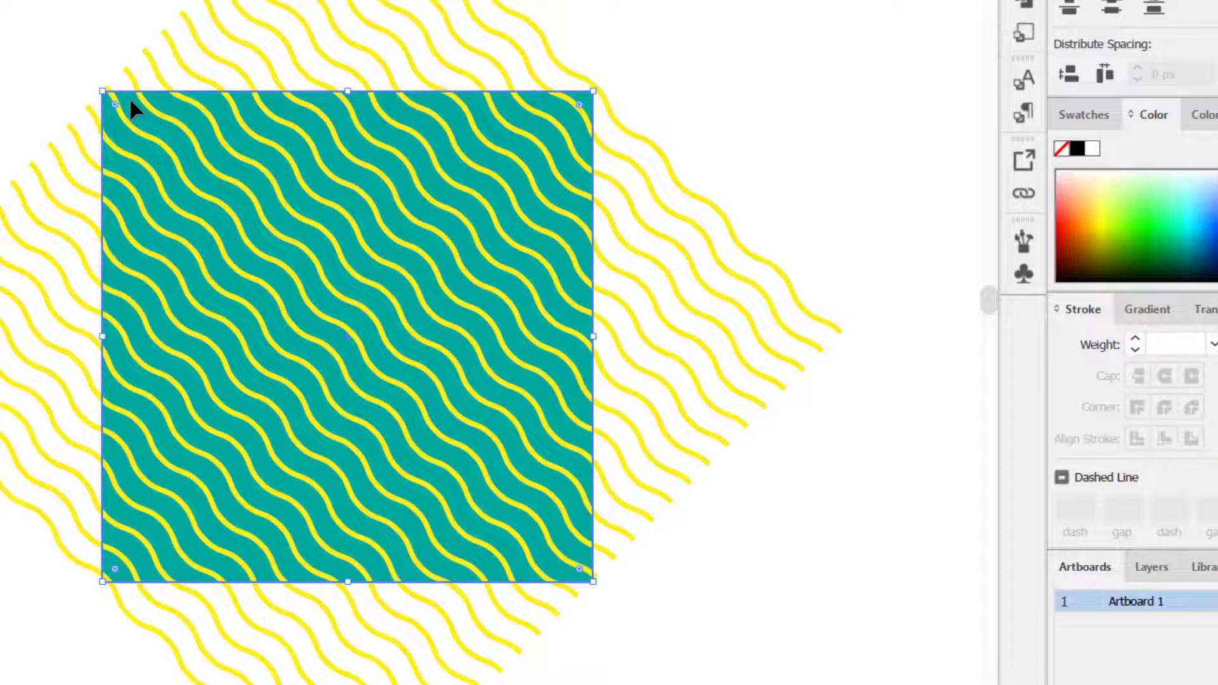
{"action": "key", "text": "ctrl+shift+b"}
{"action": "key", "text": "ctrl+shift+b"}
{"action": "left_click", "coordinate": [496, 6]}
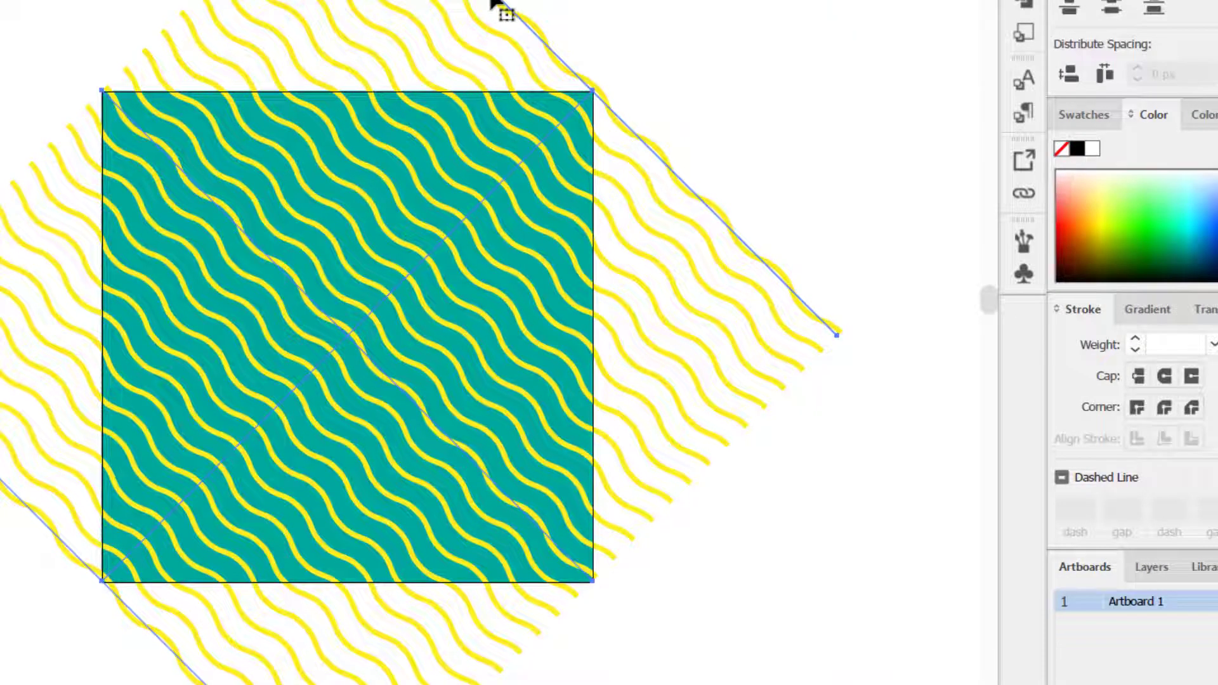
{"action": "key", "text": "ctrl+z"}
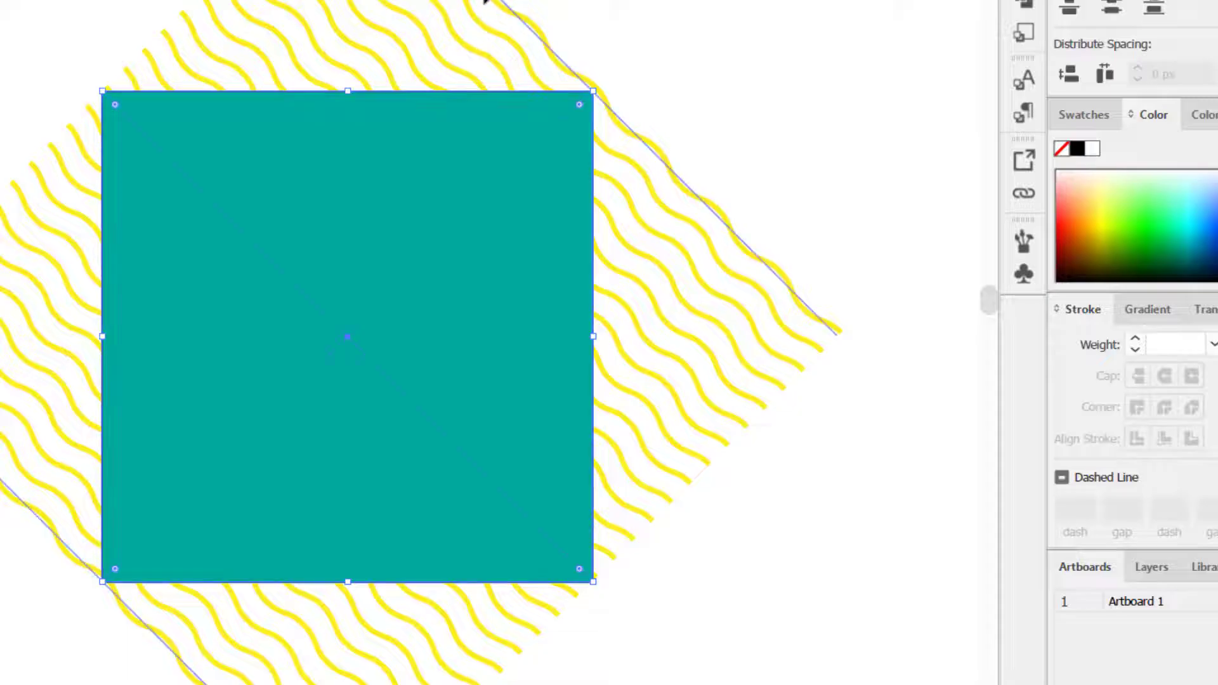
{"action": "left_click", "coordinate": [511, 2]}
{"action": "key", "text": "ctrl+7"}
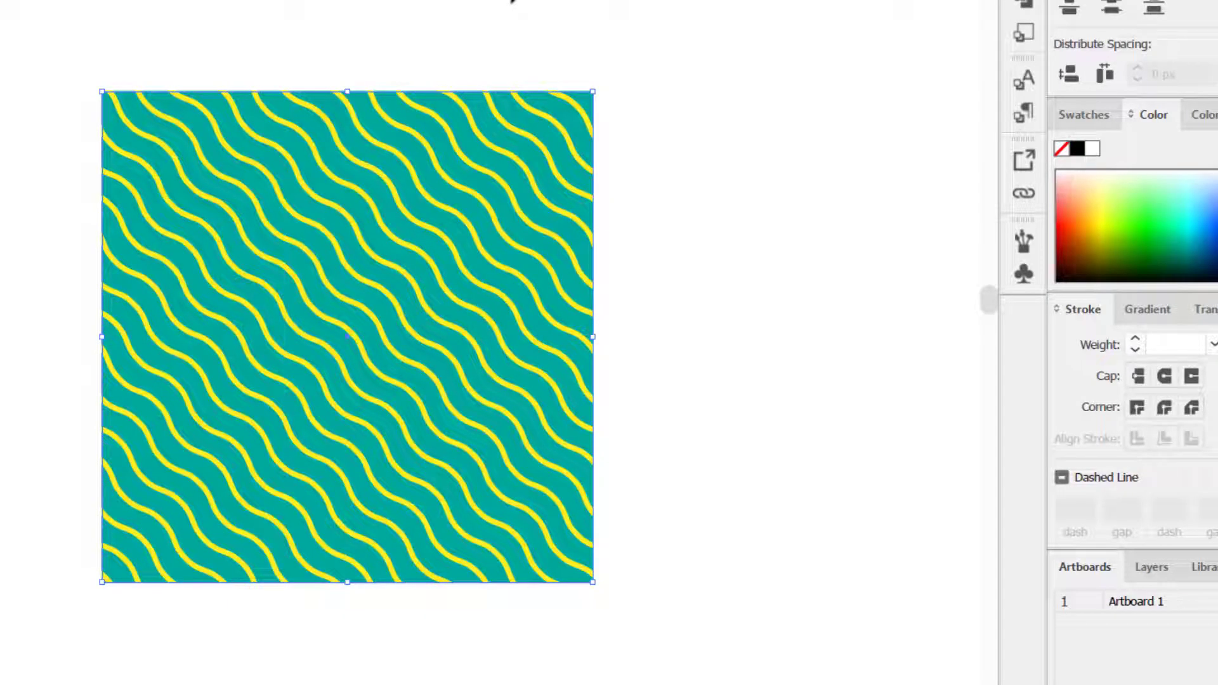
{"action": "key", "text": "ctrl+shift+a"}
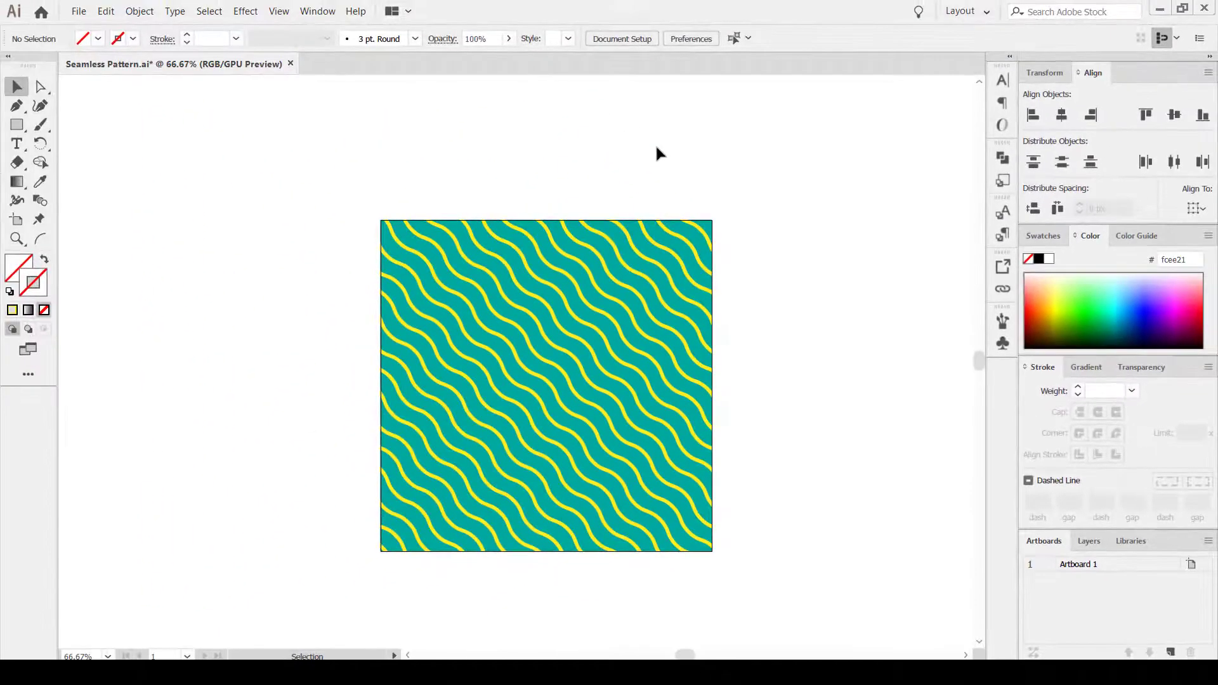
Marquee-select the clipped tile and turn it into a pattern with Object > Pattern > Make
{"action": "scroll", "coordinate": [462, 188], "scroll_direction": "up", "scroll_amount": 5}
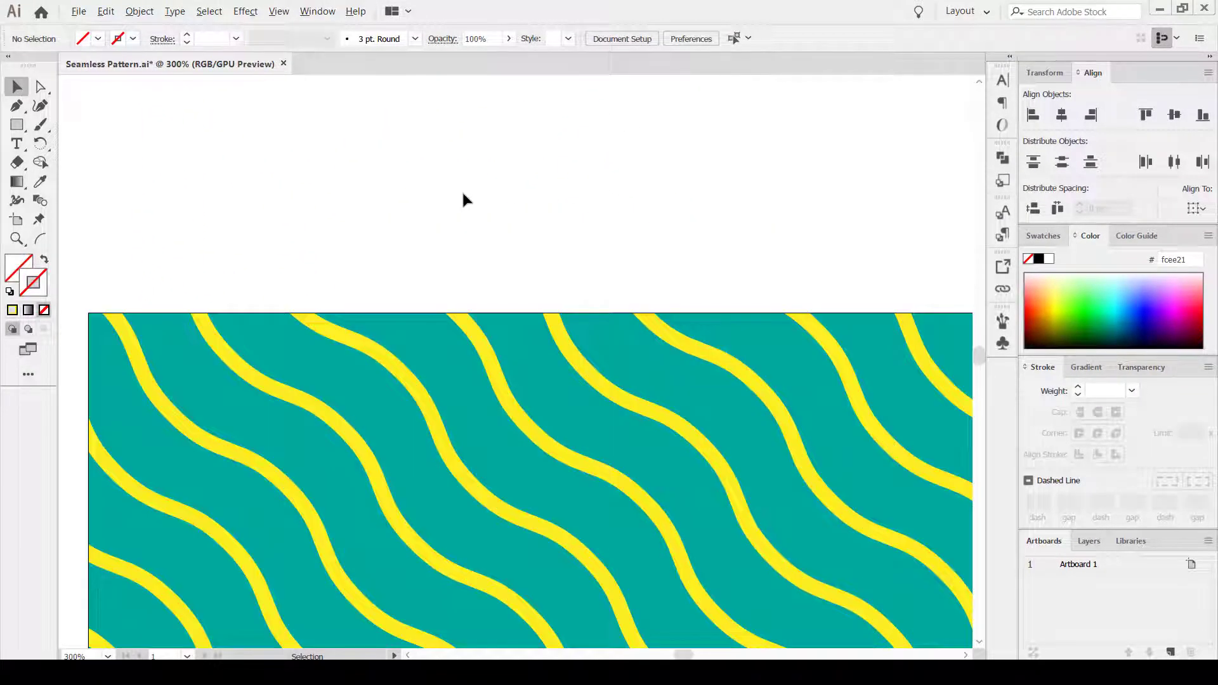
{"action": "scroll", "coordinate": [462, 188], "scroll_direction": "down", "scroll_amount": 6}
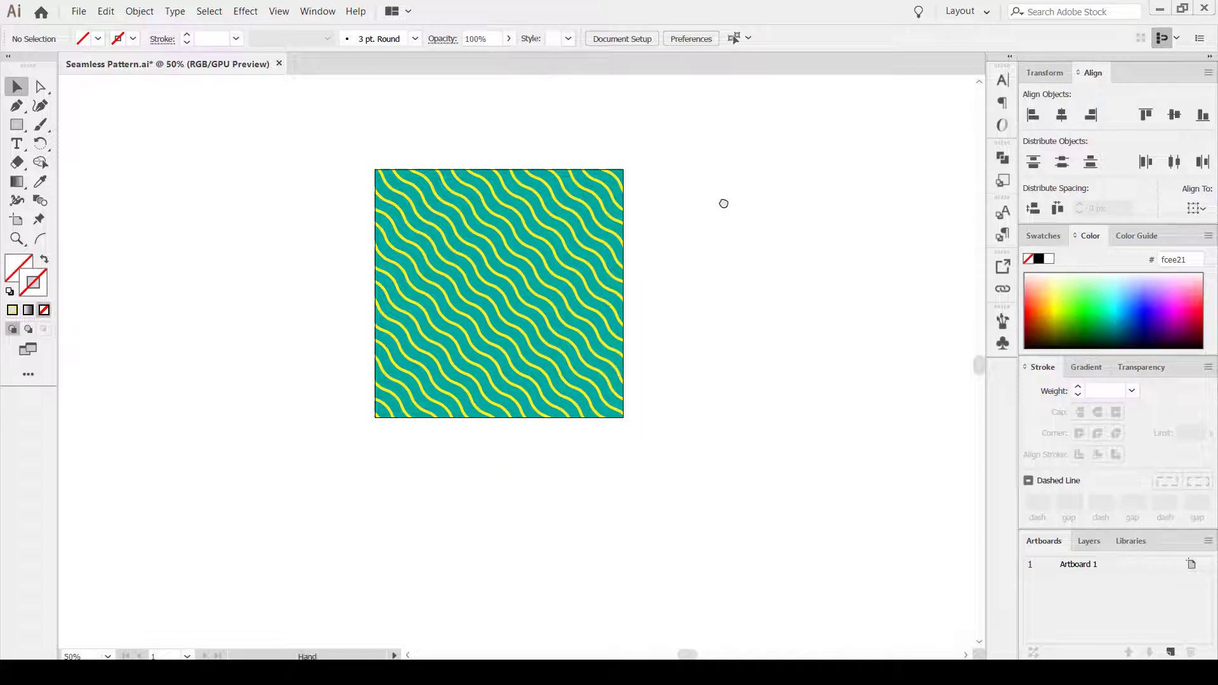
{"action": "left_click", "coordinate": [1042, 236]}
{"action": "scroll", "coordinate": [1148, 317], "scroll_direction": "down", "scroll_amount": 1}
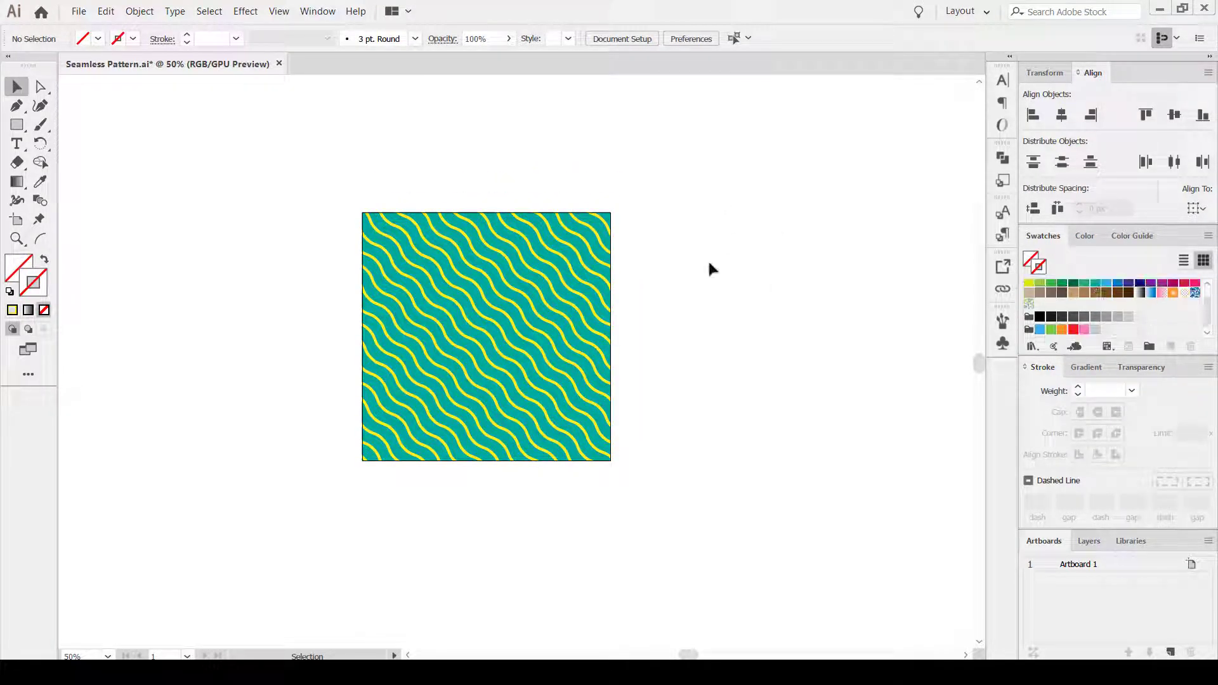
{"action": "left_click_drag", "start_coordinate": [326, 181], "coordinate": [720, 542]}
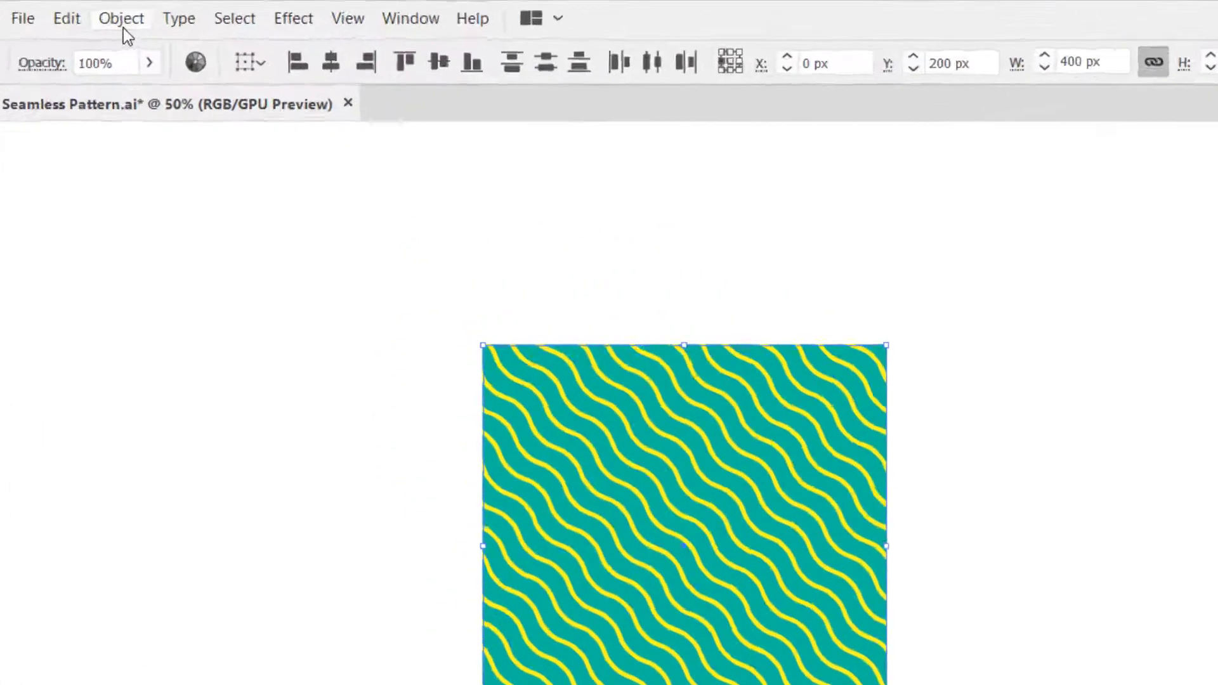
{"action": "left_click", "coordinate": [140, 13]}
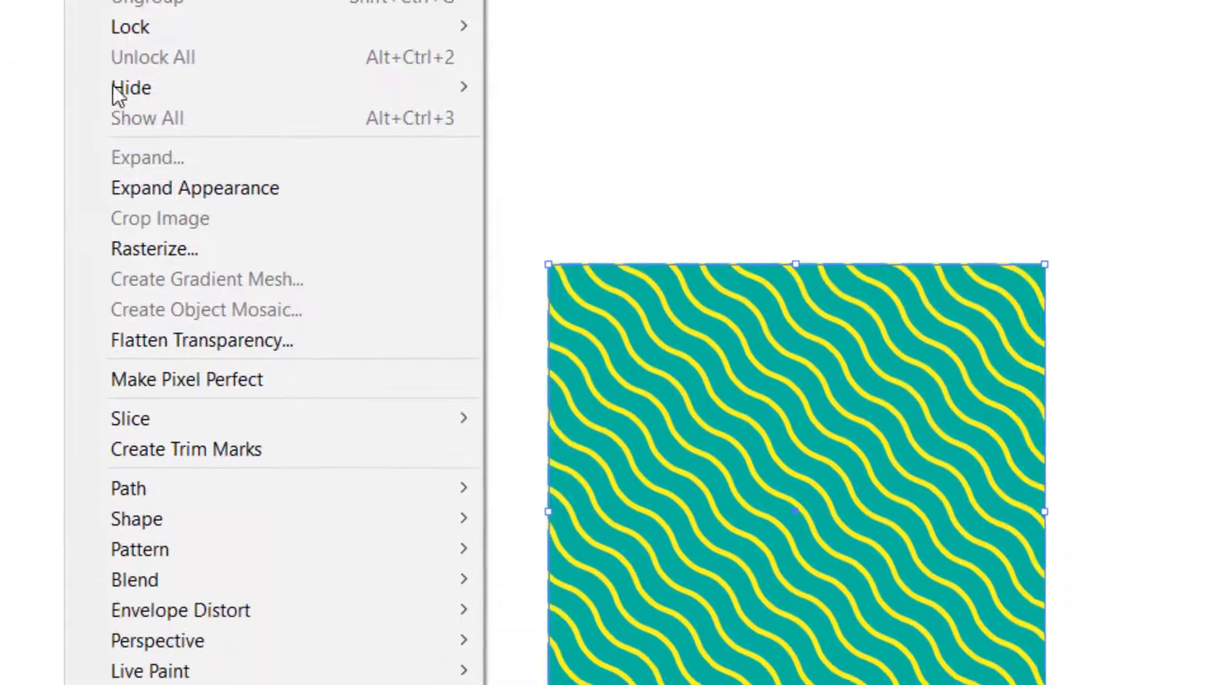
{"action": "mouse_move", "coordinate": [123, 208]}
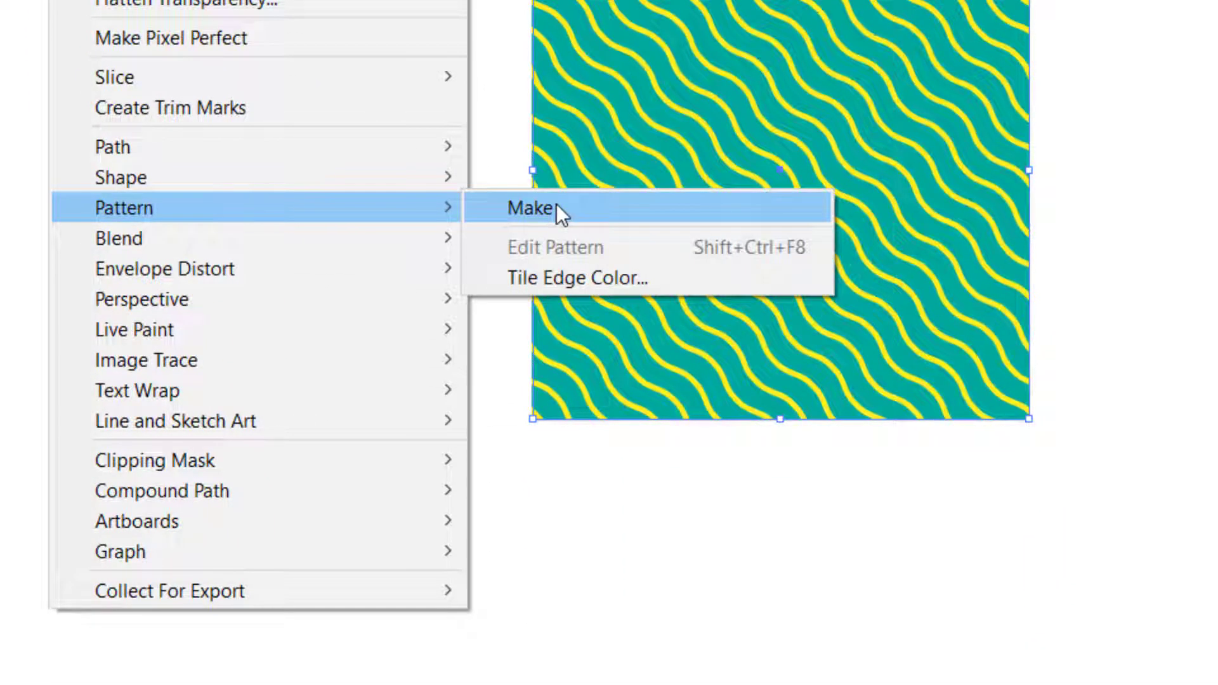
{"action": "left_click", "coordinate": [557, 204]}
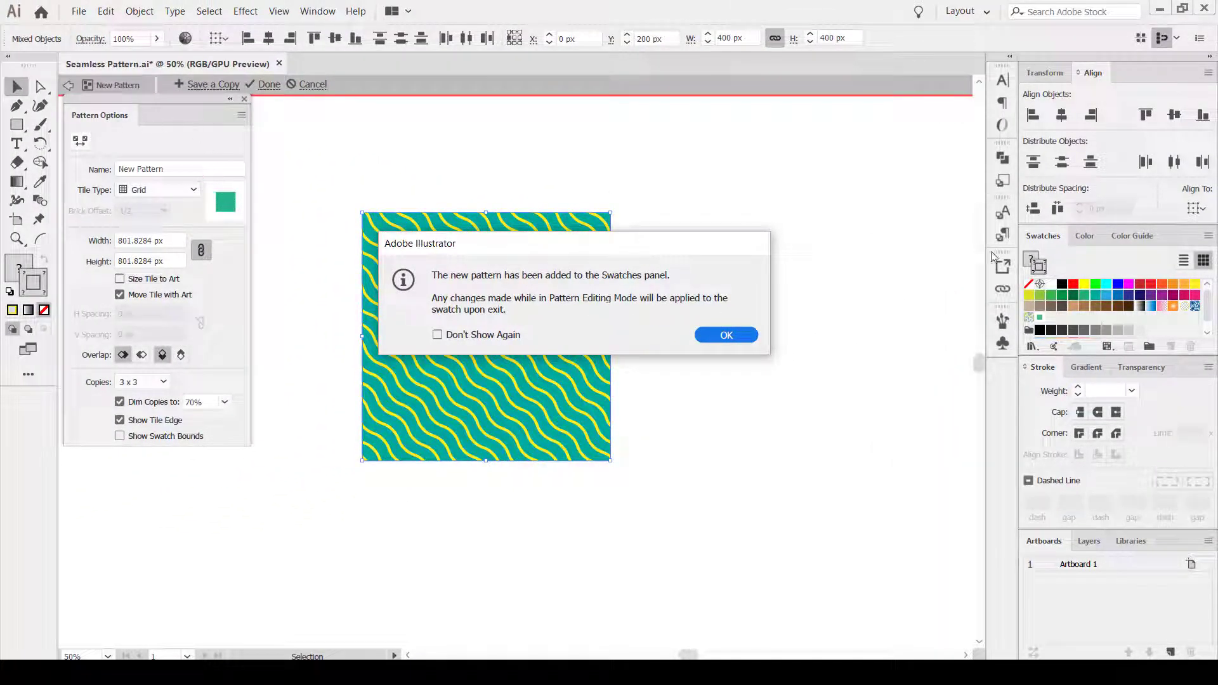
Size the tile to the art, name the pattern 'Line 01', and exit pattern editing
{"action": "left_click", "coordinate": [733, 341]}
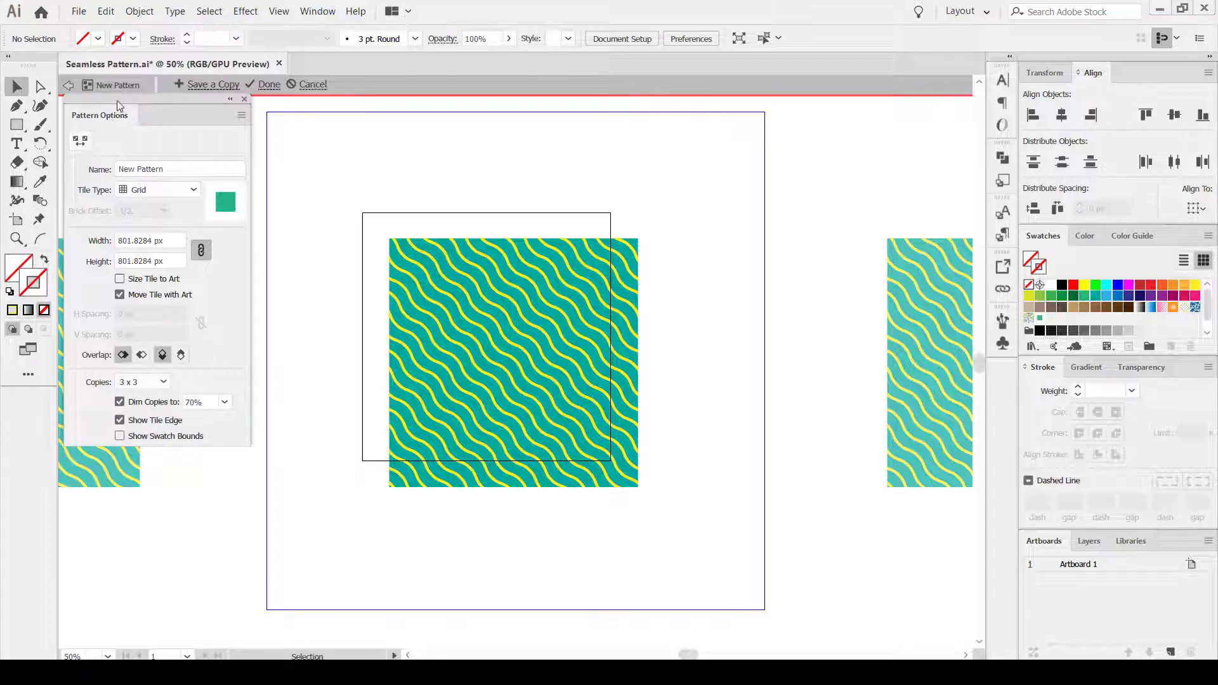
{"action": "left_click_drag", "start_coordinate": [117, 100], "coordinate": [732, 173]}
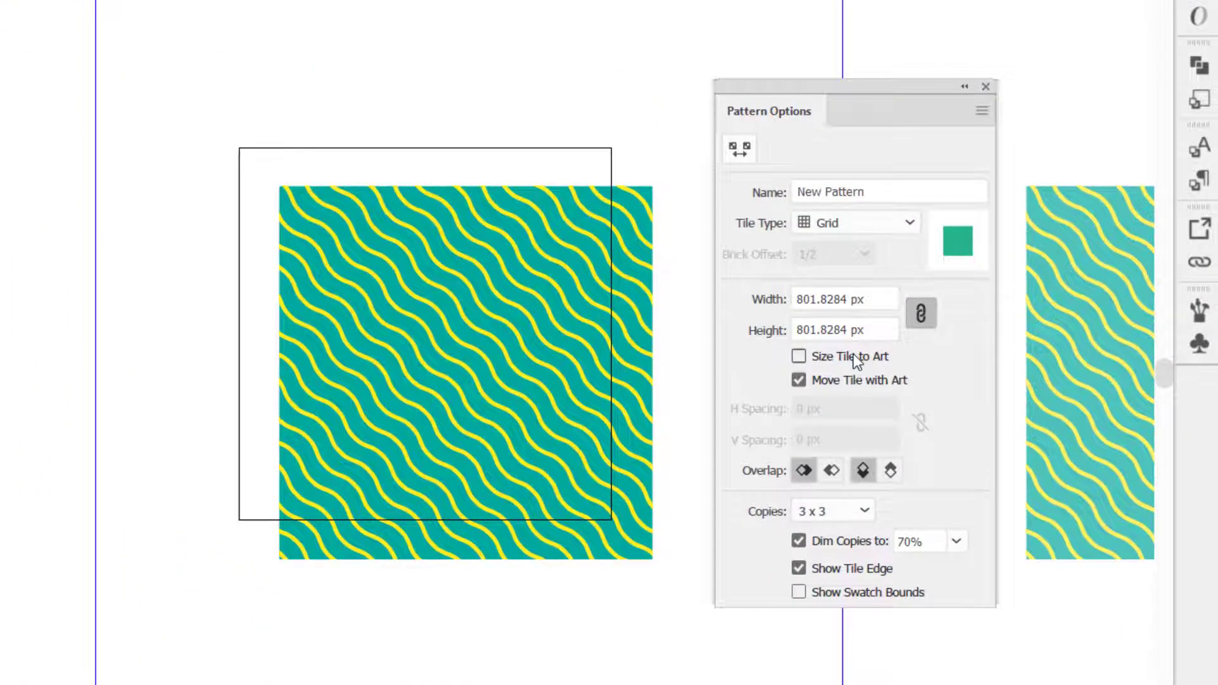
{"action": "left_click", "coordinate": [855, 358]}
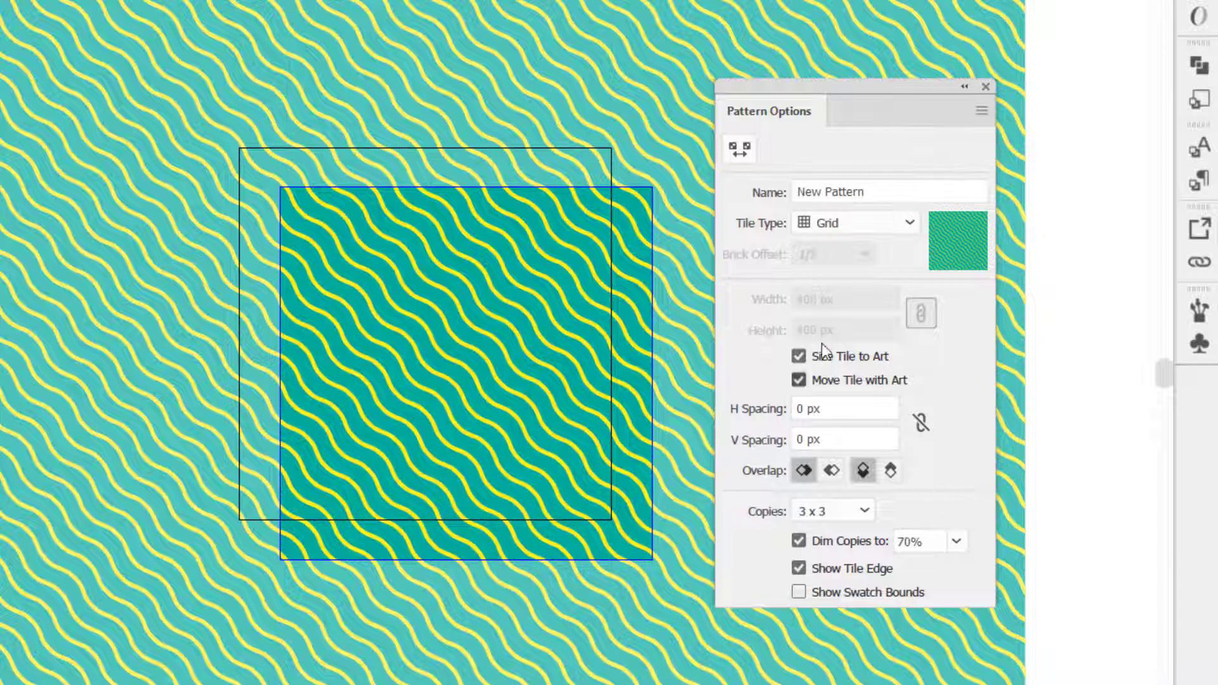
{"action": "left_click", "coordinate": [886, 188]}
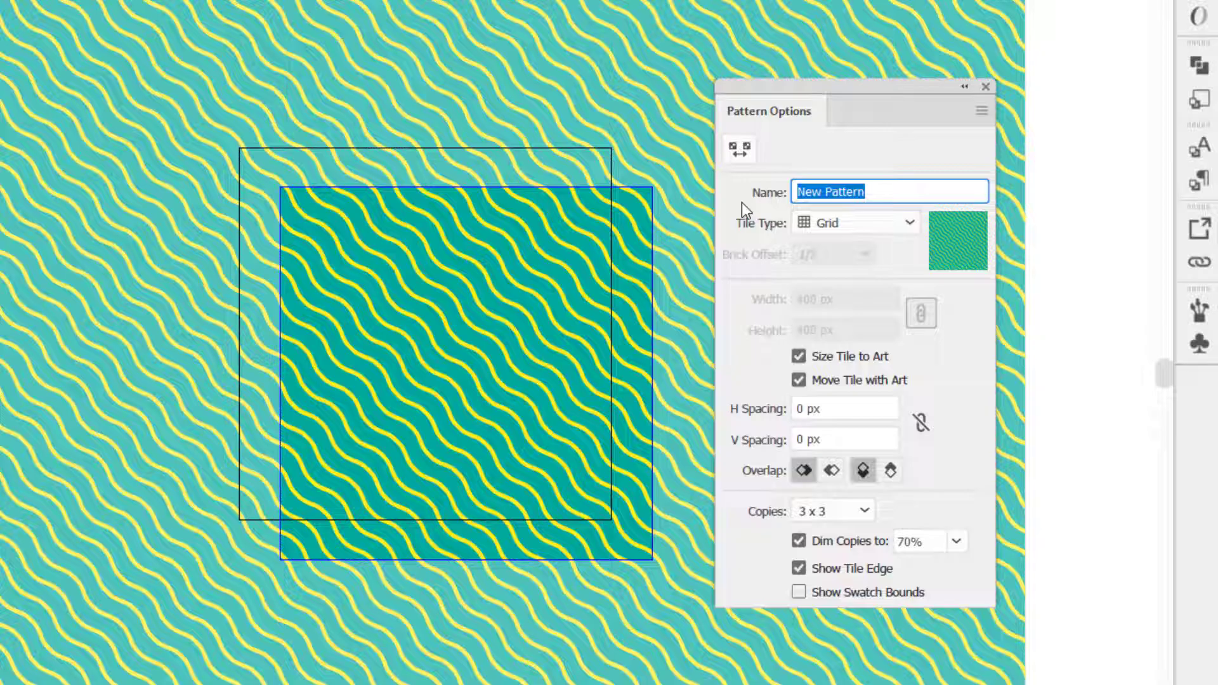
{"action": "type", "text": "Line 0"}
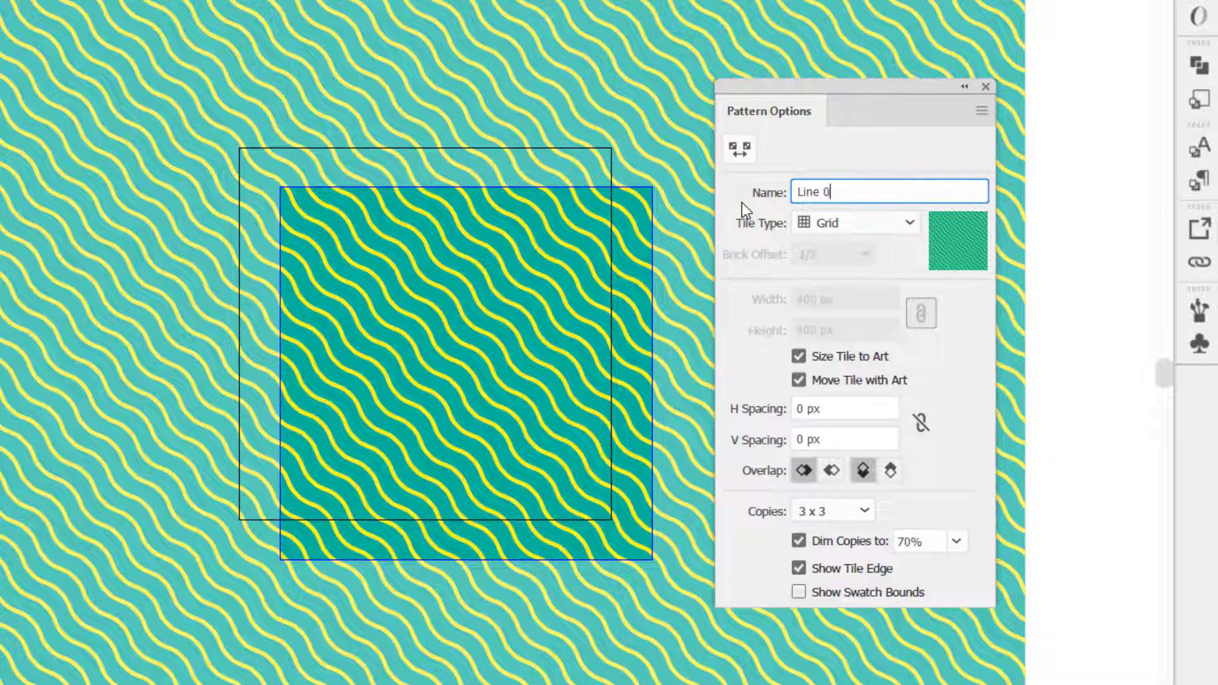
{"action": "type", "text": "1"}
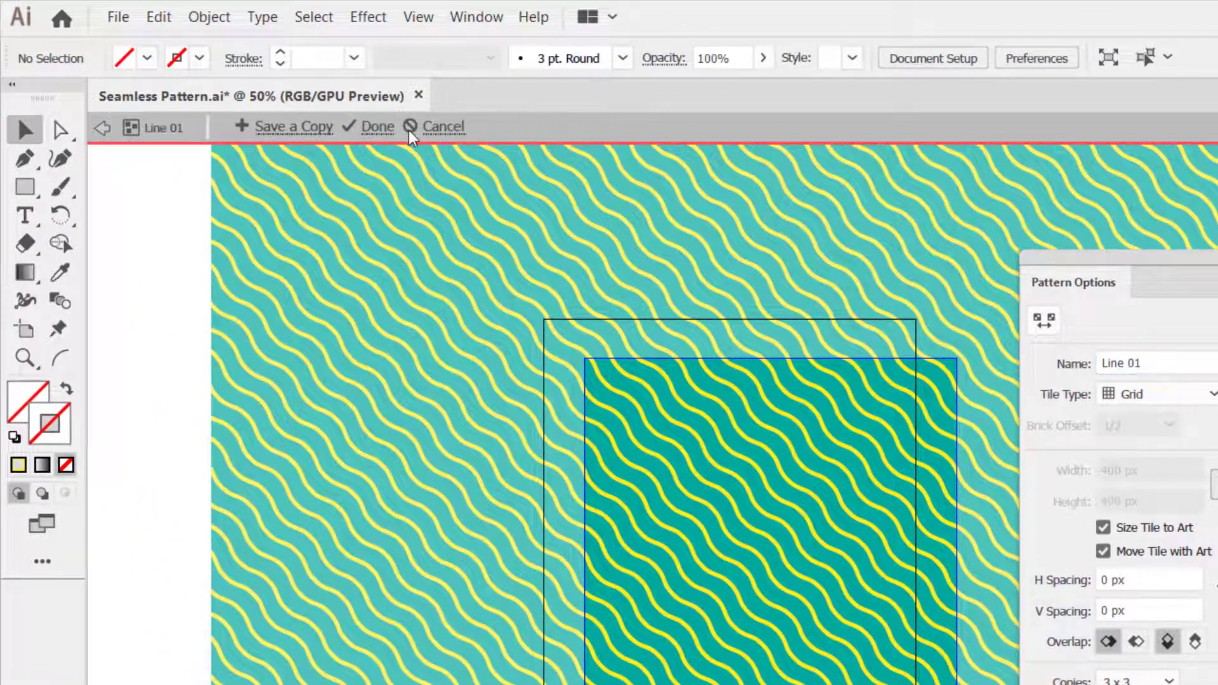
{"action": "left_click", "coordinate": [406, 129]}
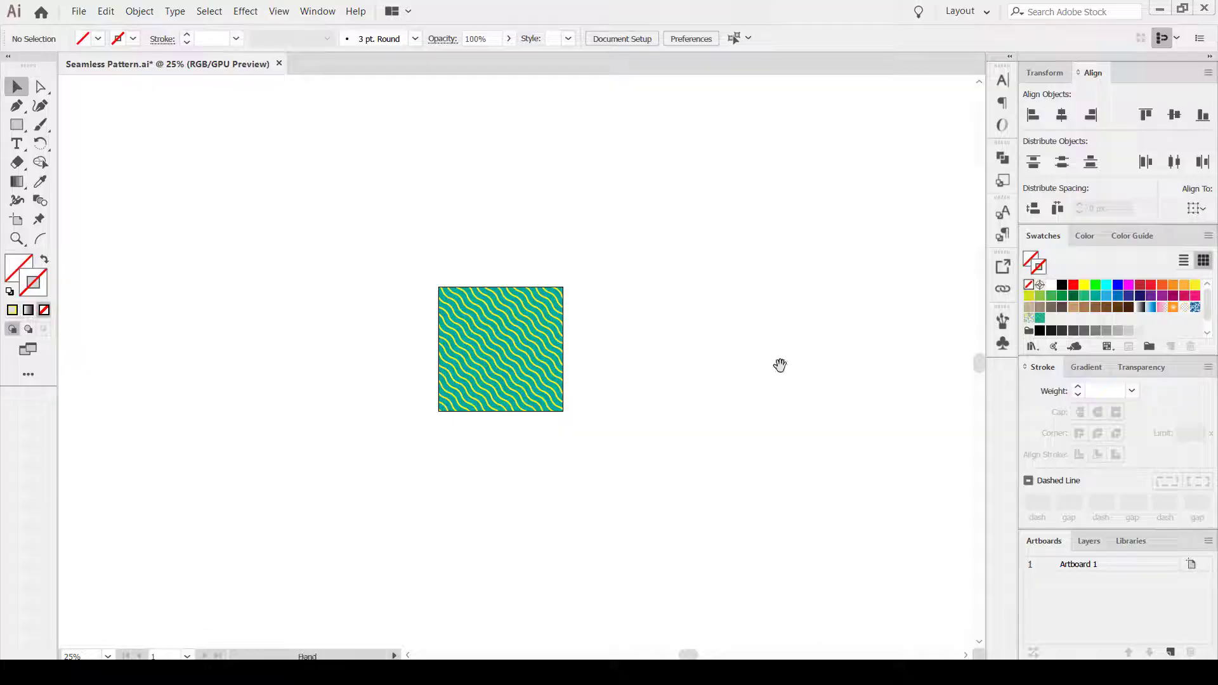
{"action": "left_click_drag", "start_coordinate": [779, 365], "coordinate": [553, 299]}
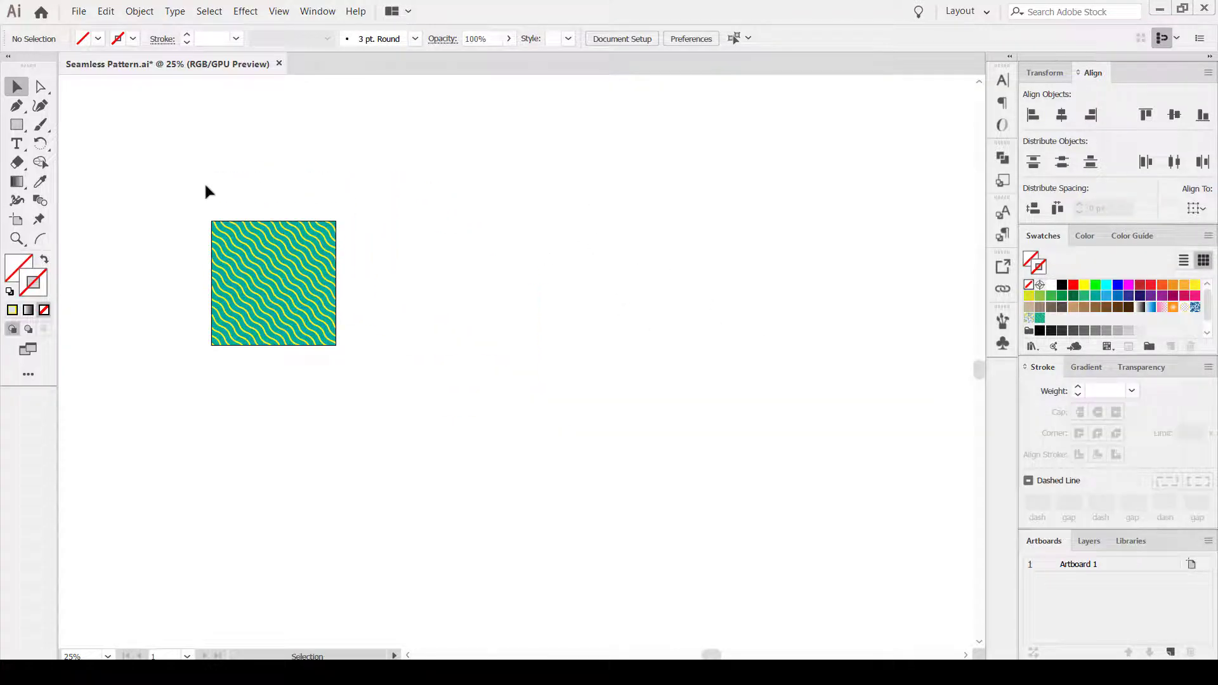
{"action": "left_click", "coordinate": [17, 125]}
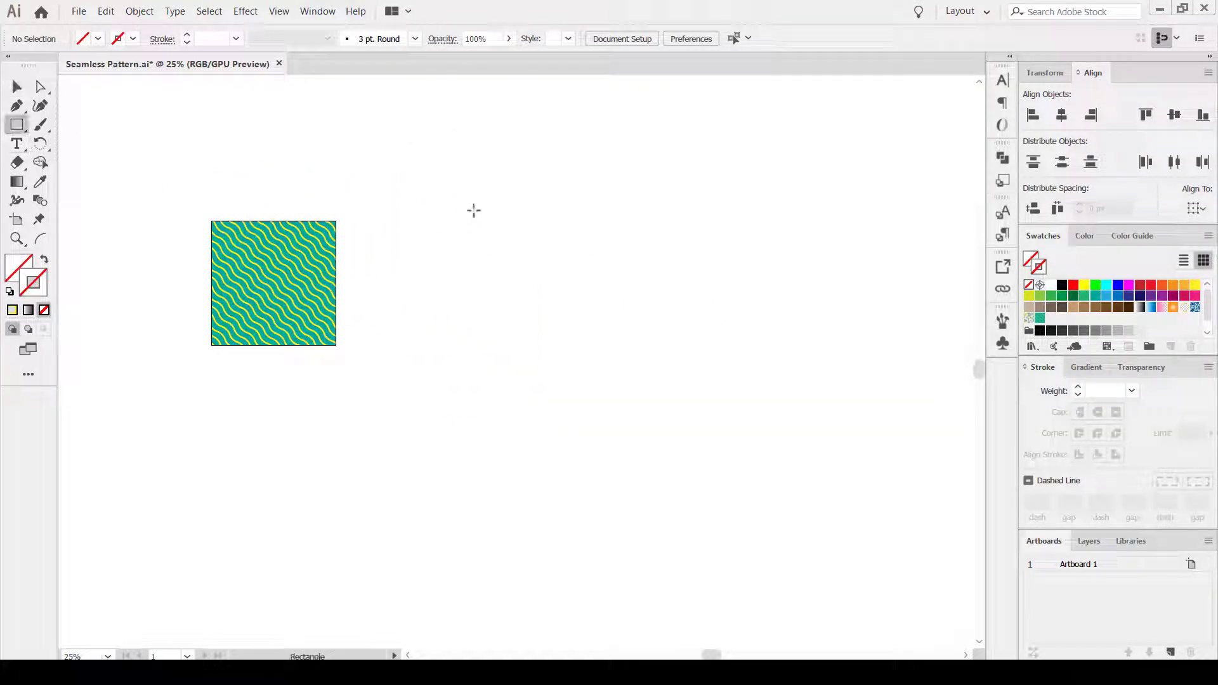
Draw a tall rectangle for the shirt body and apply the new pattern swatch
{"action": "left_click_drag", "start_coordinate": [487, 149], "coordinate": [712, 473]}
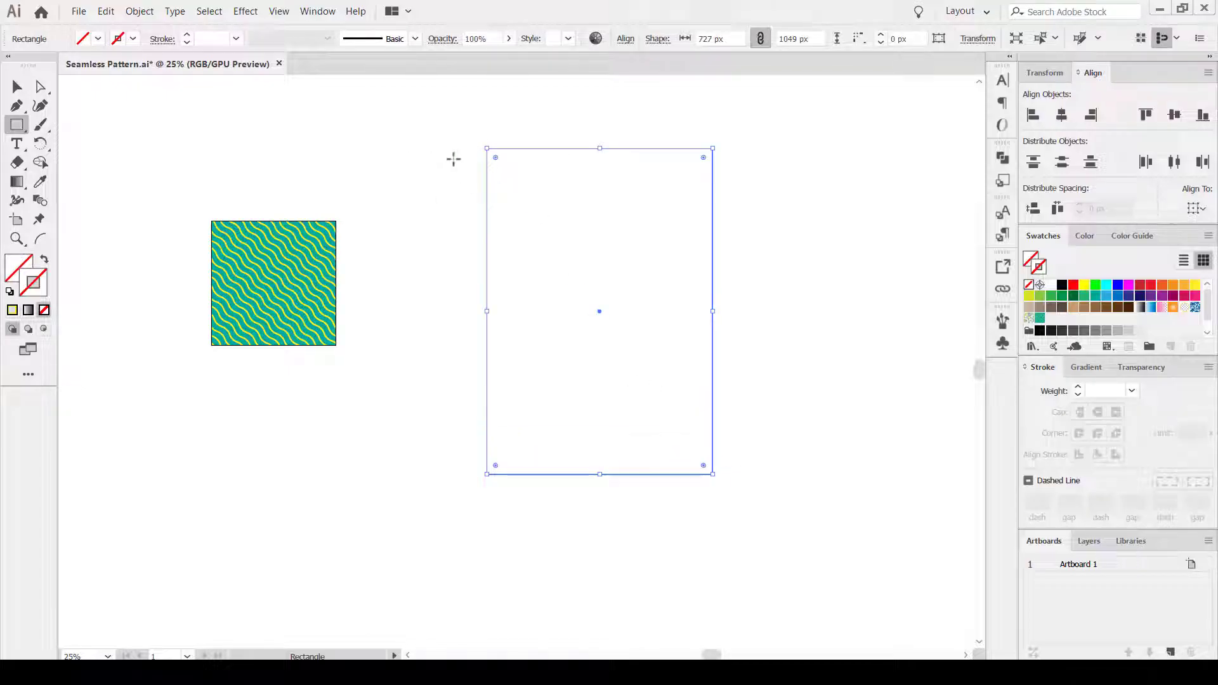
{"action": "left_click", "coordinate": [17, 86]}
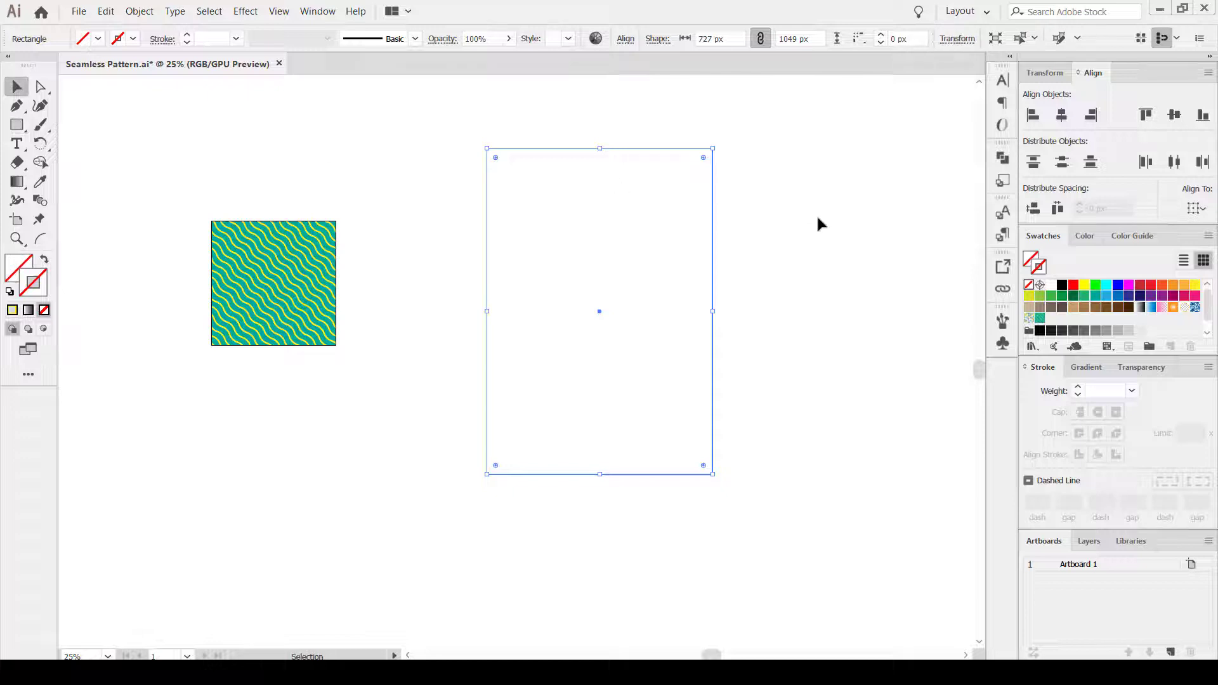
{"action": "left_click", "coordinate": [1084, 295]}
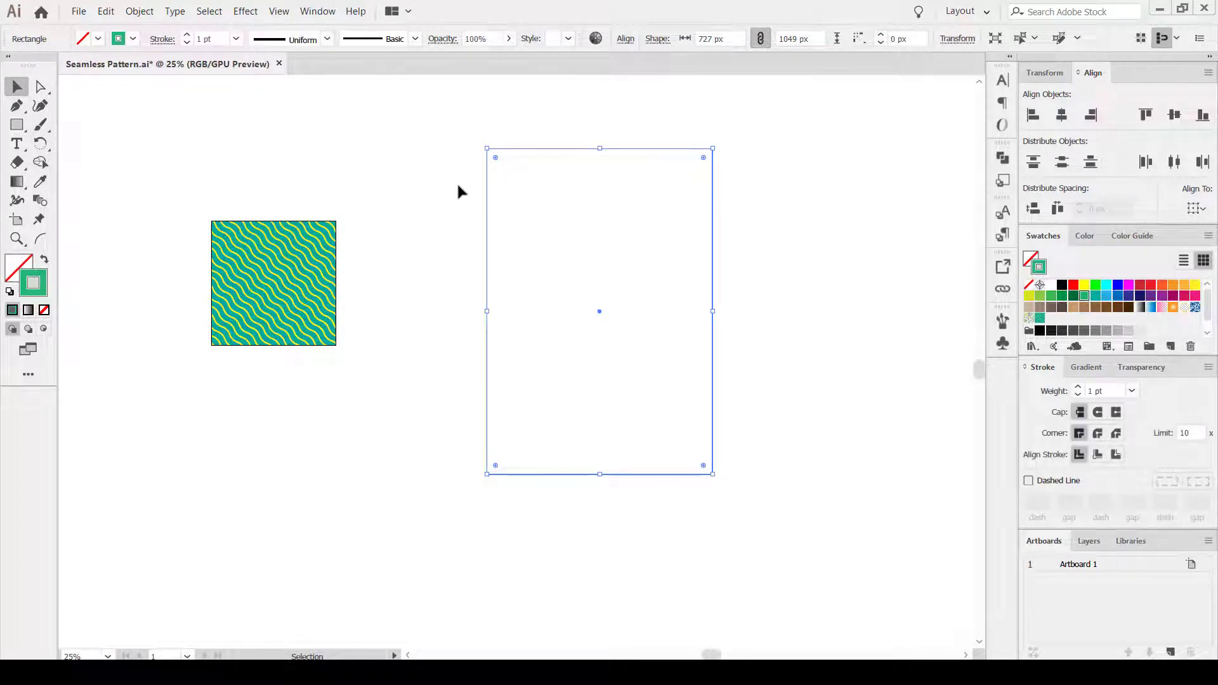
Add sleeve rectangles at both shoulders and unite them with the body in Pathfinder
{"action": "key", "text": "m"}
{"action": "left_click", "coordinate": [436, 148]}
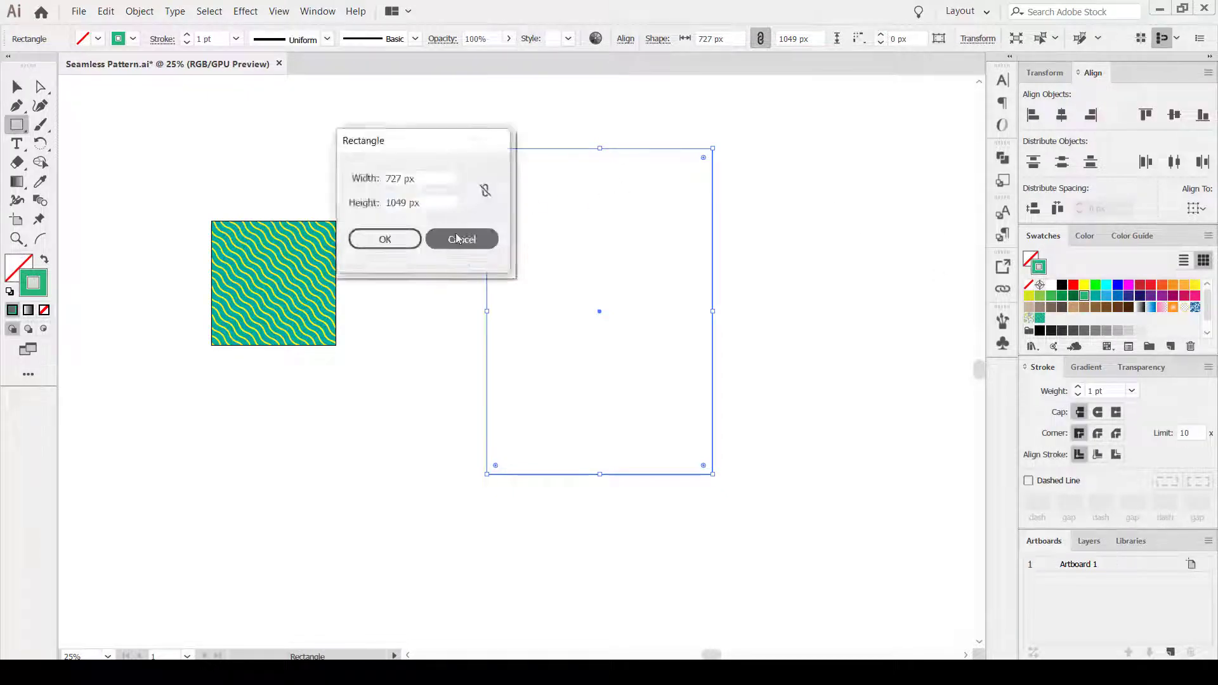
{"action": "key", "text": "Escape"}
{"action": "left_click_drag", "start_coordinate": [436, 148], "coordinate": [514, 233]}
{"action": "key", "text": "v"}
{"action": "mouse_move", "coordinate": [435, 159]}
{"action": "left_mouse_down"}
{"action": "mouse_move", "coordinate": [686, 158]}
{"action": "mouse_move", "coordinate": [419, 266]}
{"action": "left_mouse_up"}
{"action": "key", "text": "ctrl+shift+F9"}
{"action": "left_click", "coordinate": [357, 184]}
Cut a scooped neckline from the shirt with an ellipse using Minus Front
{"action": "key", "text": "l"}
{"action": "left_click_drag", "start_coordinate": [549, 123], "coordinate": [653, 174]}
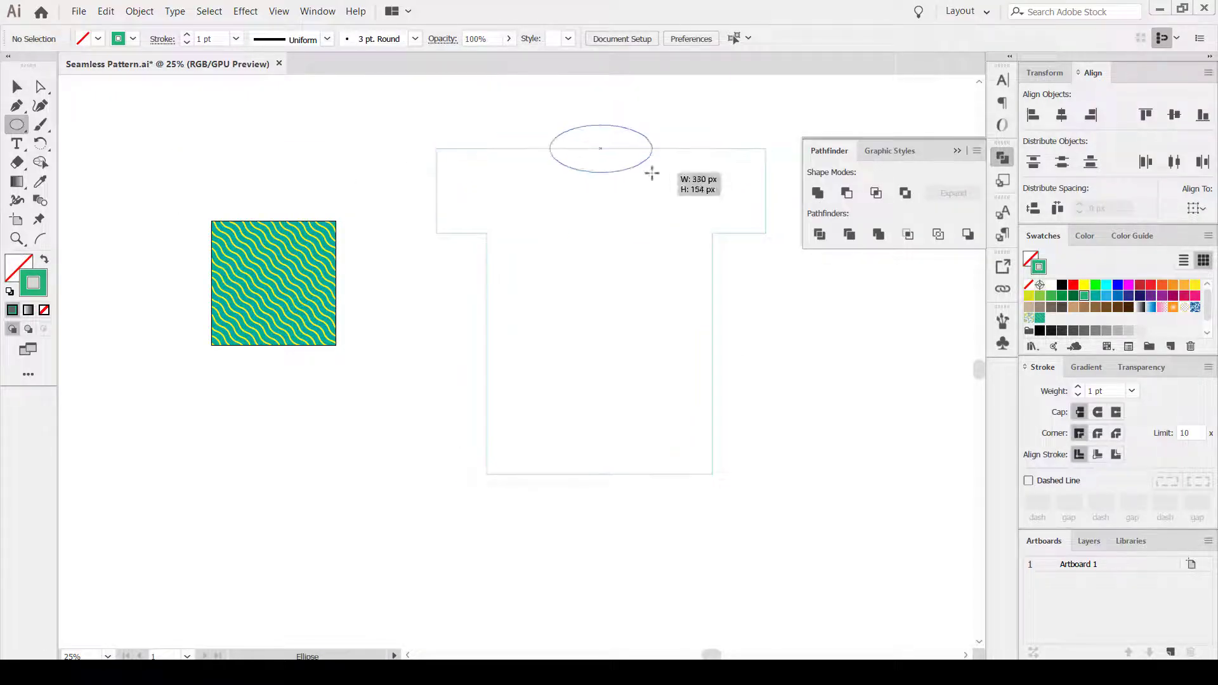
{"action": "key", "text": "v"}
{"action": "key", "text": "ctrl+a"}
{"action": "left_click", "coordinate": [846, 193]}
{"action": "left_click", "coordinate": [537, 131]}
Swap fill and stroke so the wavy-line pattern fills the T-shirt
{"action": "left_click", "coordinate": [740, 233]}
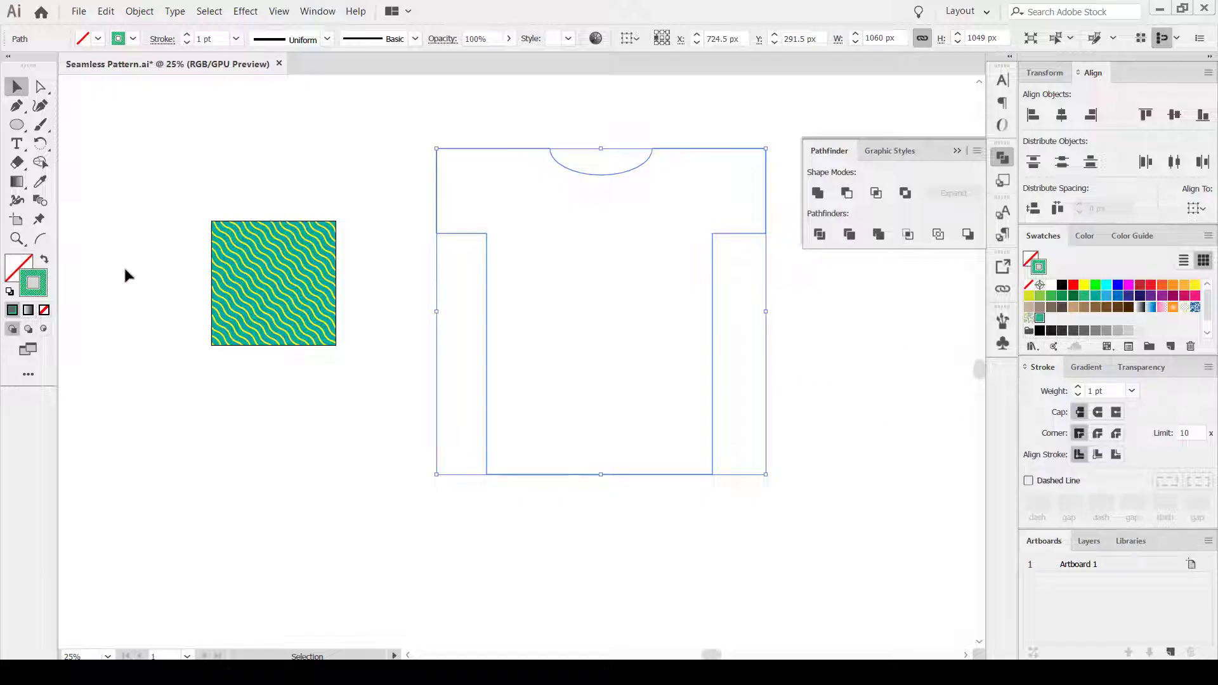
{"action": "left_click", "coordinate": [45, 260]}
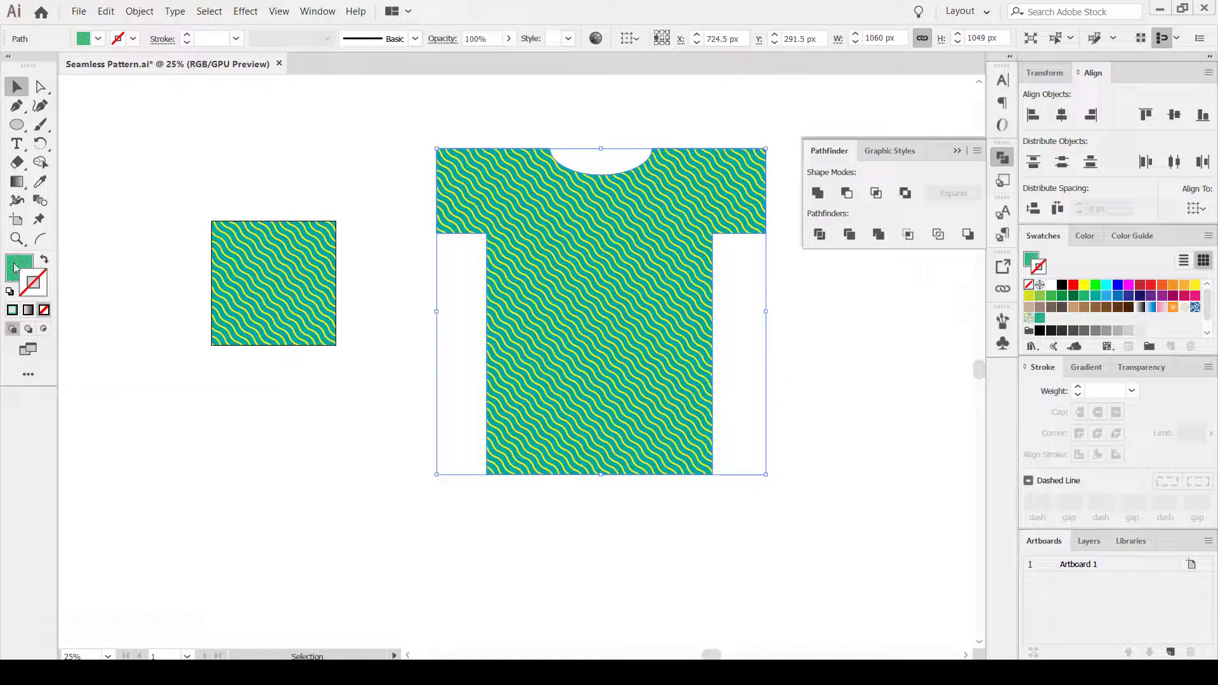
{"action": "left_click", "coordinate": [17, 266]}
{"action": "left_click", "coordinate": [875, 377]}
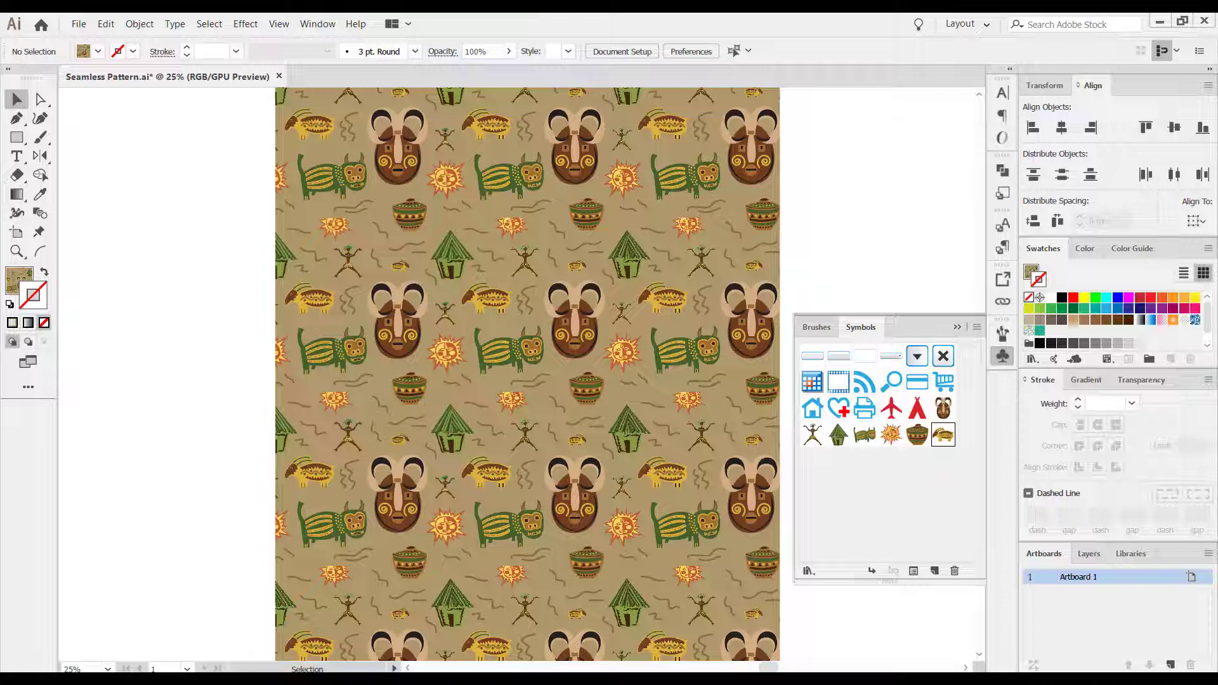
Put away the symbols panel, zoom out, and drag the primitive pattern right of the wave square
{"action": "left_click", "coordinate": [957, 327]}
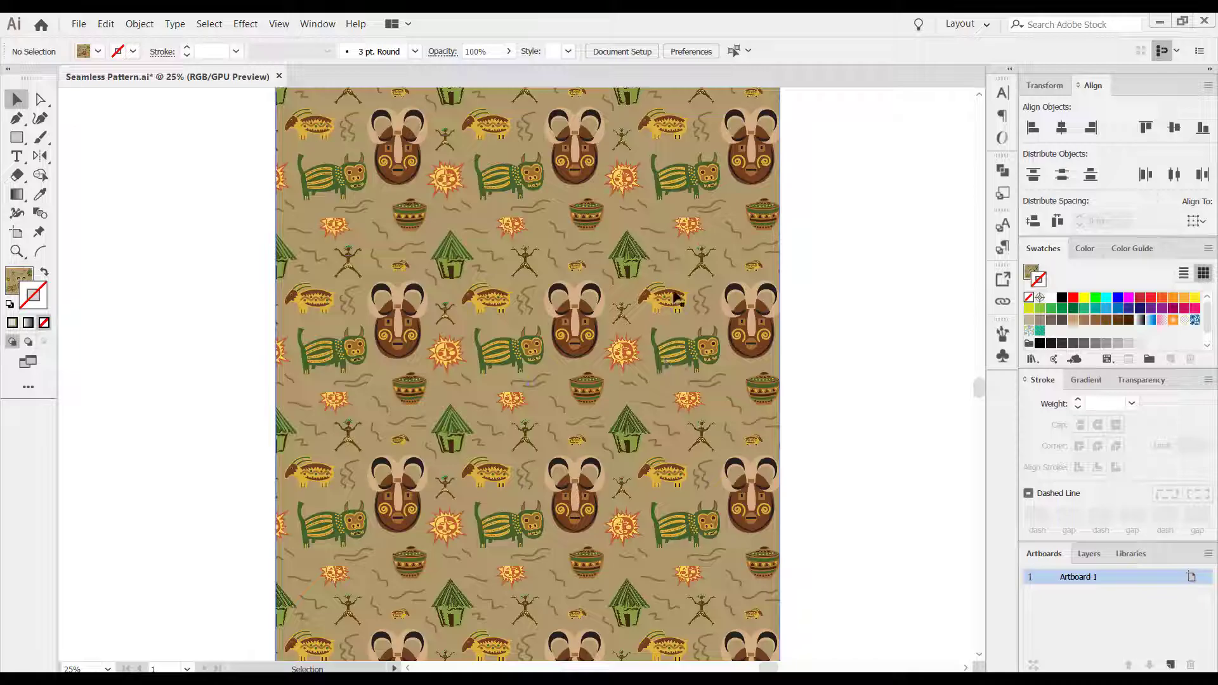
{"action": "scroll", "coordinate": [479, 326], "scroll_direction": "down", "scroll_amount": 2}
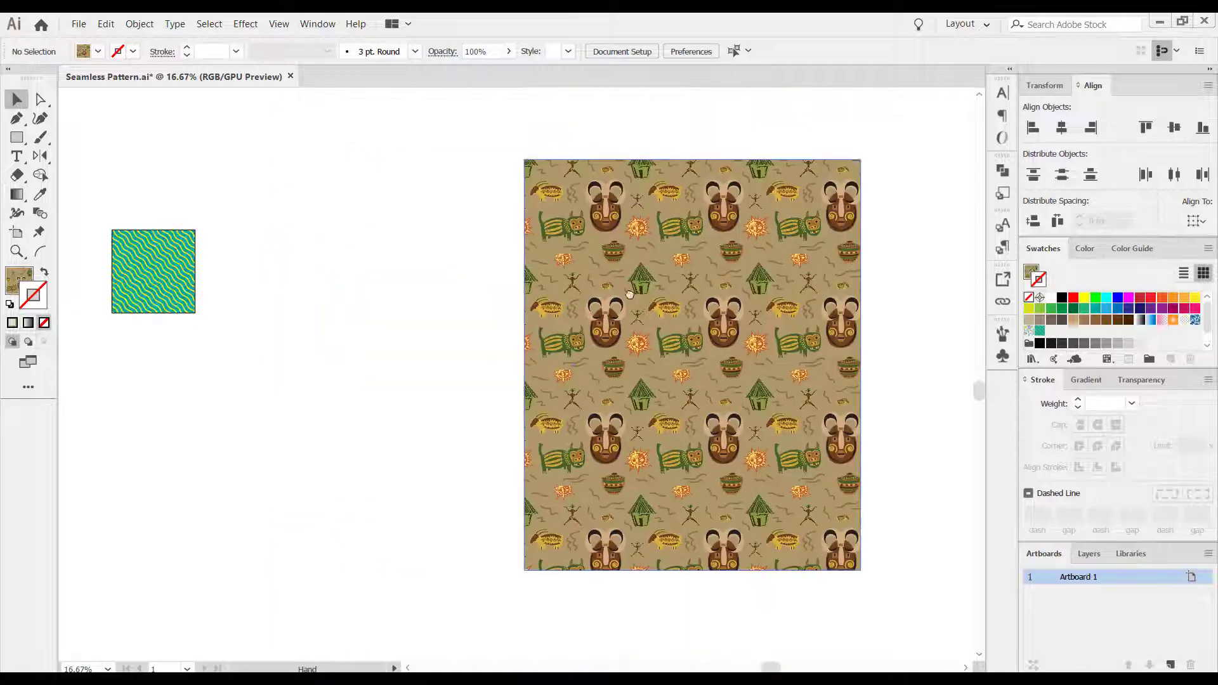
{"action": "scroll", "coordinate": [507, 286], "scroll_direction": "left", "scroll_amount": 5}
{"action": "left_click_drag", "start_coordinate": [870, 263], "coordinate": [1045, 254]}
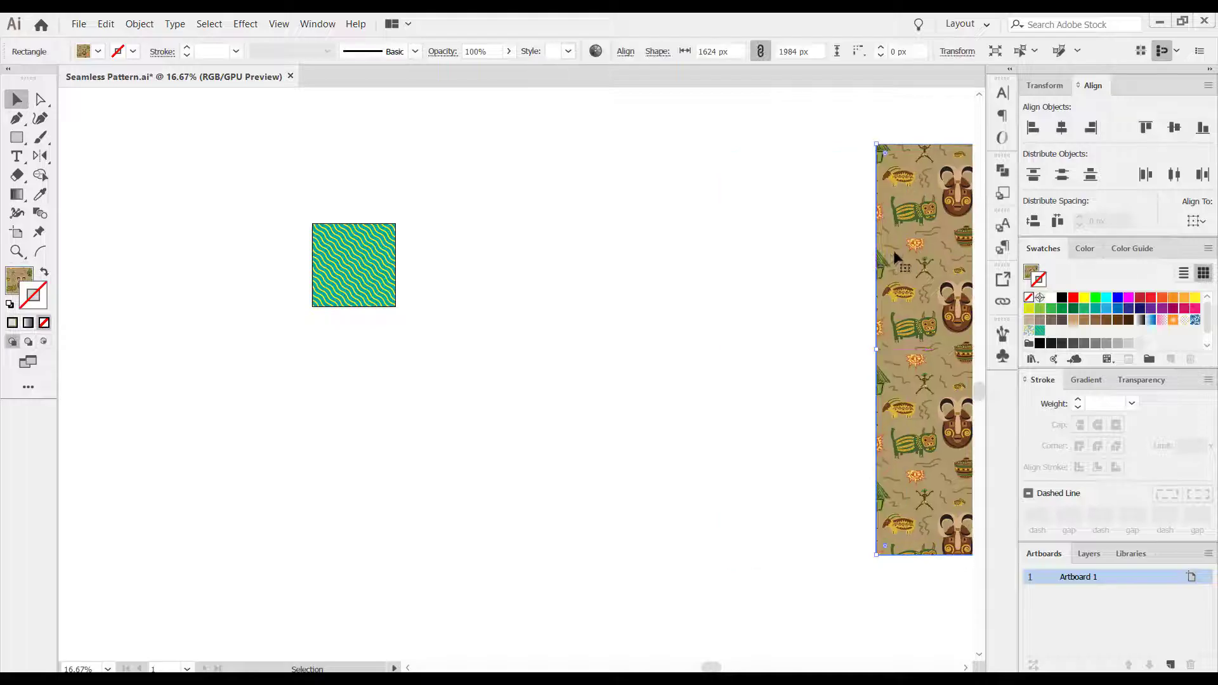
Deselect the pattern and add a new artboard from the Artboards panel
{"action": "left_click", "coordinate": [705, 292]}
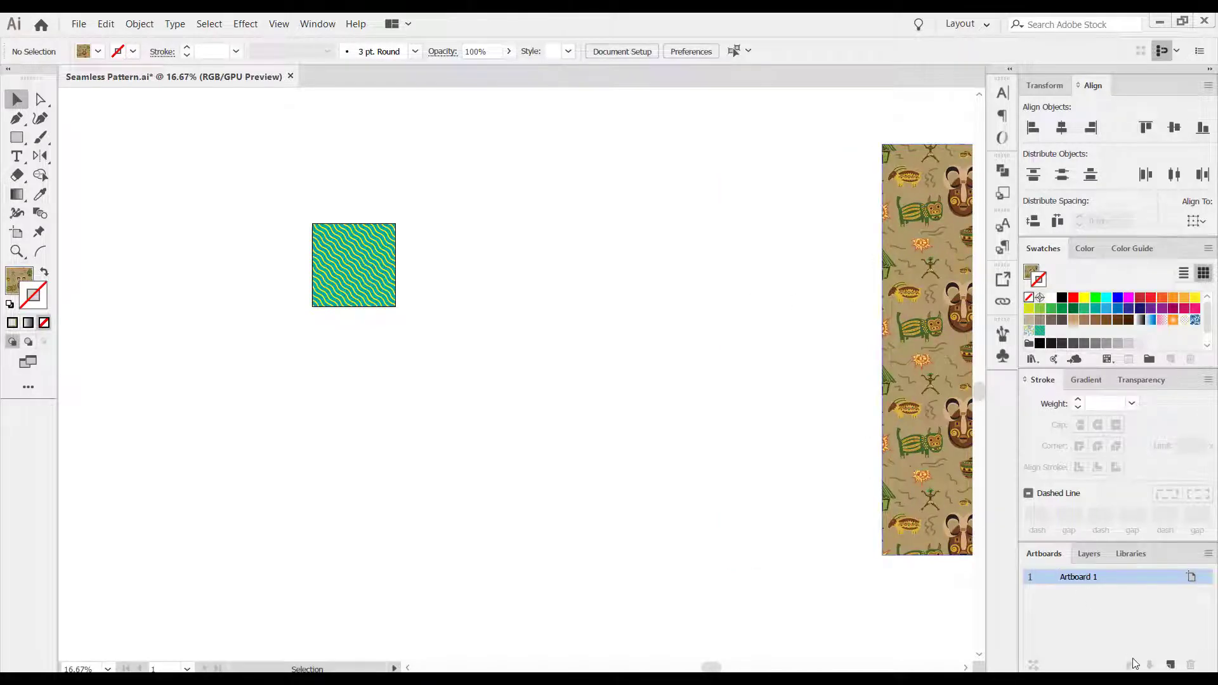
{"action": "left_click", "coordinate": [1170, 664]}
{"action": "scroll", "coordinate": [501, 386], "scroll_direction": "up", "scroll_amount": 2}
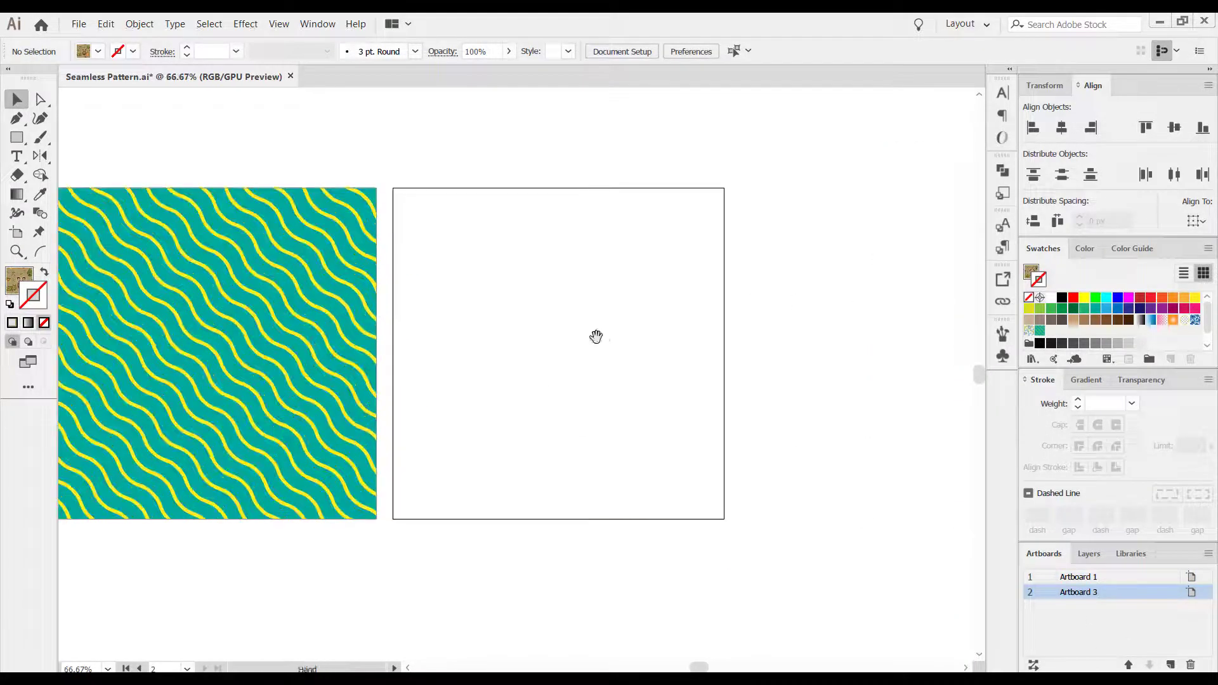
{"action": "scroll", "coordinate": [599, 327], "scroll_direction": "down", "scroll_amount": 2}
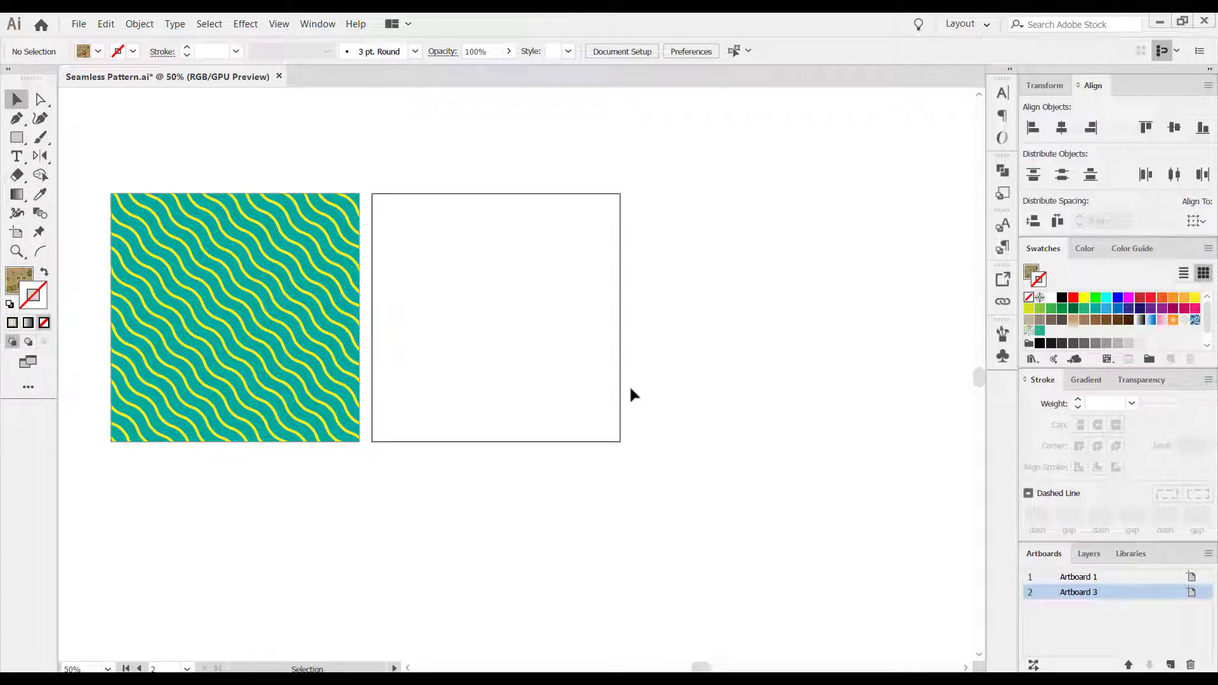
Move Artboard 3 to the right of the wave pattern with the Artboard tool
{"action": "left_click", "coordinate": [17, 232]}
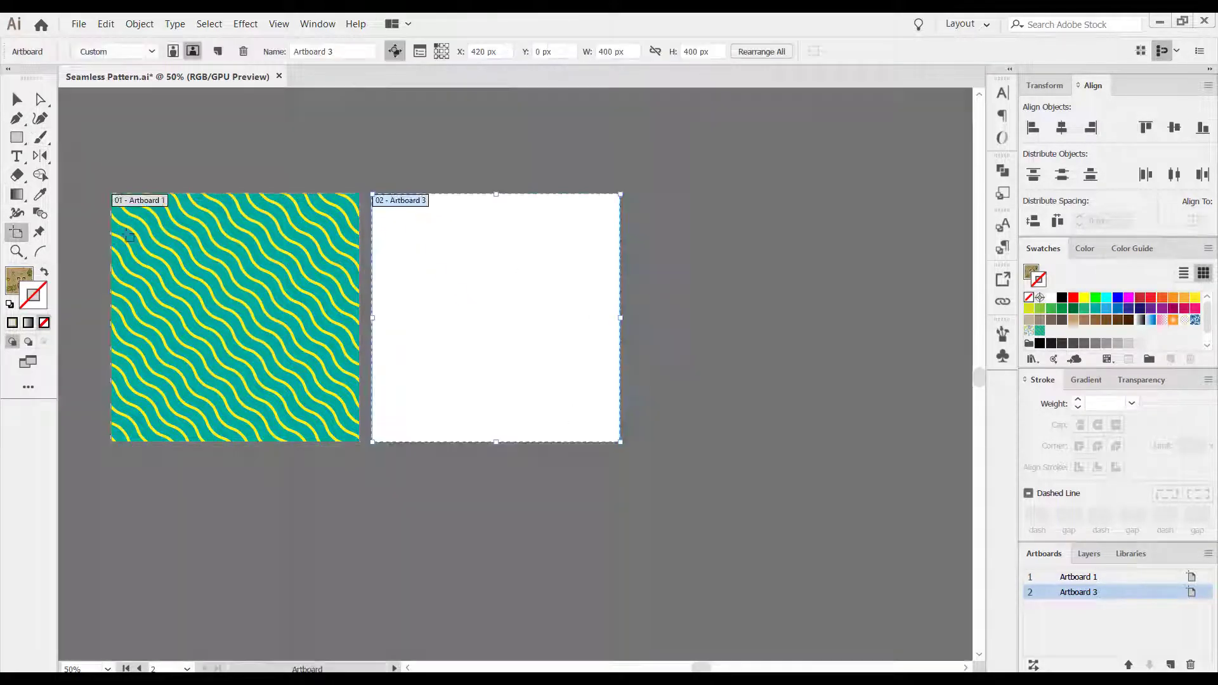
{"action": "left_click_drag", "start_coordinate": [422, 263], "coordinate": [687, 261]}
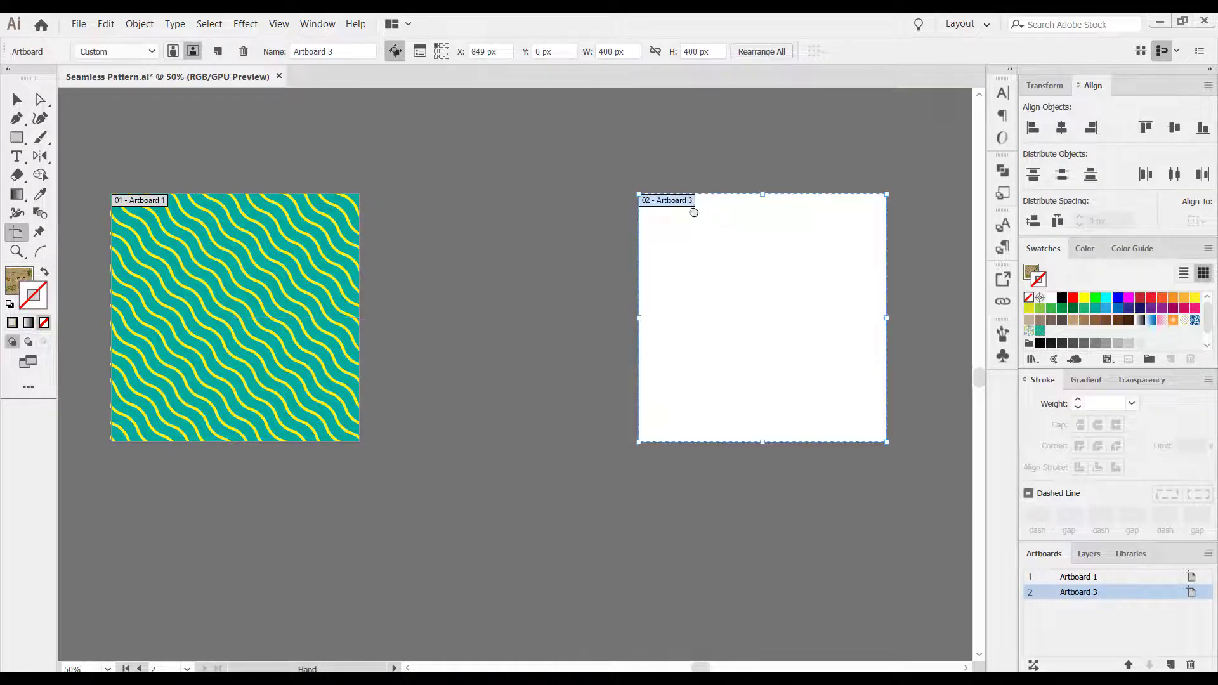
{"action": "left_click_drag", "start_coordinate": [693, 206], "coordinate": [410, 217]}
{"action": "left_click", "coordinate": [17, 99]}
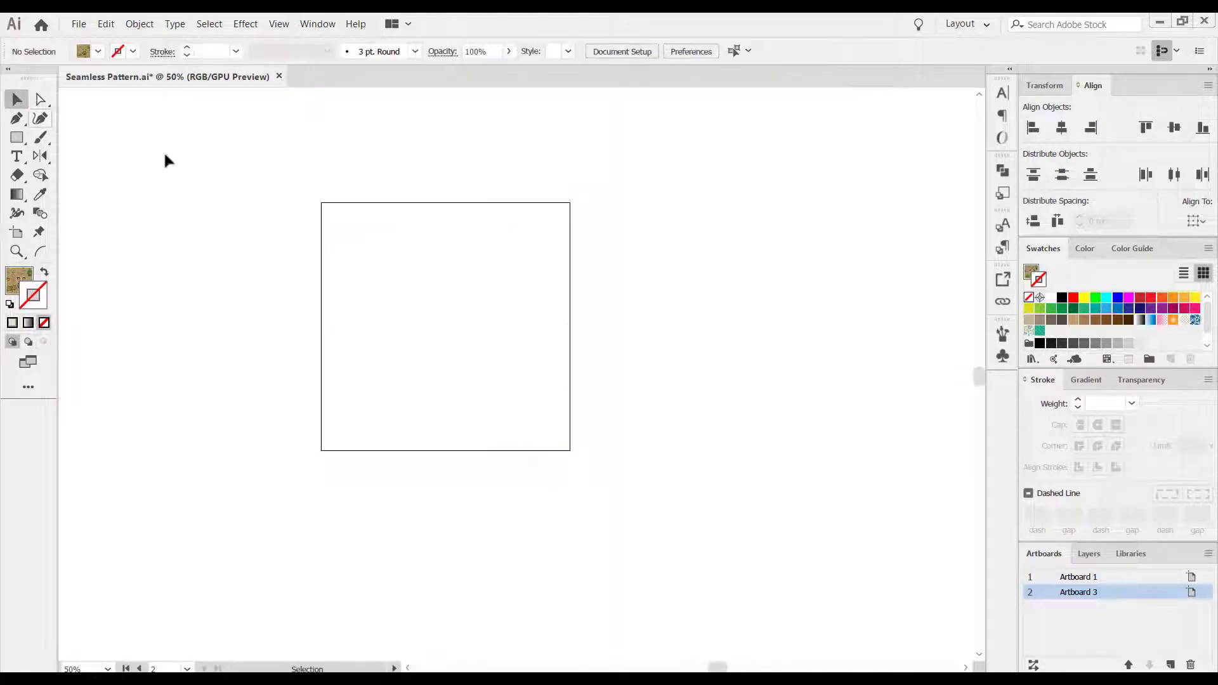
{"action": "left_click_drag", "start_coordinate": [533, 245], "coordinate": [581, 228]}
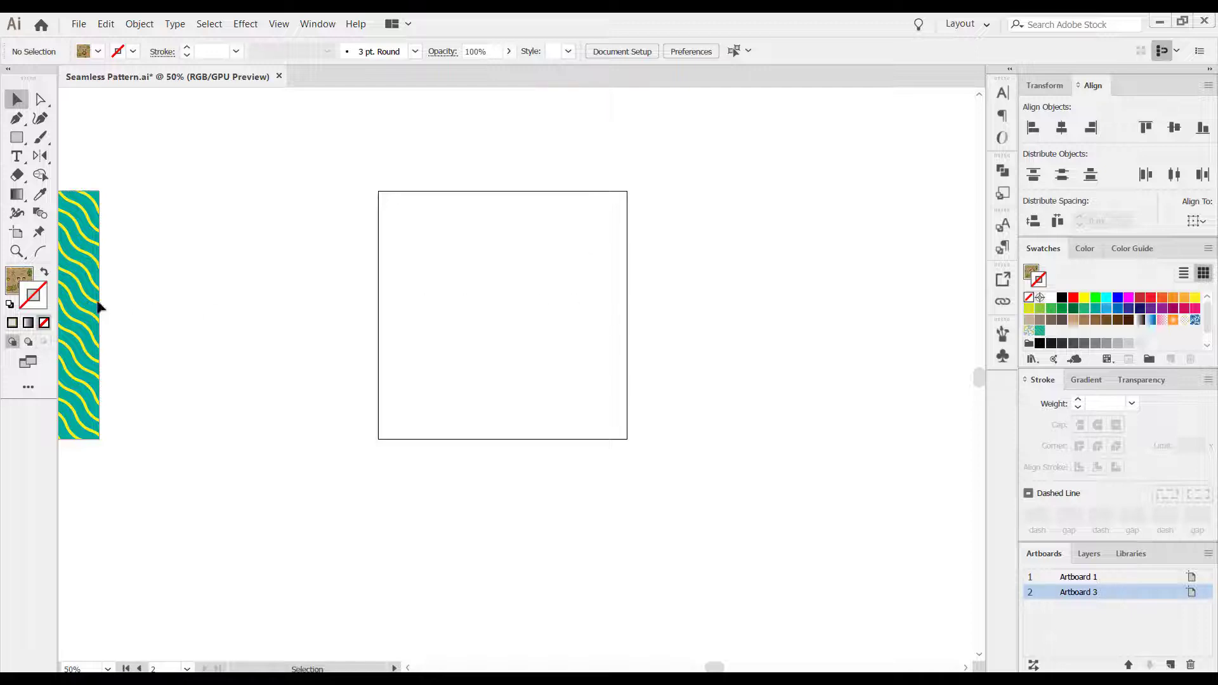
Set stroke to None and draw an exact 400 × 400 px rectangle at the artboard corner
{"action": "left_click", "coordinate": [29, 279]}
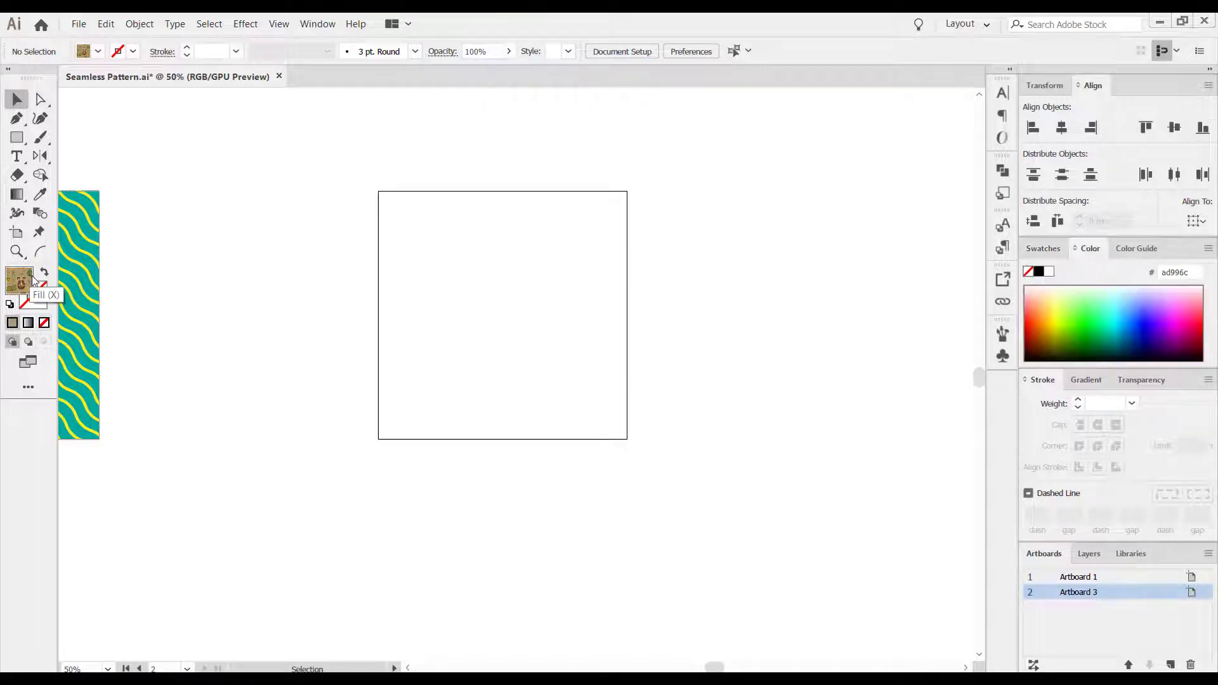
{"action": "key", "text": "slash"}
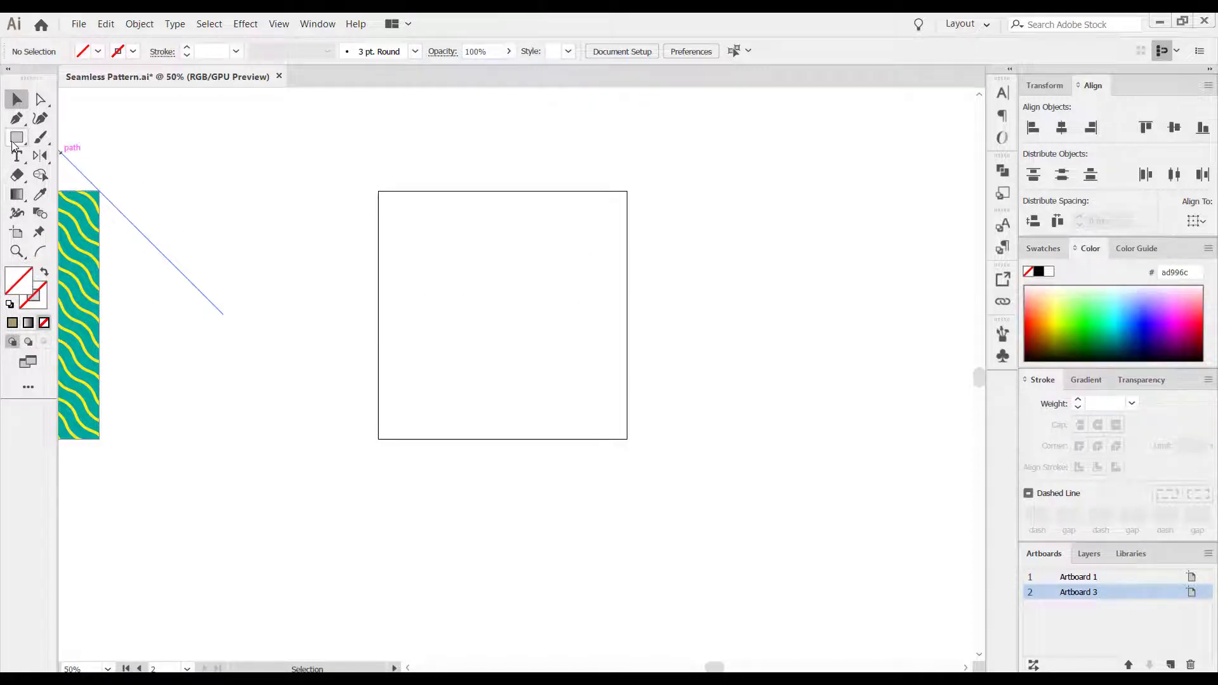
{"action": "left_click", "coordinate": [14, 140]}
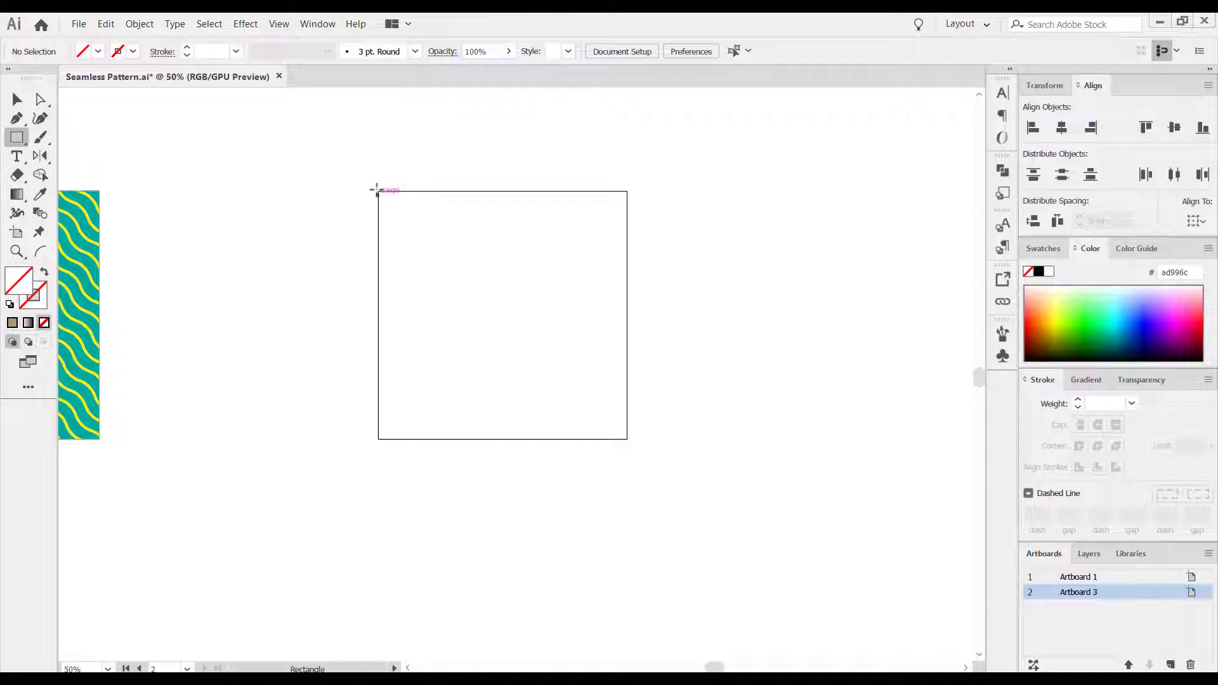
{"action": "left_click", "coordinate": [378, 191]}
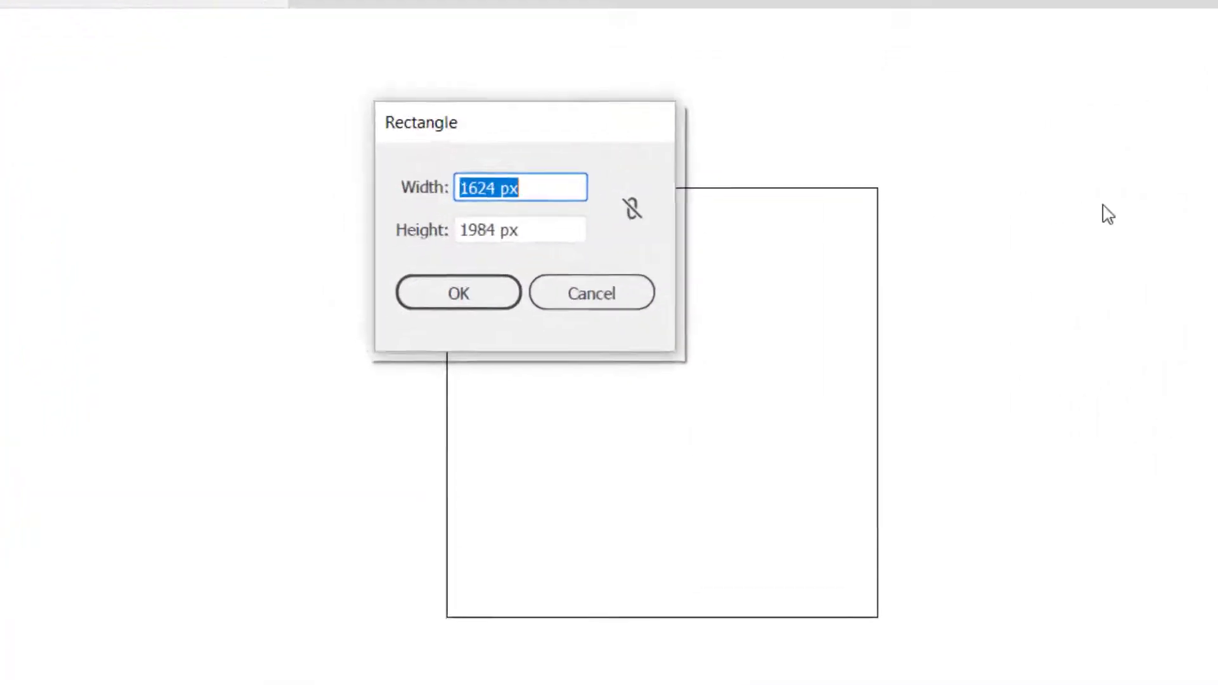
{"action": "type", "text": "400"}
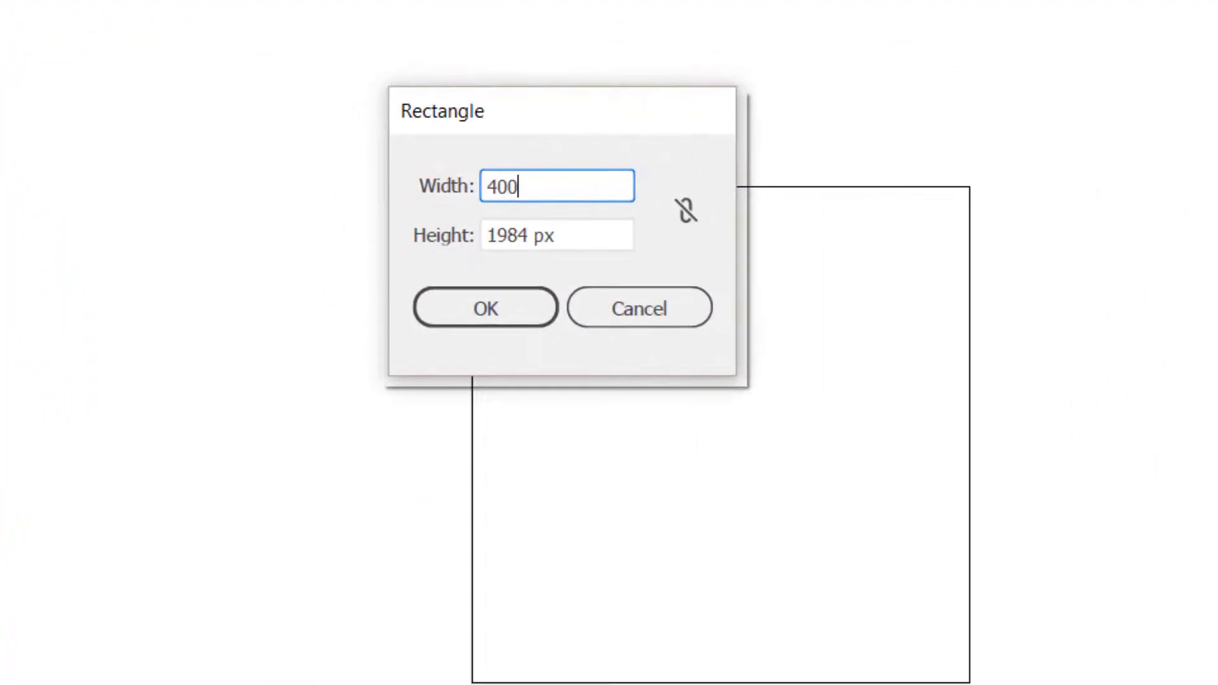
{"action": "key", "text": "Tab"}
{"action": "type", "text": "400"}
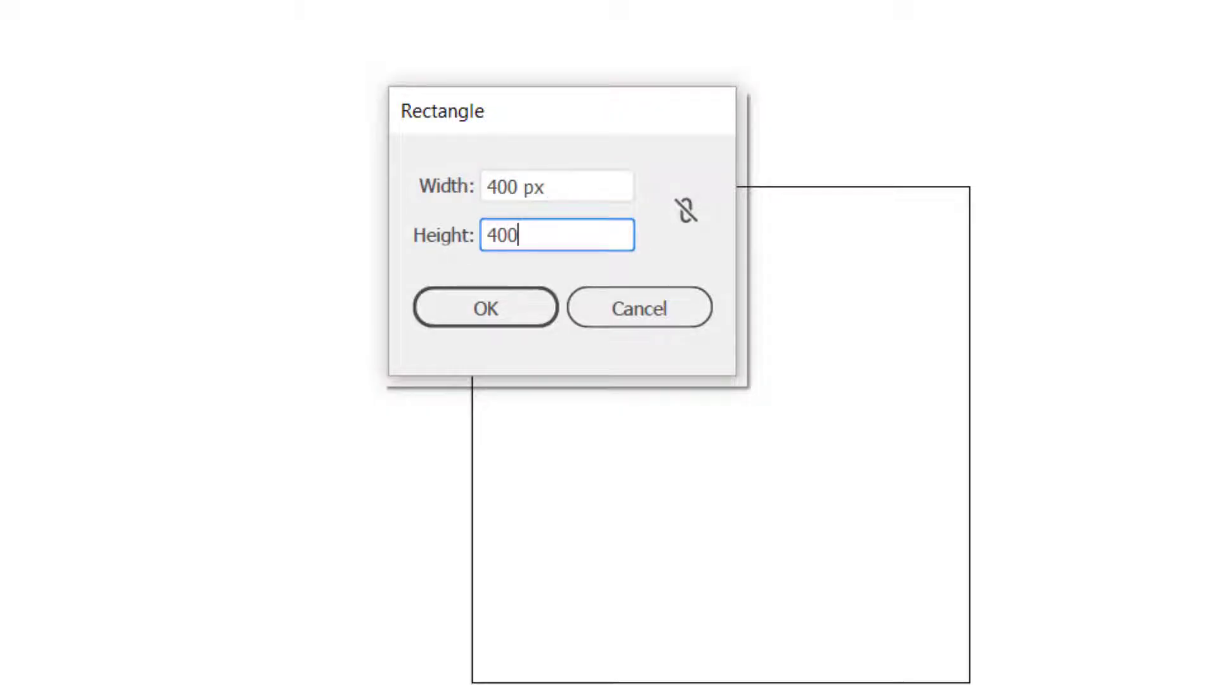
{"action": "key", "text": "Return"}
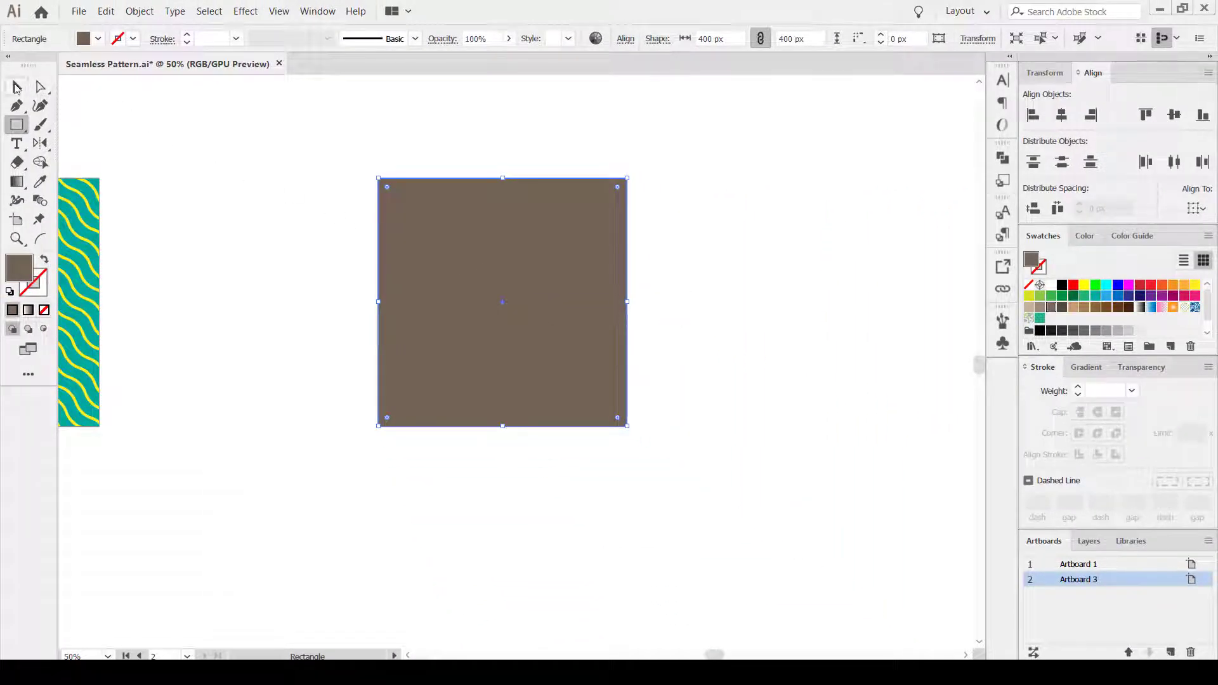
{"action": "left_click", "coordinate": [17, 87]}
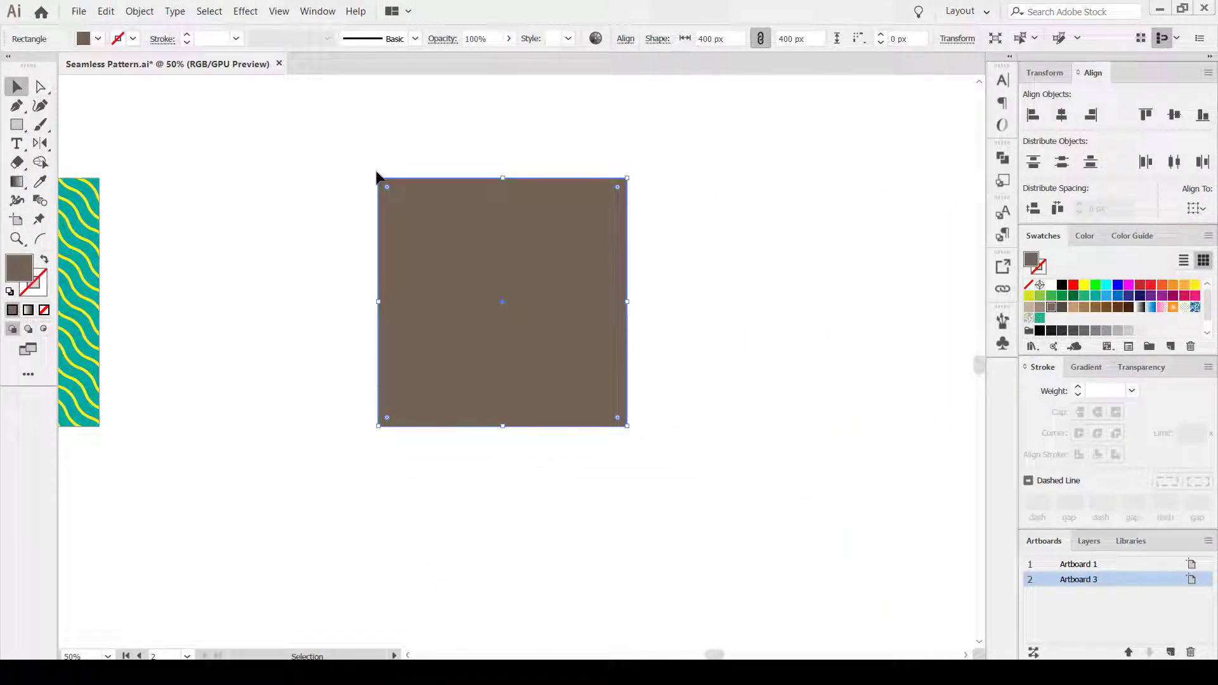
Open the Primitive library from the Symbols panel's Symbol Libraries menu
{"action": "left_click", "coordinate": [358, 159]}
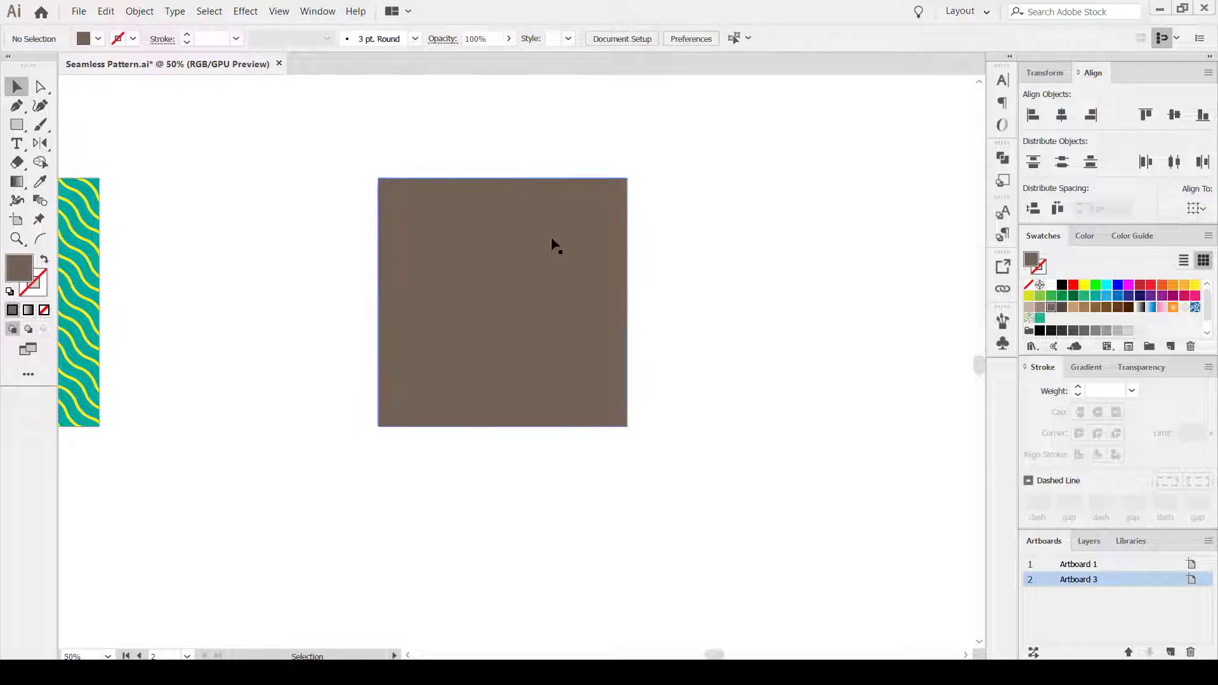
{"action": "scroll", "coordinate": [679, 240], "scroll_direction": "up", "scroll_amount": 1, "text": "alt"}
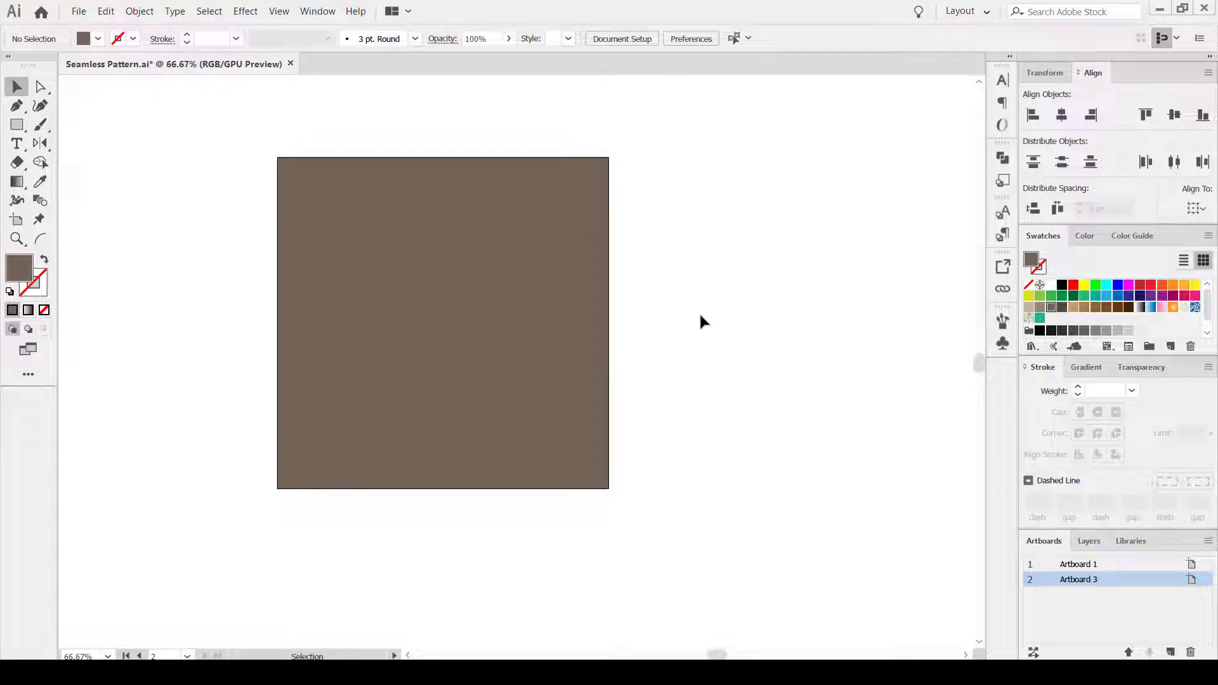
{"action": "left_click", "coordinate": [1002, 342]}
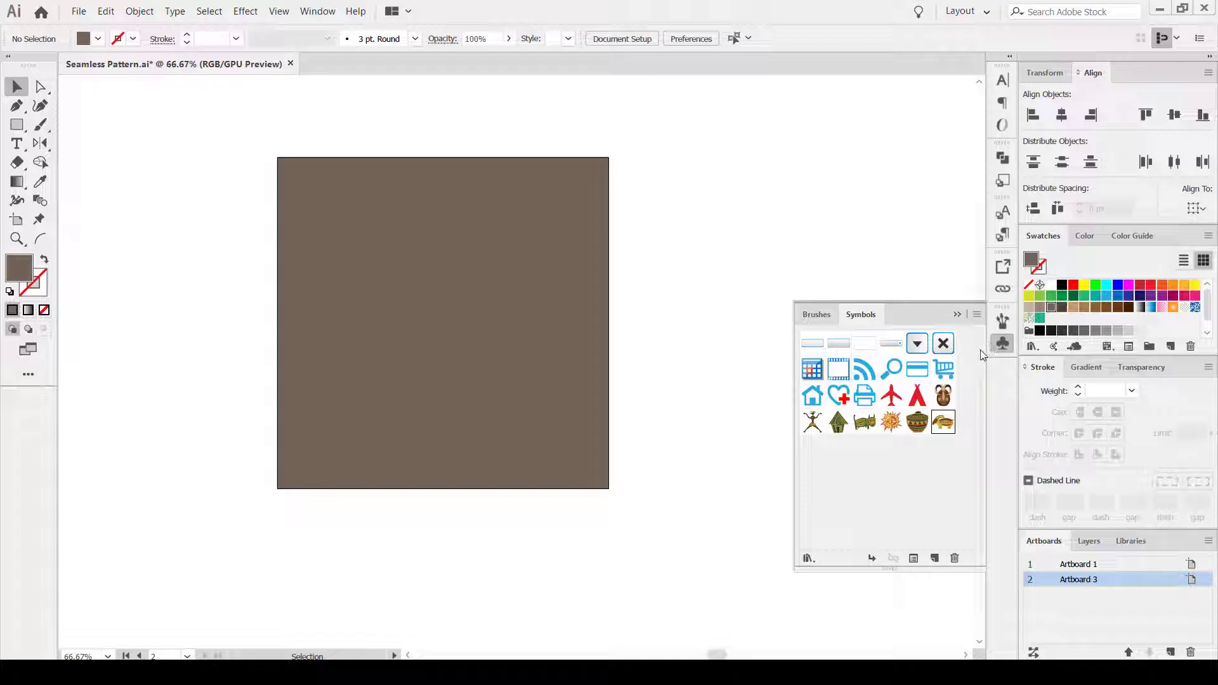
{"action": "left_click", "coordinate": [321, 12]}
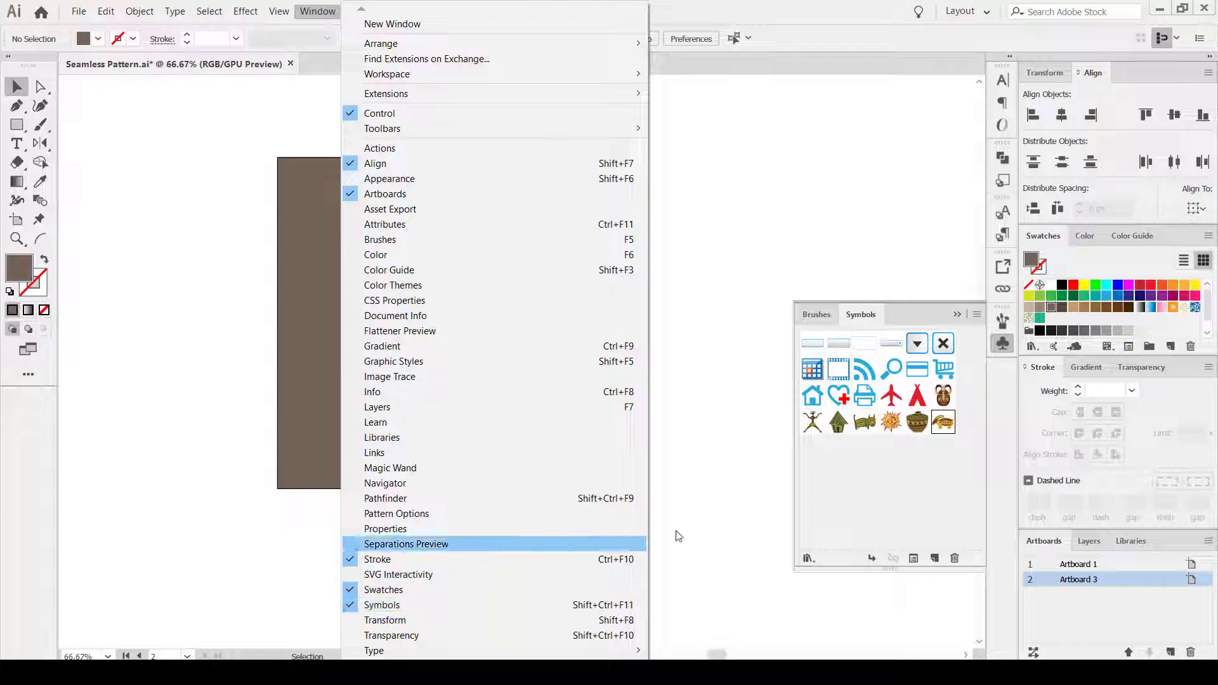
{"action": "left_click", "coordinate": [809, 409]}
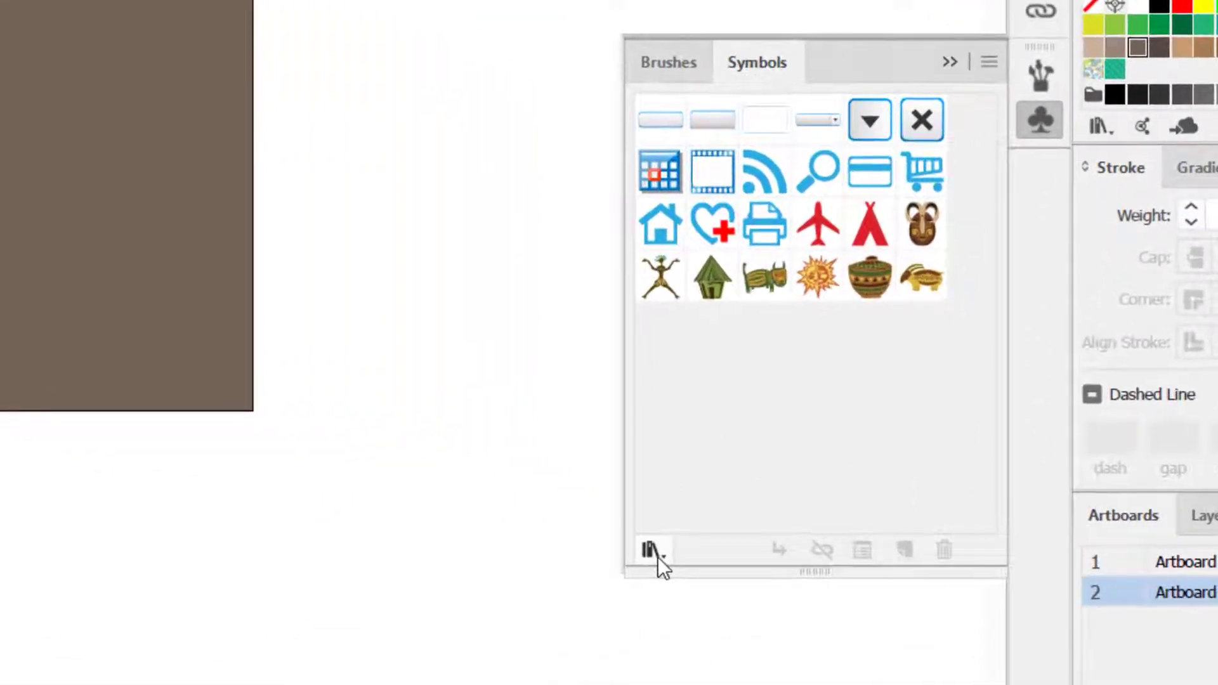
{"action": "left_click", "coordinate": [810, 559]}
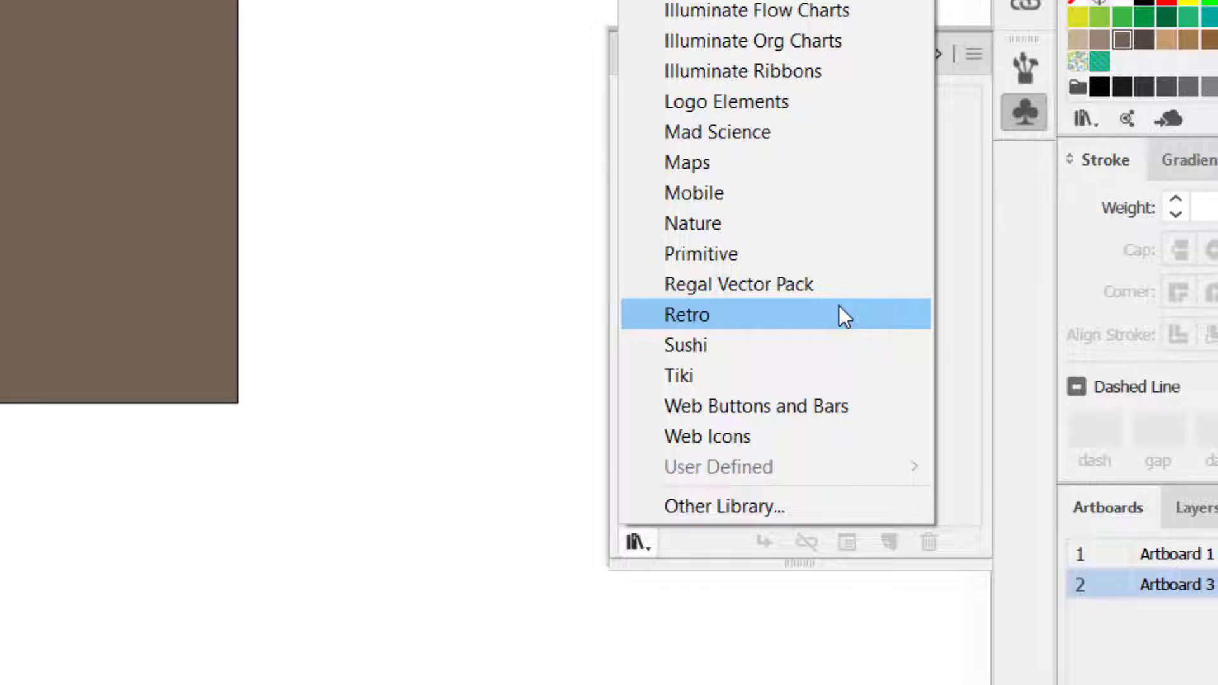
{"action": "left_click", "coordinate": [839, 306]}
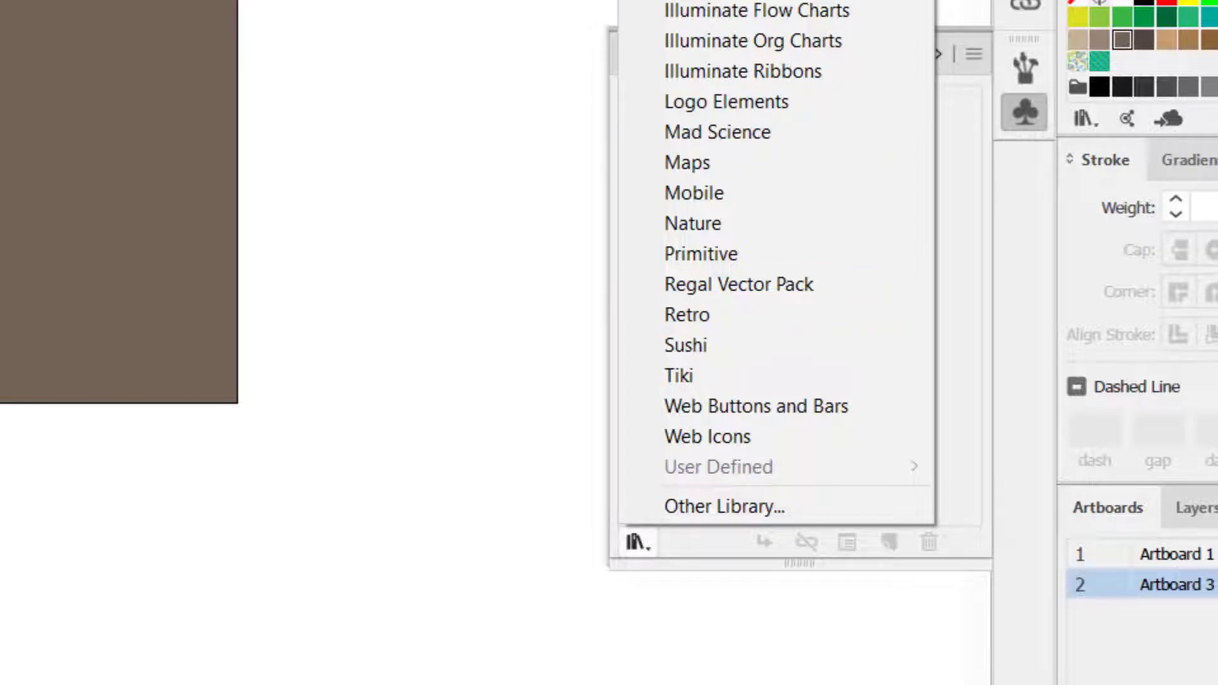
{"action": "left_click", "coordinate": [762, 253]}
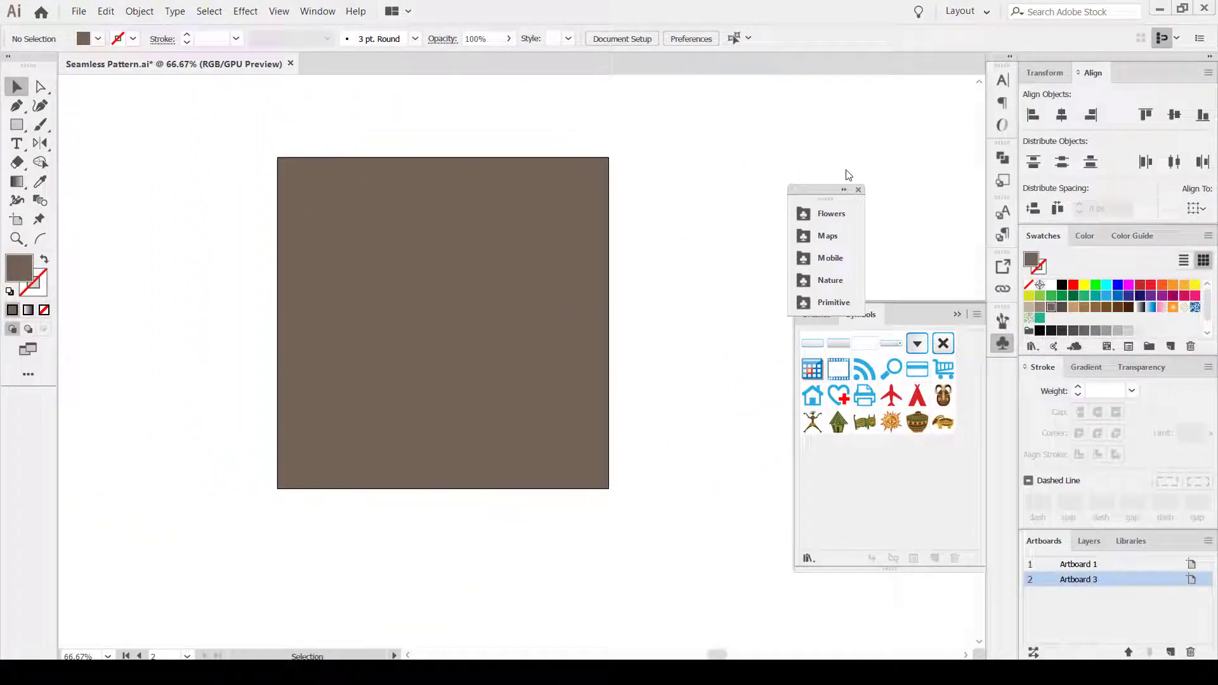
{"action": "left_click", "coordinate": [860, 281]}
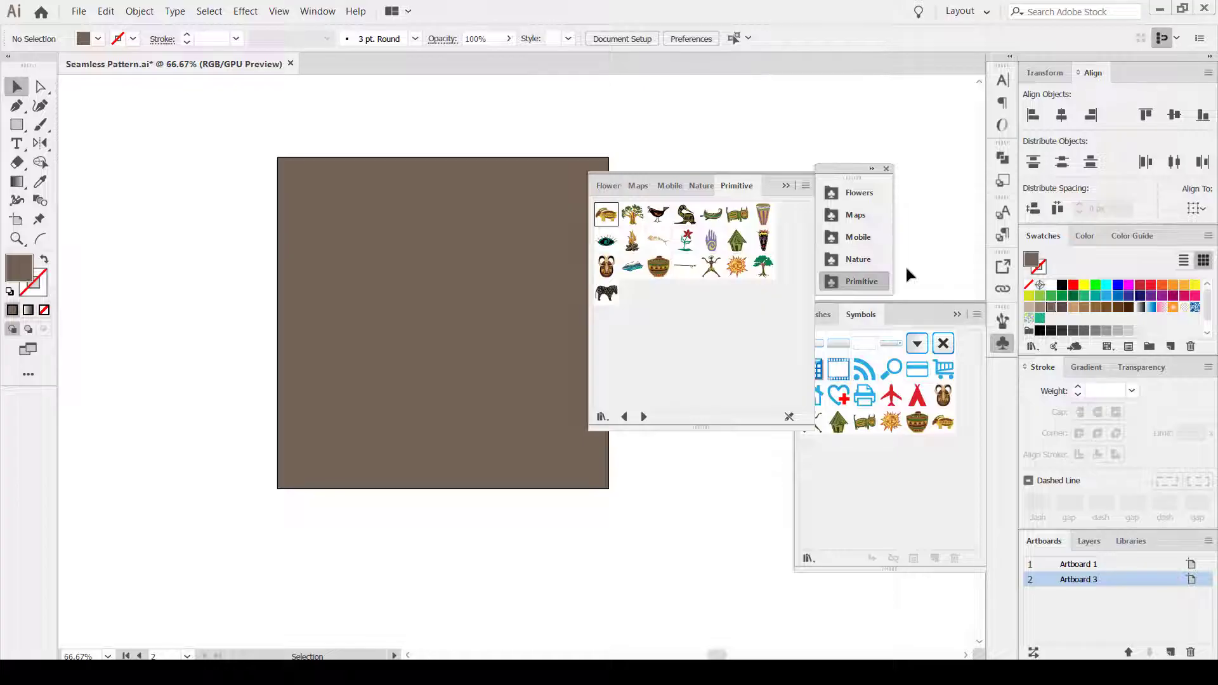
Scatter Primitive symbols on the brown square: masks, dancer, spear, basket, hut, sun, drum, animals, canoe, bird
{"action": "left_click", "coordinate": [606, 267]}
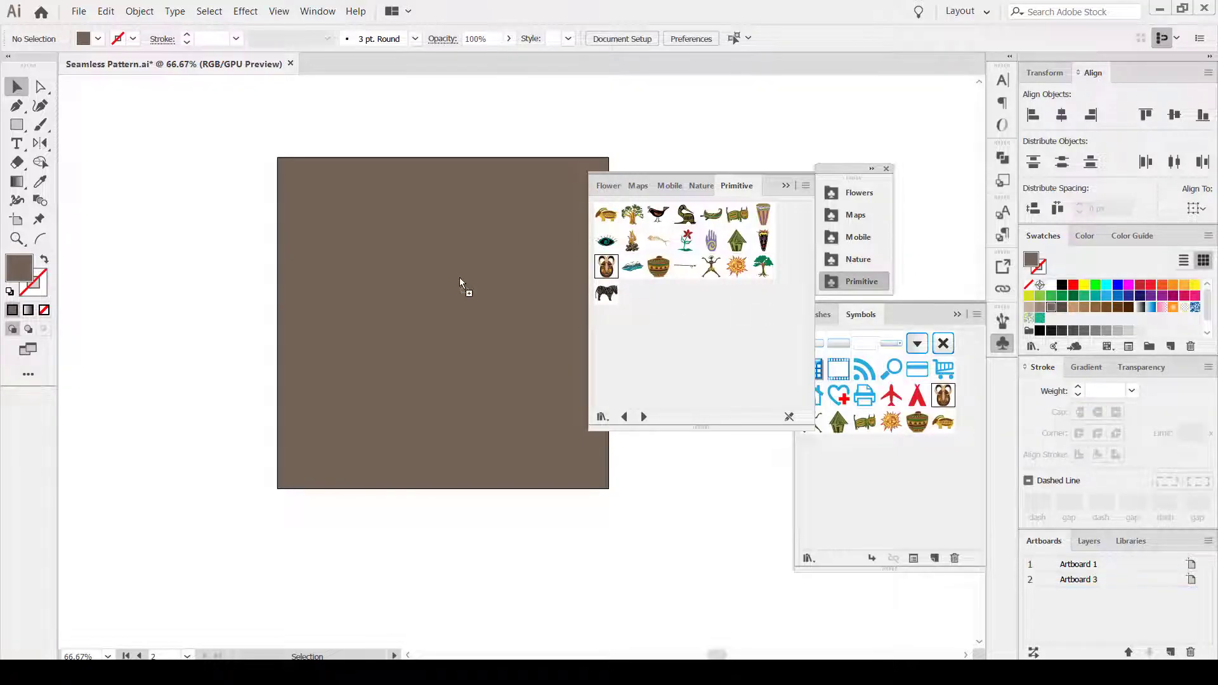
{"action": "left_click_drag", "start_coordinate": [606, 271], "coordinate": [459, 277]}
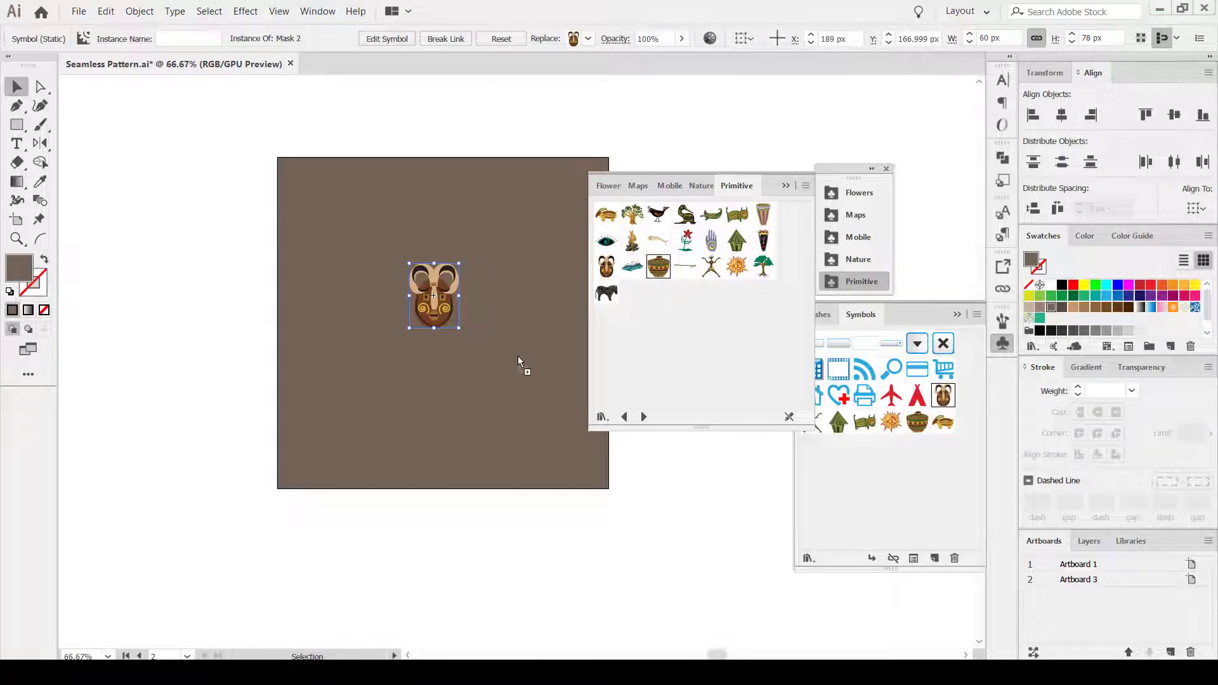
{"action": "left_click_drag", "start_coordinate": [659, 267], "coordinate": [510, 374]}
{"action": "left_click_drag", "start_coordinate": [685, 267], "coordinate": [412, 349]}
{"action": "left_click_drag", "start_coordinate": [711, 267], "coordinate": [547, 241]}
{"action": "mouse_move", "coordinate": [763, 241]}
{"action": "left_mouse_down"}
{"action": "mouse_move", "coordinate": [454, 229]}
{"action": "mouse_move", "coordinate": [550, 449]}
{"action": "left_mouse_up"}
{"action": "left_click_drag", "start_coordinate": [736, 267], "coordinate": [450, 442]}
{"action": "left_click_drag", "start_coordinate": [763, 213], "coordinate": [371, 236]}
{"action": "left_click_drag", "start_coordinate": [606, 213], "coordinate": [377, 406]}
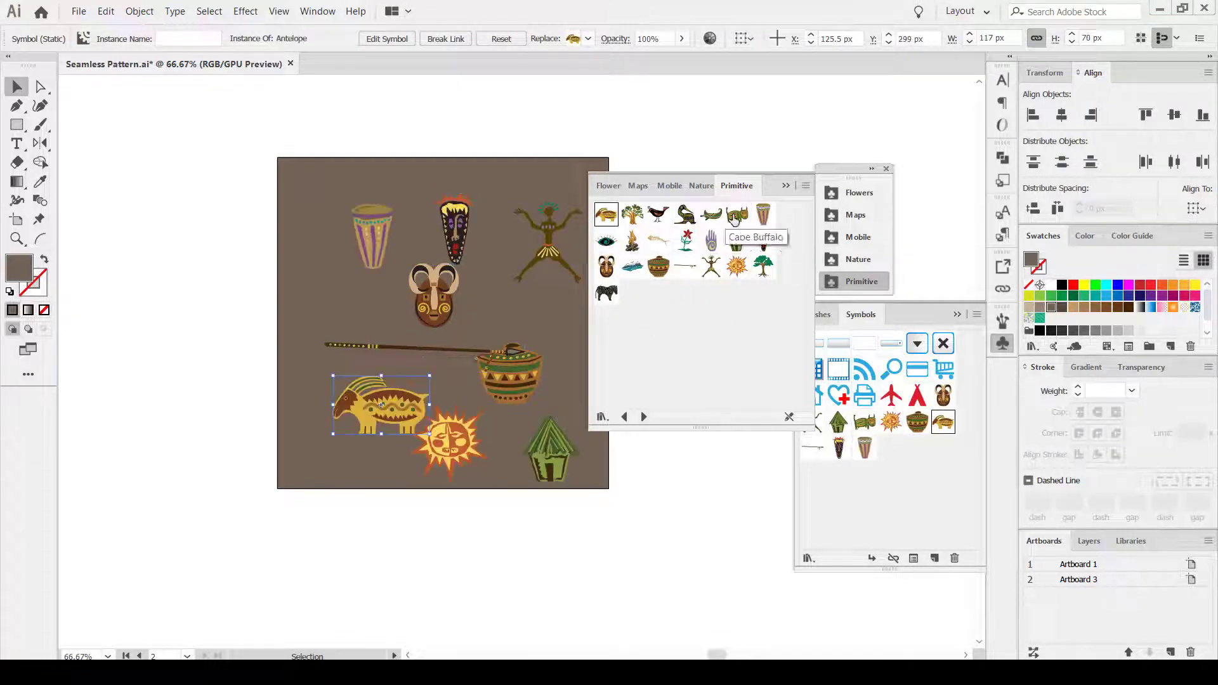
{"action": "left_click_drag", "start_coordinate": [737, 214], "coordinate": [374, 304]}
{"action": "left_click_drag", "start_coordinate": [632, 241], "coordinate": [420, 365]}
{"action": "left_click_drag", "start_coordinate": [455, 218], "coordinate": [418, 190]}
{"action": "left_click_drag", "start_coordinate": [658, 214], "coordinate": [338, 279]}
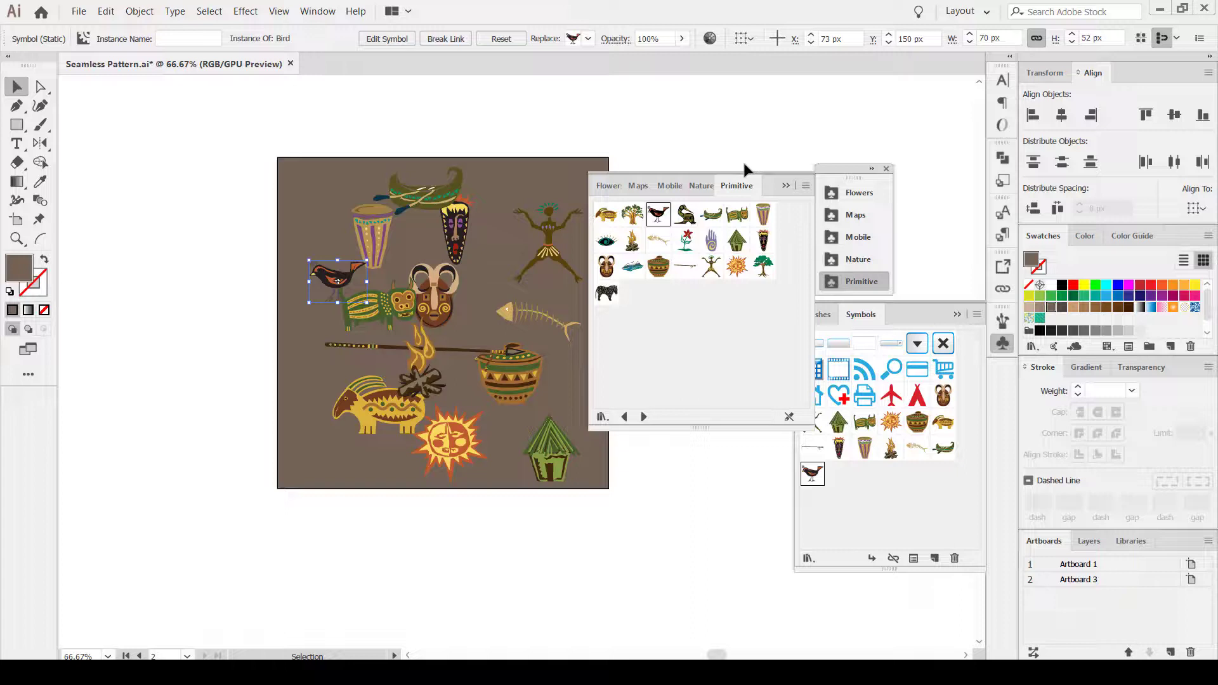
Collapse the Primitive library and close the symbol palettes
{"action": "left_click", "coordinate": [784, 186]}
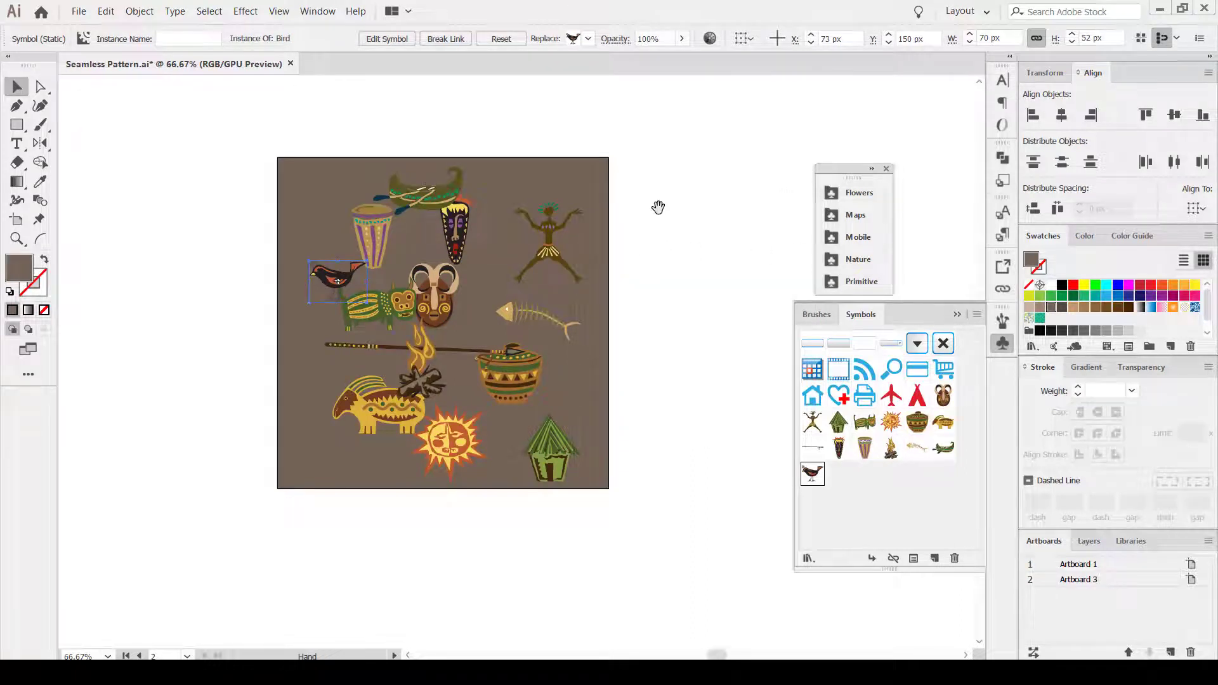
{"action": "left_click_drag", "start_coordinate": [658, 207], "coordinate": [734, 194]}
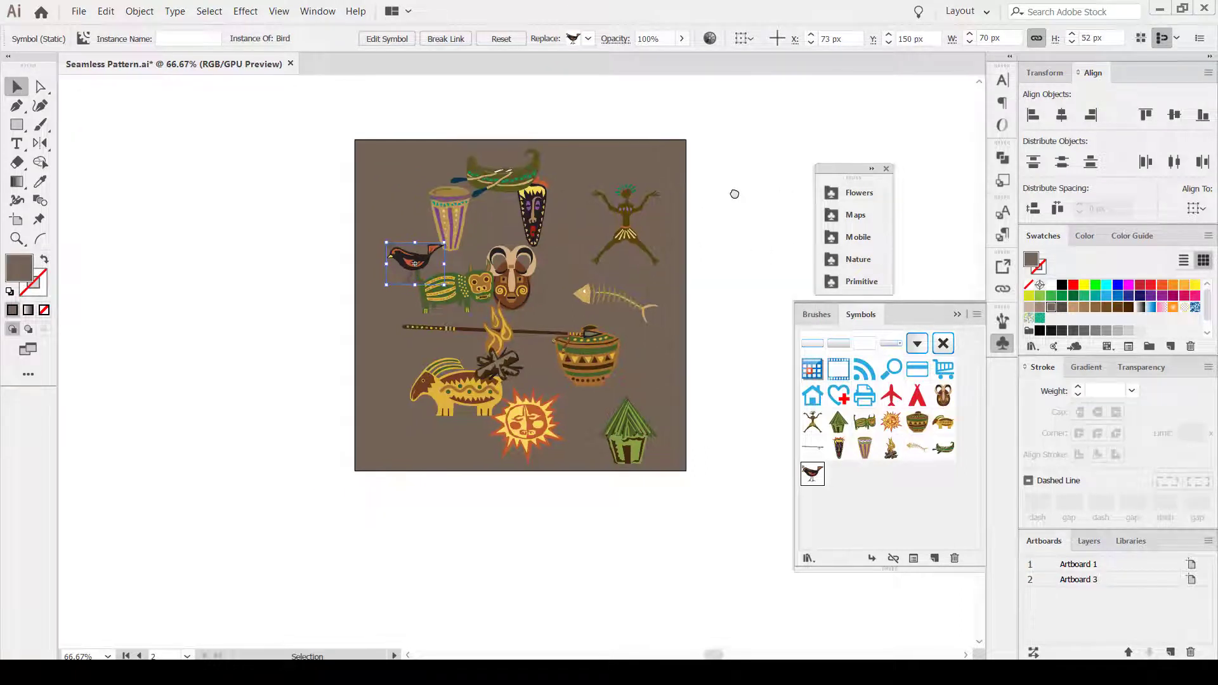
{"action": "left_click", "coordinate": [957, 314]}
{"action": "left_click", "coordinate": [886, 168]}
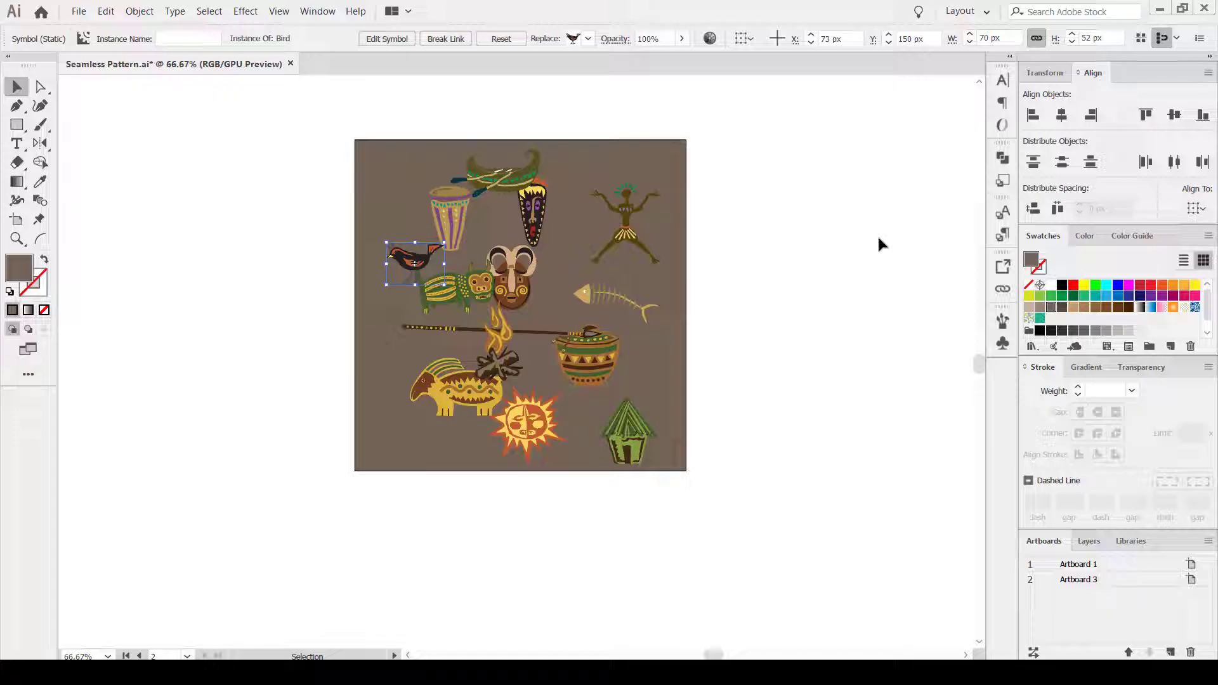
Select the brown square and all its Primitive symbols with Ctrl+A
{"action": "scroll", "coordinate": [823, 237], "scroll_direction": "up", "scroll_amount": 1}
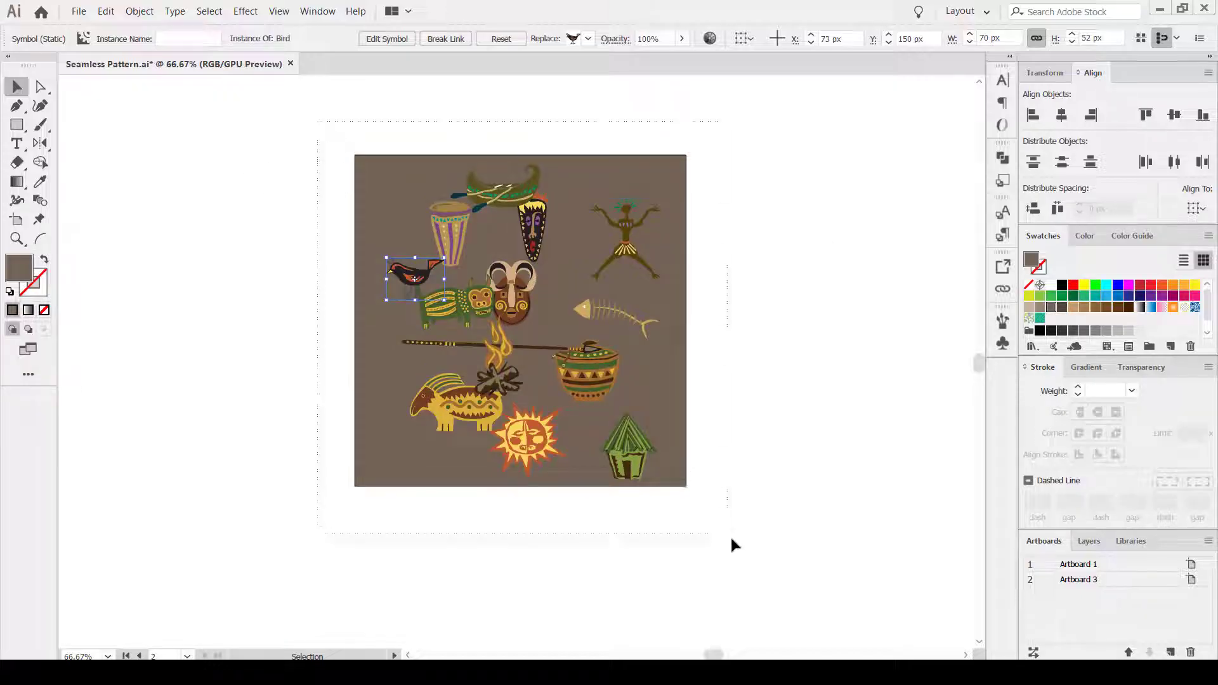
{"action": "key", "text": "ctrl+a"}
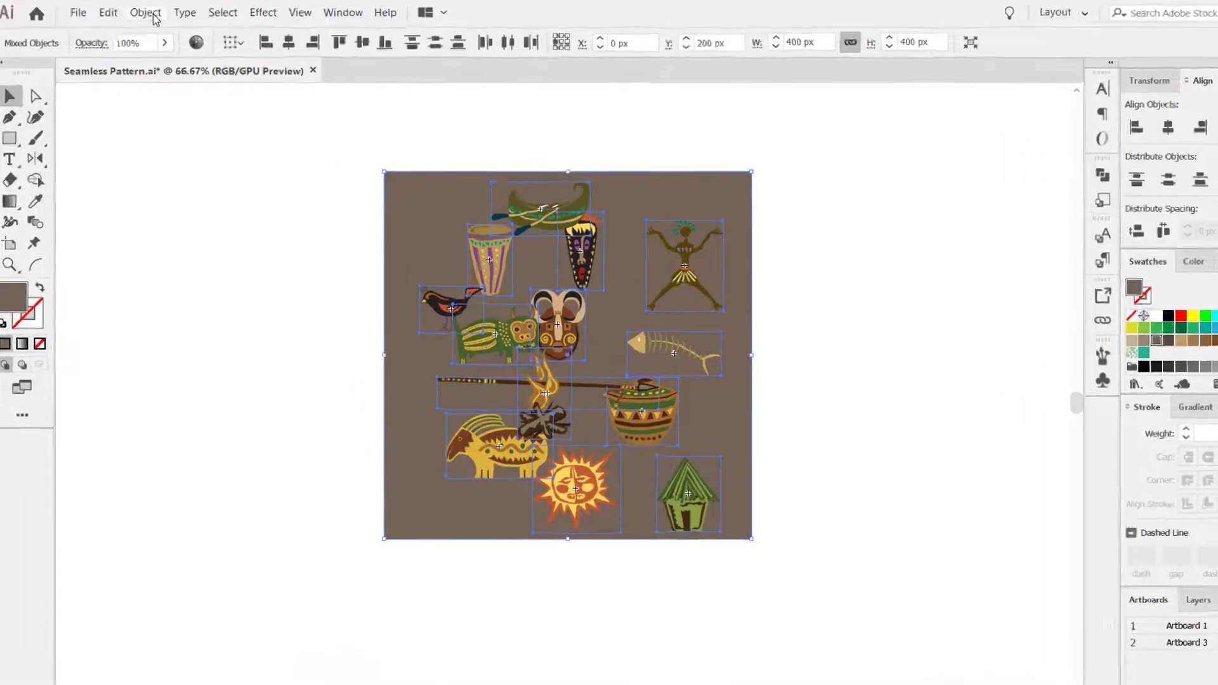
Turn the selection into a pattern via Object > Pattern > Make and accept the alert
{"action": "left_click", "coordinate": [145, 11]}
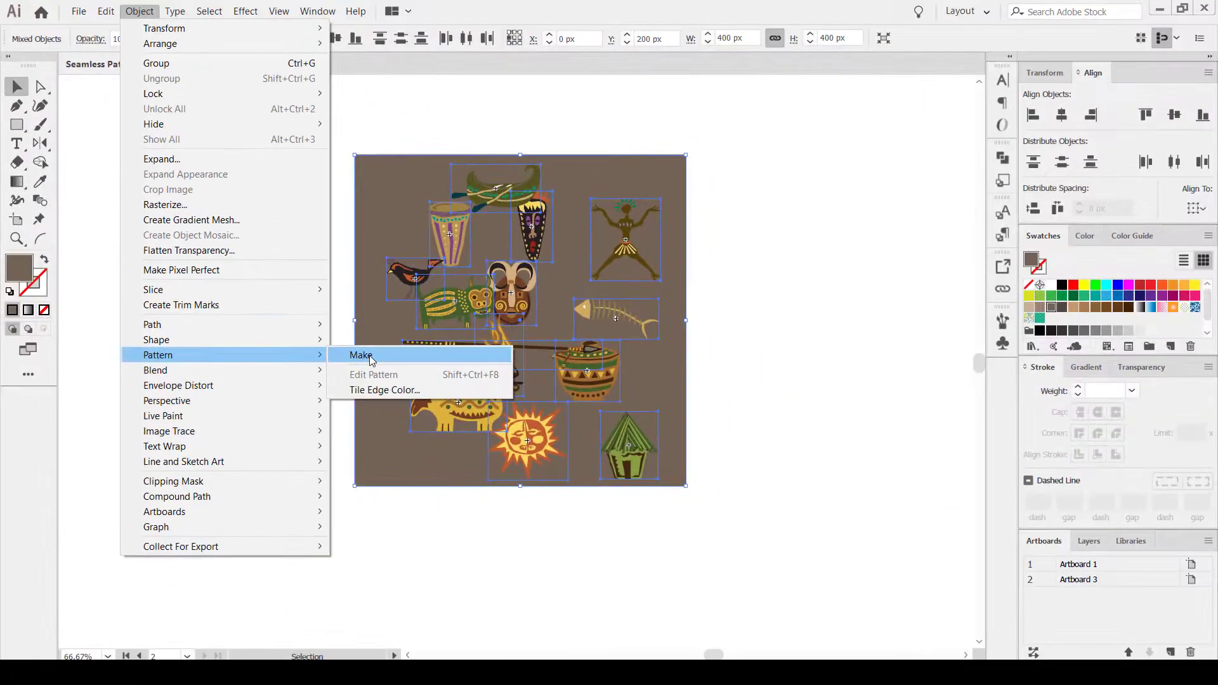
{"action": "mouse_move", "coordinate": [185, 193]}
{"action": "left_click", "coordinate": [583, 193]}
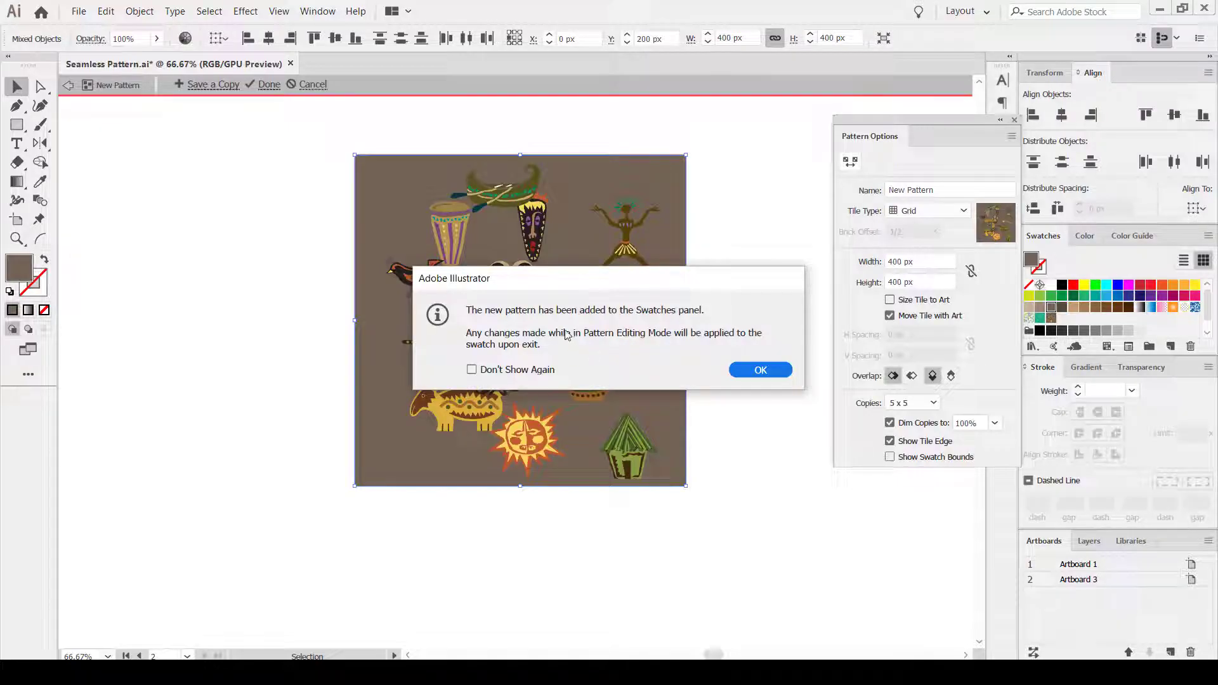
{"action": "left_click", "coordinate": [764, 371]}
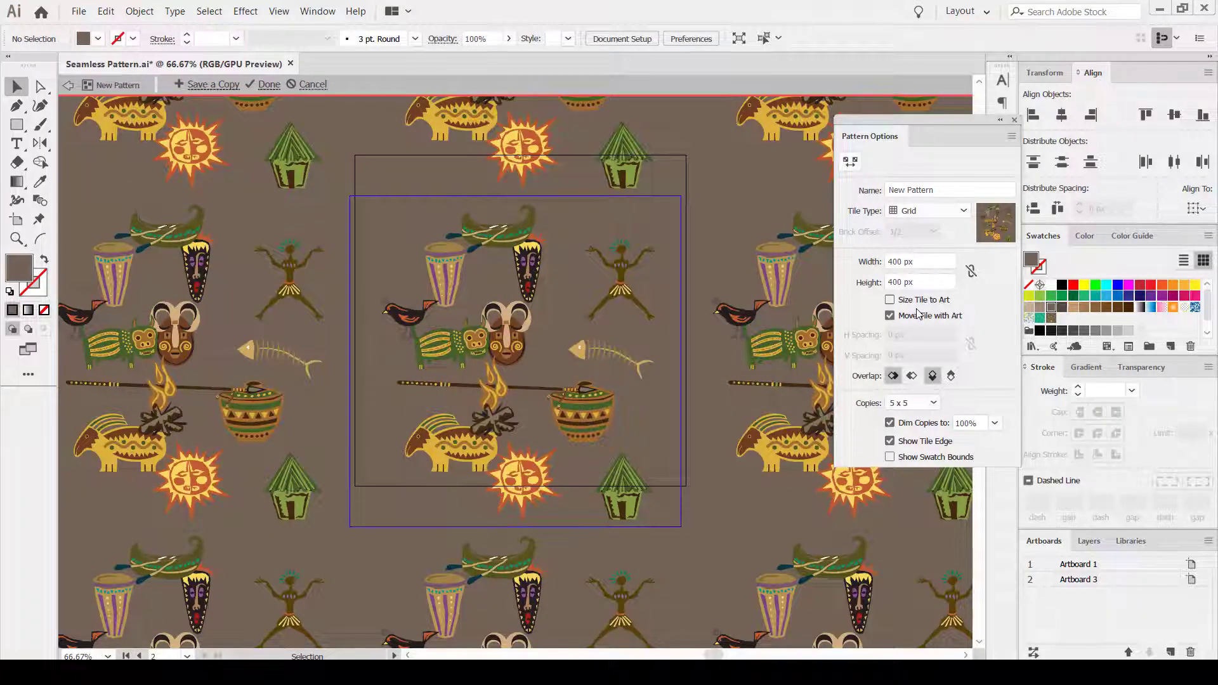
Rename the pattern to 'Random Primitive' in Pattern Options, fixing the typo
{"action": "left_click", "coordinate": [931, 191]}
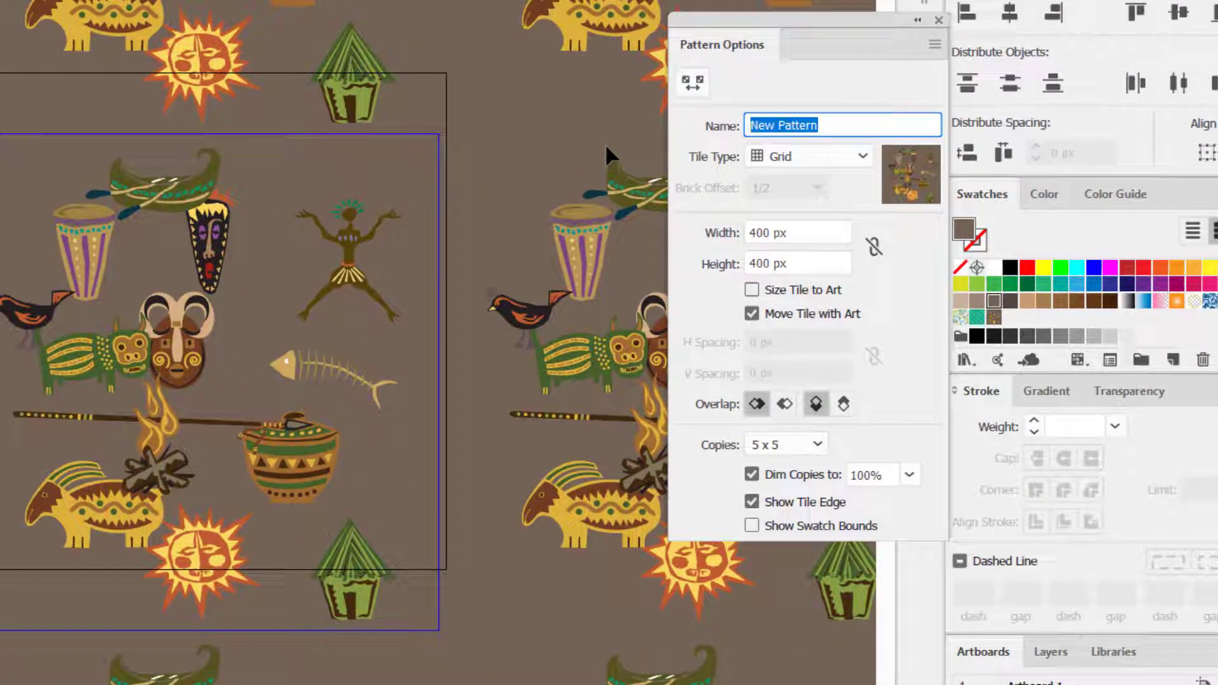
{"action": "type", "text": "R"}
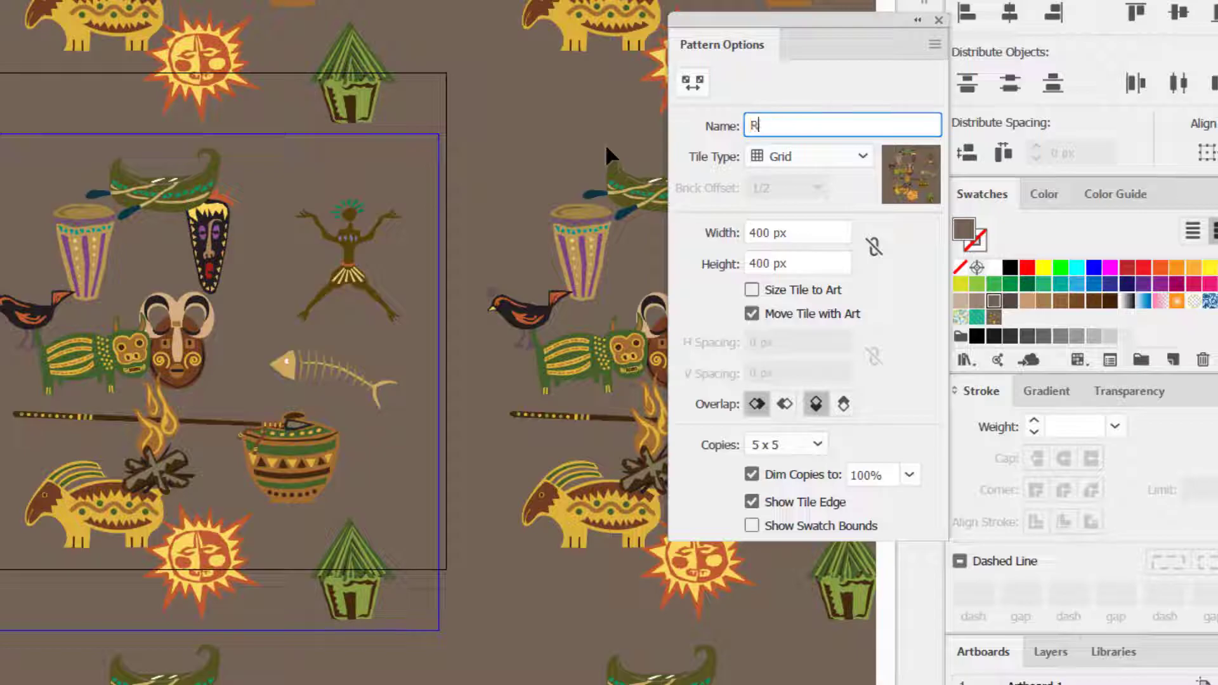
{"action": "type", "text": "andon"}
{"action": "key", "text": "BackSpace"}
{"action": "type", "text": "m Pr"}
{"action": "type", "text": "imitive"}
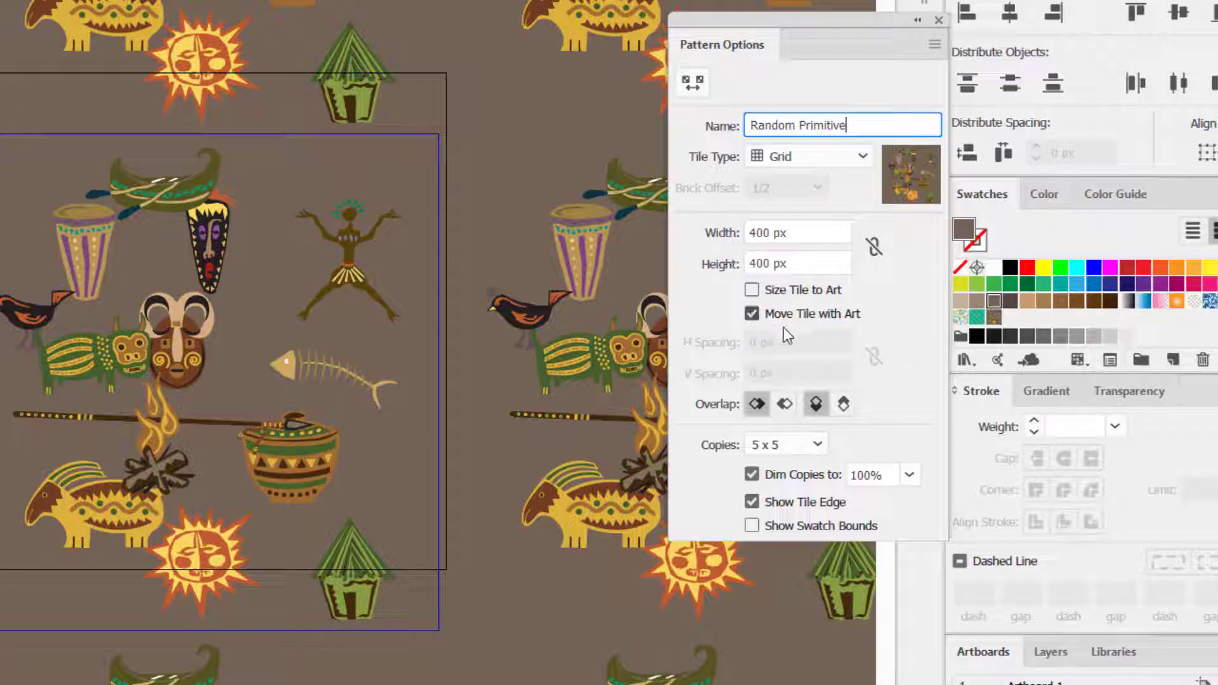
With Size Tile to Art on, move the dancing figure onto the tile's right edge
{"action": "left_click", "coordinate": [792, 292]}
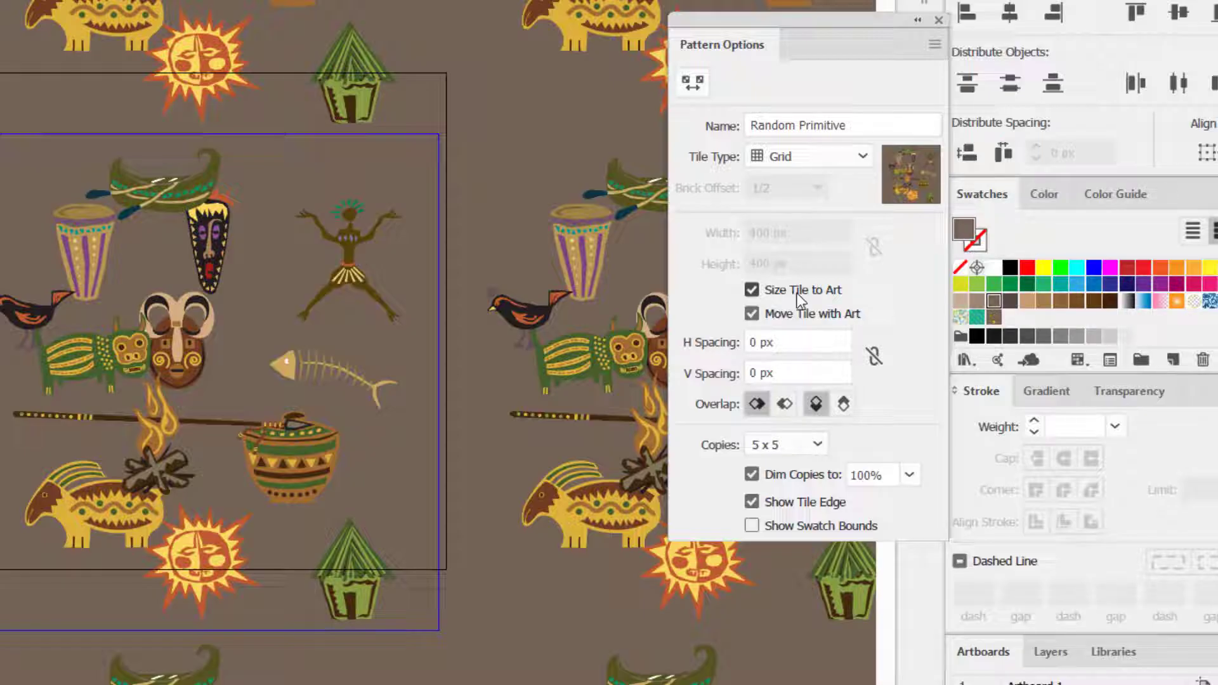
{"action": "left_click", "coordinate": [342, 270]}
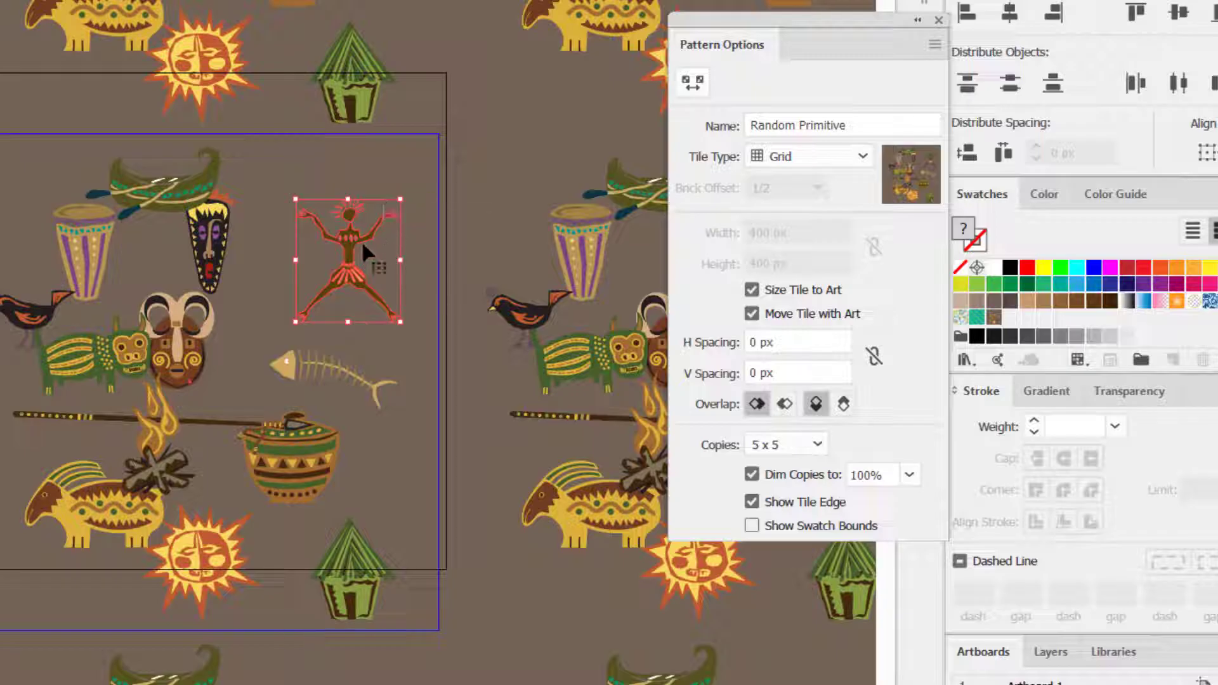
{"action": "left_click_drag", "start_coordinate": [362, 248], "coordinate": [449, 242]}
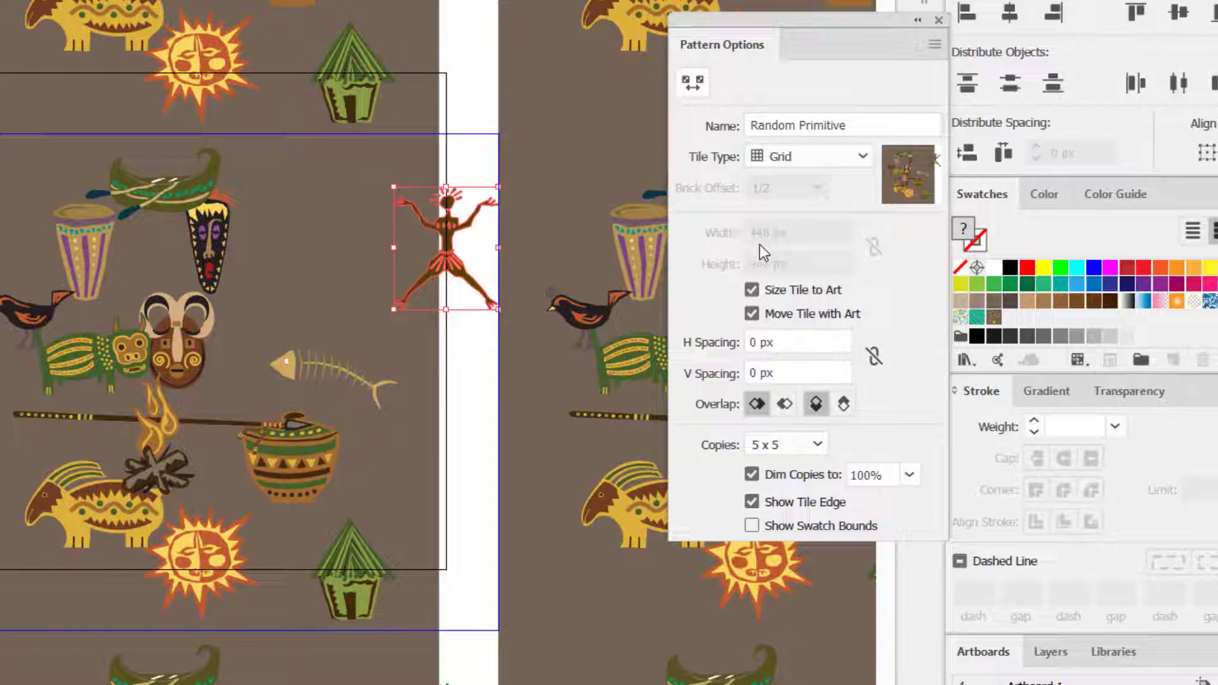
Turn off Size Tile to Art and set the tile width to 400 px
{"action": "left_click", "coordinate": [760, 290]}
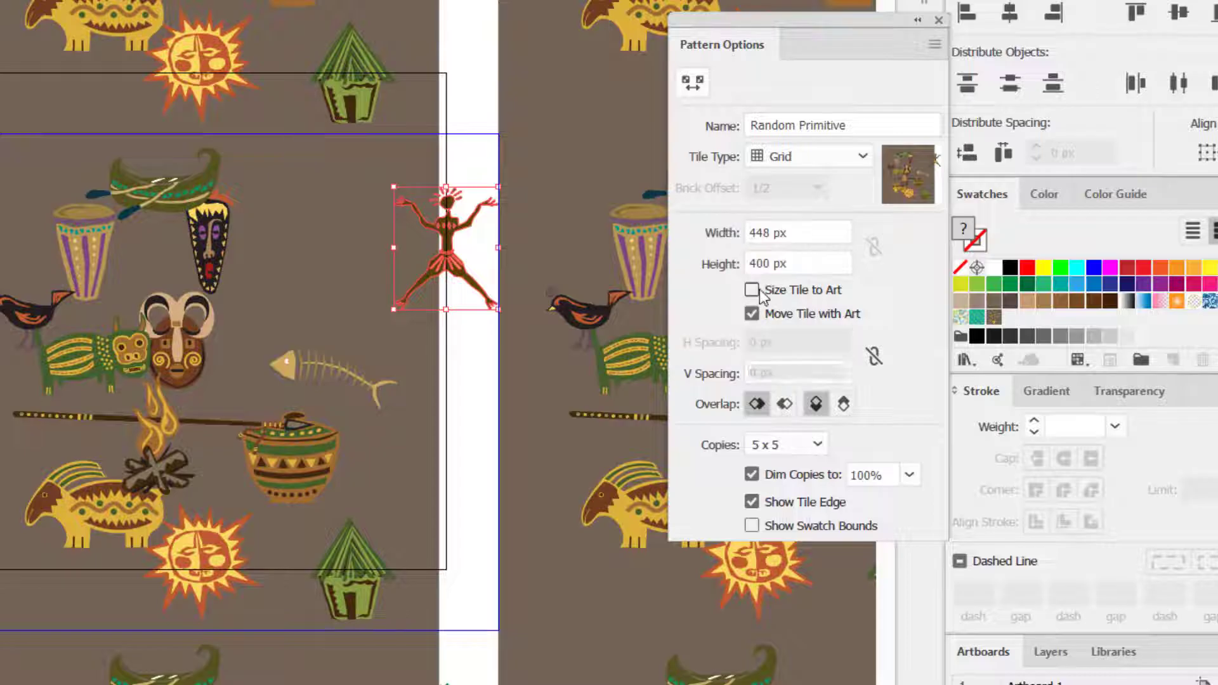
{"action": "left_click", "coordinate": [808, 233]}
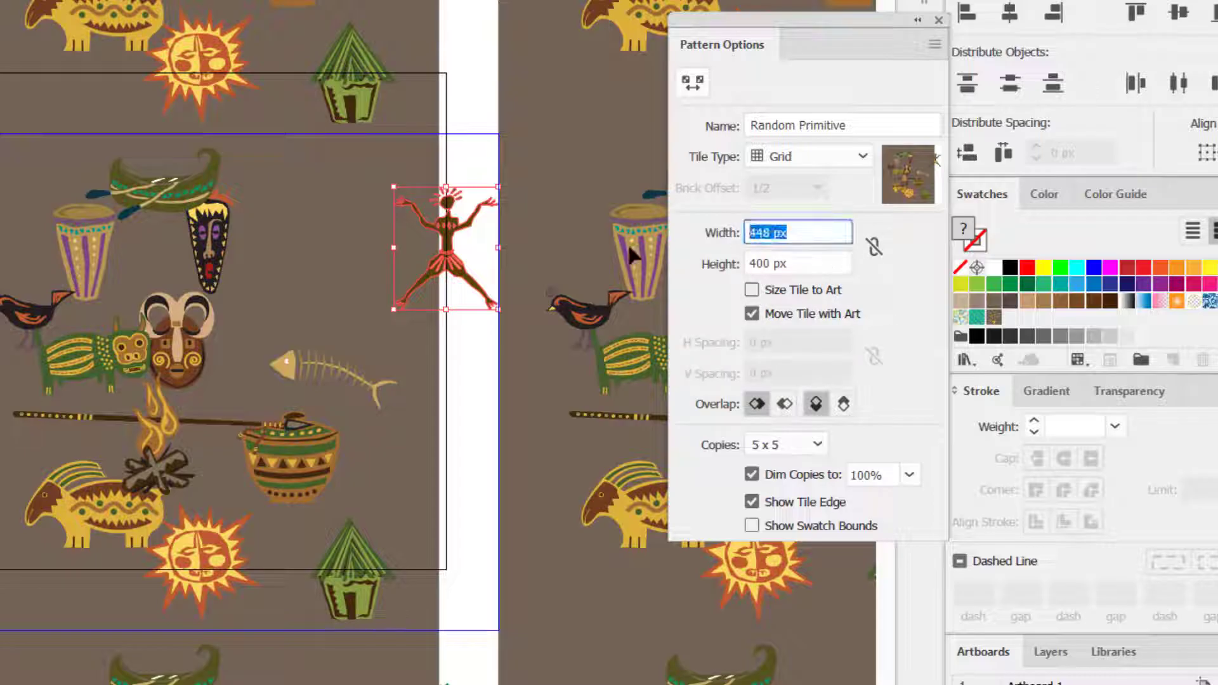
{"action": "type", "text": "400"}
{"action": "left_click", "coordinate": [801, 260]}
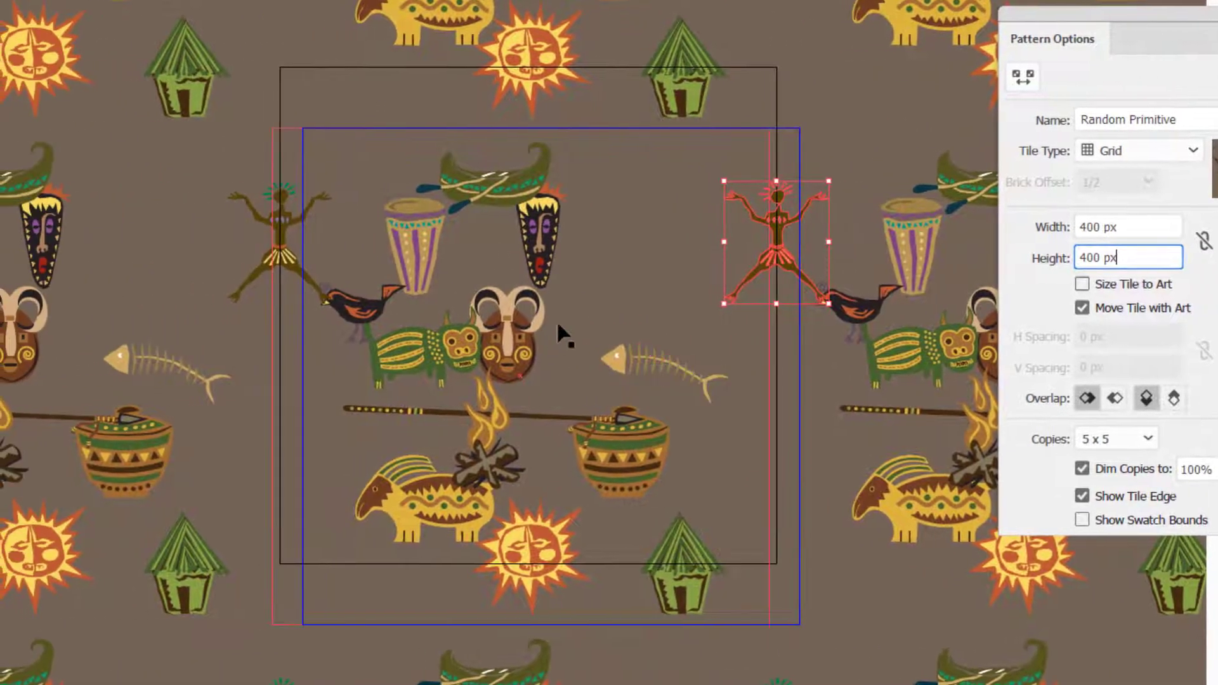
Enlarge the mask to the tile centre, shift the fish bones and anteater, and shrink the campfire at upper right
{"action": "left_click", "coordinate": [516, 336]}
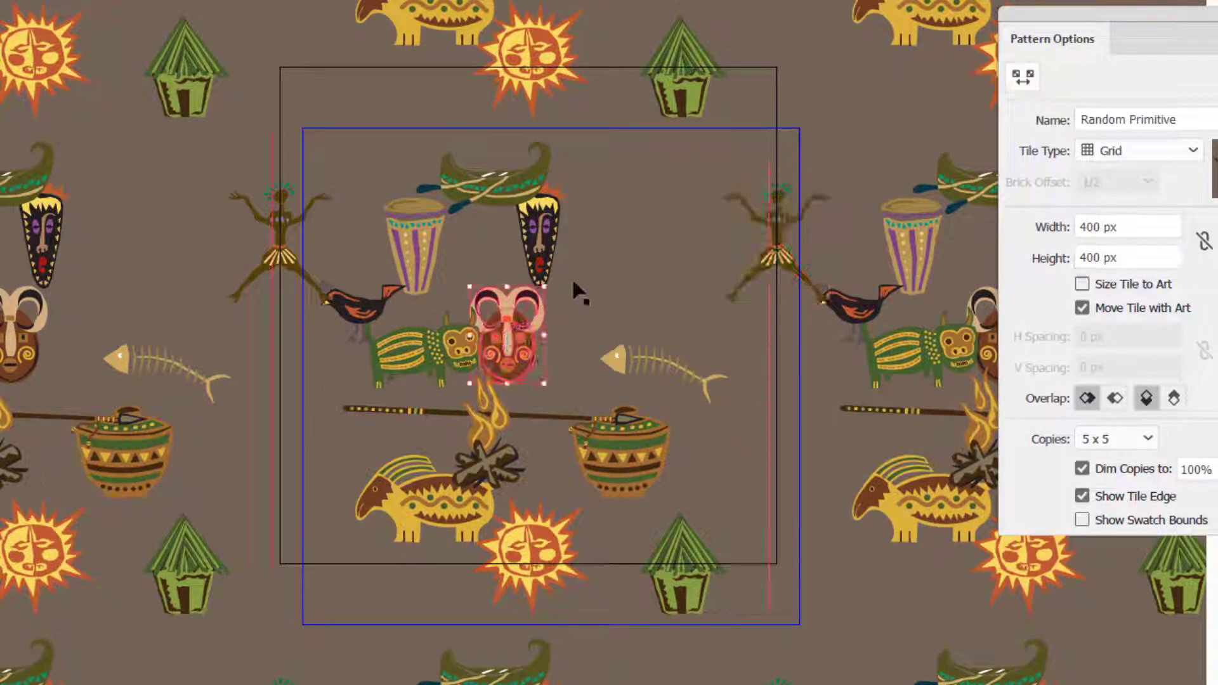
{"action": "left_click_drag", "start_coordinate": [544, 287], "coordinate": [606, 206]}
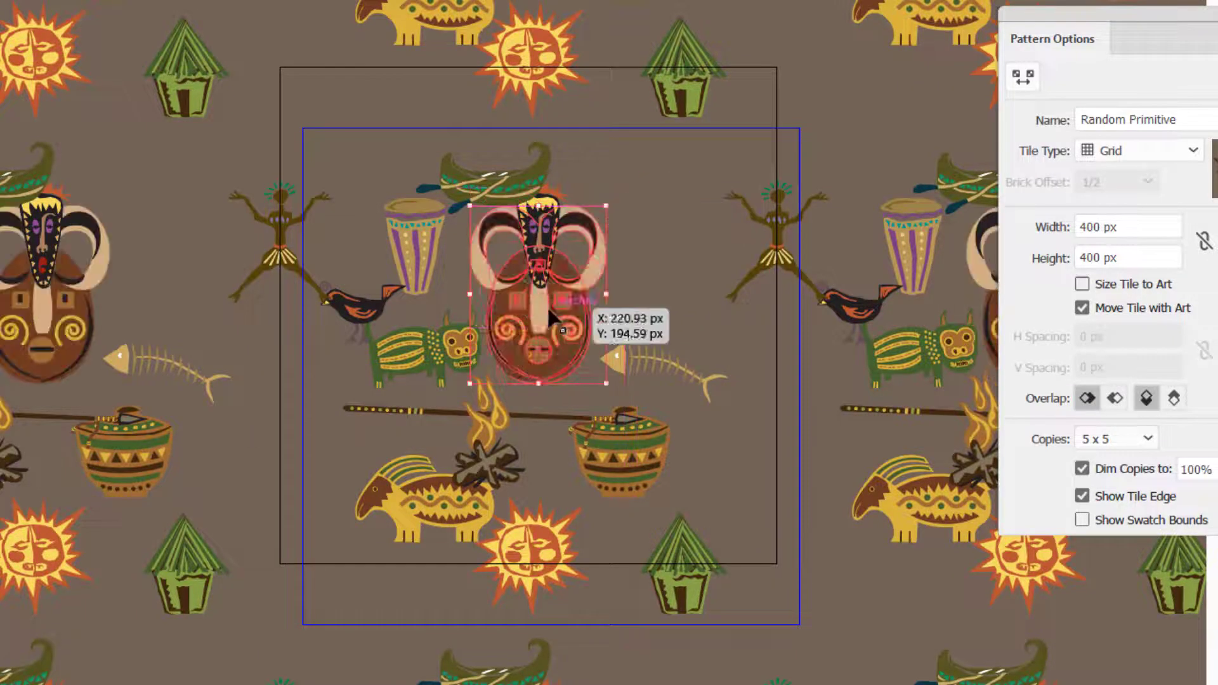
{"action": "mouse_move", "coordinate": [638, 331]}
{"action": "left_mouse_down"}
{"action": "mouse_move", "coordinate": [653, 374]}
{"action": "mouse_move", "coordinate": [737, 392]}
{"action": "left_mouse_up"}
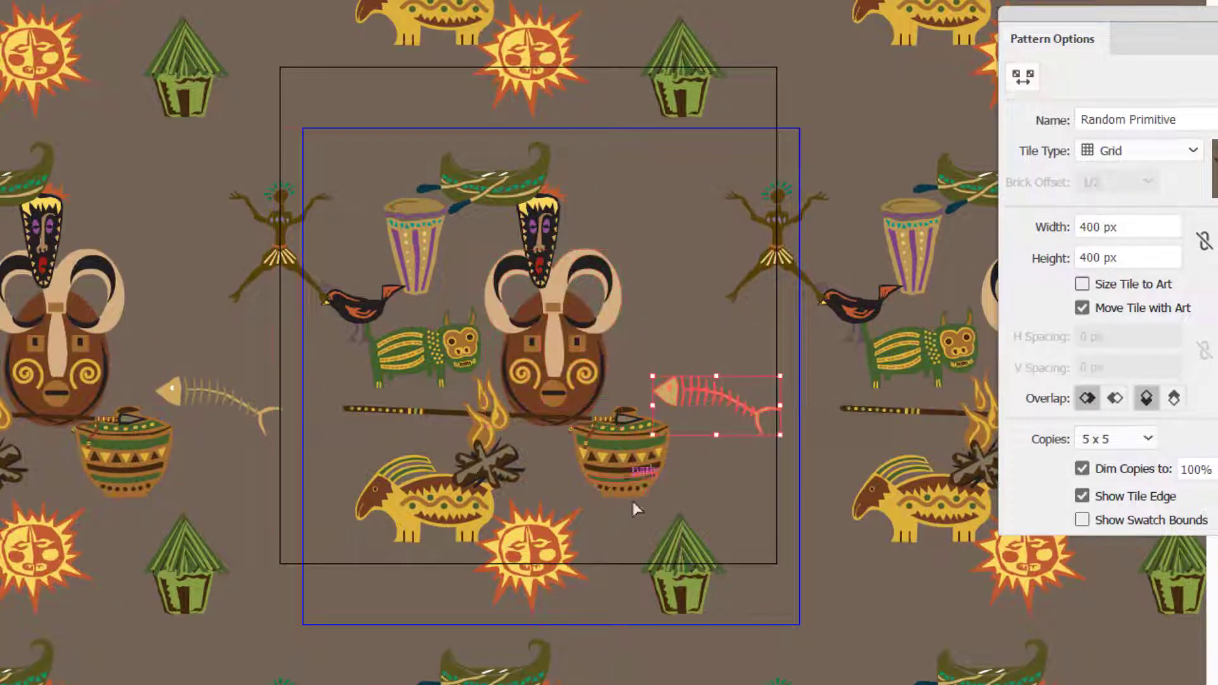
{"action": "left_click_drag", "start_coordinate": [633, 501], "coordinate": [648, 536]}
{"action": "left_click_drag", "start_coordinate": [453, 520], "coordinate": [429, 522]}
{"action": "left_click_drag", "start_coordinate": [491, 473], "coordinate": [663, 250]}
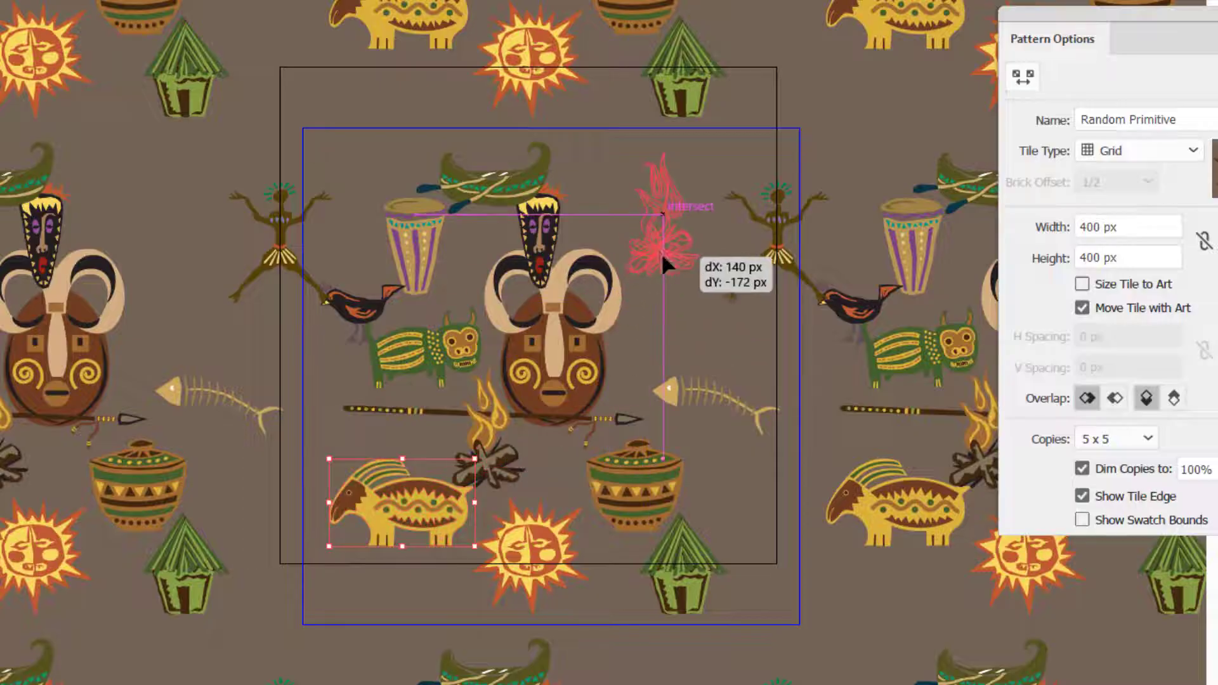
{"action": "left_click_drag", "start_coordinate": [702, 153], "coordinate": [694, 166]}
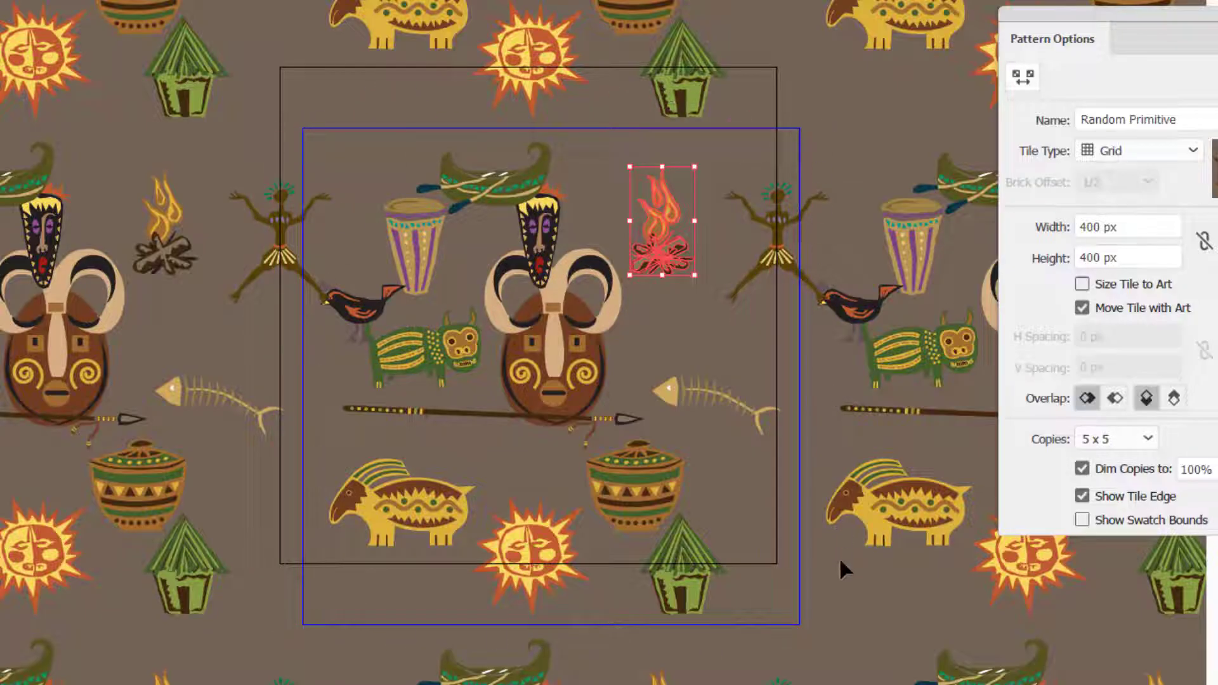
Shift the pattern tile about 45 px left and reposition the dancing figure across its right edge
{"action": "left_click", "coordinate": [284, 249]}
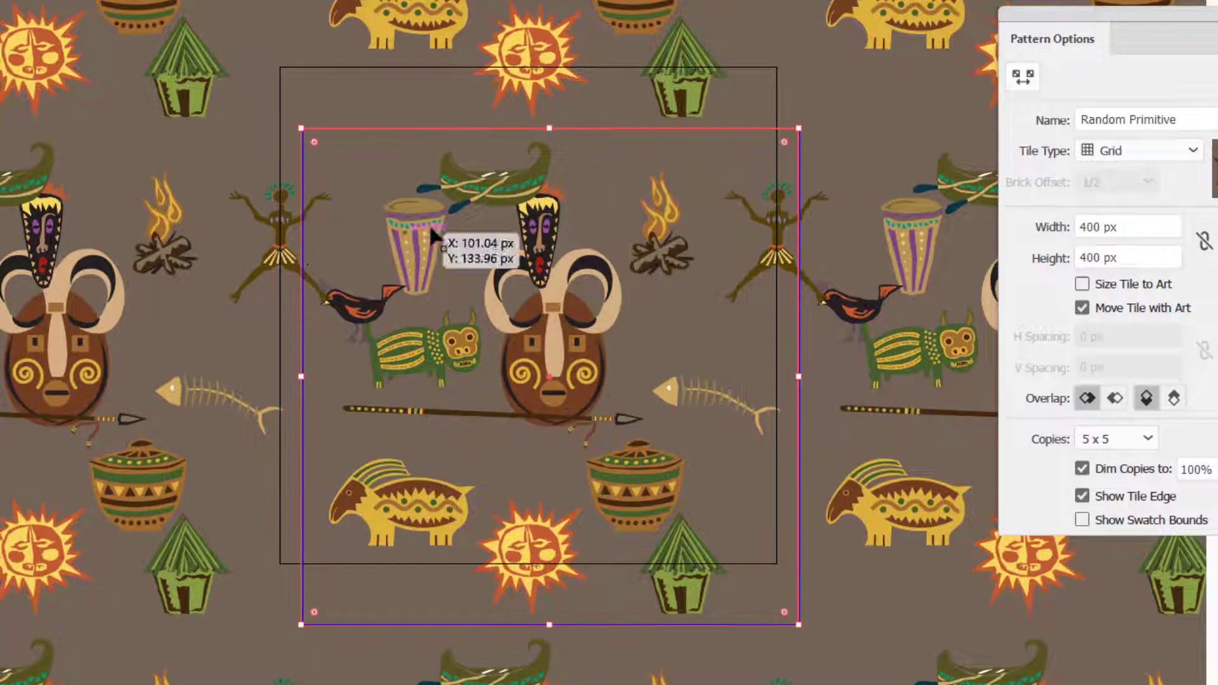
{"action": "left_click_drag", "start_coordinate": [430, 231], "coordinate": [511, 211]}
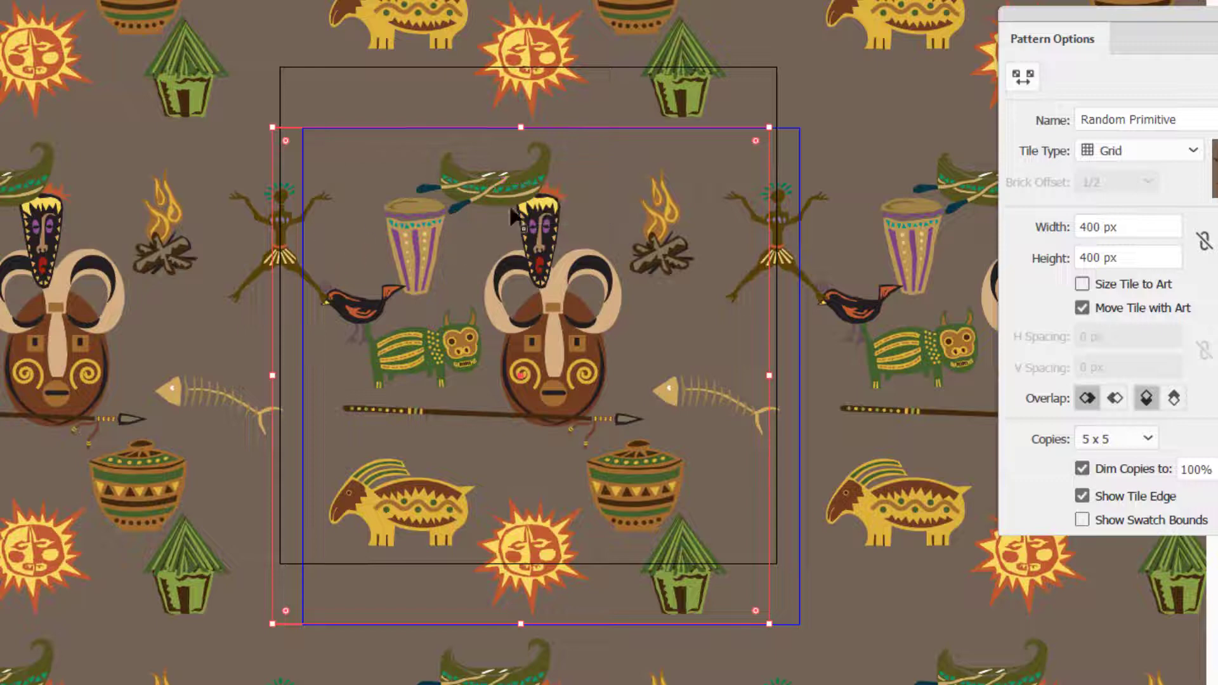
{"action": "mouse_move", "coordinate": [777, 244]}
{"action": "left_mouse_down"}
{"action": "mouse_move", "coordinate": [736, 245]}
{"action": "mouse_move", "coordinate": [790, 227]}
{"action": "left_mouse_up"}
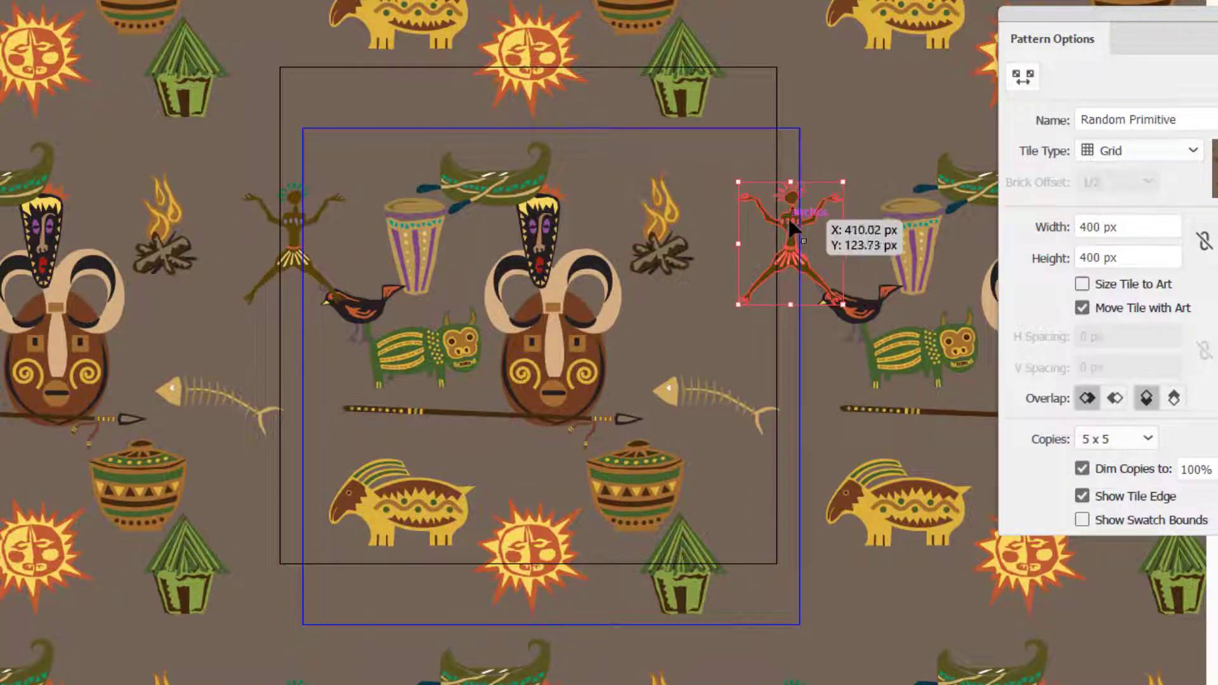
{"action": "left_click_drag", "start_coordinate": [791, 227], "coordinate": [800, 217]}
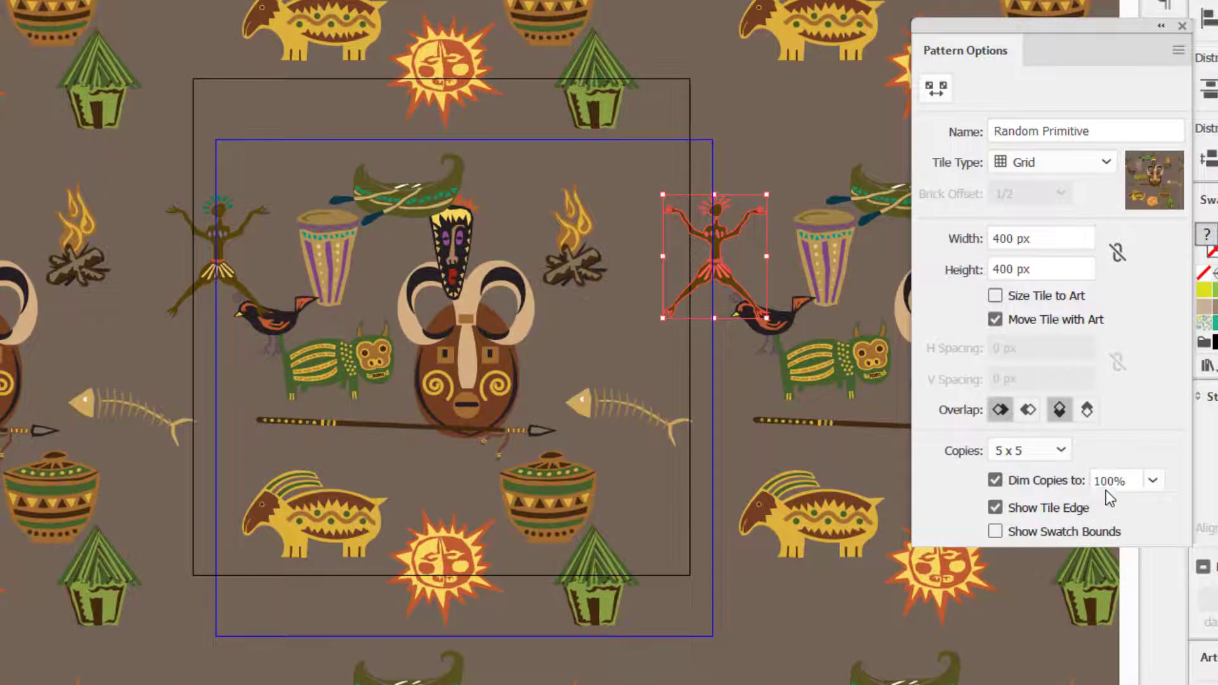
Dim the surrounding copies to 70%, move the dancing figure left, and move the spear down-left
{"action": "left_click", "coordinate": [1151, 482]}
{"action": "left_click", "coordinate": [1145, 673]}
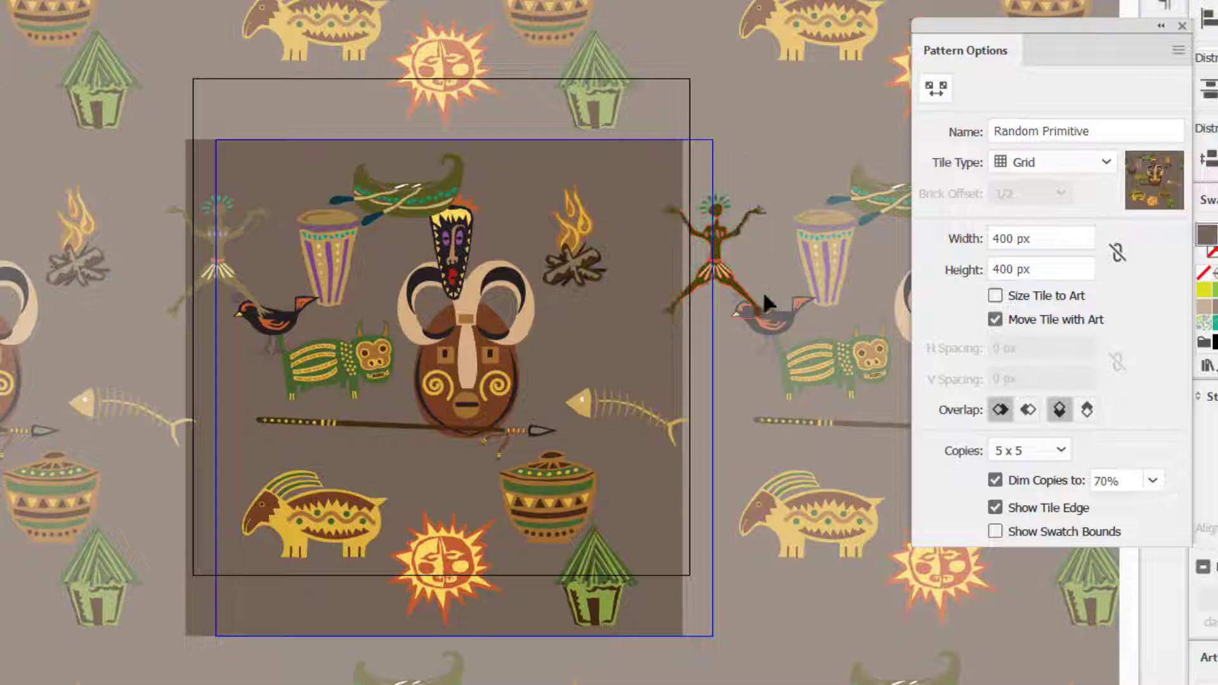
{"action": "mouse_move", "coordinate": [718, 269]}
{"action": "left_mouse_down"}
{"action": "mouse_move", "coordinate": [692, 270]}
{"action": "mouse_move", "coordinate": [711, 267]}
{"action": "left_mouse_up"}
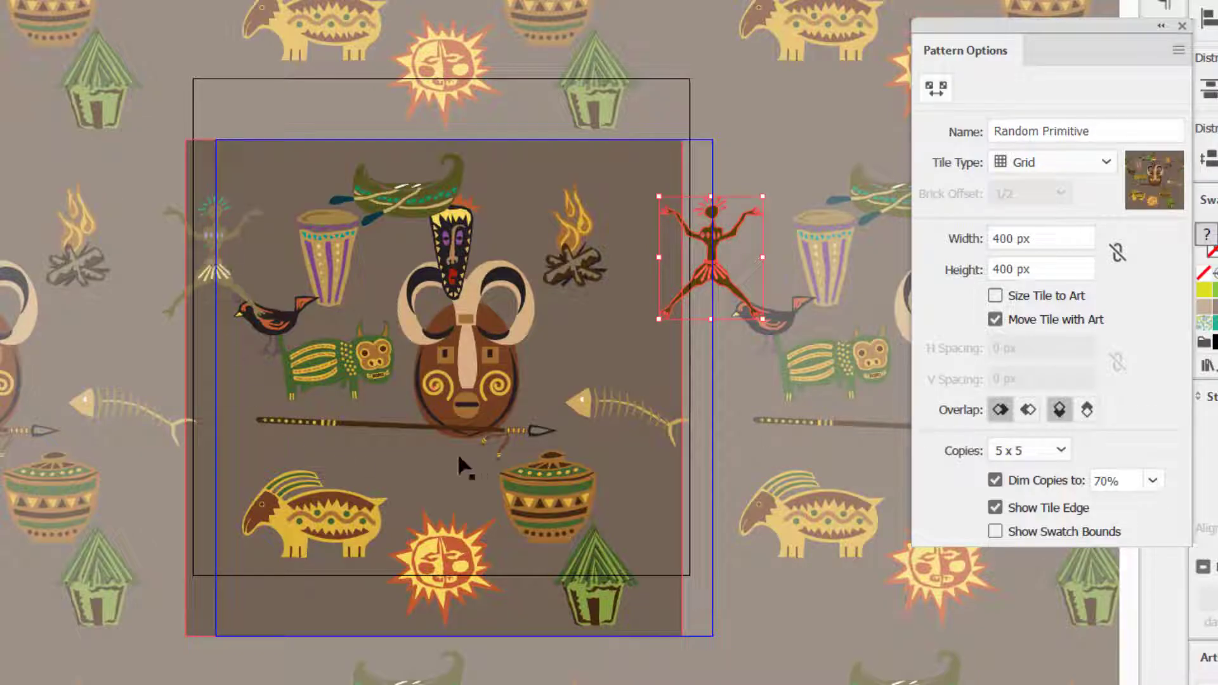
{"action": "mouse_move", "coordinate": [357, 424]}
{"action": "left_mouse_down"}
{"action": "mouse_move", "coordinate": [342, 453]}
{"action": "mouse_move", "coordinate": [338, 439]}
{"action": "left_mouse_up"}
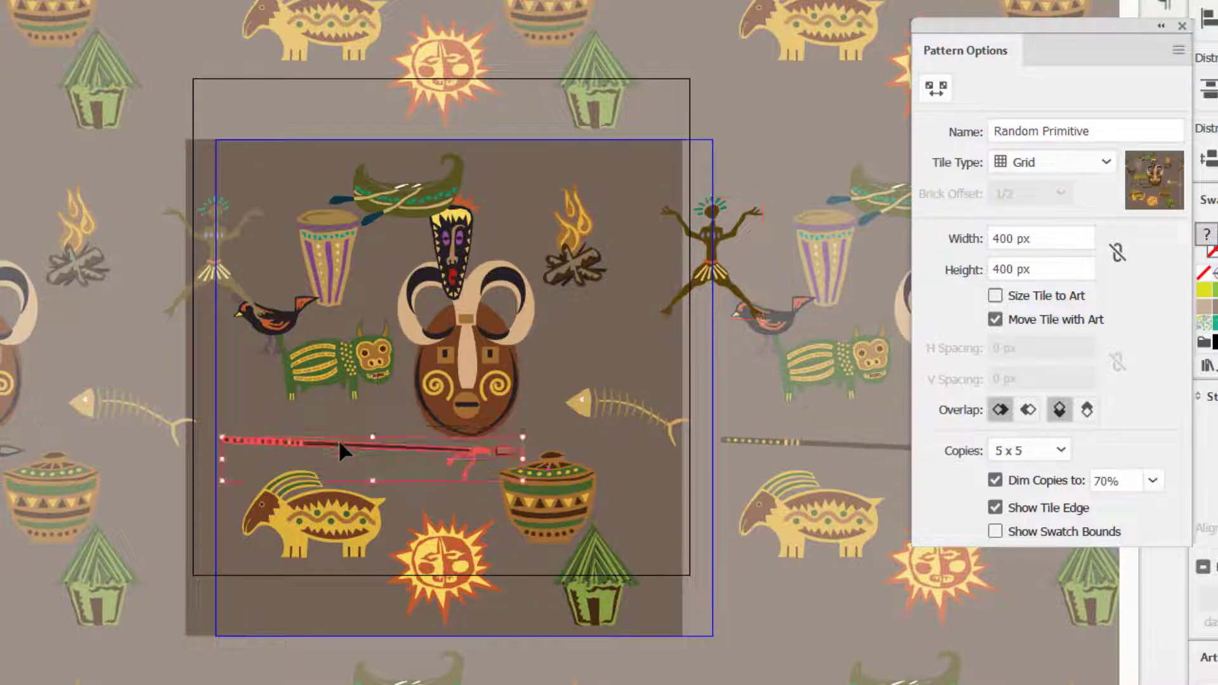
Show the surrounding pattern copies at 100% and review the dimming options
{"action": "left_click", "coordinate": [1152, 481]}
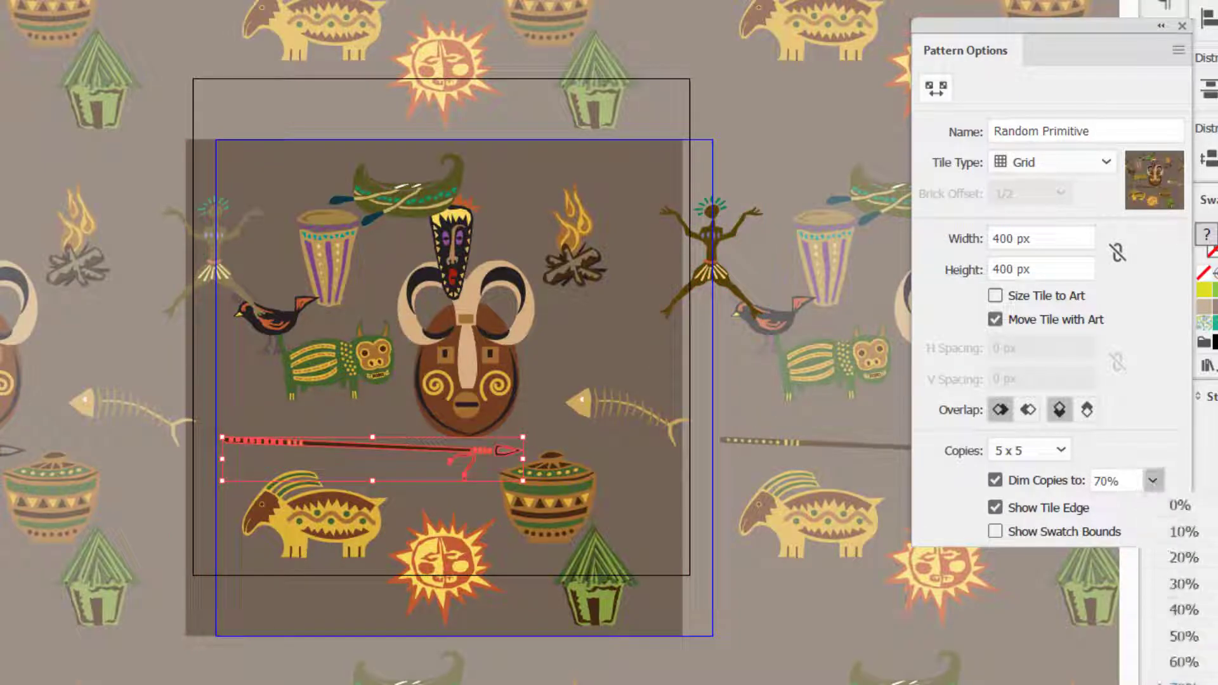
{"action": "left_click", "coordinate": [1181, 663]}
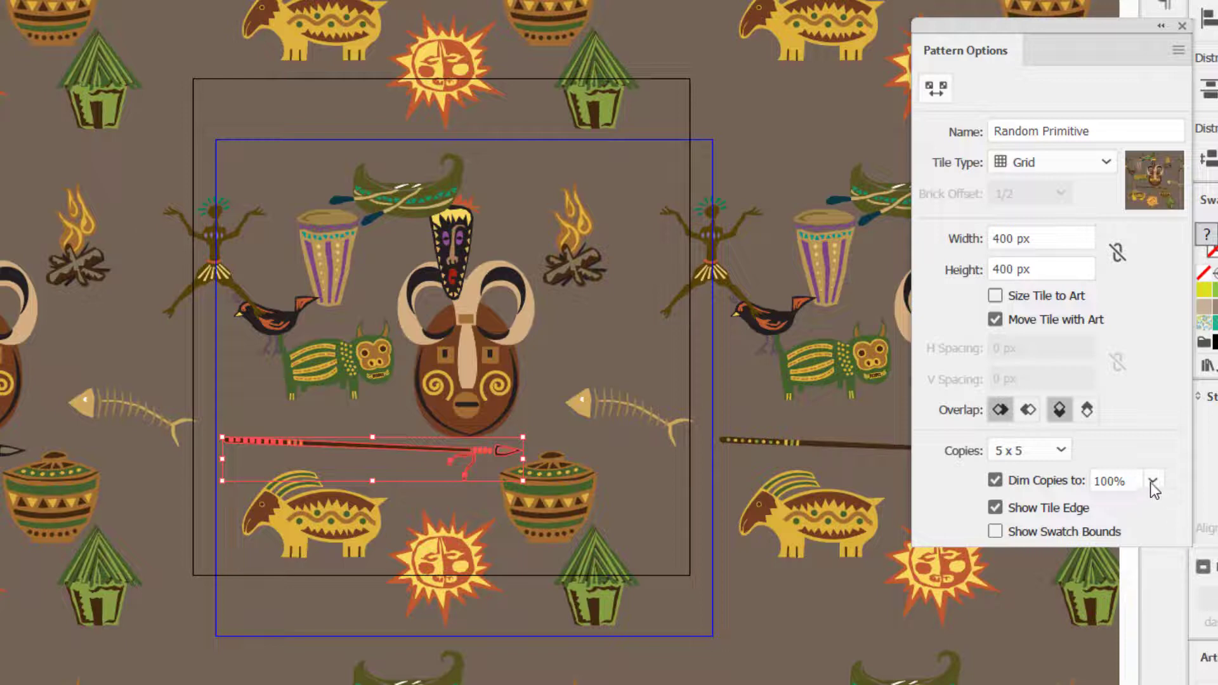
{"action": "left_click", "coordinate": [1153, 481]}
{"action": "left_click", "coordinate": [1152, 480]}
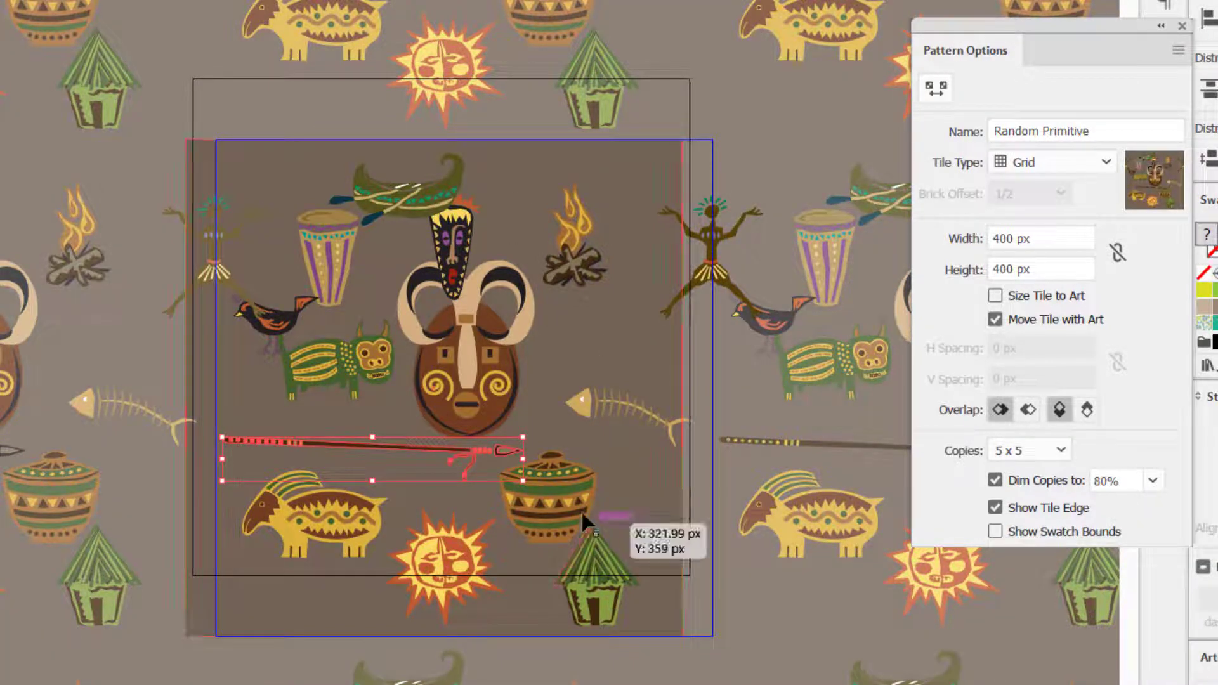
Move the fishbone and basket, then enlarge the hut and fit it into the lower-right tile corner
{"action": "left_click_drag", "start_coordinate": [620, 406], "coordinate": [701, 401]}
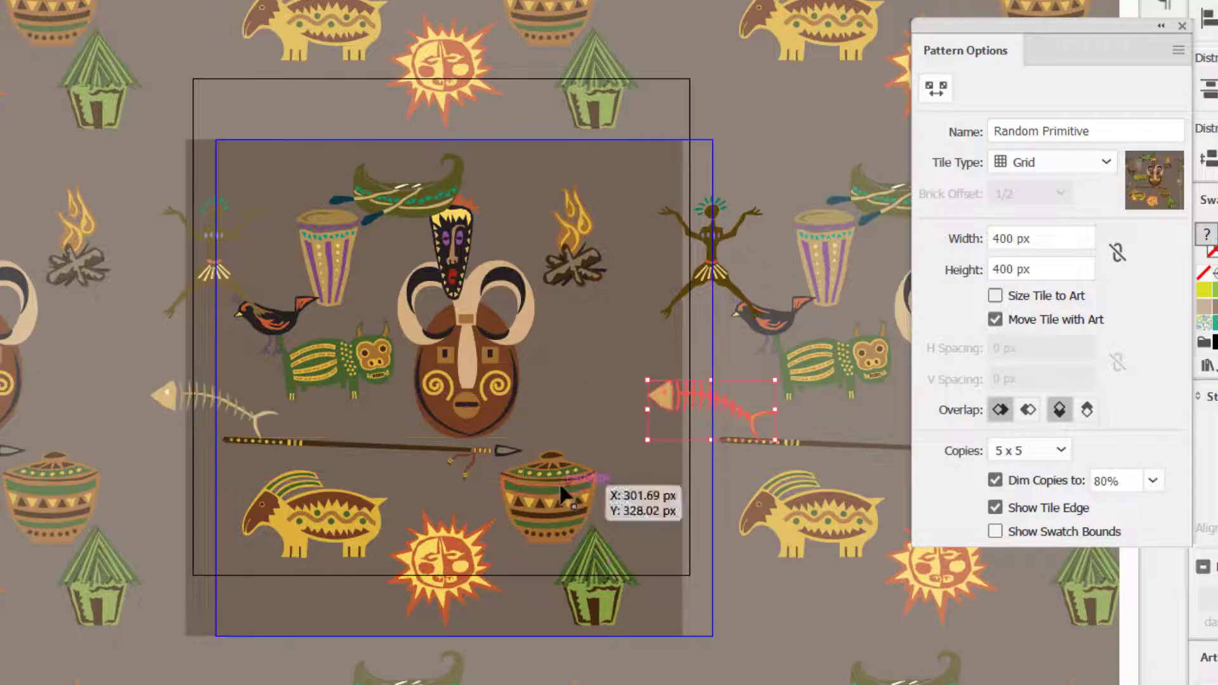
{"action": "mouse_move", "coordinate": [562, 492]}
{"action": "left_mouse_down"}
{"action": "mouse_move", "coordinate": [606, 418]}
{"action": "mouse_move", "coordinate": [608, 430]}
{"action": "left_mouse_up"}
{"action": "mouse_move", "coordinate": [630, 601]}
{"action": "left_mouse_down"}
{"action": "mouse_move", "coordinate": [692, 611]}
{"action": "mouse_move", "coordinate": [700, 592]}
{"action": "left_mouse_up"}
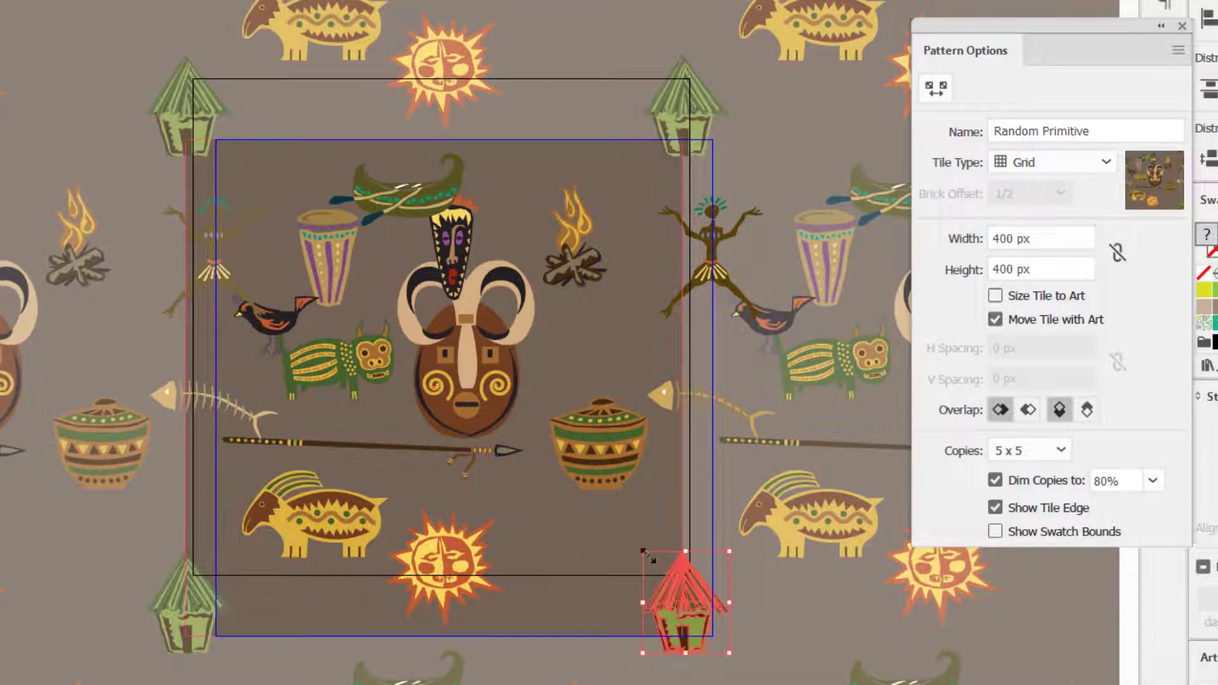
{"action": "left_click_drag", "start_coordinate": [643, 552], "coordinate": [602, 507]}
{"action": "left_click_drag", "start_coordinate": [671, 587], "coordinate": [715, 627]}
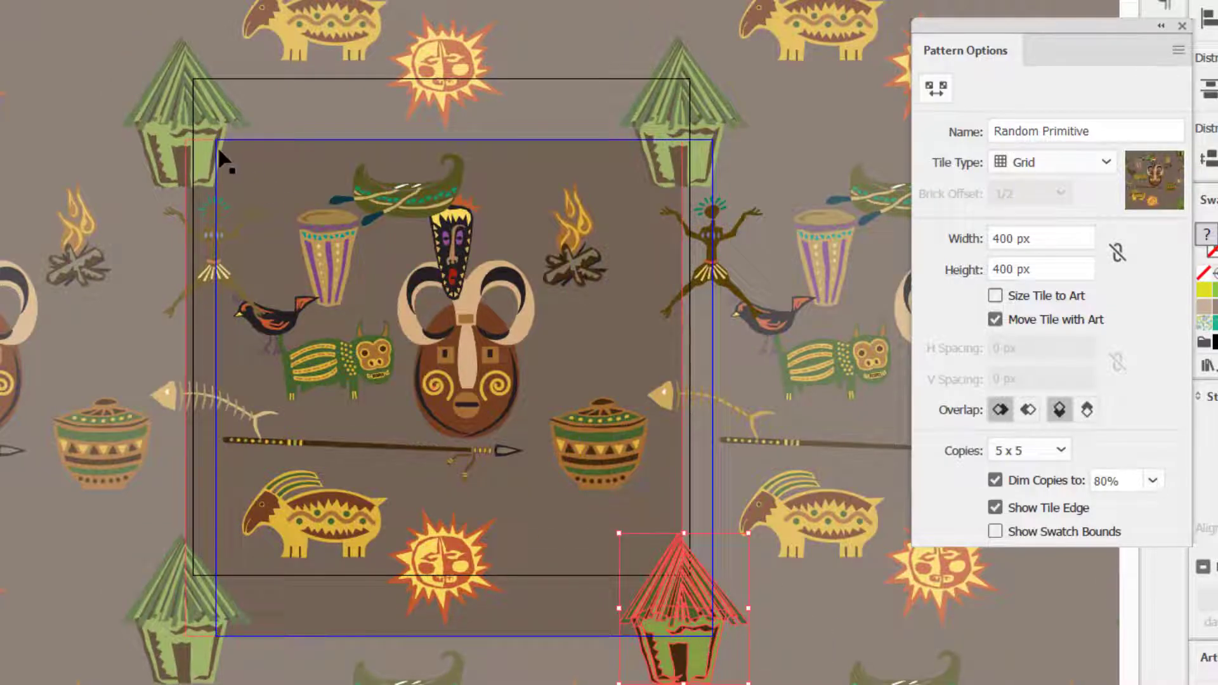
{"action": "left_click_drag", "start_coordinate": [702, 619], "coordinate": [726, 600]}
Reposition the sun, big mask, cow and bird, and move the small mask to the tile bottom
{"action": "left_click_drag", "start_coordinate": [451, 561], "coordinate": [558, 561]}
{"action": "left_click_drag", "start_coordinate": [466, 380], "coordinate": [466, 415]}
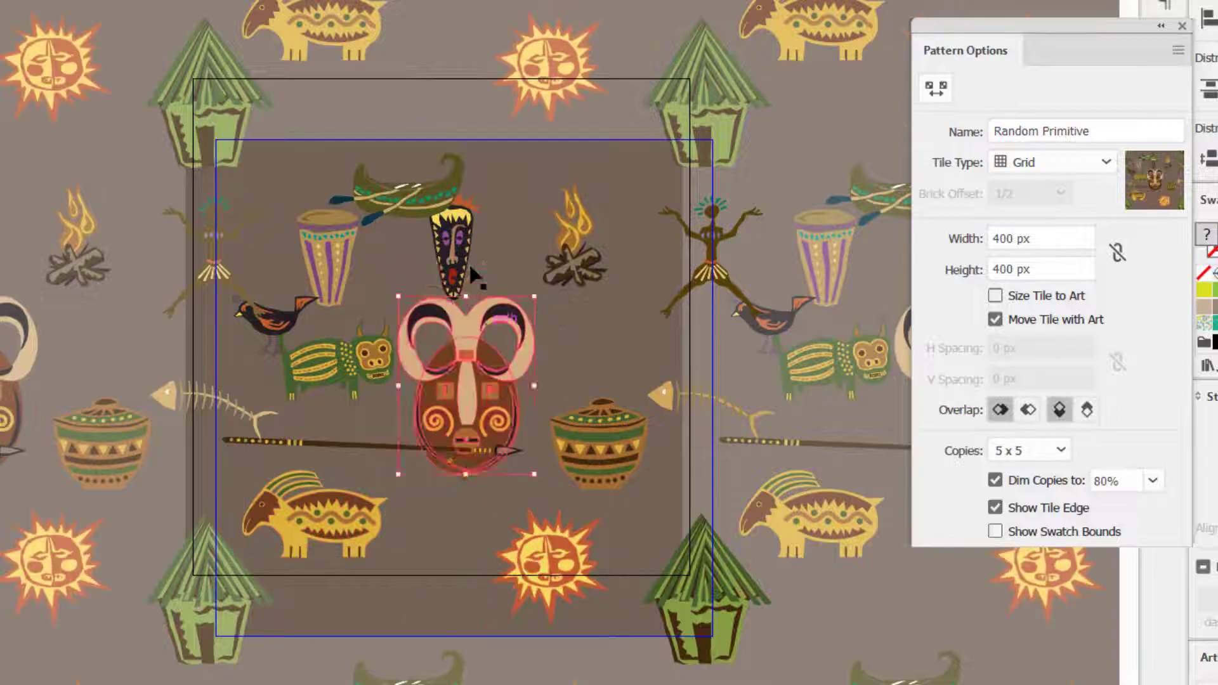
{"action": "left_click_drag", "start_coordinate": [456, 210], "coordinate": [437, 552]}
{"action": "left_click_drag", "start_coordinate": [358, 371], "coordinate": [358, 387]}
{"action": "left_click_drag", "start_coordinate": [298, 321], "coordinate": [306, 313]}
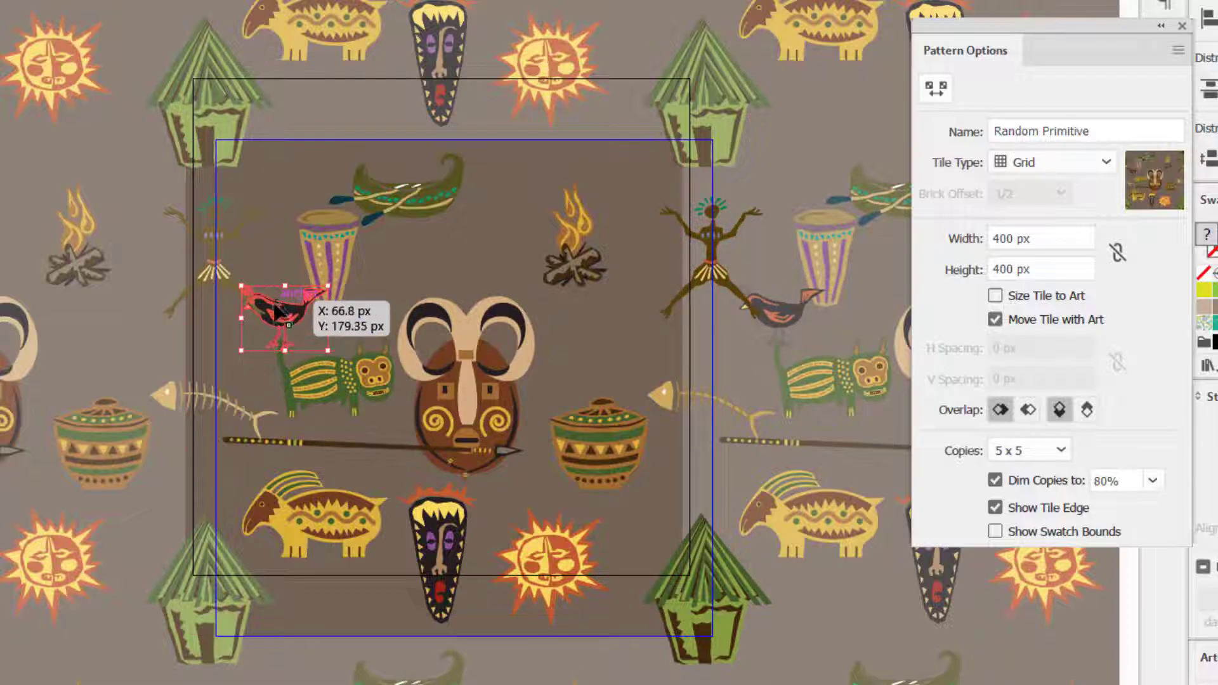
Move the bird beside the campfire, raise the campfire, shift the canoe right and lower the anteater
{"action": "left_click_drag", "start_coordinate": [282, 327], "coordinate": [599, 349]}
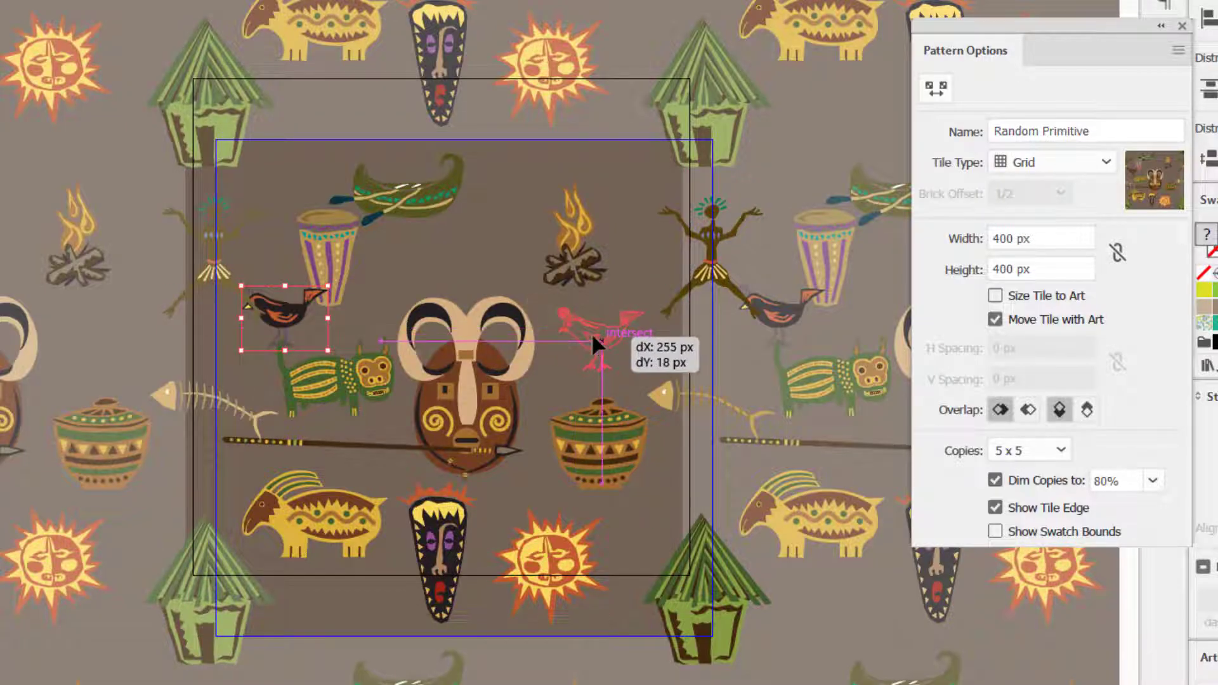
{"action": "left_click_drag", "start_coordinate": [536, 257], "coordinate": [558, 209]}
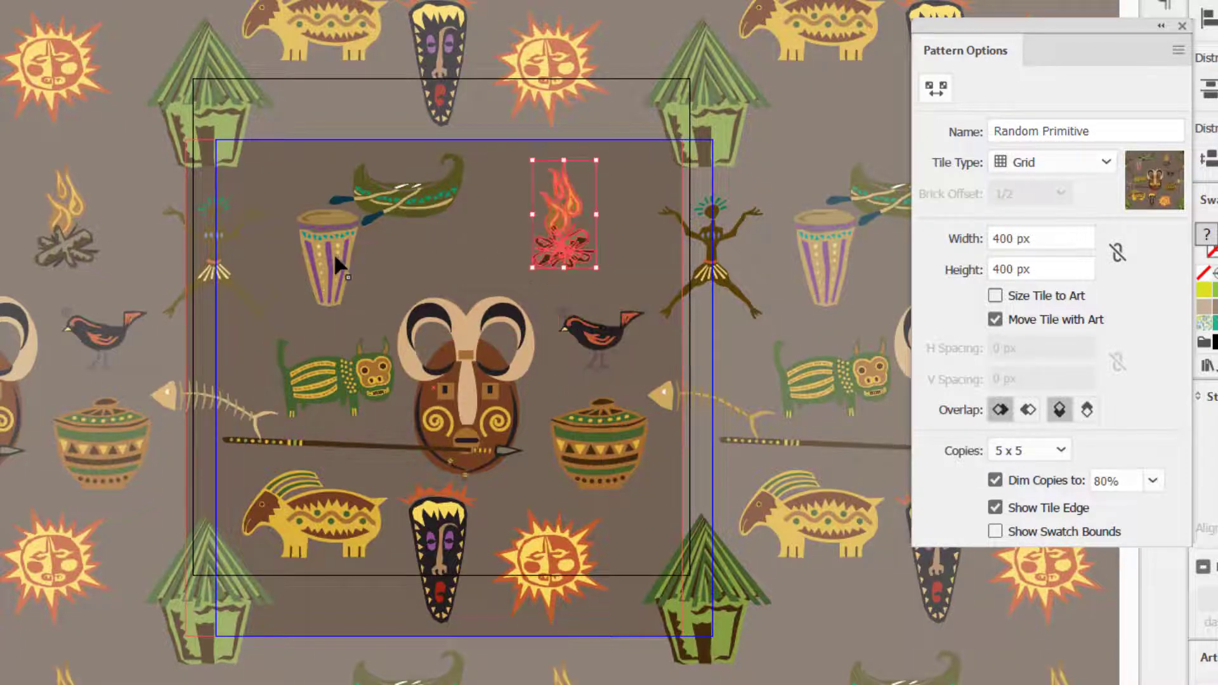
{"action": "left_click_drag", "start_coordinate": [353, 190], "coordinate": [432, 171]}
{"action": "left_click_drag", "start_coordinate": [351, 551], "coordinate": [352, 572]}
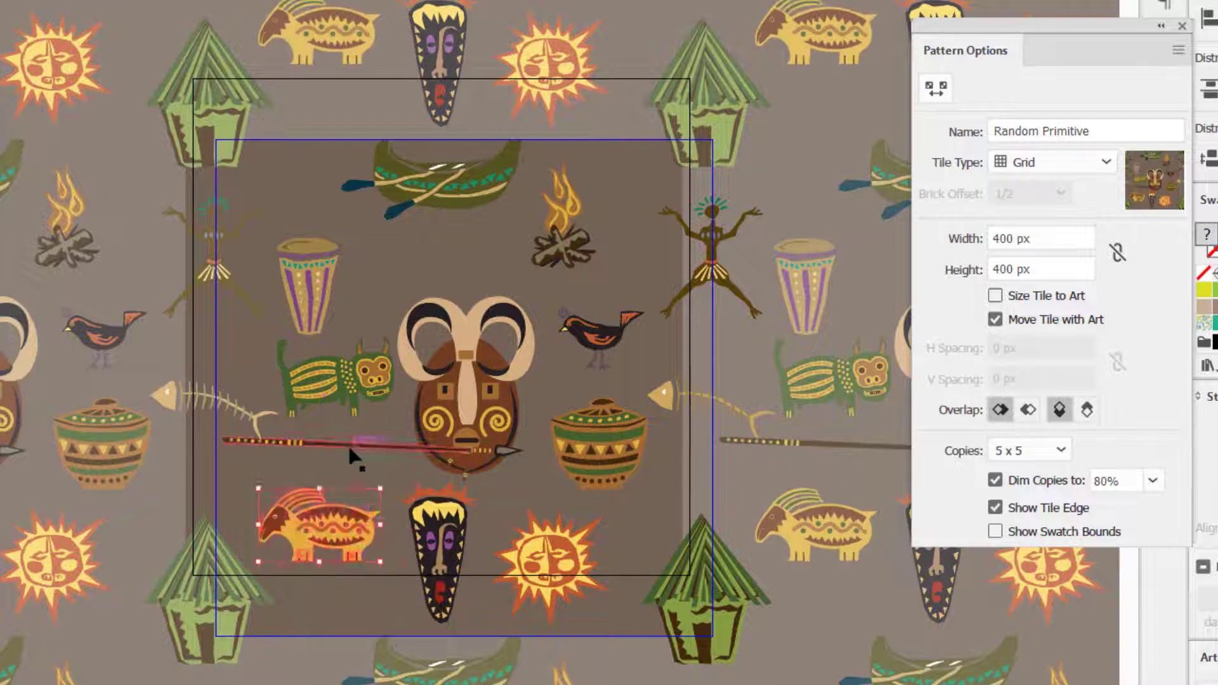
Add smaller basket, spear and fish copies near the tile's top left and top right
{"action": "left_click", "coordinate": [663, 438]}
{"action": "left_click_drag", "start_coordinate": [664, 438], "coordinate": [641, 419]}
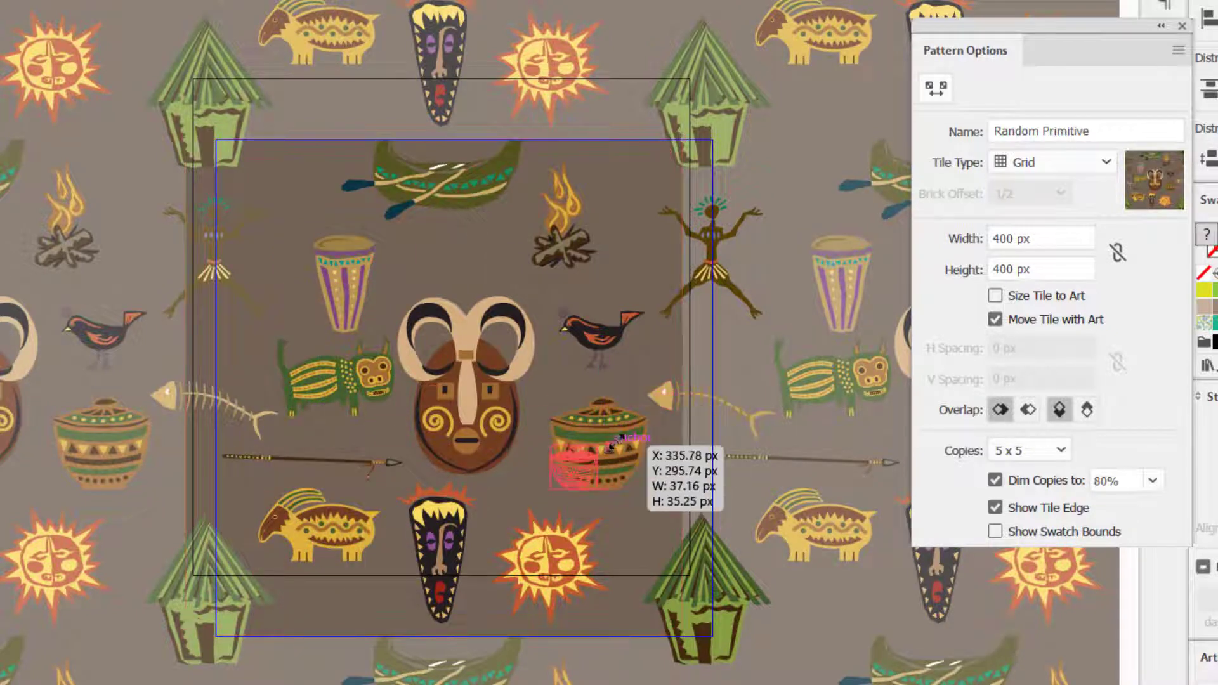
{"action": "mouse_move", "coordinate": [647, 488]}
{"action": "left_mouse_down"}
{"action": "mouse_move", "coordinate": [616, 488]}
{"action": "mouse_move", "coordinate": [614, 456]}
{"action": "mouse_move", "coordinate": [286, 201]}
{"action": "left_mouse_up"}
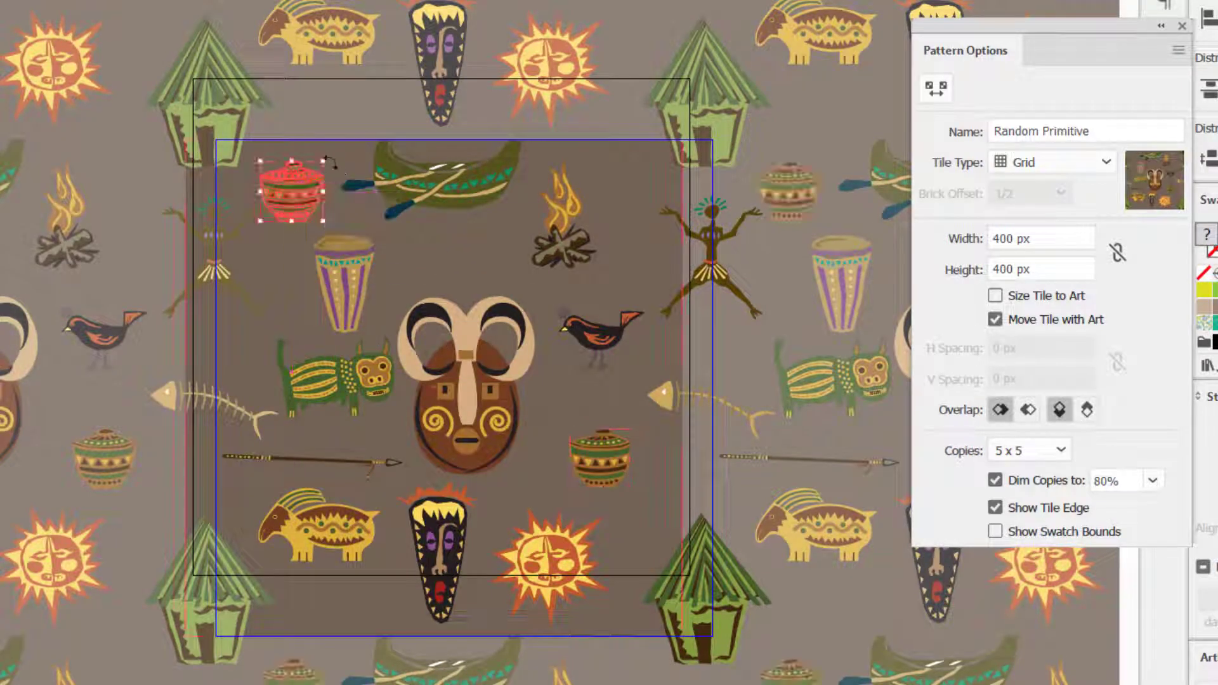
{"action": "mouse_move", "coordinate": [323, 161]}
{"action": "left_mouse_down"}
{"action": "mouse_move", "coordinate": [307, 176]}
{"action": "mouse_move", "coordinate": [350, 198]}
{"action": "left_mouse_up"}
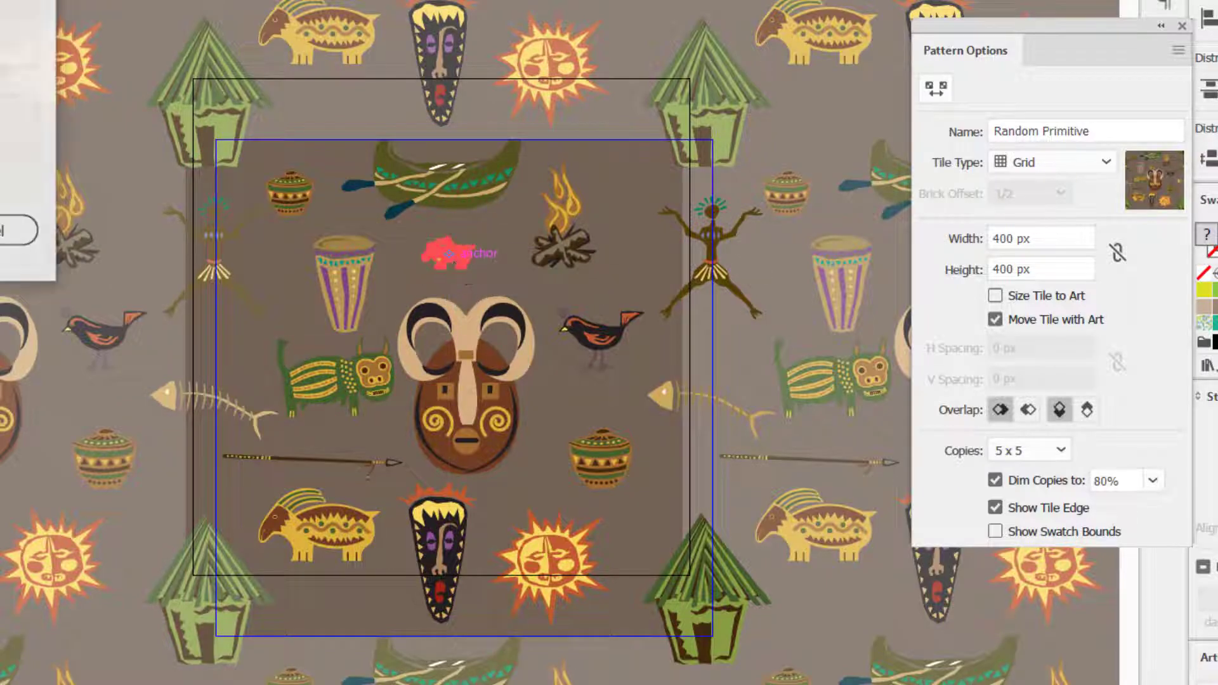
{"action": "left_click_drag", "start_coordinate": [452, 257], "coordinate": [723, 266]}
{"action": "left_click_drag", "start_coordinate": [625, 311], "coordinate": [618, 200]}
{"action": "mouse_move", "coordinate": [773, 450]}
{"action": "left_mouse_down"}
{"action": "mouse_move", "coordinate": [625, 463]}
{"action": "mouse_move", "coordinate": [588, 452]}
{"action": "left_mouse_up"}
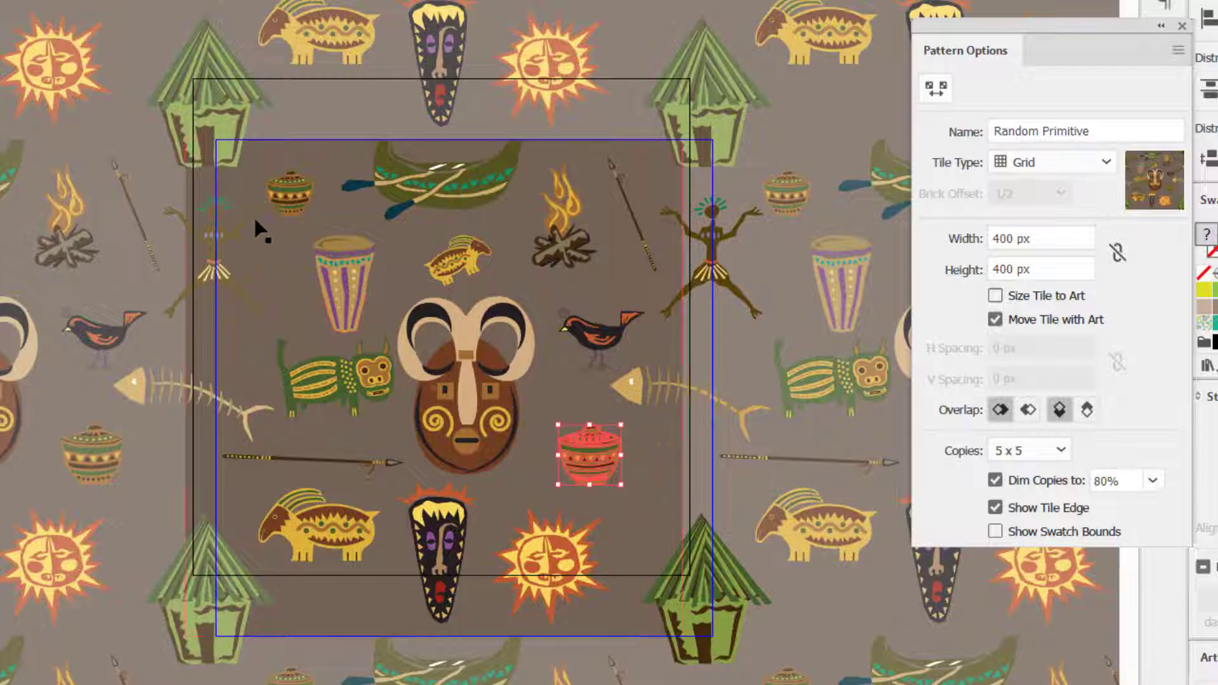
{"action": "key", "text": "b"}
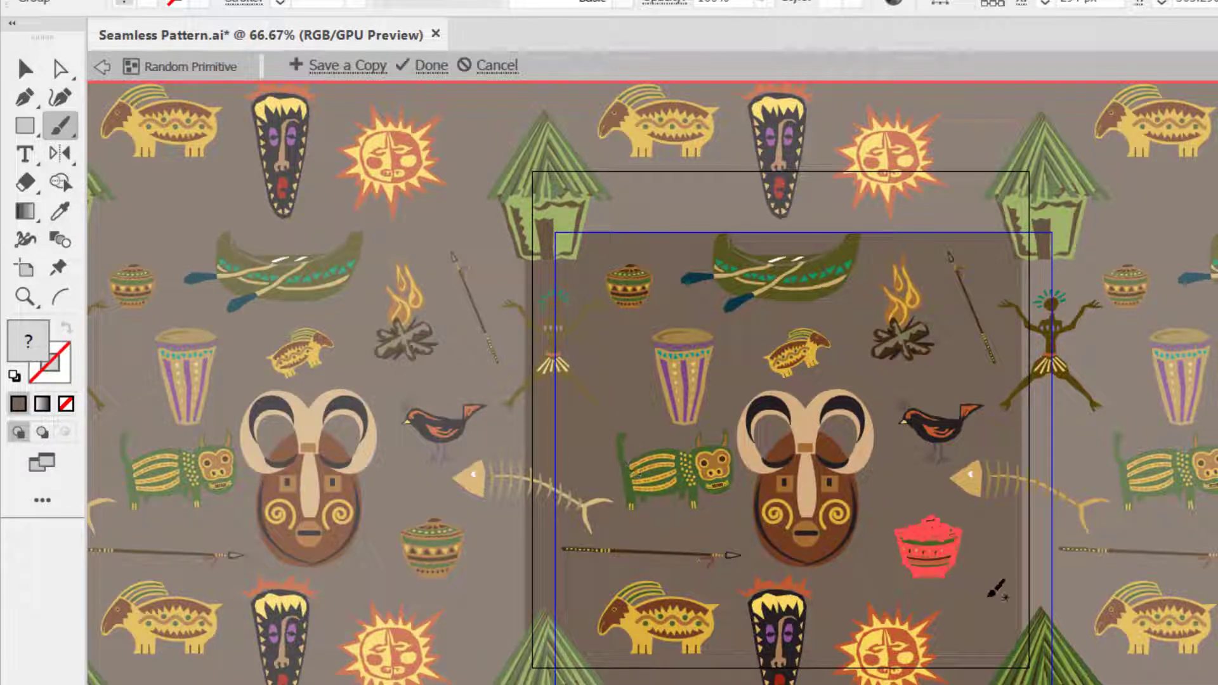
Give the test brush stroke the dark brown stroke colour #49413b
{"action": "key", "text": "ctrl+shift+a"}
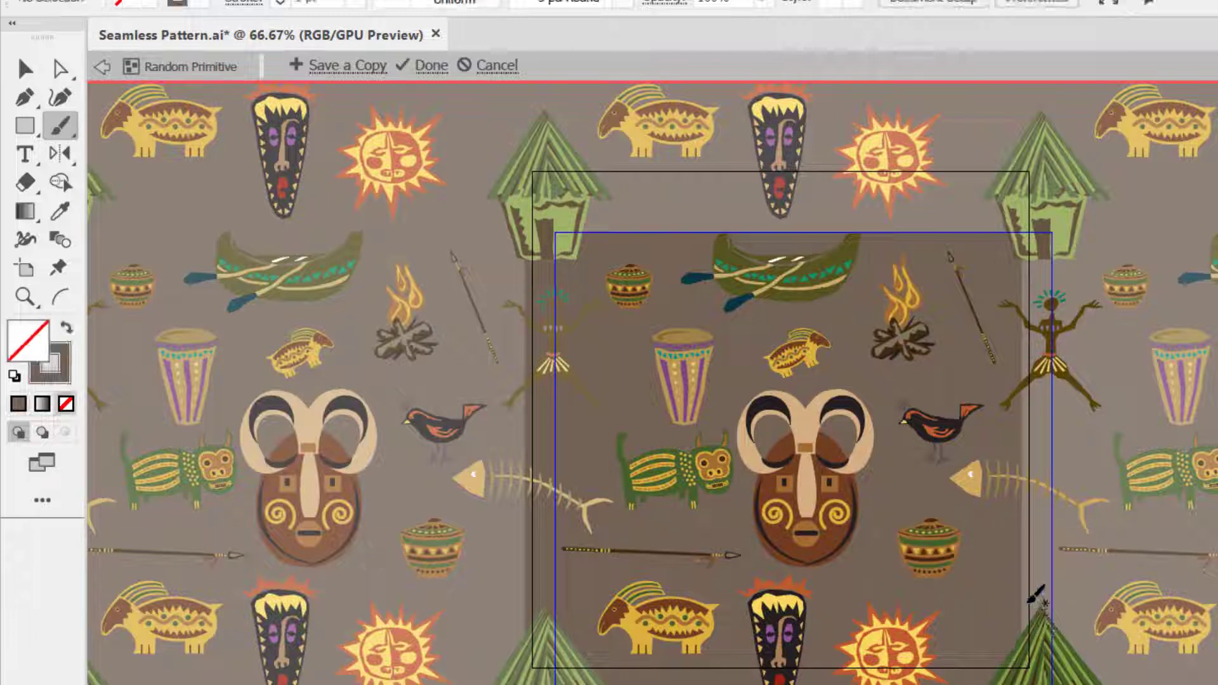
{"action": "left_click", "coordinate": [26, 67]}
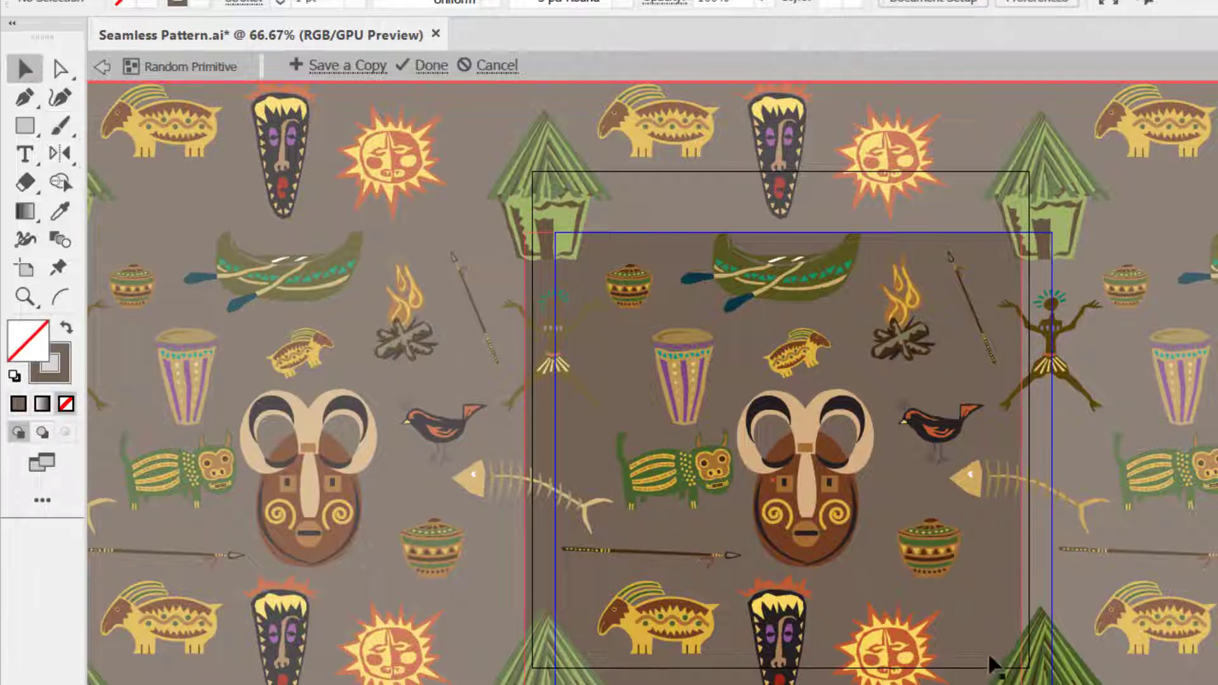
{"action": "left_click", "coordinate": [983, 631]}
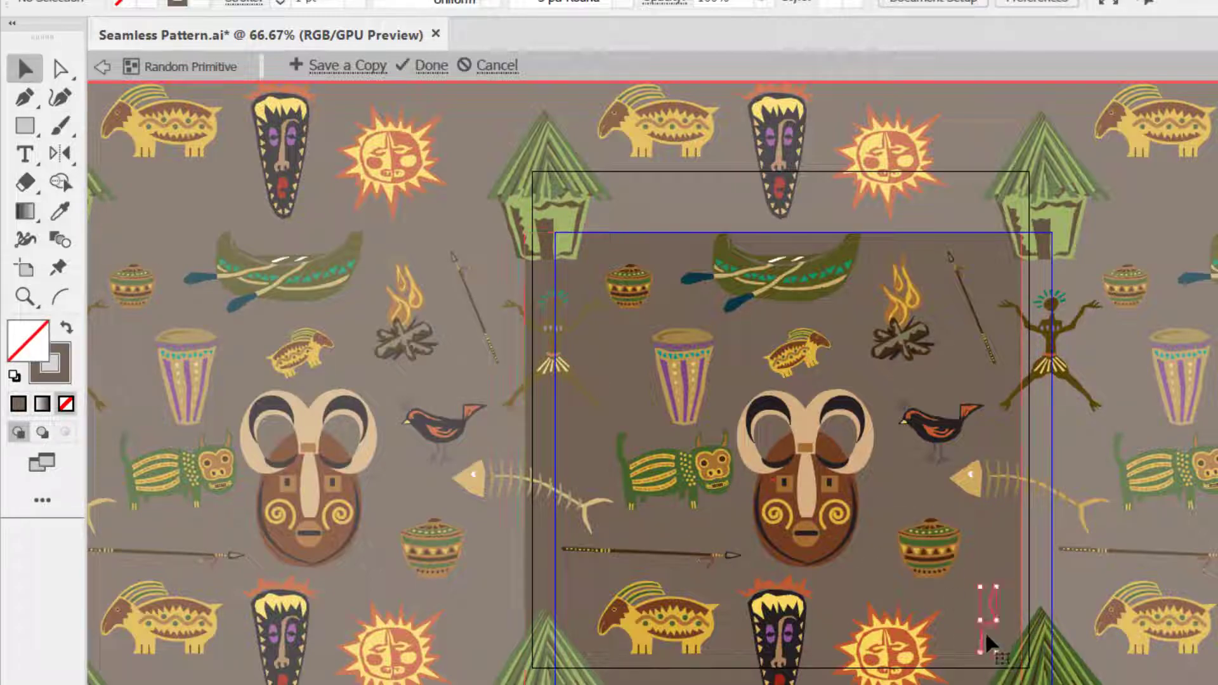
{"action": "double_click", "coordinate": [52, 374]}
{"action": "type", "text": "49413b"}
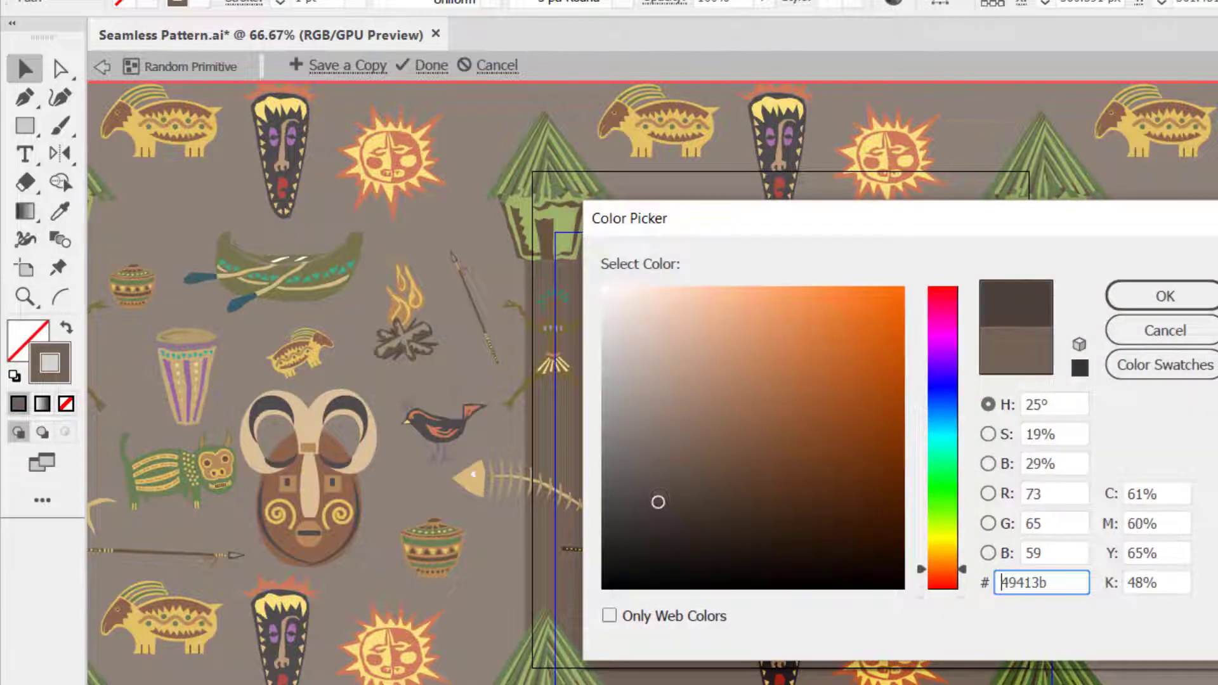
{"action": "left_click", "coordinate": [1164, 296]}
Paint ten dark brown squiggles into the gaps throughout the Random Primitive tile
{"action": "key", "text": "b"}
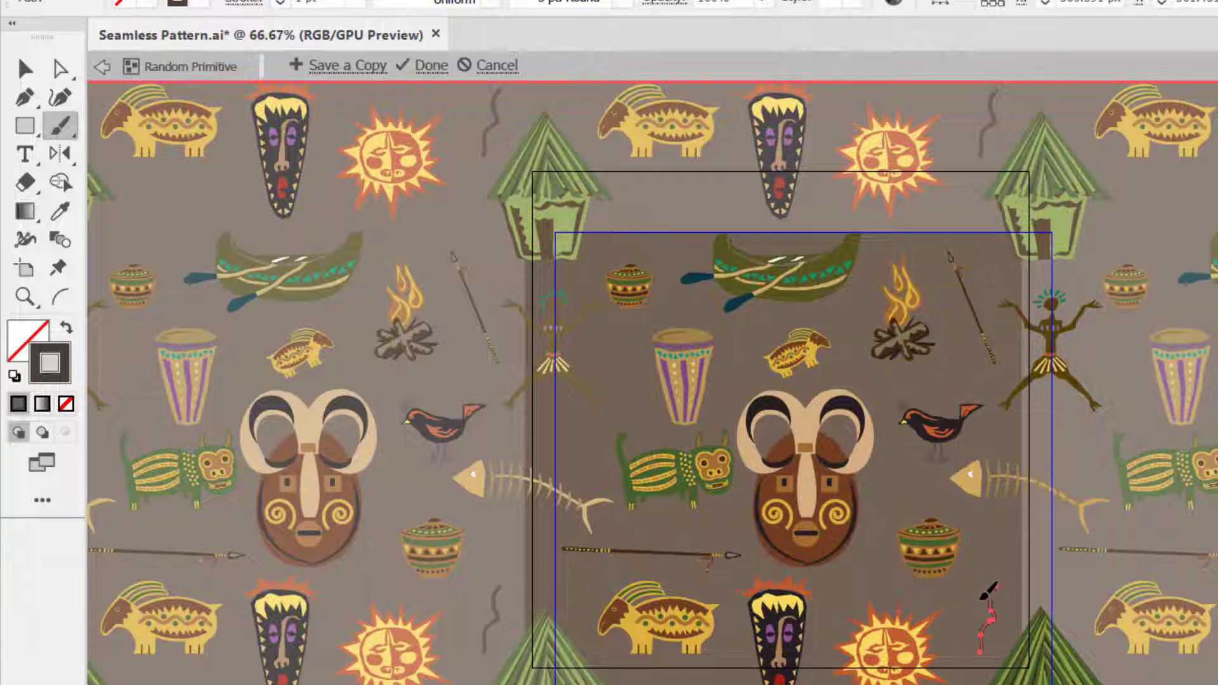
{"action": "left_click_drag", "start_coordinate": [986, 593], "coordinate": [980, 600]}
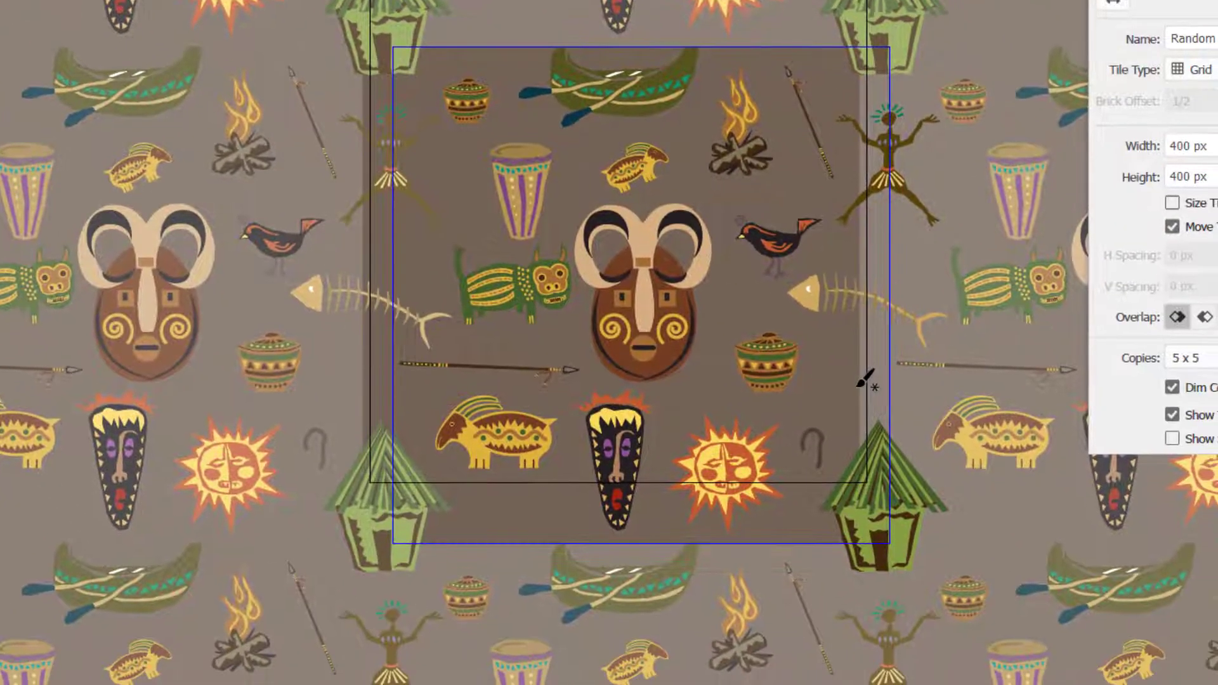
{"action": "left_click_drag", "start_coordinate": [833, 401], "coordinate": [819, 467]}
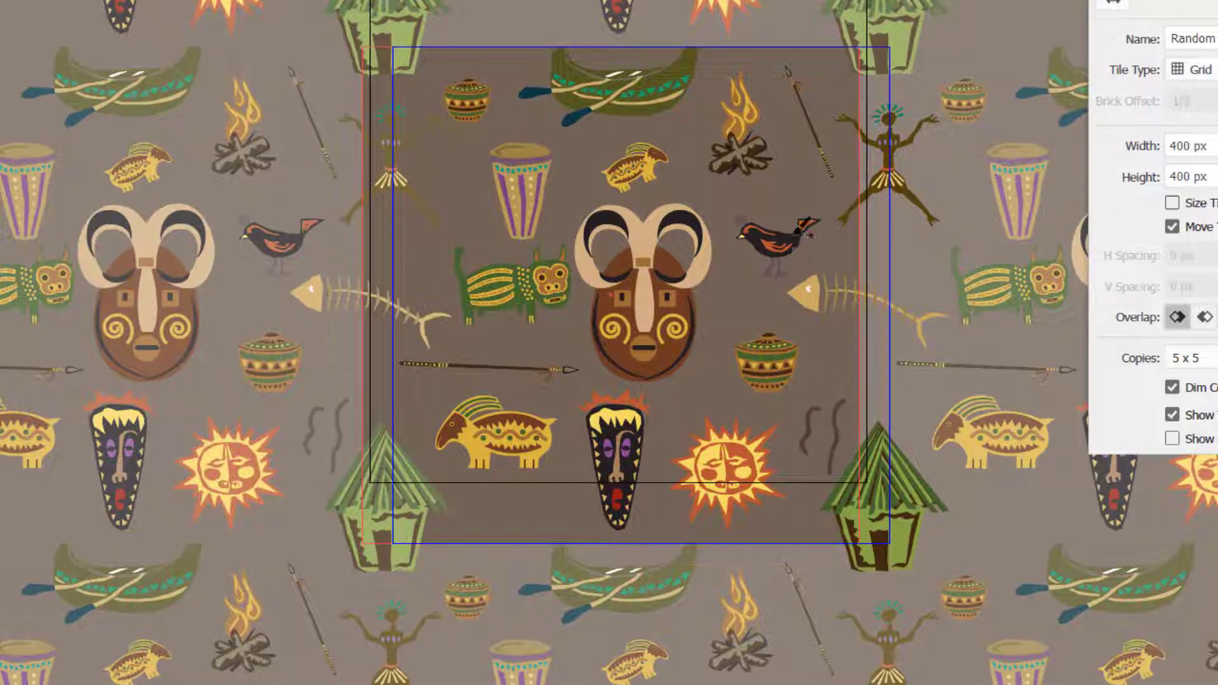
{"action": "left_click_drag", "start_coordinate": [754, 193], "coordinate": [797, 189]}
{"action": "left_click_drag", "start_coordinate": [579, 149], "coordinate": [567, 206]}
{"action": "left_click_drag", "start_coordinate": [460, 155], "coordinate": [489, 228]}
{"action": "left_click_drag", "start_coordinate": [863, 241], "coordinate": [916, 238]}
{"action": "left_click_drag", "start_coordinate": [673, 406], "coordinate": [704, 385]}
{"action": "left_click_drag", "start_coordinate": [483, 488], "coordinate": [577, 520]}
{"action": "left_click_drag", "start_coordinate": [720, 289], "coordinate": [758, 322]}
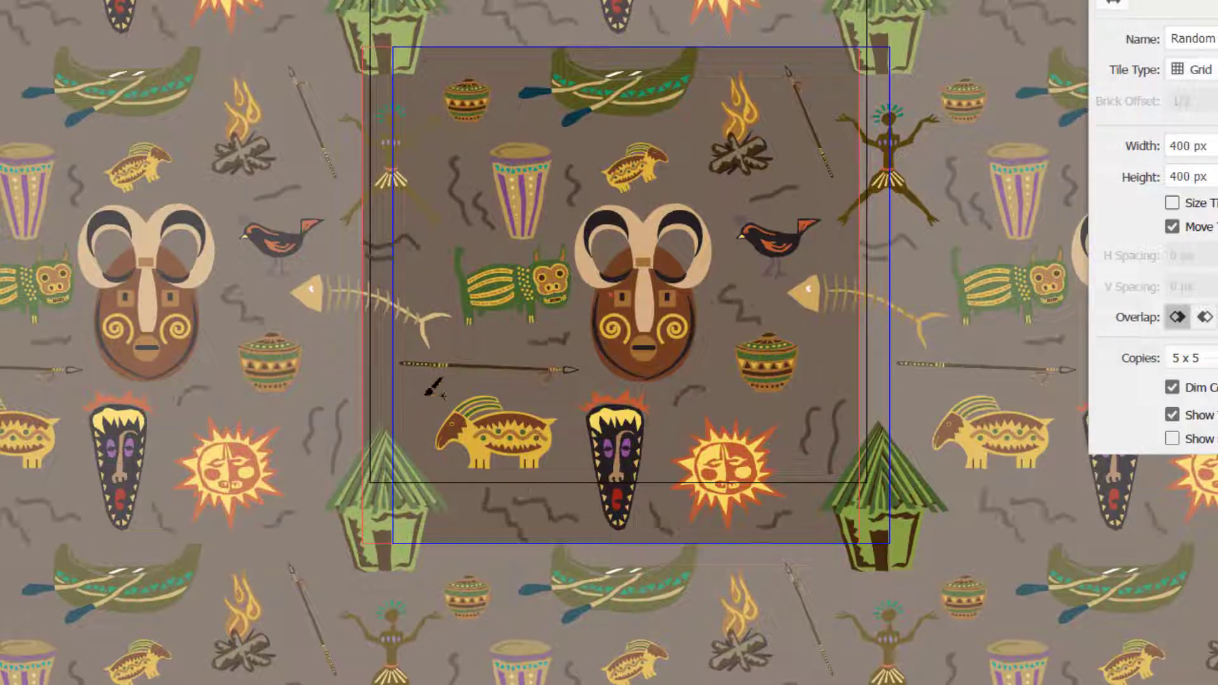
{"action": "left_click_drag", "start_coordinate": [381, 400], "coordinate": [441, 380]}
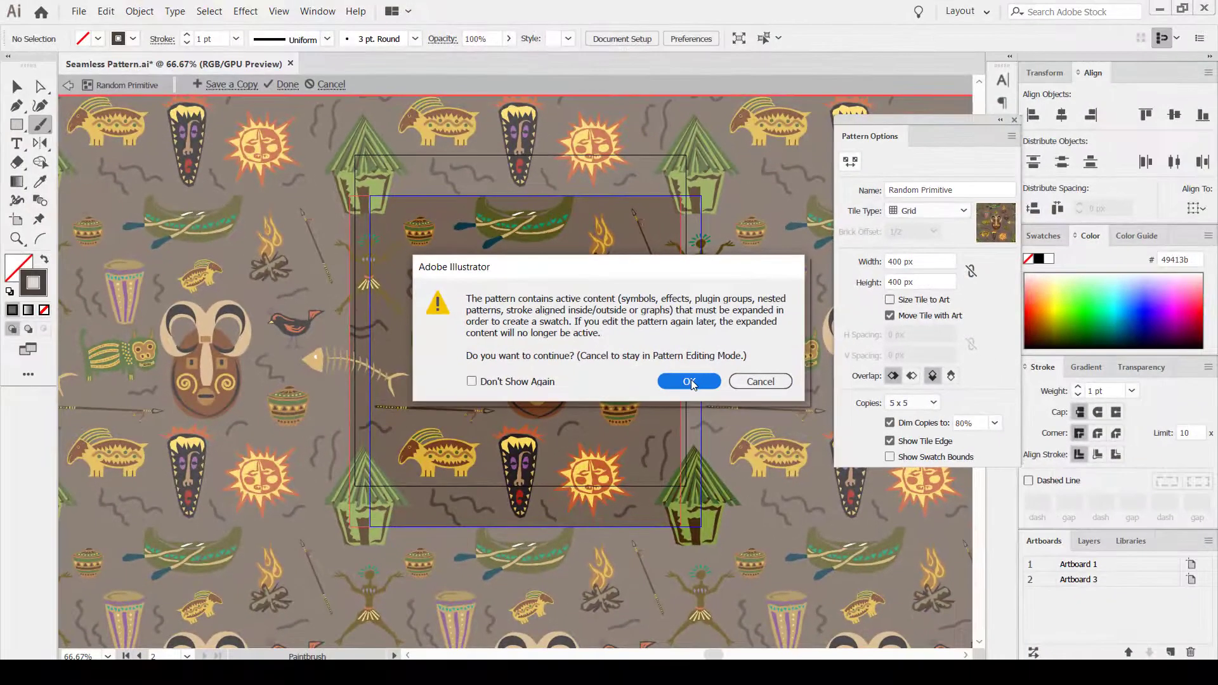
Accept the expansion warning to save the Random Primitive pattern, and bring the other artboards into view
{"action": "left_click", "coordinate": [691, 379]}
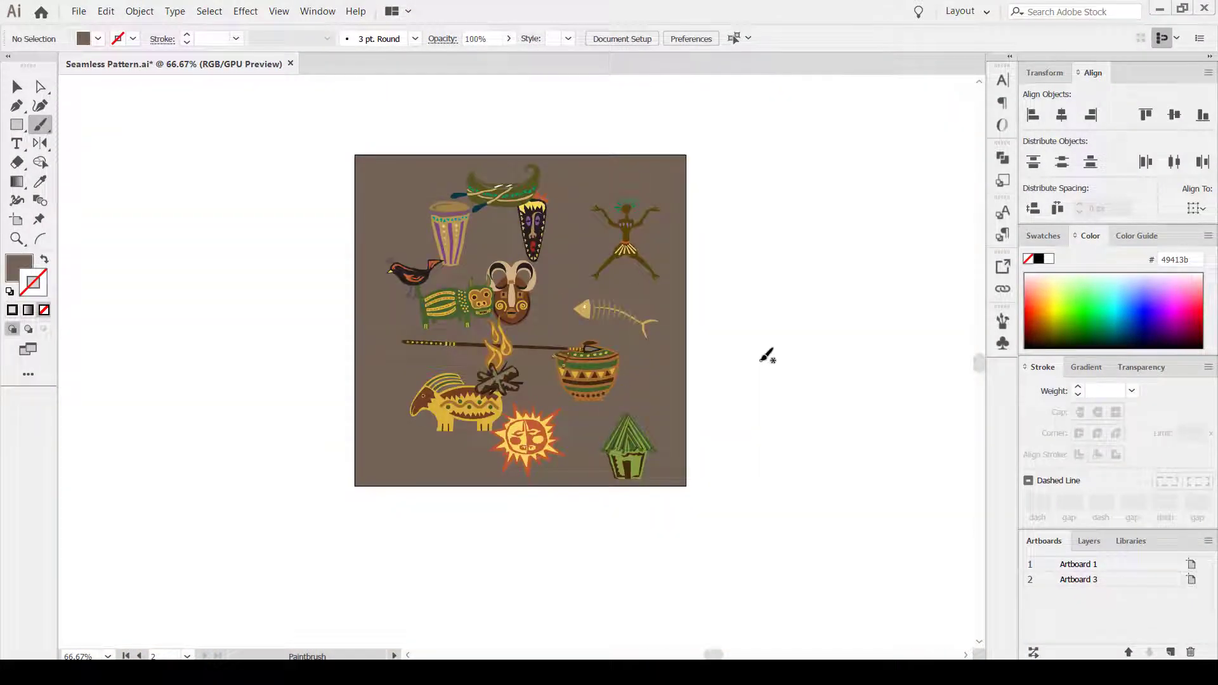
{"action": "key", "text": "v"}
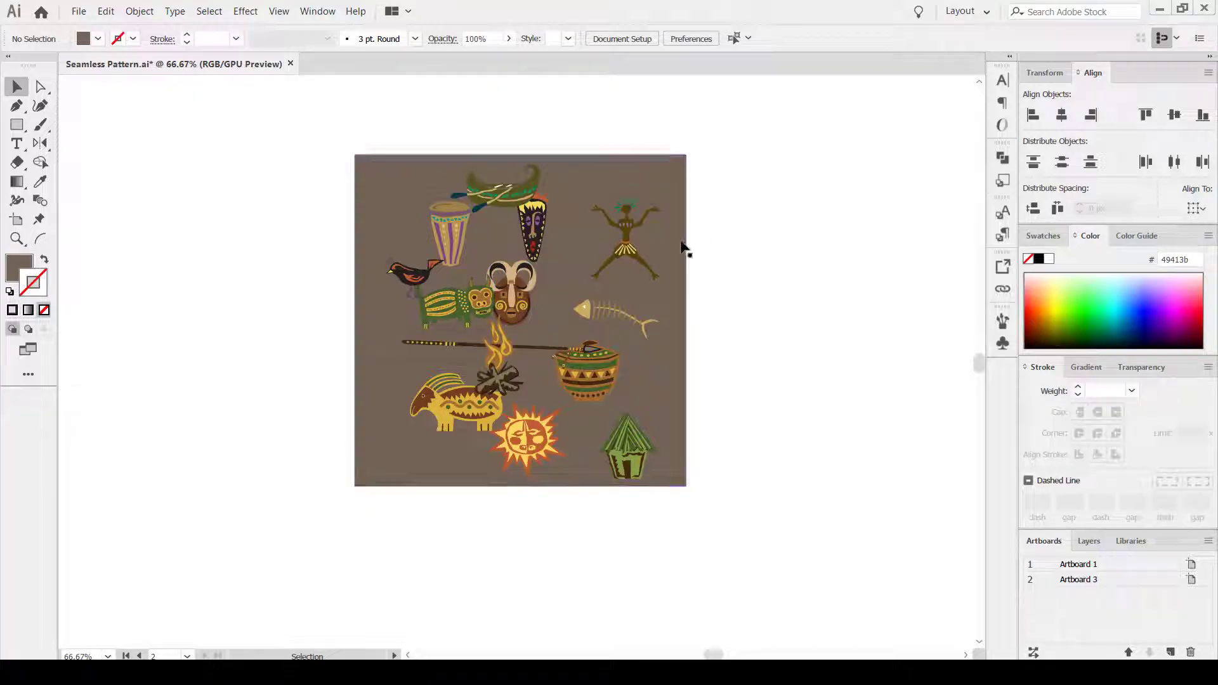
{"action": "scroll", "coordinate": [704, 237], "scroll_direction": "down", "scroll_amount": 2}
{"action": "mouse_move", "coordinate": [719, 245]}
{"action": "left_mouse_down"}
{"action": "mouse_move", "coordinate": [467, 204]}
{"action": "mouse_move", "coordinate": [636, 290]}
{"action": "left_mouse_up"}
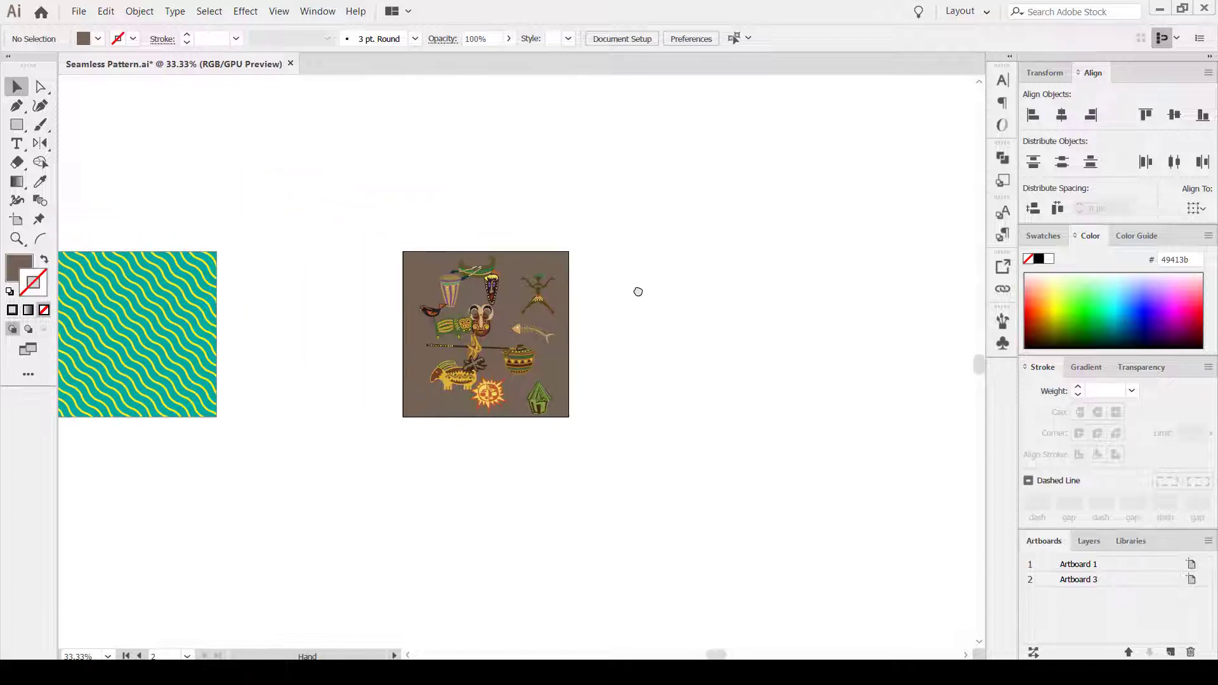
Draw a 676 × 786 px rectangle beside the tile and fill it with the Random Primitive pattern
{"action": "left_click", "coordinate": [15, 126]}
{"action": "left_click_drag", "start_coordinate": [674, 148], "coordinate": [955, 473]}
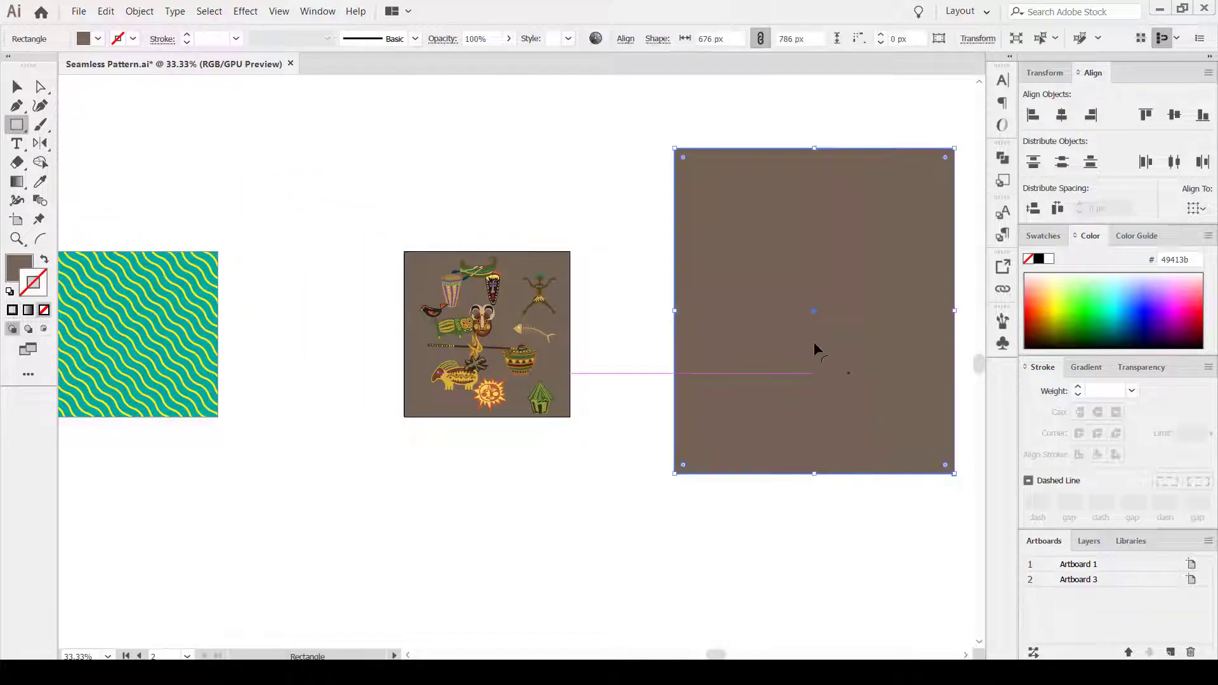
{"action": "left_click", "coordinate": [1042, 235]}
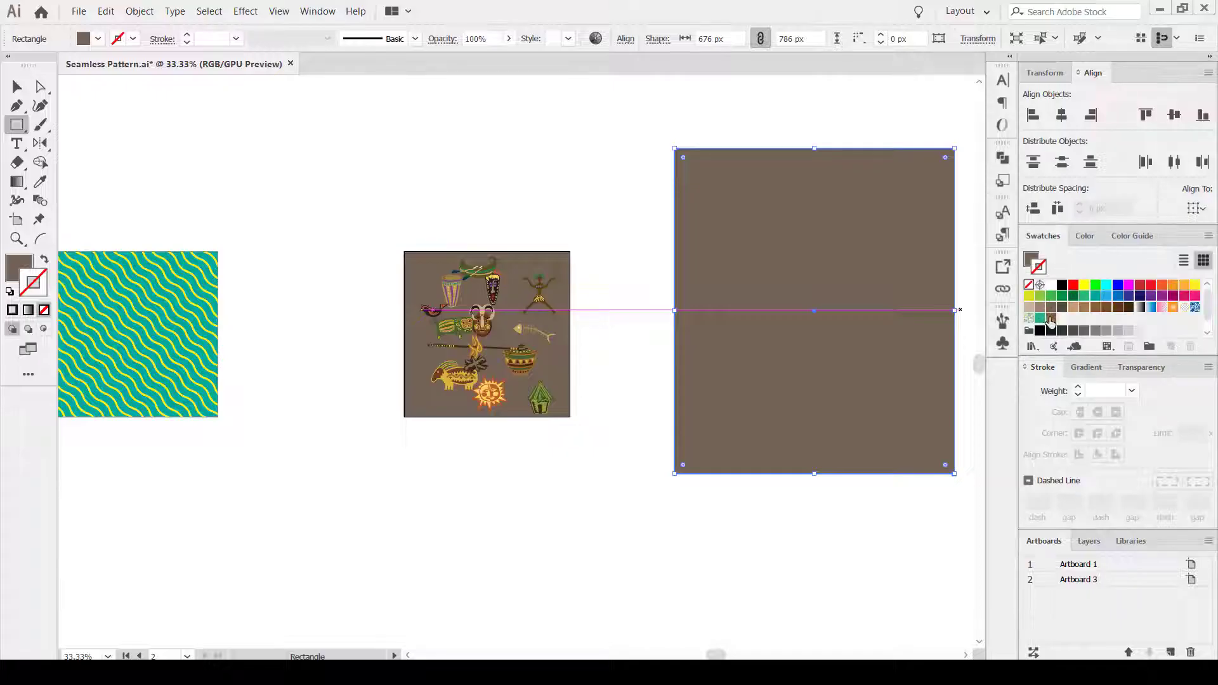
{"action": "left_click", "coordinate": [1050, 322]}
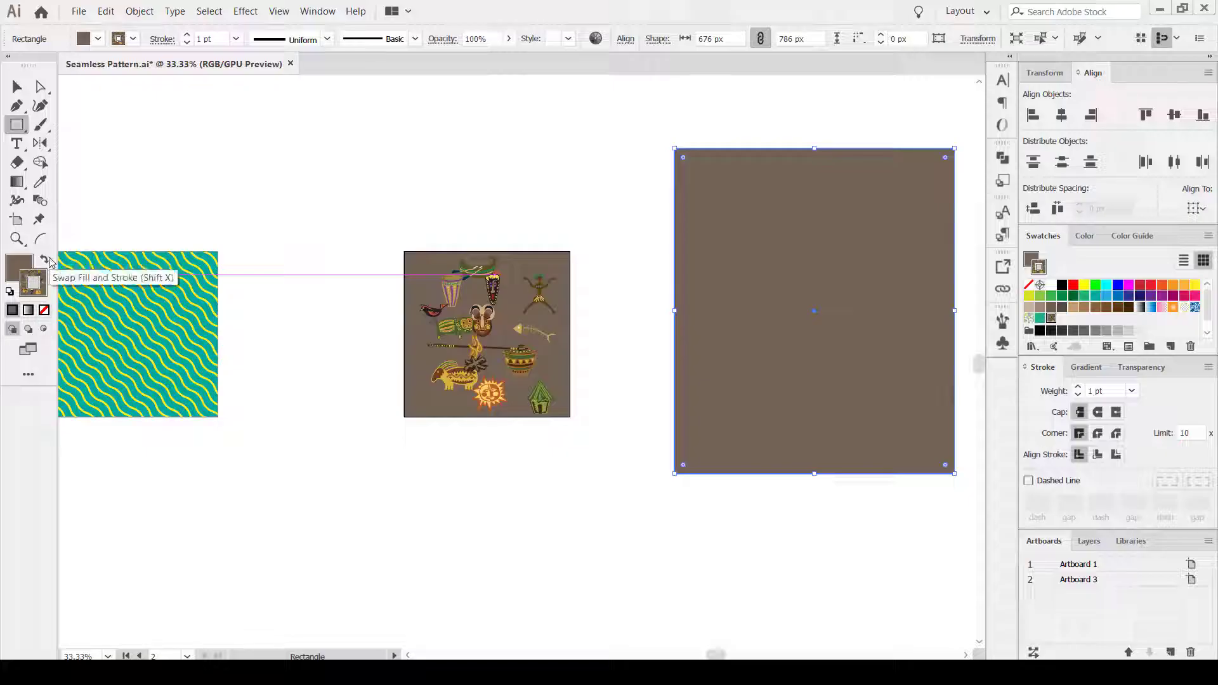
{"action": "left_click", "coordinate": [44, 260]}
{"action": "left_click", "coordinate": [19, 86]}
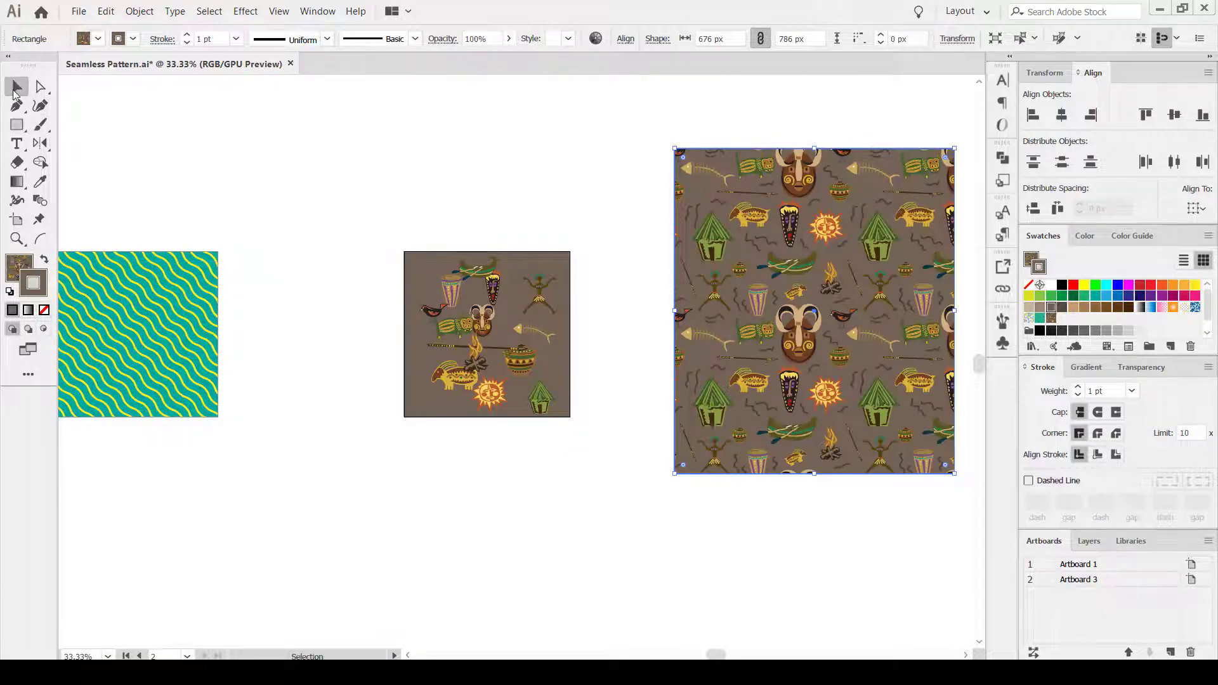
{"action": "left_click", "coordinate": [491, 152]}
{"action": "scroll", "coordinate": [753, 273], "scroll_direction": "up", "scroll_amount": 1}
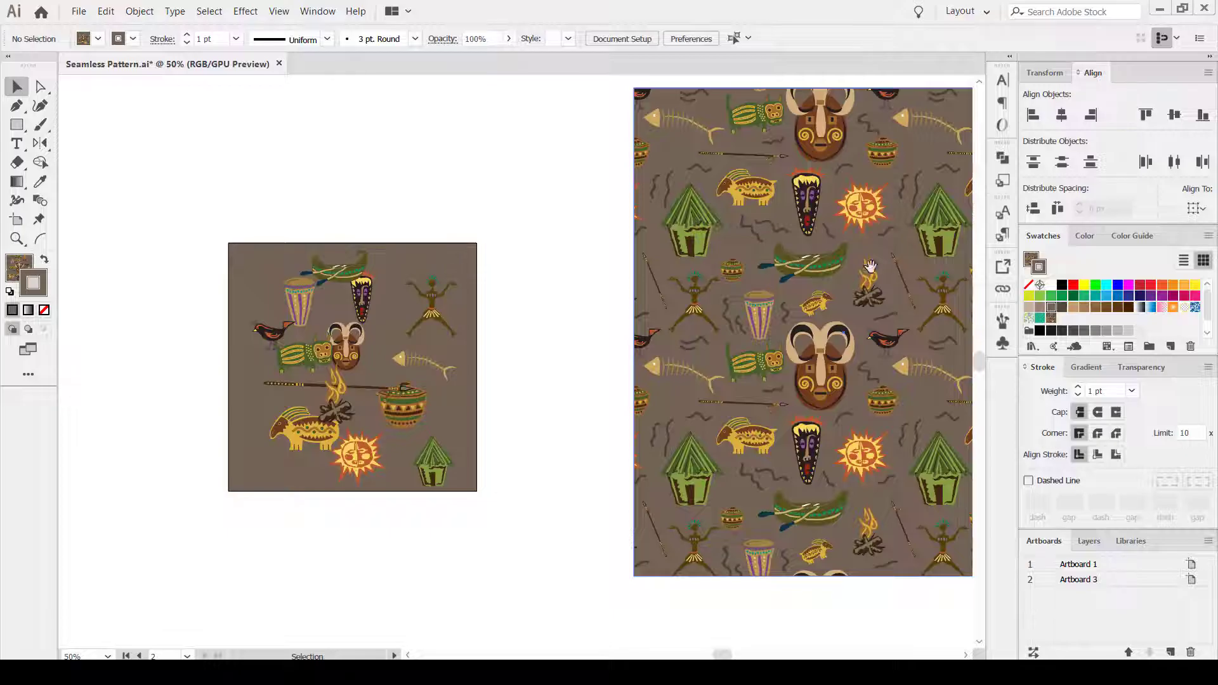
Centre the pattern rectangle and pick the brown tribal pattern swatch in the Swatches panel
{"action": "left_click_drag", "start_coordinate": [869, 266], "coordinate": [691, 285]}
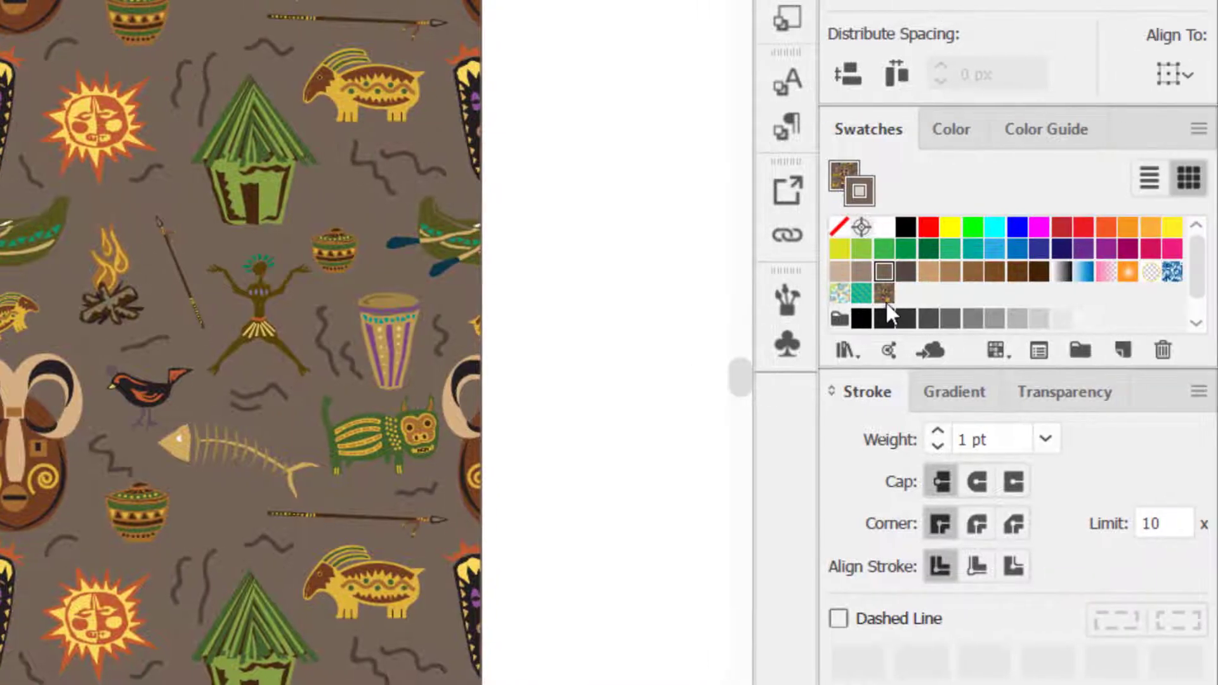
{"action": "left_click", "coordinate": [888, 295]}
Shrink the green striped animal in the brown pattern, nudge it right, and finish pattern editing
{"action": "double_click", "coordinate": [884, 298]}
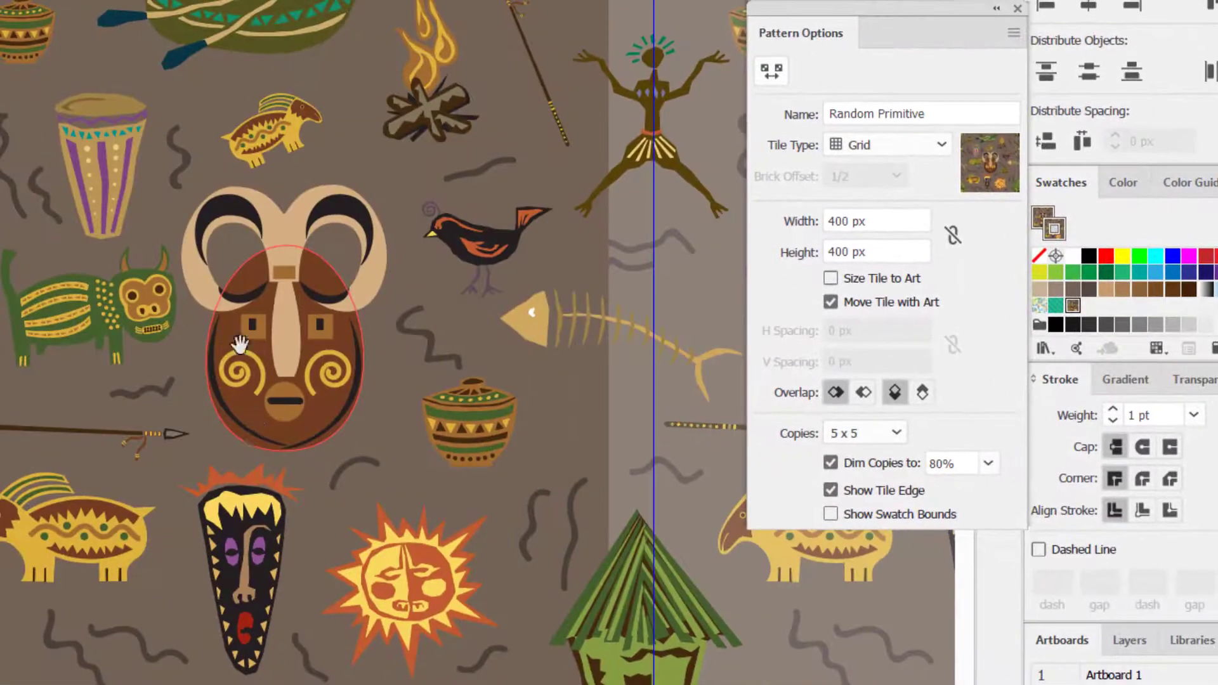
{"action": "left_click_drag", "start_coordinate": [240, 344], "coordinate": [354, 342]}
{"action": "left_click", "coordinate": [264, 310]}
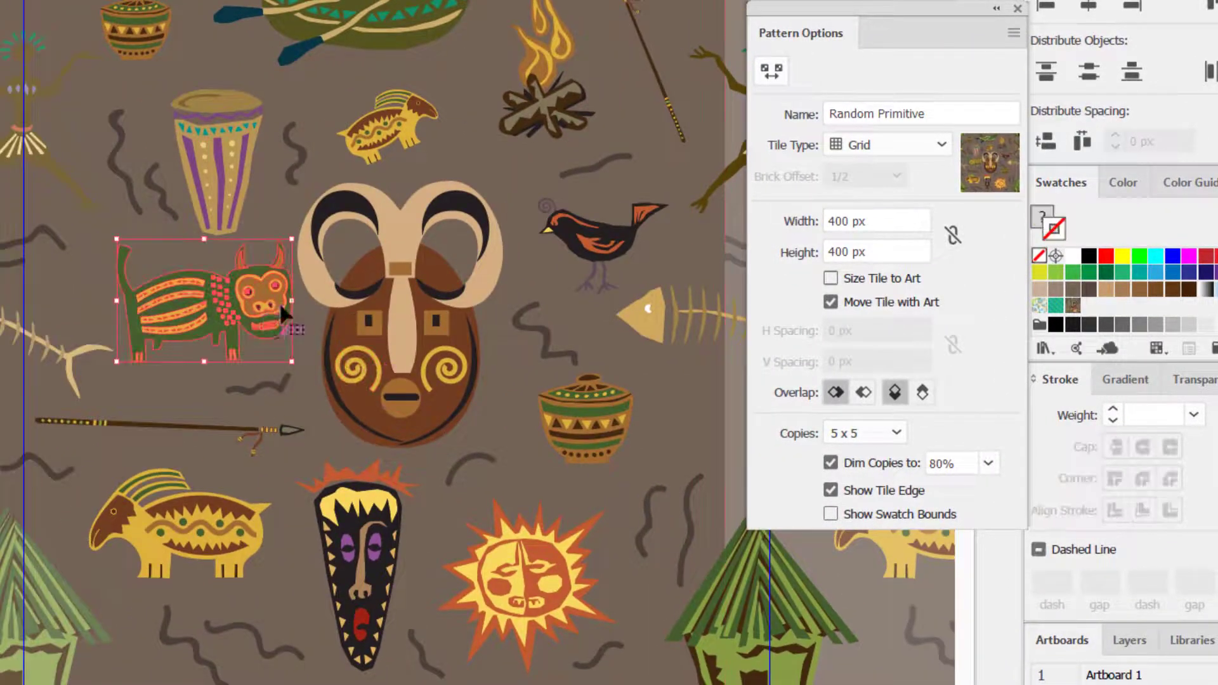
{"action": "left_click_drag", "start_coordinate": [287, 242], "coordinate": [252, 268]}
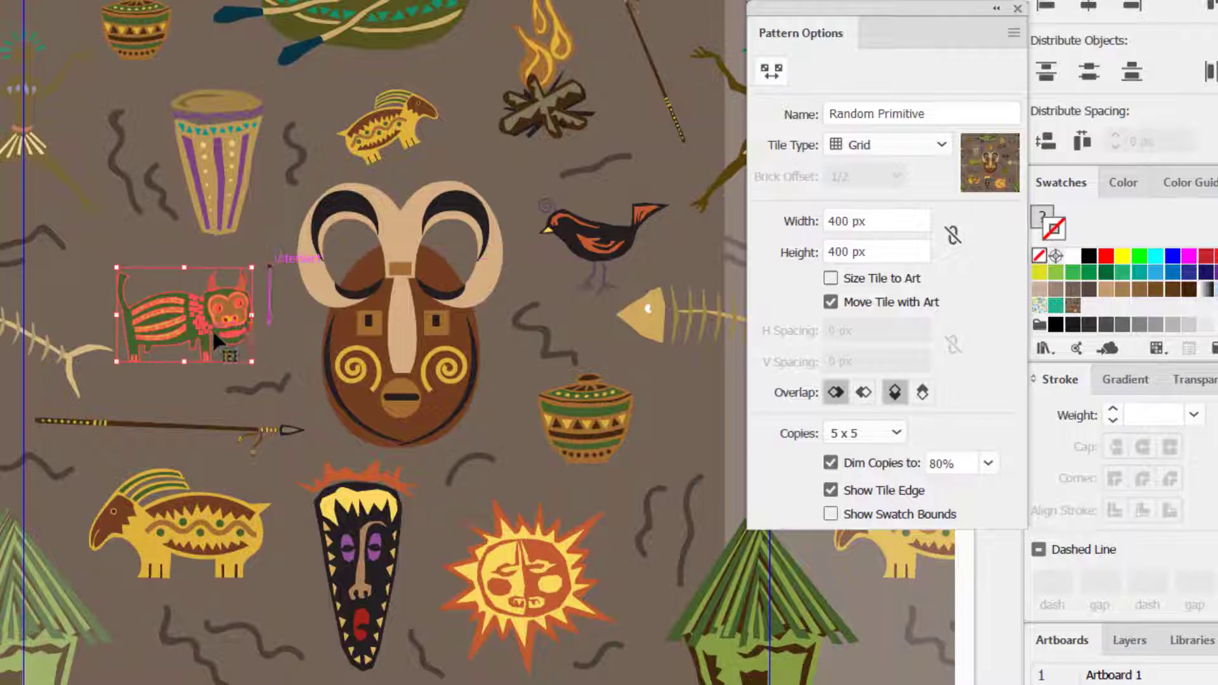
{"action": "left_click_drag", "start_coordinate": [217, 326], "coordinate": [227, 325]}
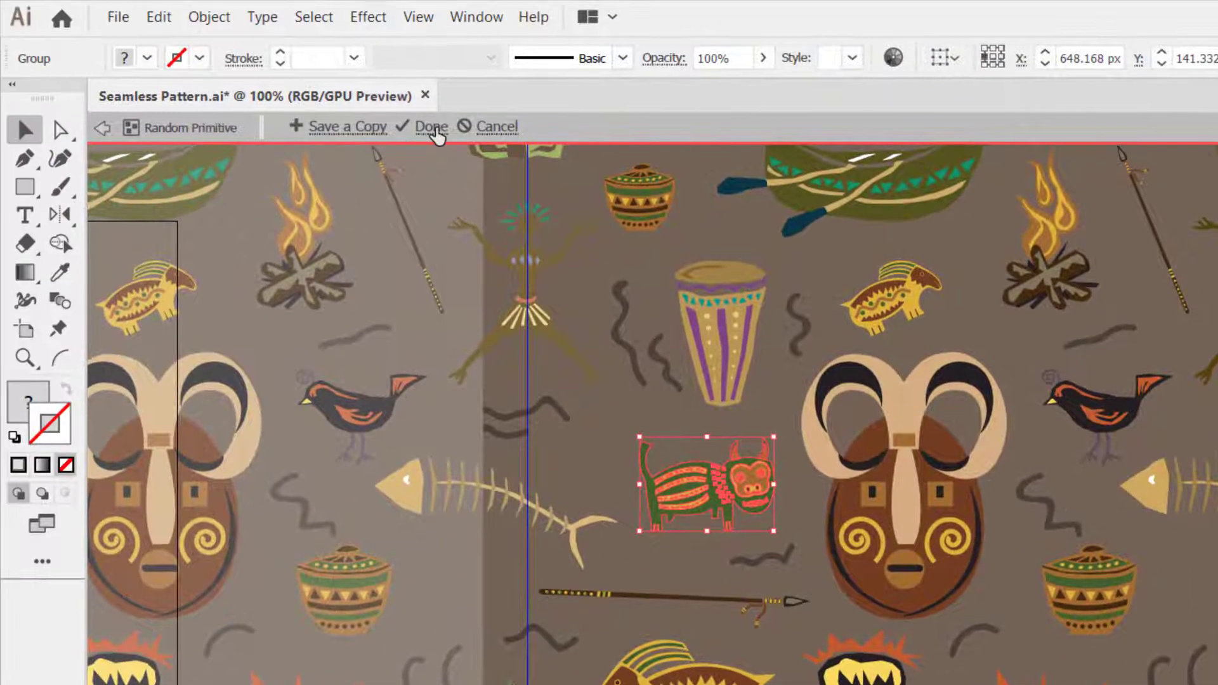
{"action": "left_click", "coordinate": [421, 126]}
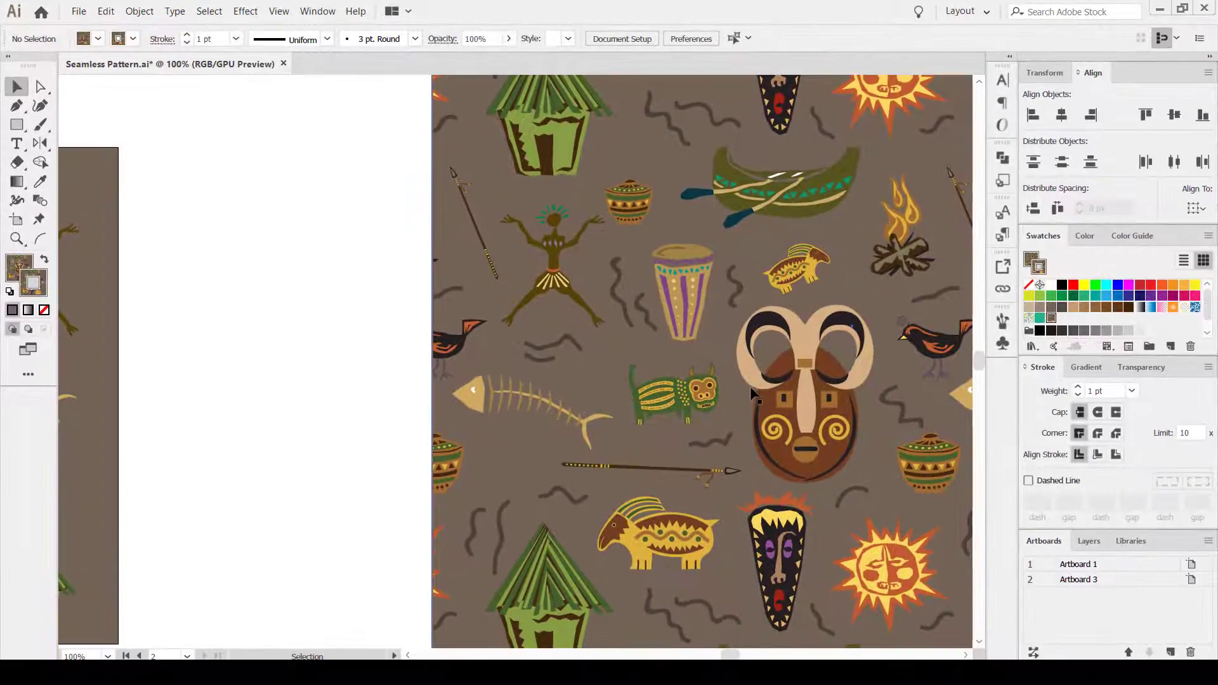
{"action": "key", "text": "ctrl+minus"}
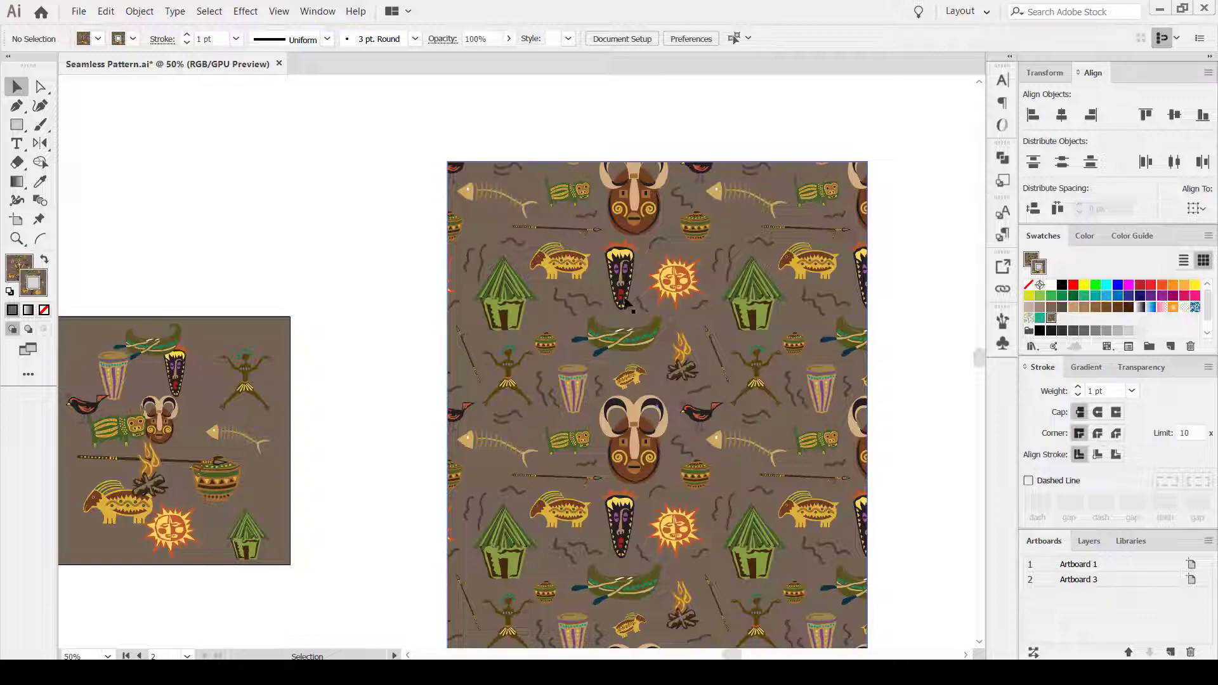
{"action": "scroll", "coordinate": [626, 304], "scroll_direction": "left", "scroll_amount": 3}
{"action": "scroll", "coordinate": [625, 304], "scroll_direction": "down", "scroll_amount": 1}
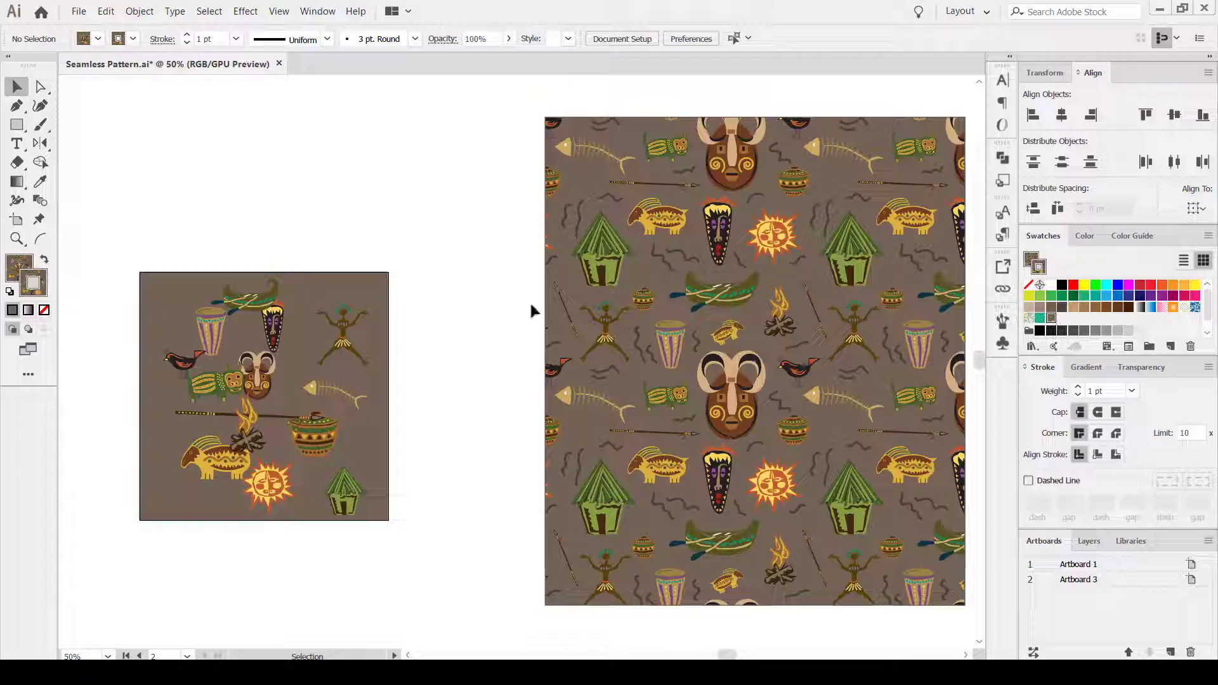
{"action": "scroll", "coordinate": [531, 311], "scroll_direction": "left", "scroll_amount": 4}
{"action": "scroll", "coordinate": [532, 311], "scroll_direction": "down", "scroll_amount": 1}
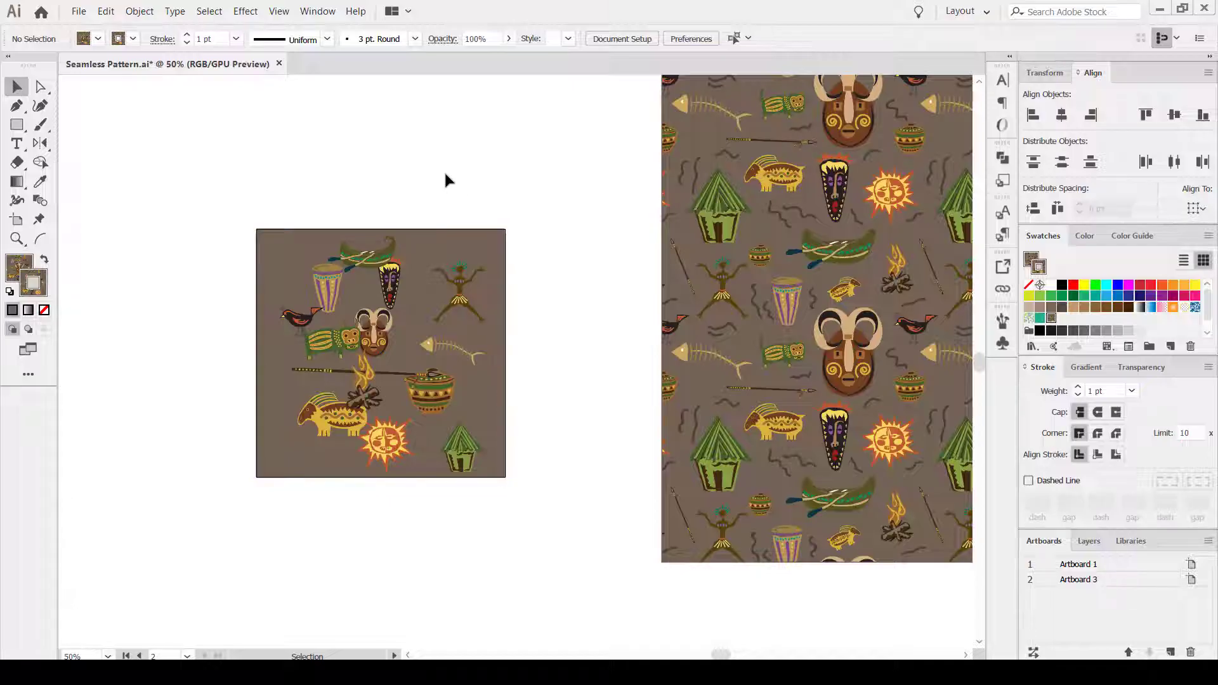
Select and delete all the loose artwork in the left tile
{"action": "left_click_drag", "start_coordinate": [239, 184], "coordinate": [548, 525]}
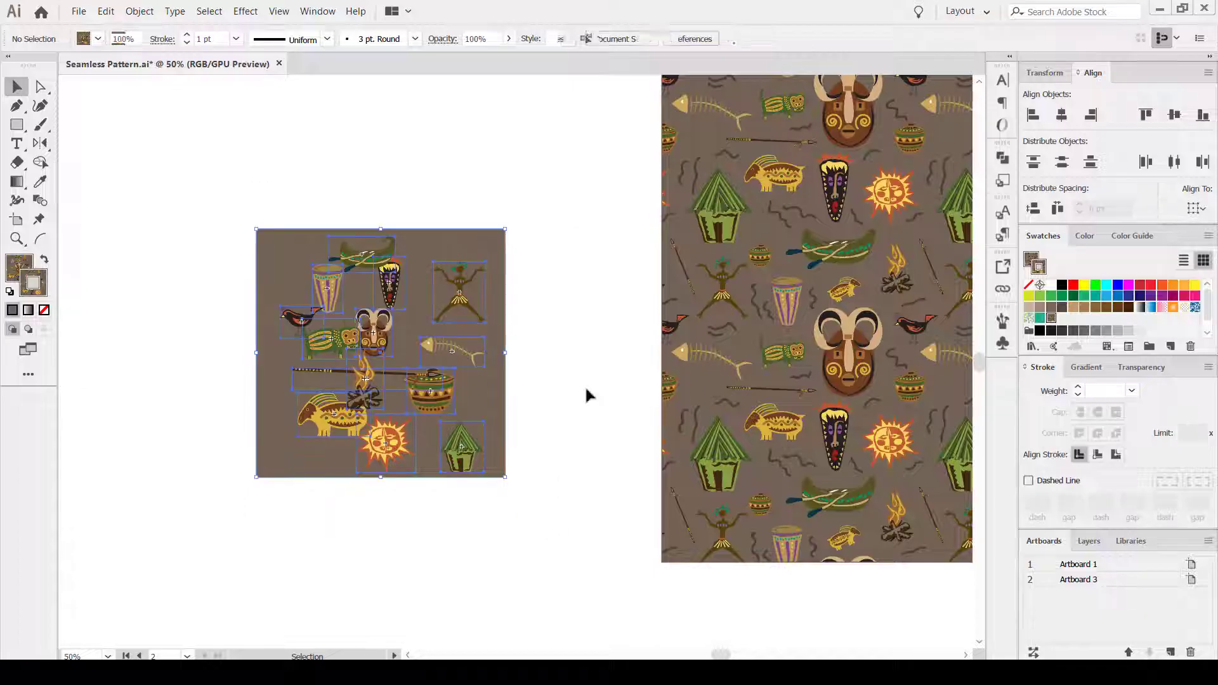
{"action": "left_click", "coordinate": [549, 228]}
{"action": "left_click_drag", "start_coordinate": [239, 198], "coordinate": [554, 510]}
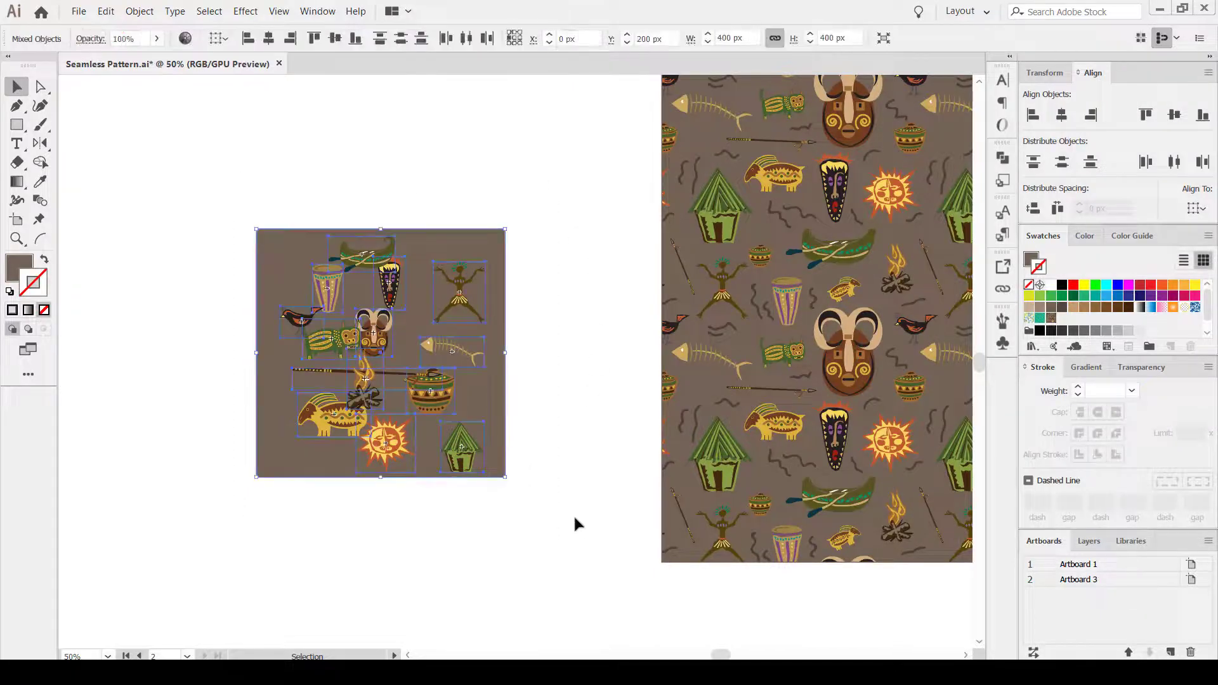
{"action": "key", "text": "Delete"}
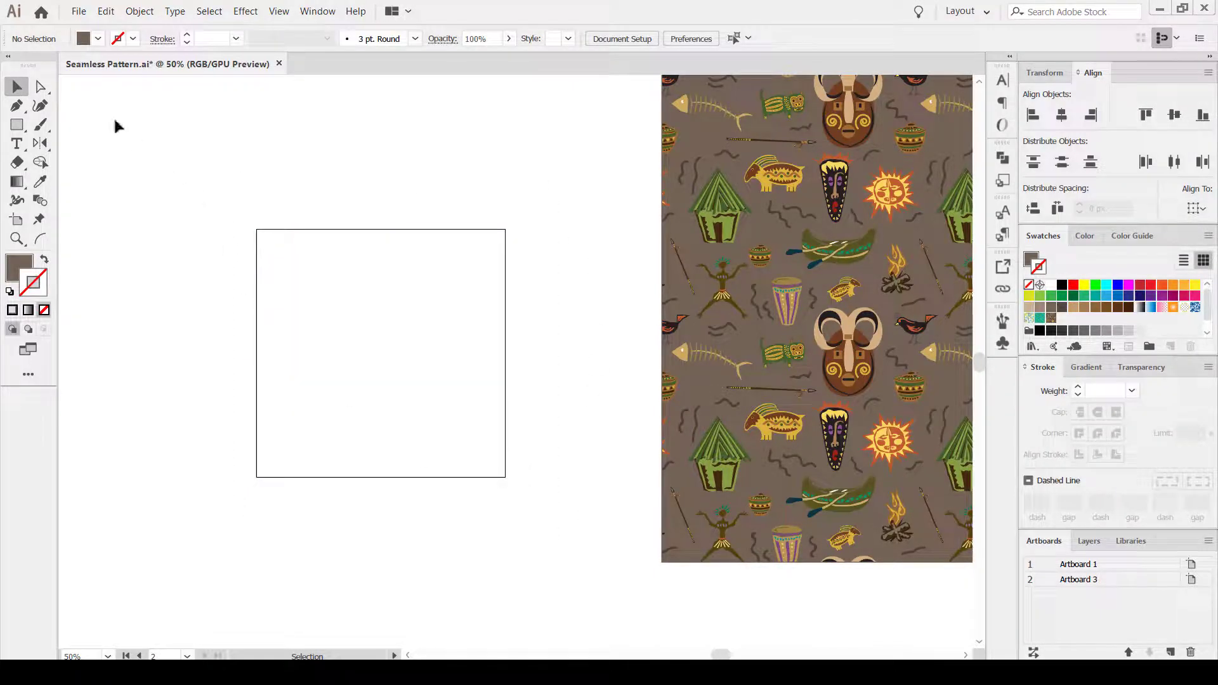
Create a 400 × 400 px square in its place and fill it with the brown tribal pattern
{"action": "key", "text": "comma"}
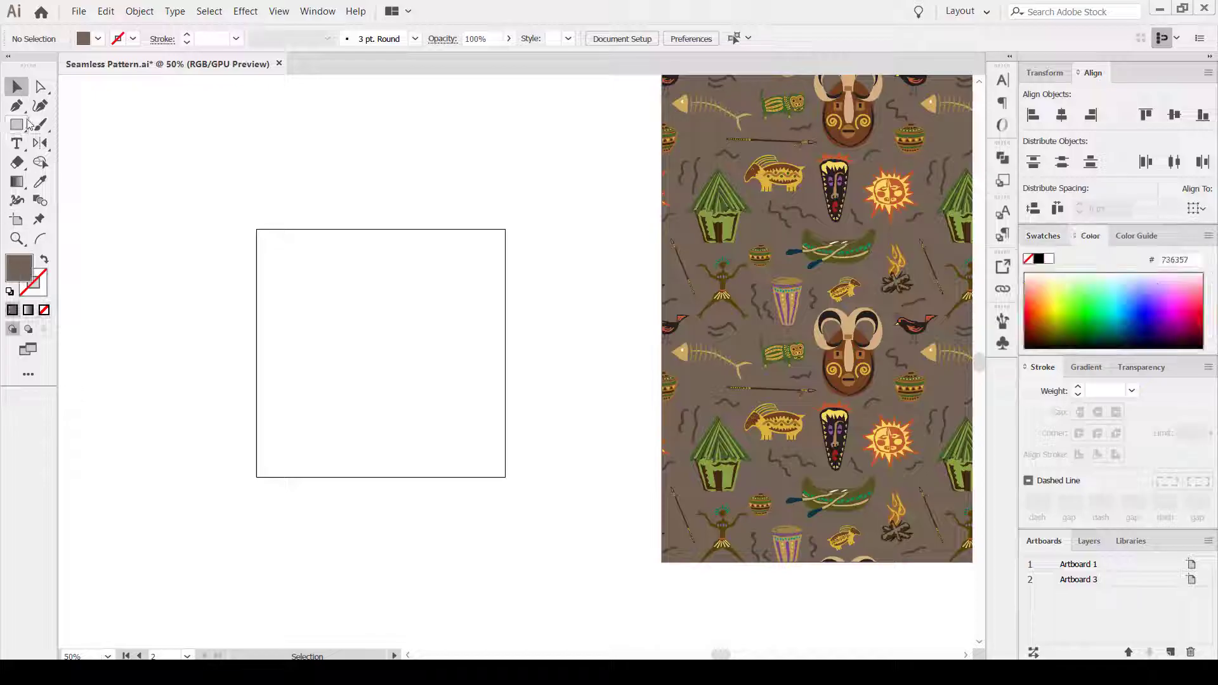
{"action": "left_click", "coordinate": [28, 125]}
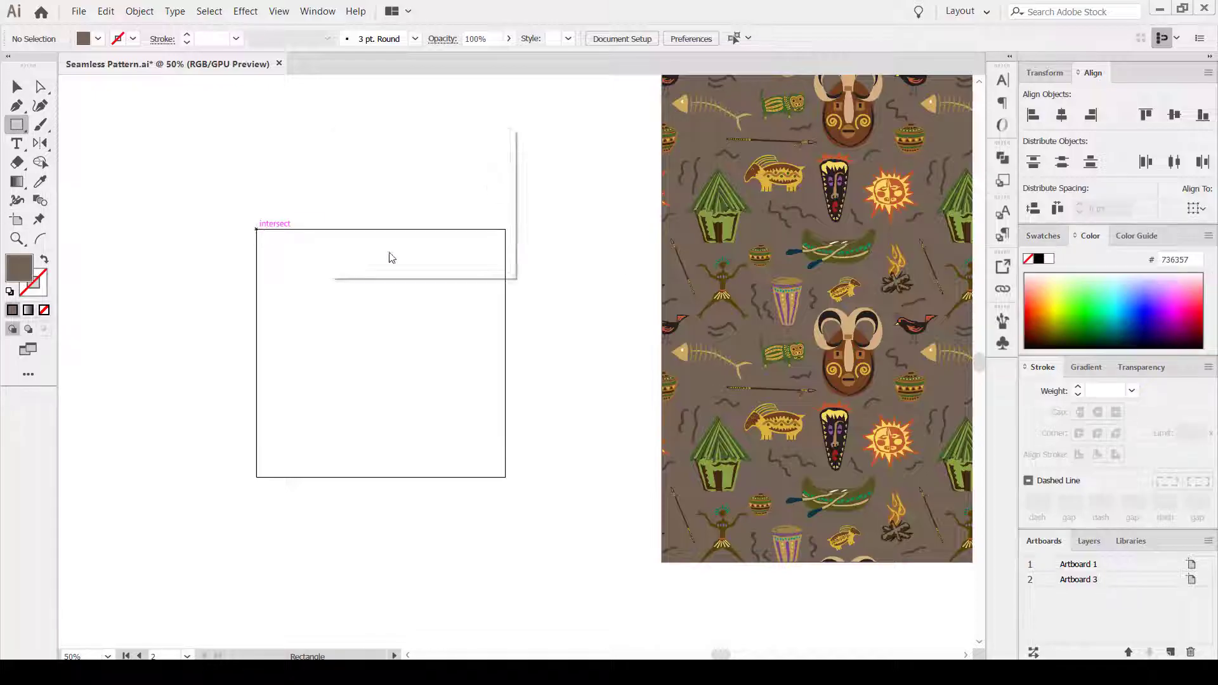
{"action": "type", "text": "400"}
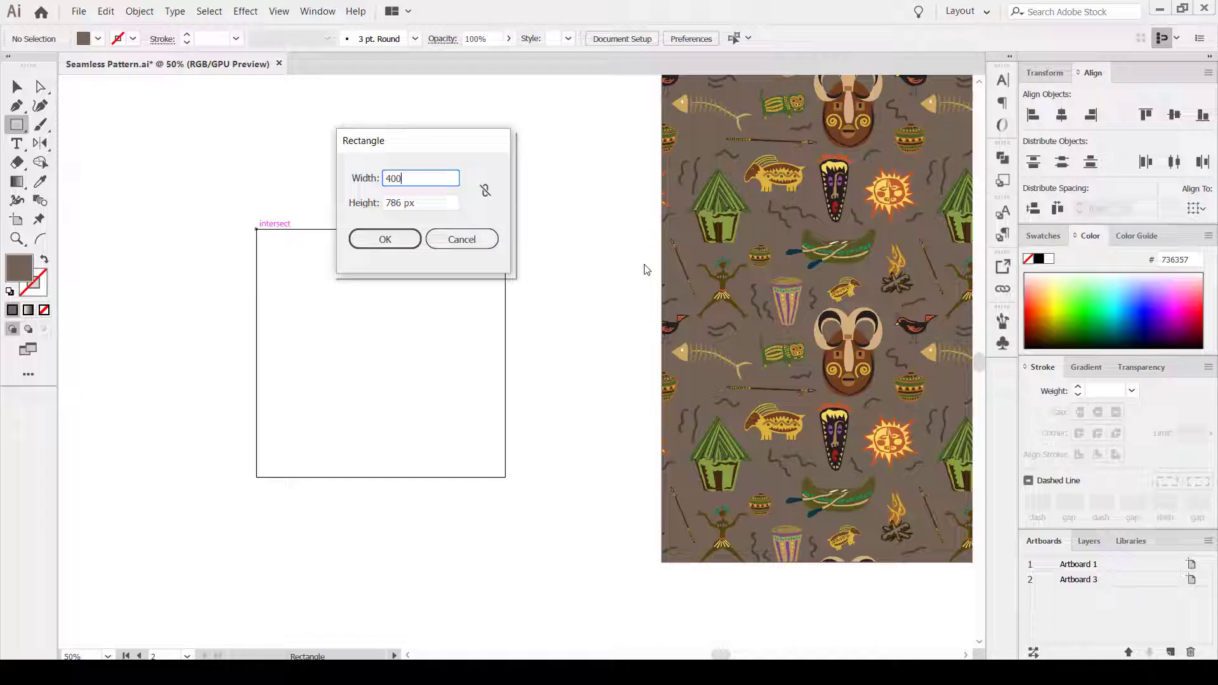
{"action": "key", "text": "Tab"}
{"action": "type", "text": "4"}
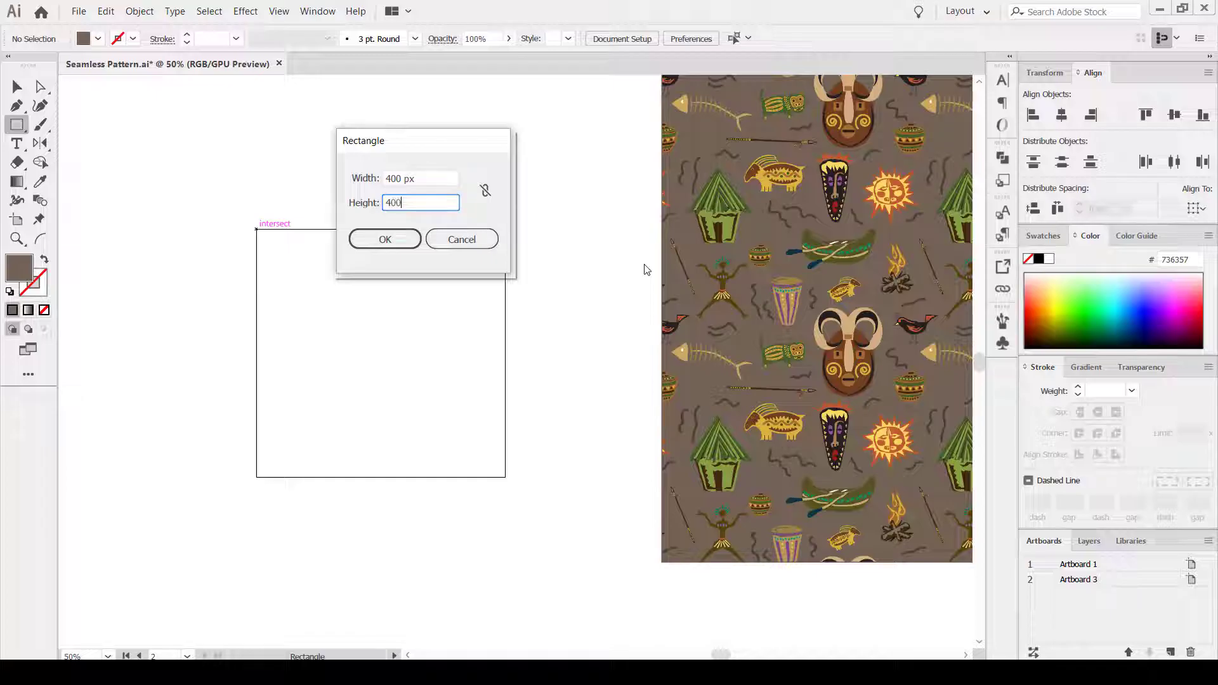
{"action": "key", "text": "Return"}
{"action": "key", "text": "v"}
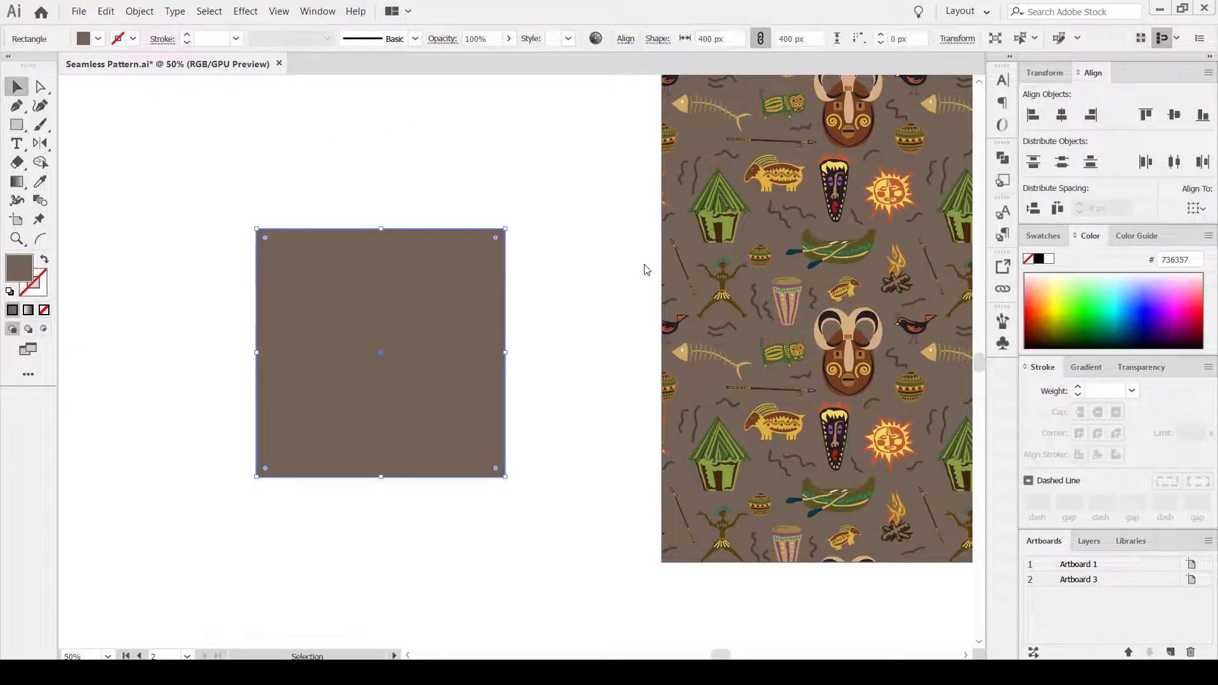
{"action": "left_click", "coordinate": [1043, 235]}
{"action": "left_click", "coordinate": [1052, 319]}
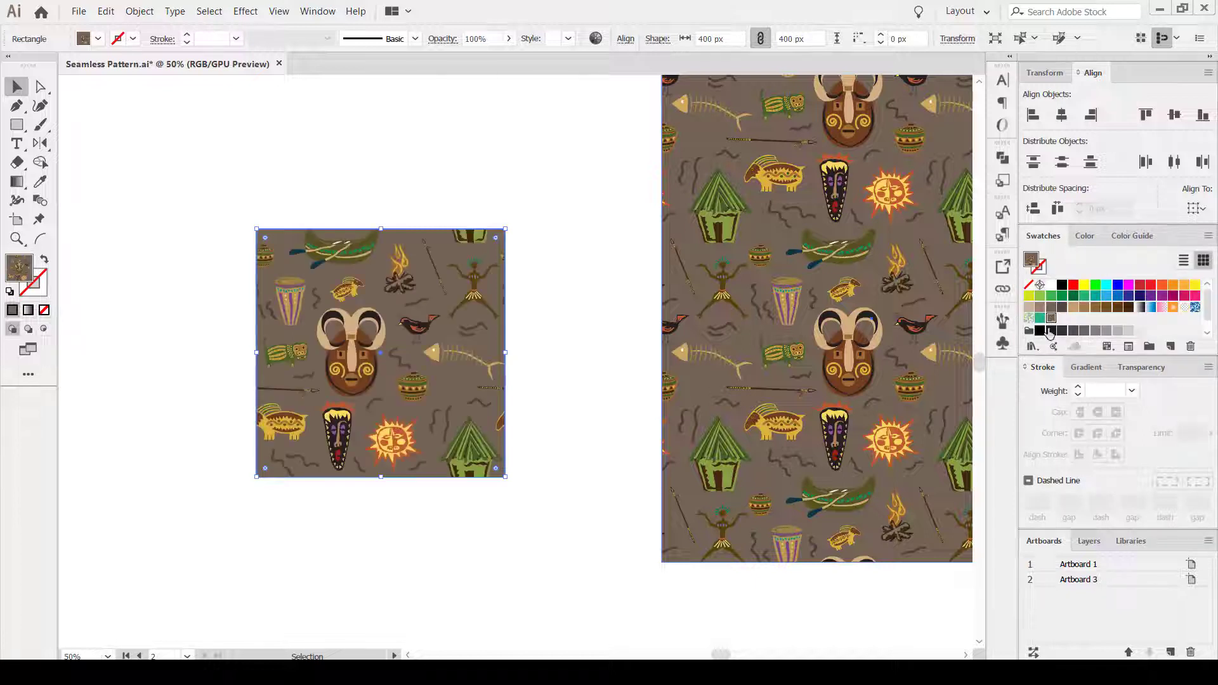
{"action": "left_click", "coordinate": [602, 287]}
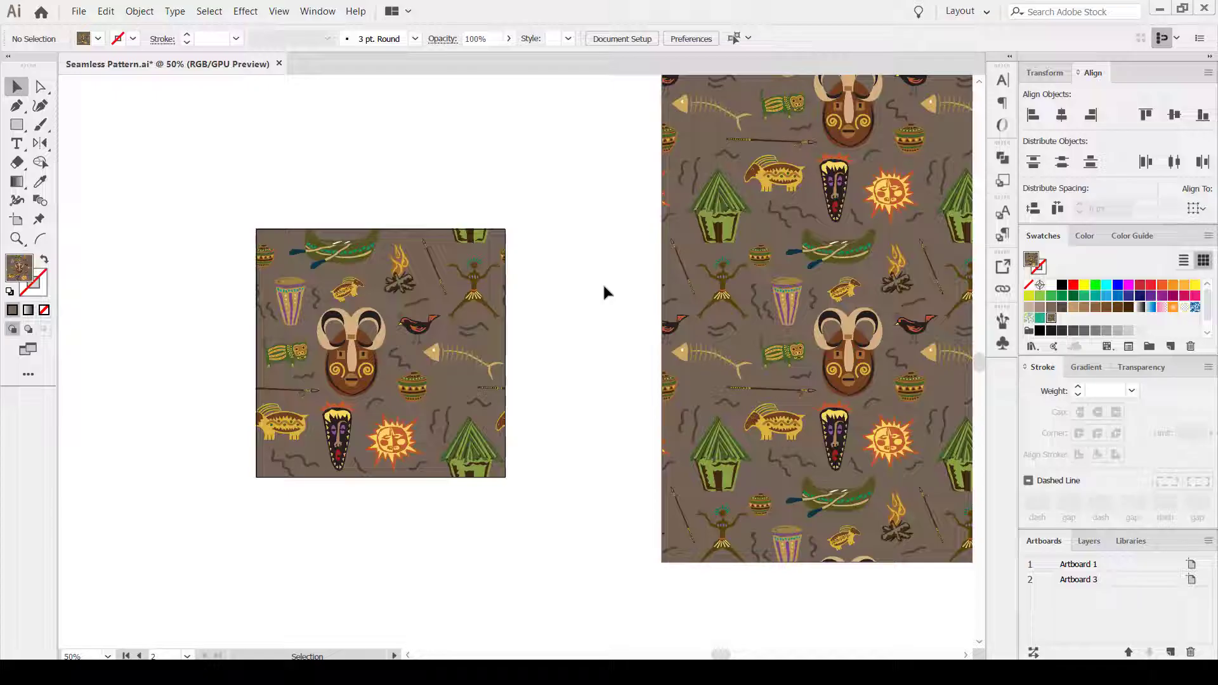
{"action": "key", "text": "ctrl+minus"}
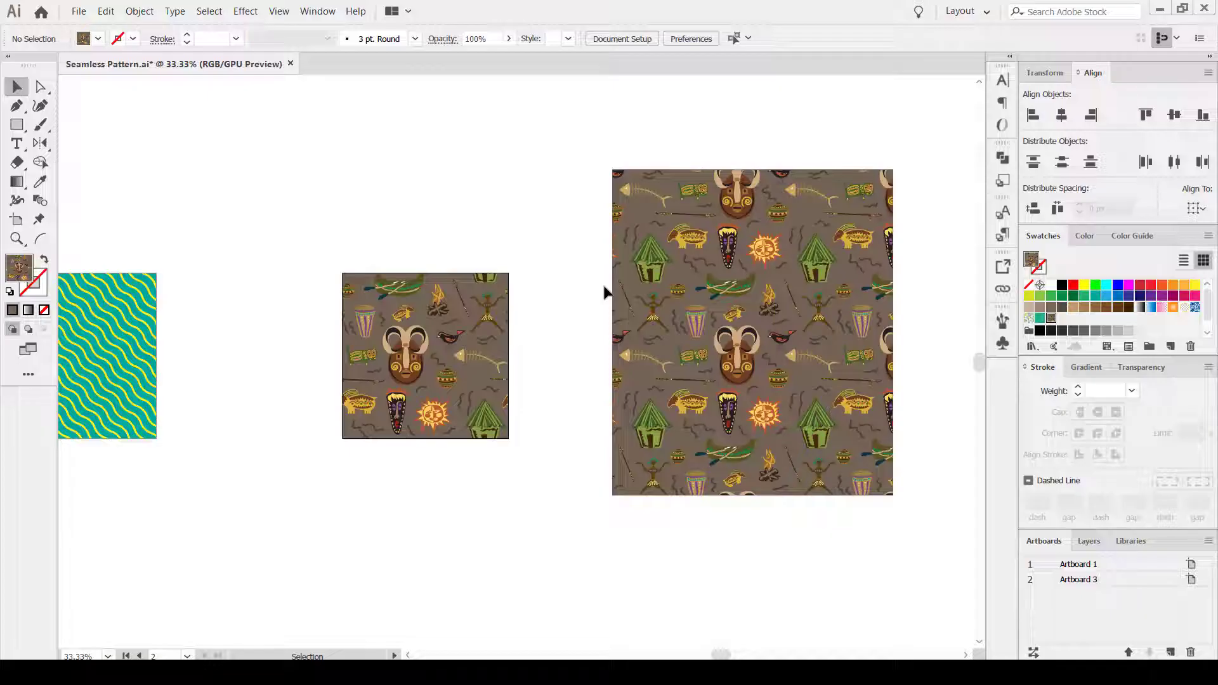
Delete the large pattern preview square, centre both tiles, and save Seamless Pattern.ai
{"action": "left_click", "coordinate": [672, 289]}
{"action": "key", "text": "Delete"}
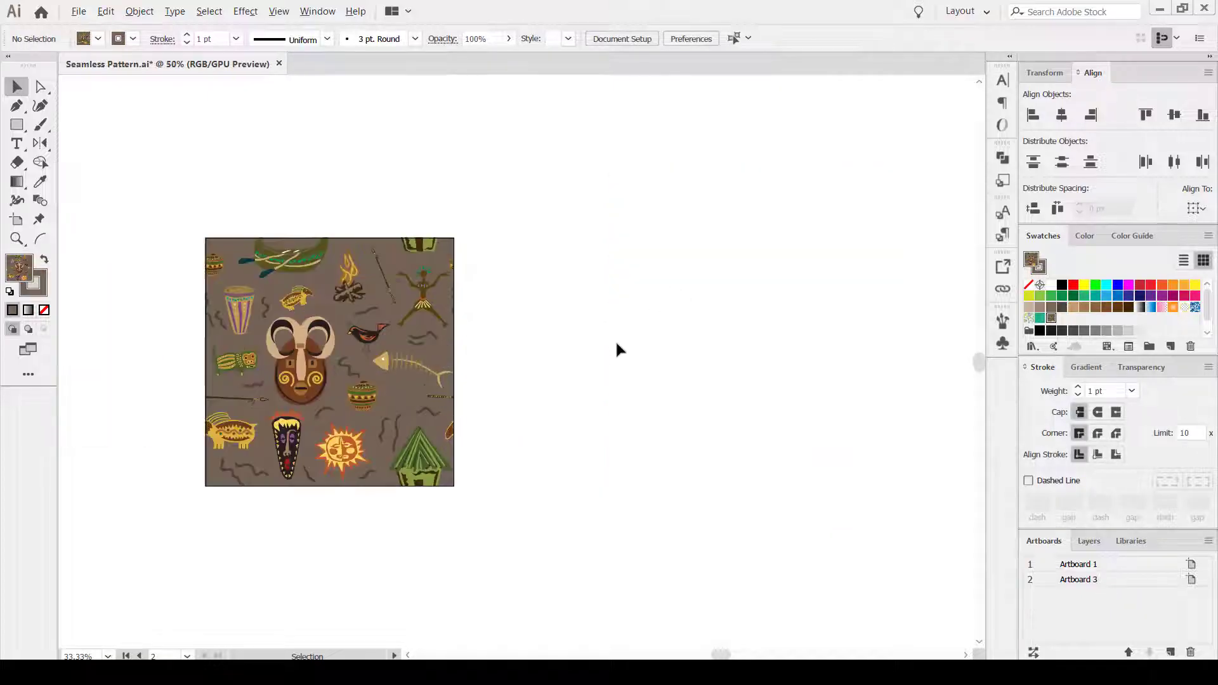
{"action": "left_click_drag", "start_coordinate": [514, 367], "coordinate": [766, 290]}
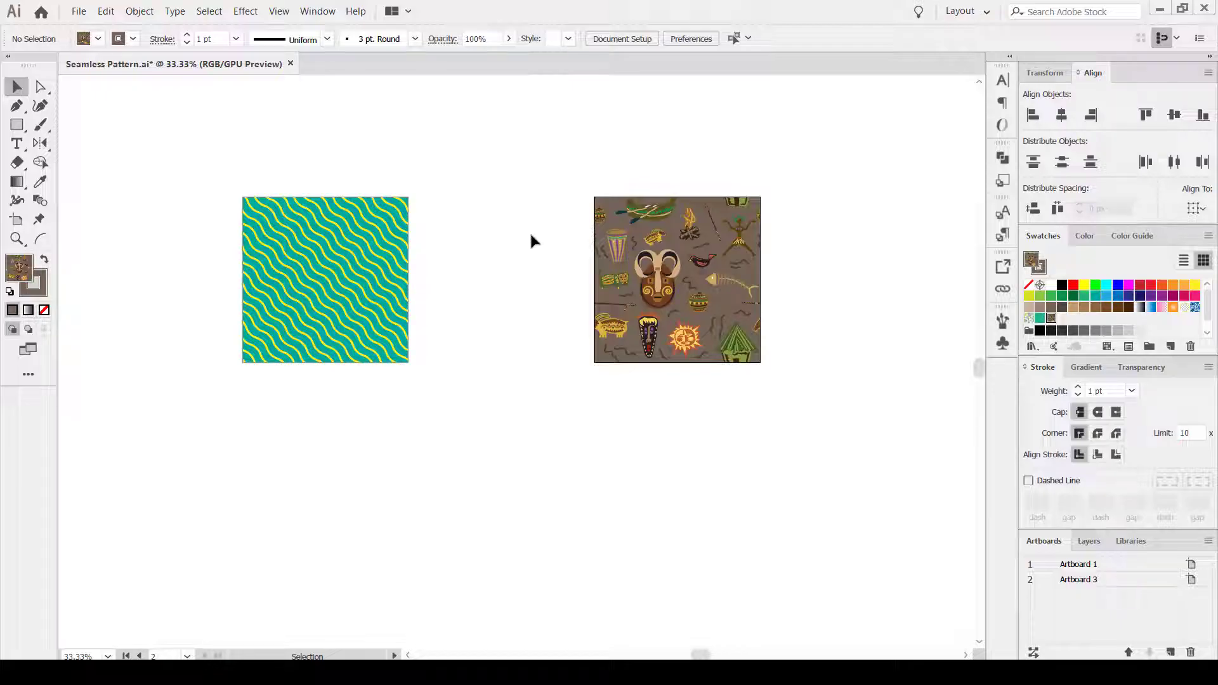
{"action": "scroll", "coordinate": [444, 191], "scroll_direction": "up", "scroll_amount": 1}
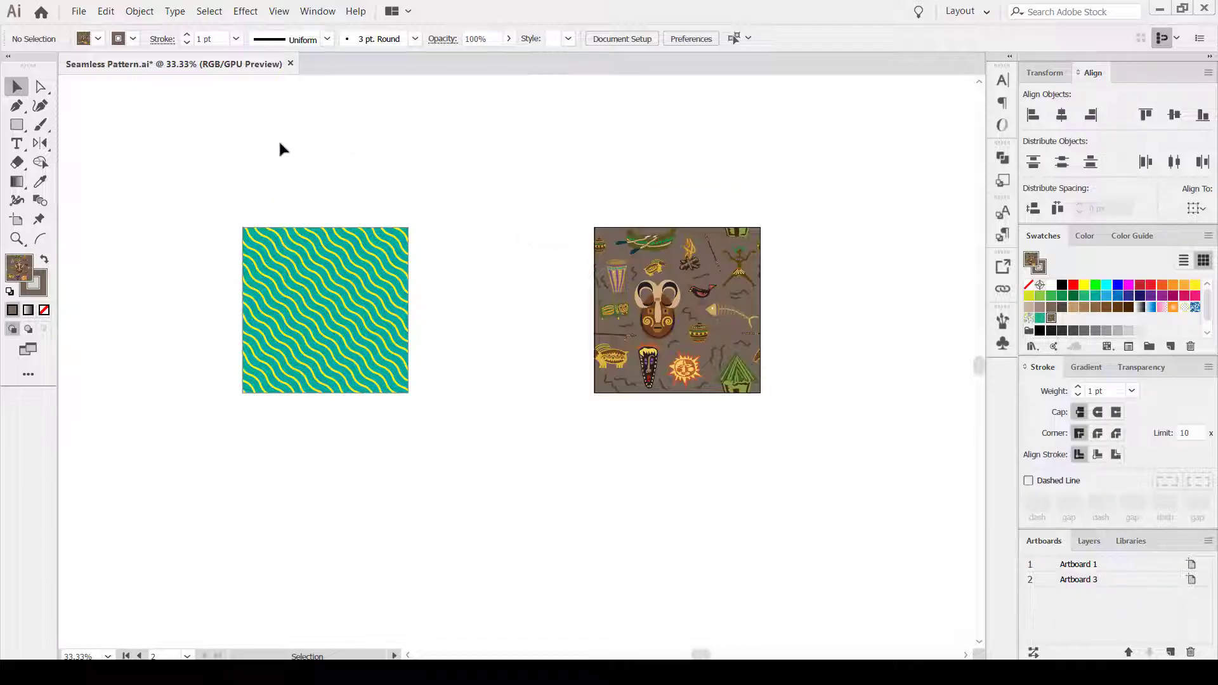
{"action": "key", "text": "ctrl"}
Save the document and rename the first artboard to 'PatterLines' in Export for Screens
{"action": "key", "text": "ctrl+s"}
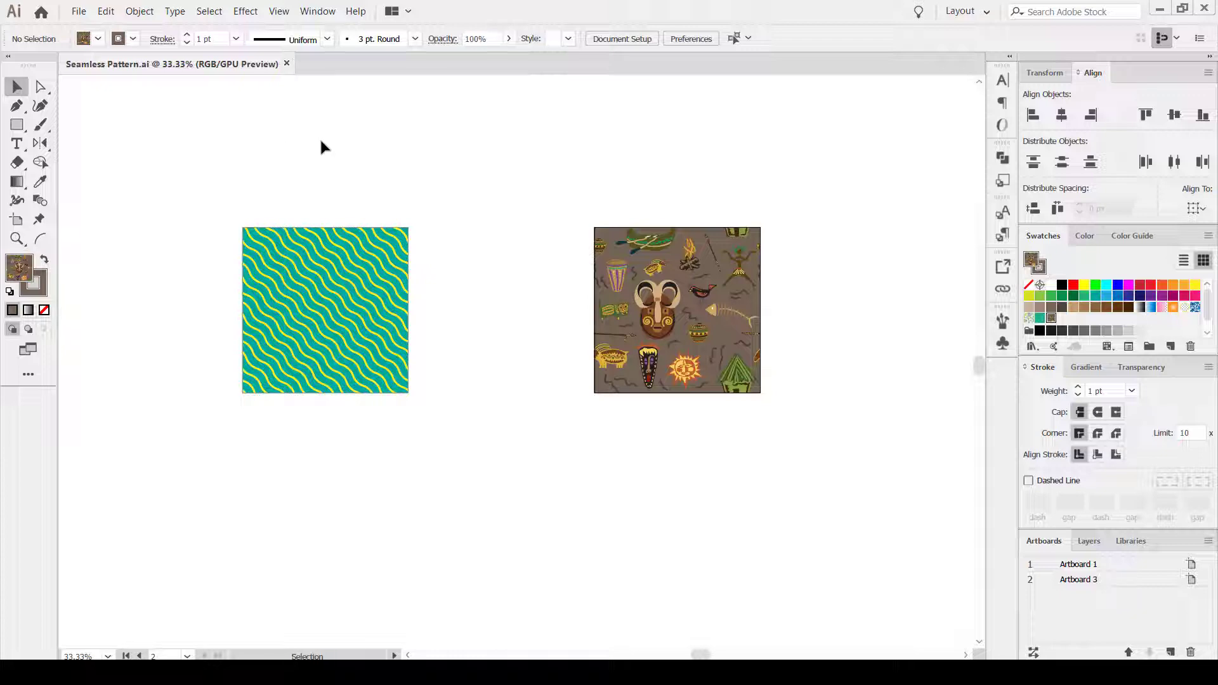
{"action": "left_click", "coordinate": [79, 11]}
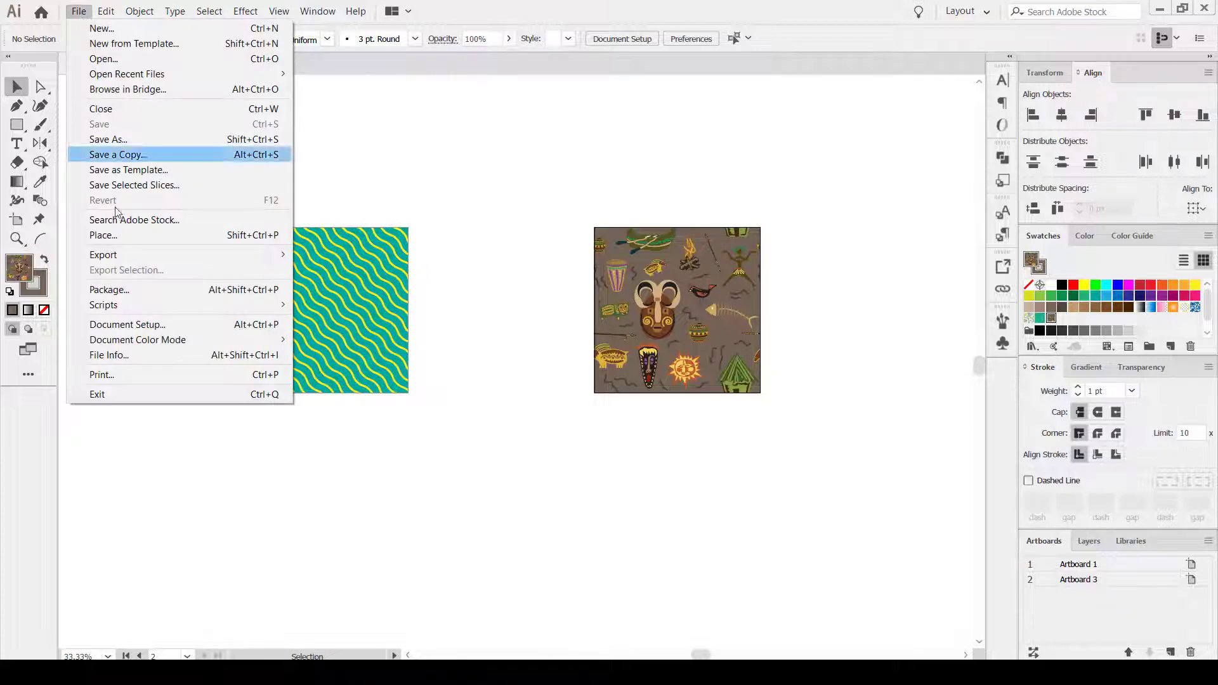
{"action": "mouse_move", "coordinate": [102, 255]}
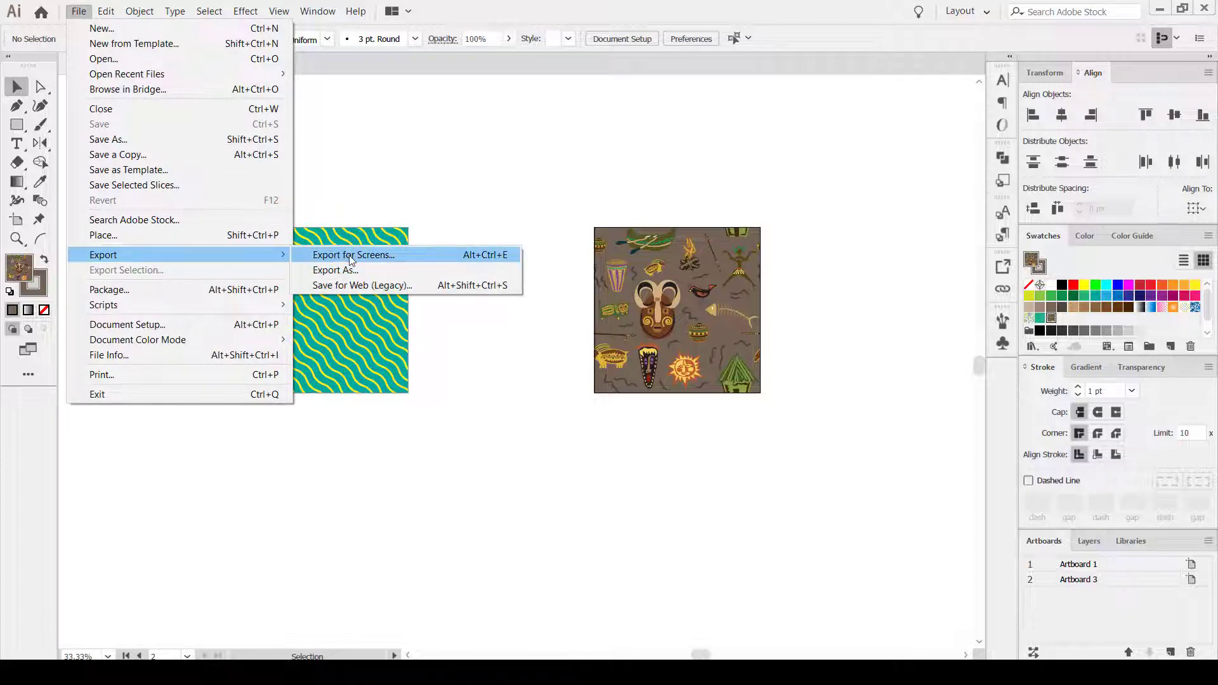
{"action": "left_click", "coordinate": [349, 255]}
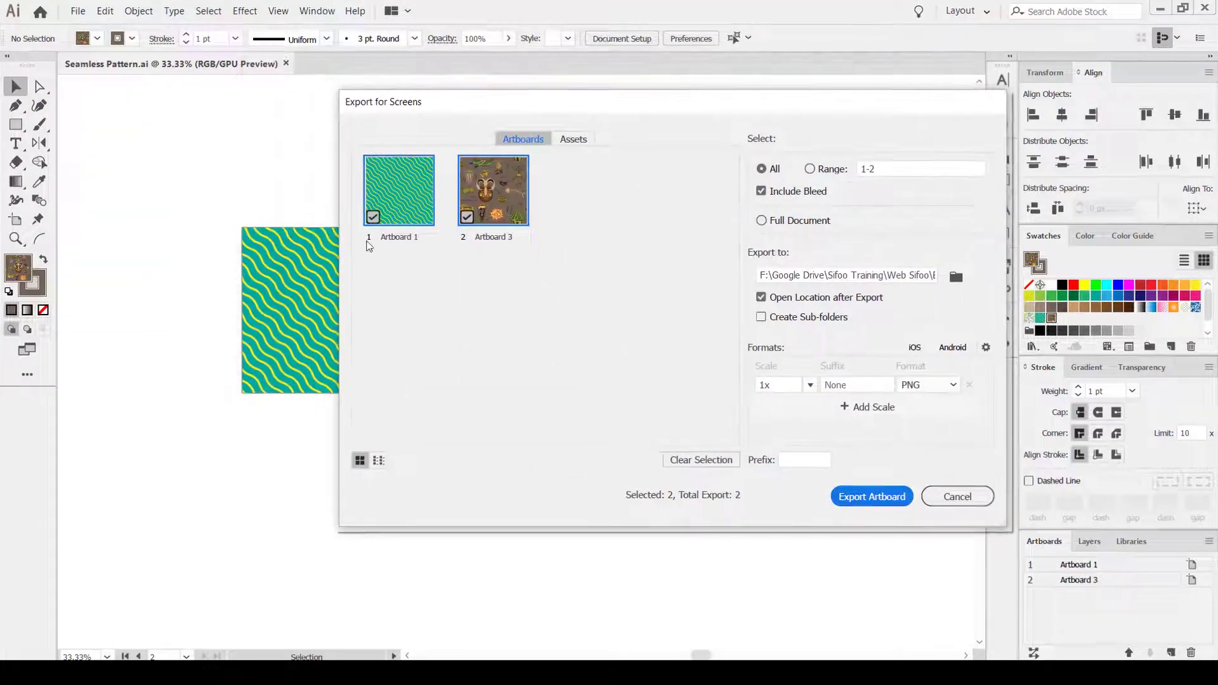
{"action": "double_click", "coordinate": [65, 147]}
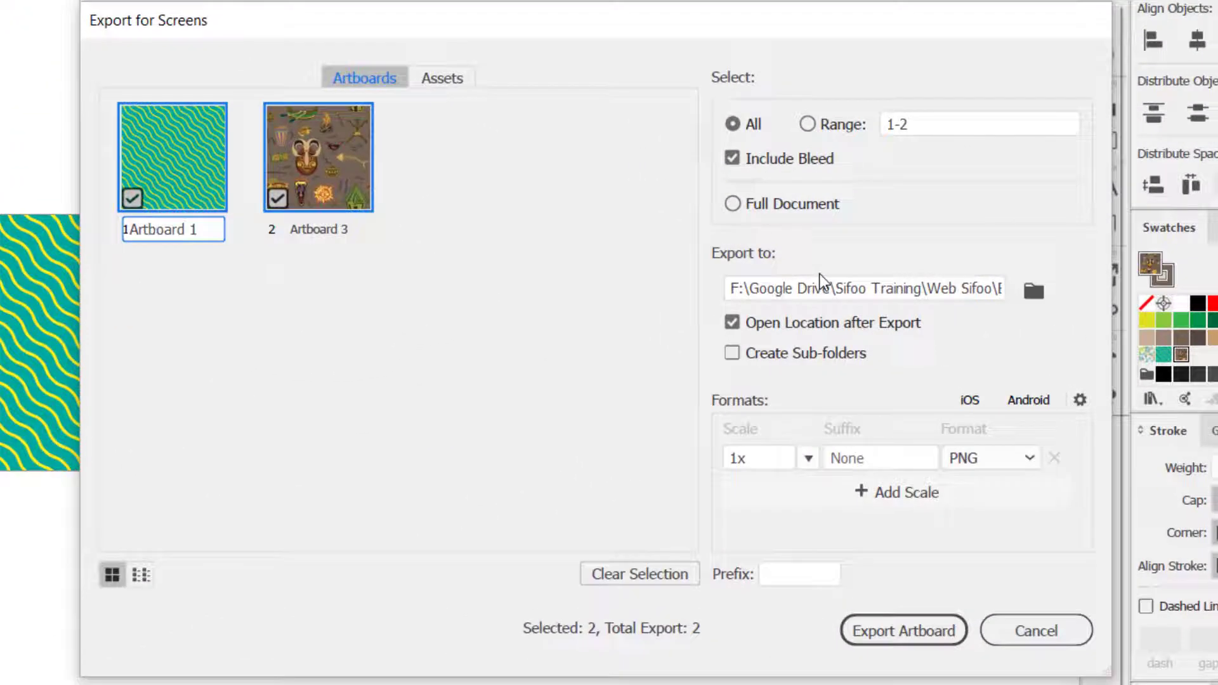
{"action": "key", "text": "ctrl+a"}
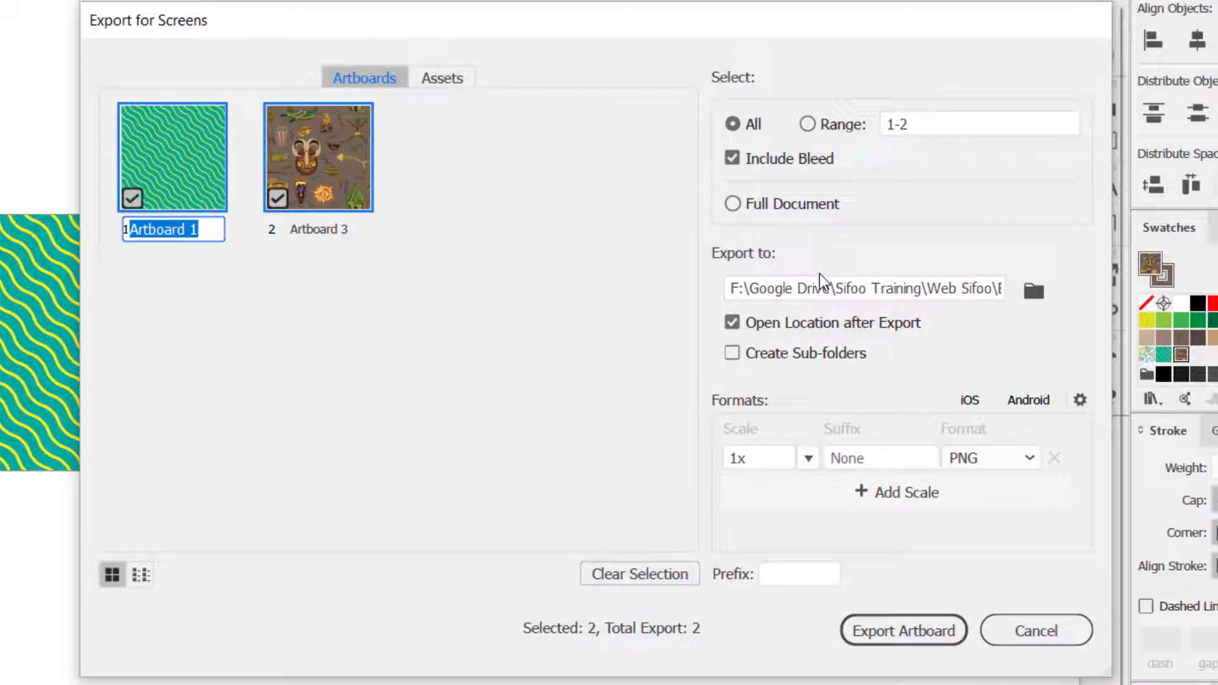
{"action": "type", "text": "PatternLine"}
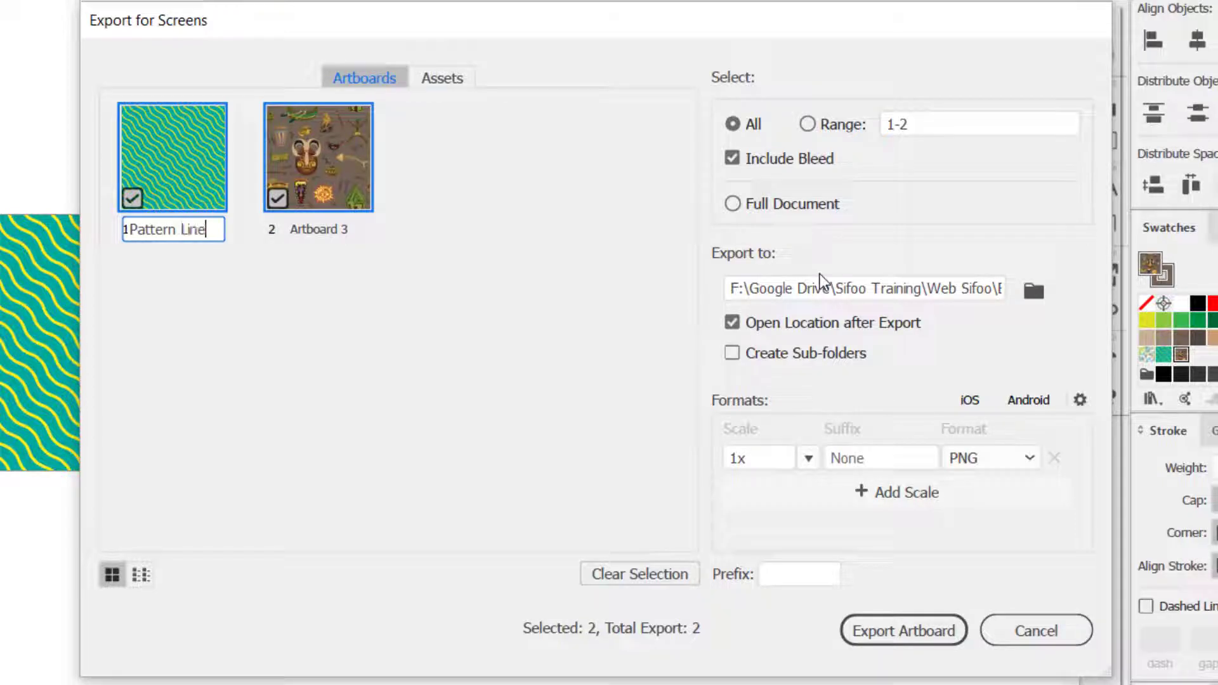
{"action": "type", "text": "s"}
{"action": "key", "text": "Return"}
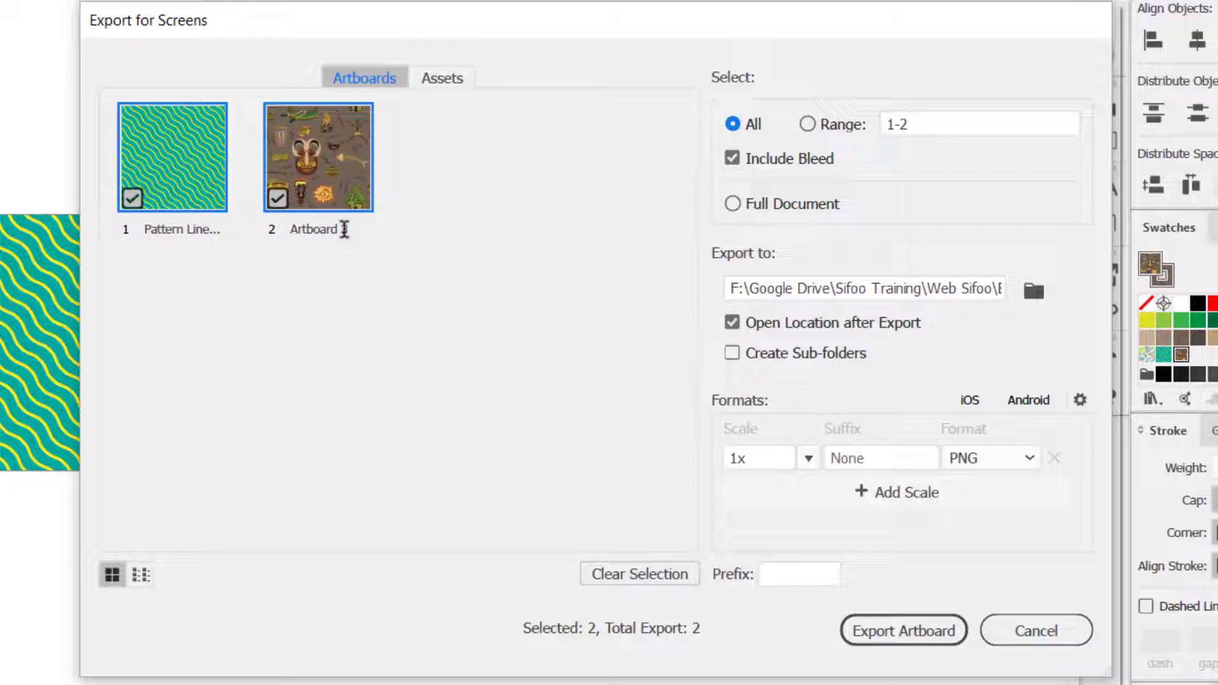
Name the second artboard 'Pattern Random Primitive 01'
{"action": "double_click", "coordinate": [342, 228]}
{"action": "type", "text": "Pat"}
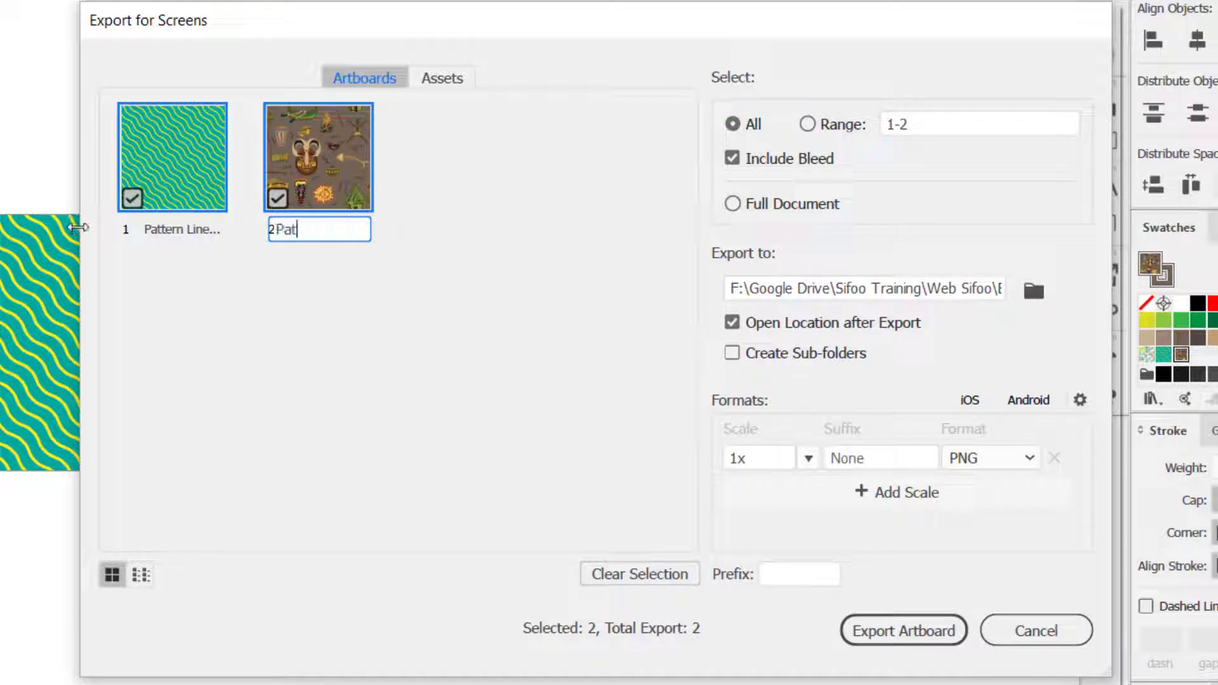
{"action": "type", "text": "tern "}
{"action": "type", "text": "Rando"}
{"action": "type", "text": "m Prim"}
{"action": "type", "text": "iti"}
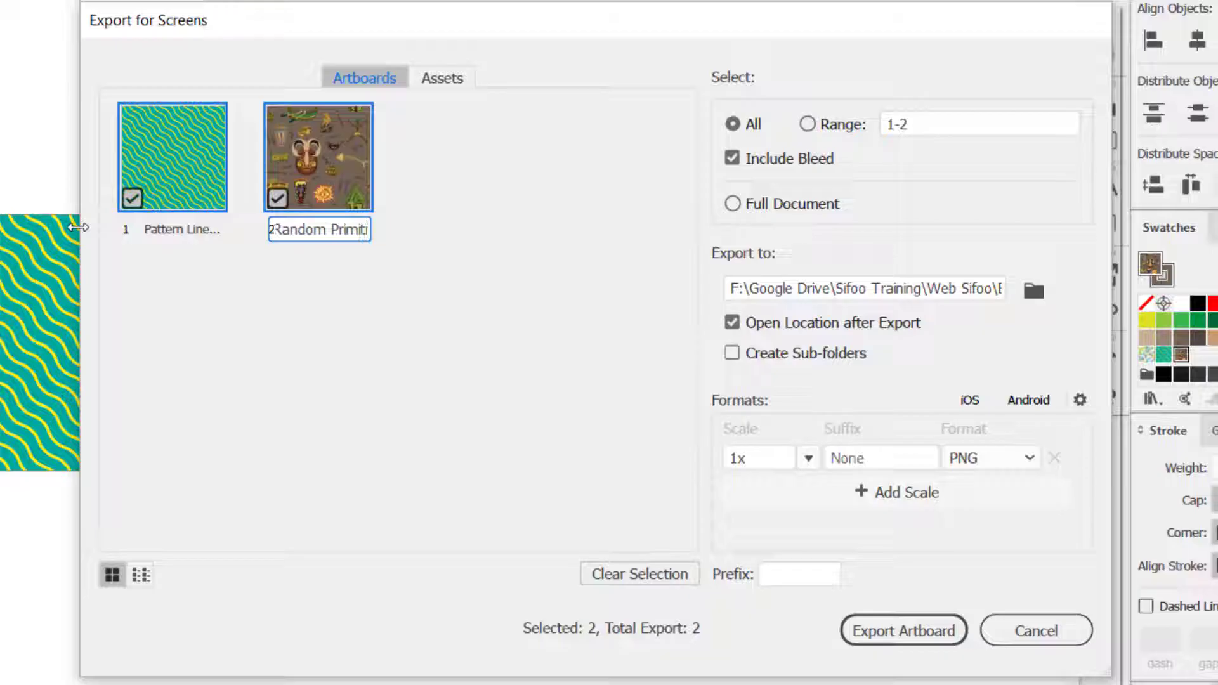
{"action": "type", "text": "ve 01"}
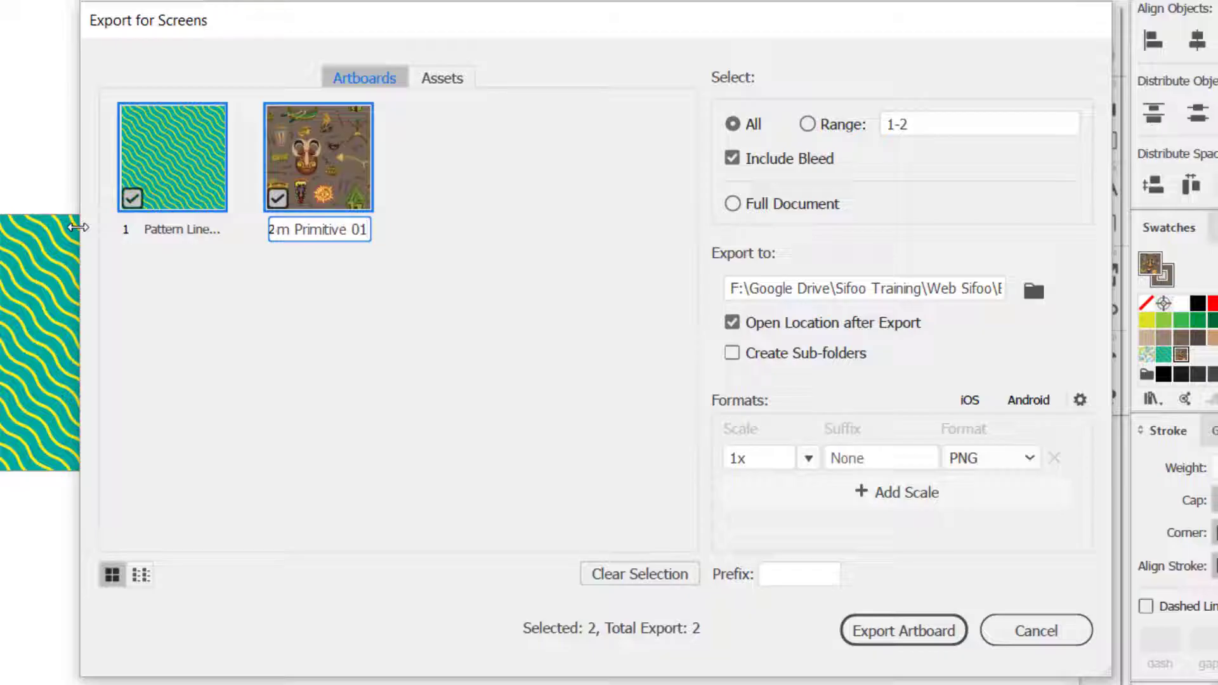
{"action": "key", "text": "Return"}
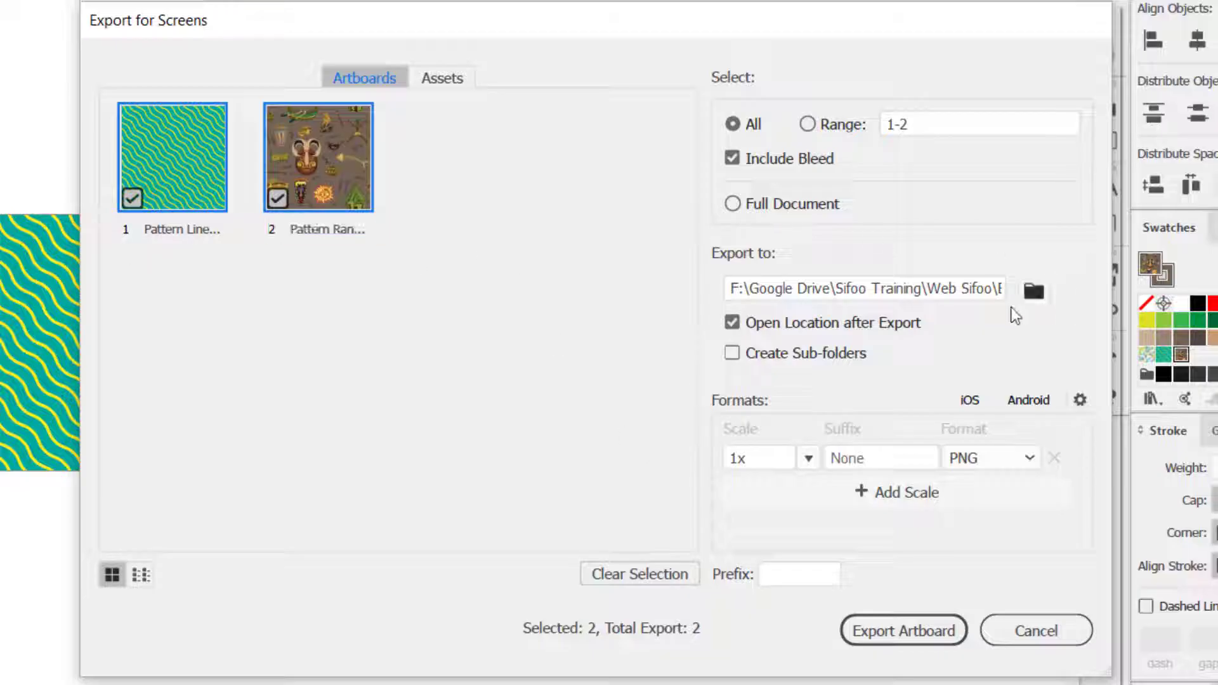
Export both artboards as PNG files into the Tutorials > Illustrator > Seamless Pattern folder
{"action": "left_click", "coordinate": [1033, 291]}
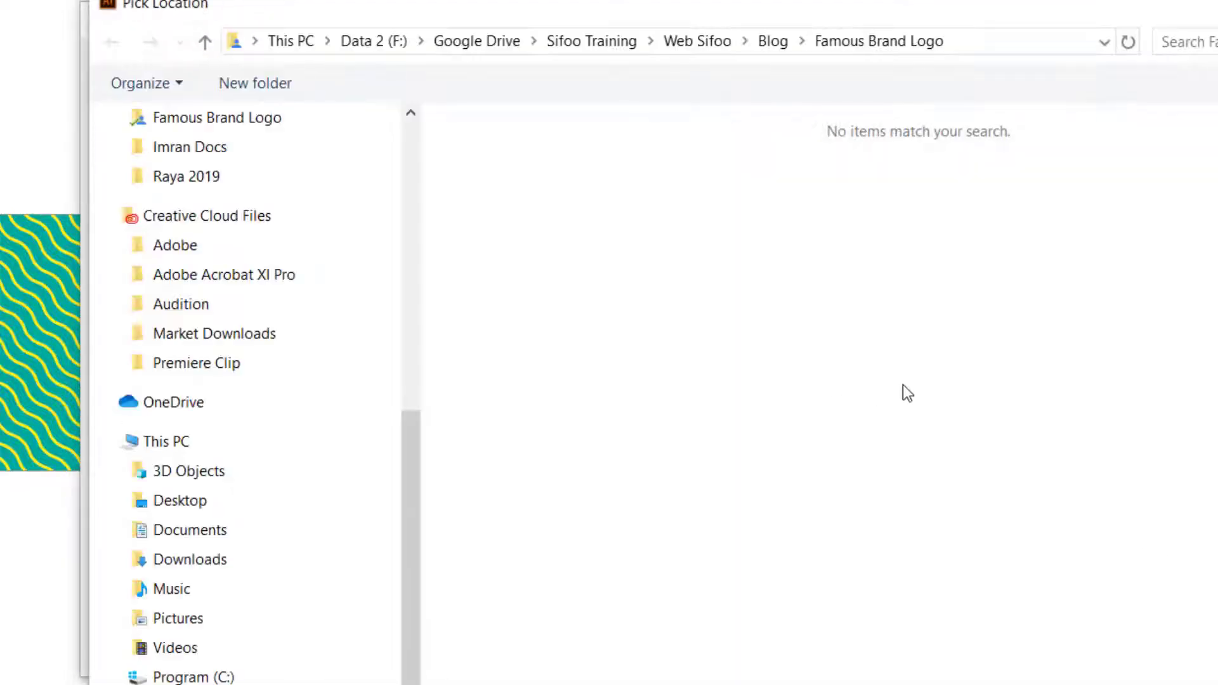
{"action": "double_click", "coordinate": [568, 259]}
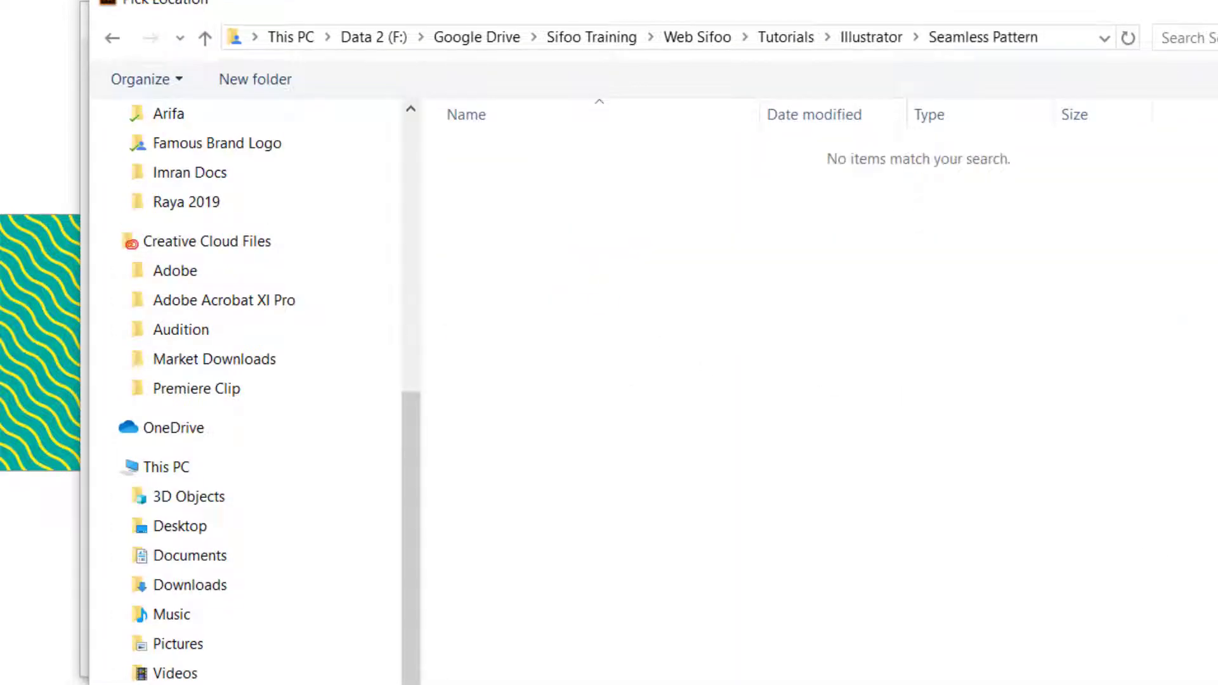
{"action": "key", "text": "Return"}
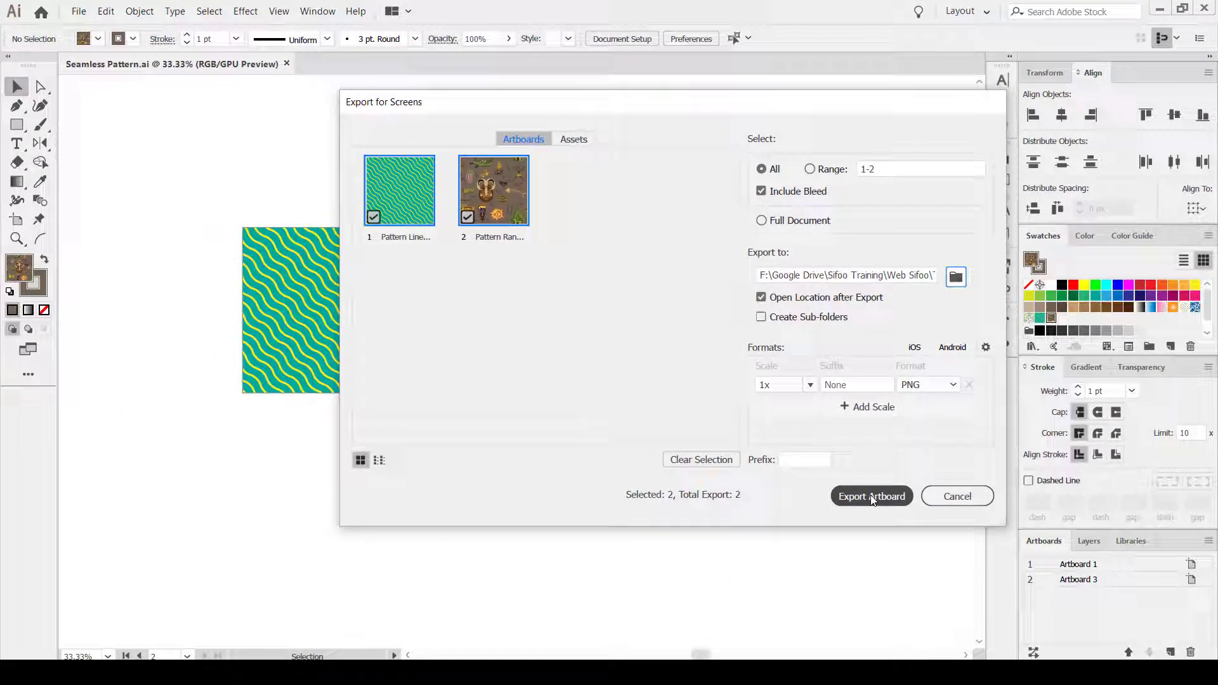
{"action": "left_click", "coordinate": [870, 496]}
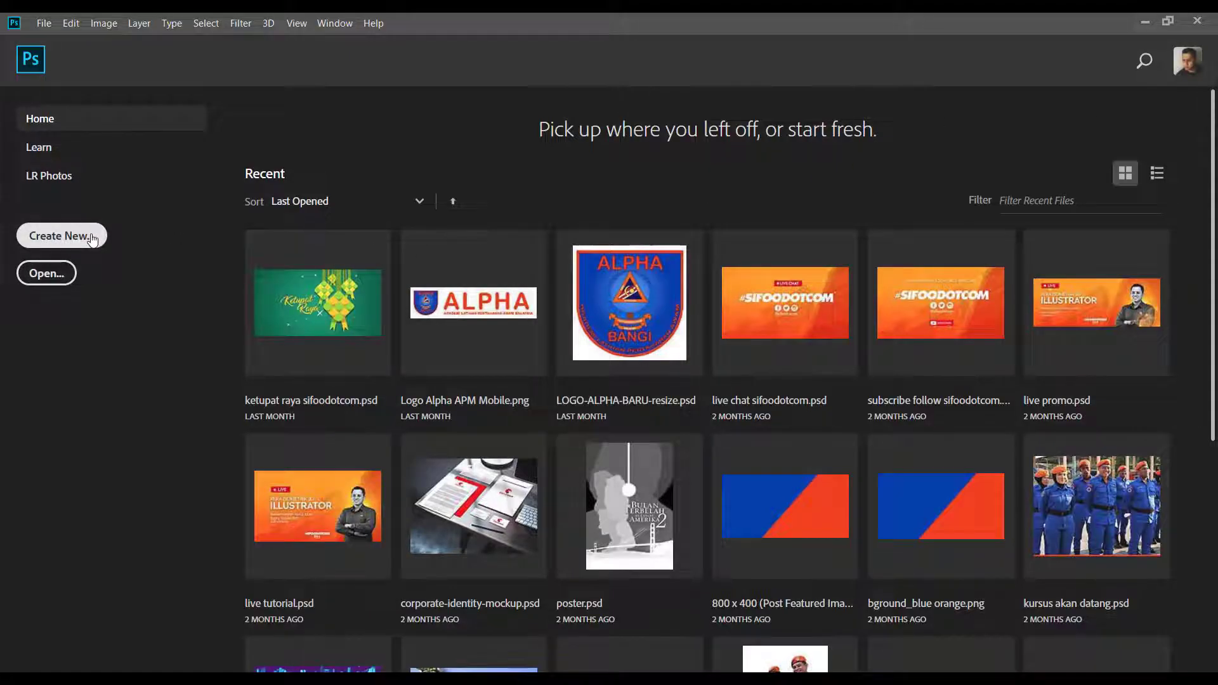
Create a new Photoshop document from the Web Large 1920×1080 preset
{"action": "left_click", "coordinate": [75, 242]}
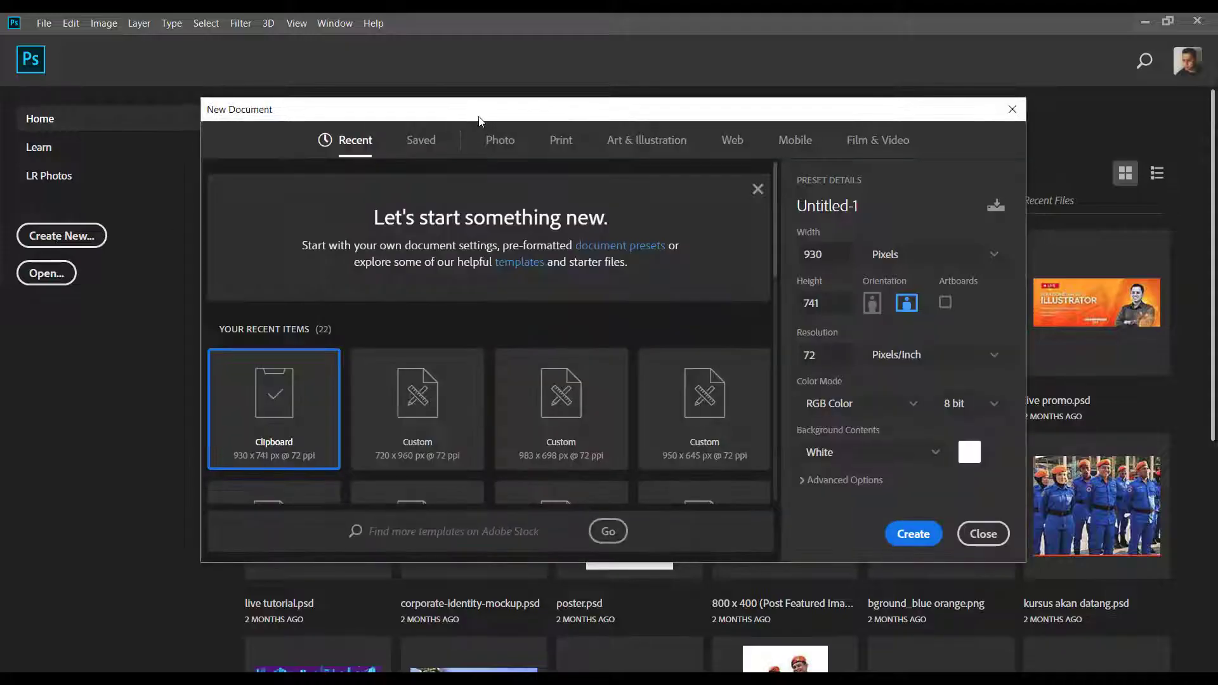
{"action": "left_click", "coordinate": [731, 140]}
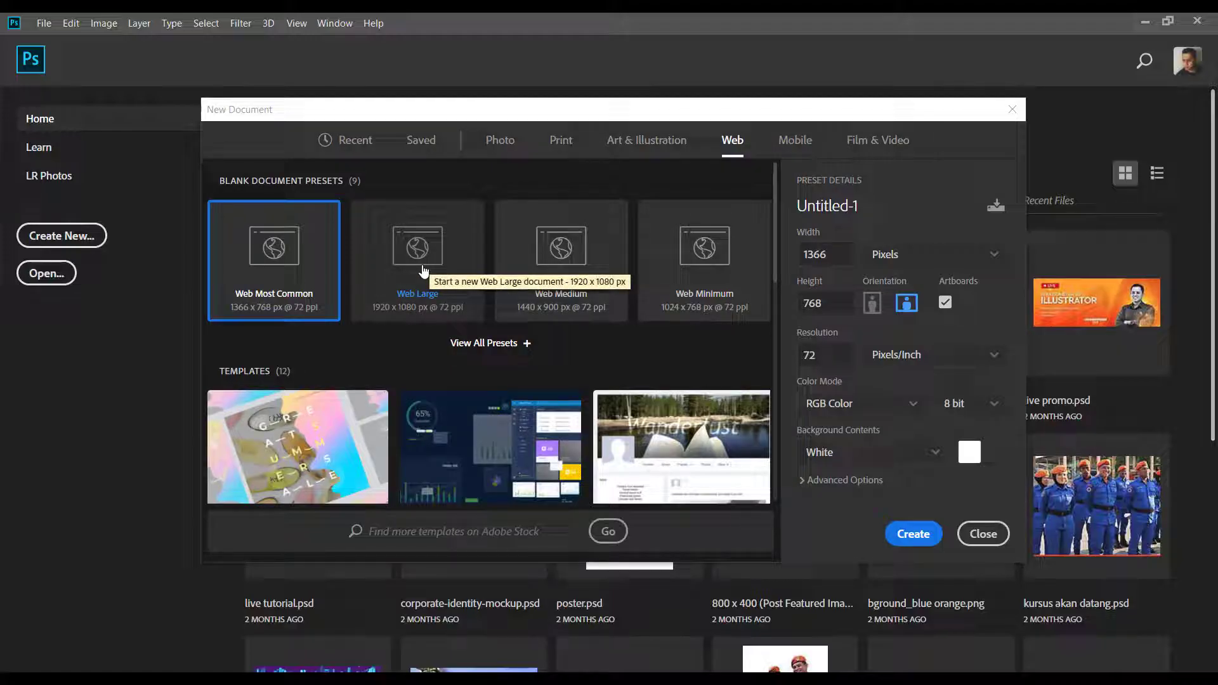
{"action": "left_click", "coordinate": [423, 271]}
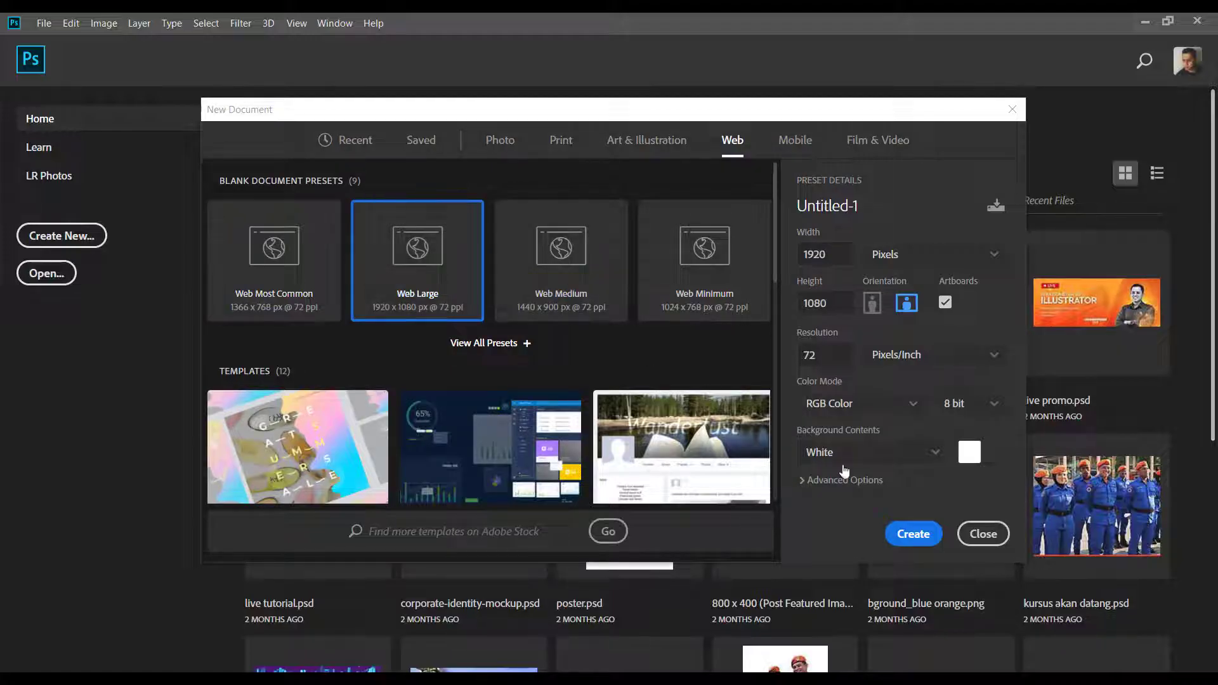
{"action": "left_click", "coordinate": [913, 534]}
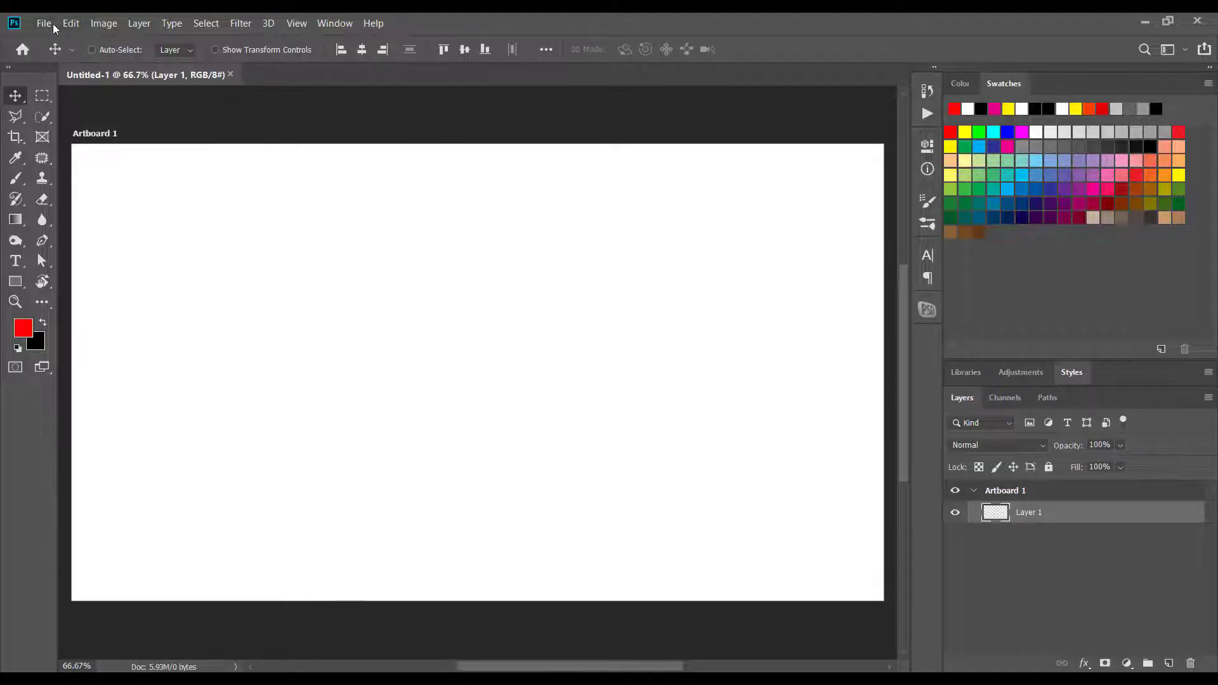
Open Pattern Line 01.png and Pattern Random Primitive 01.png, ending on the Pattern Line 01.png document
{"action": "left_click", "coordinate": [44, 24]}
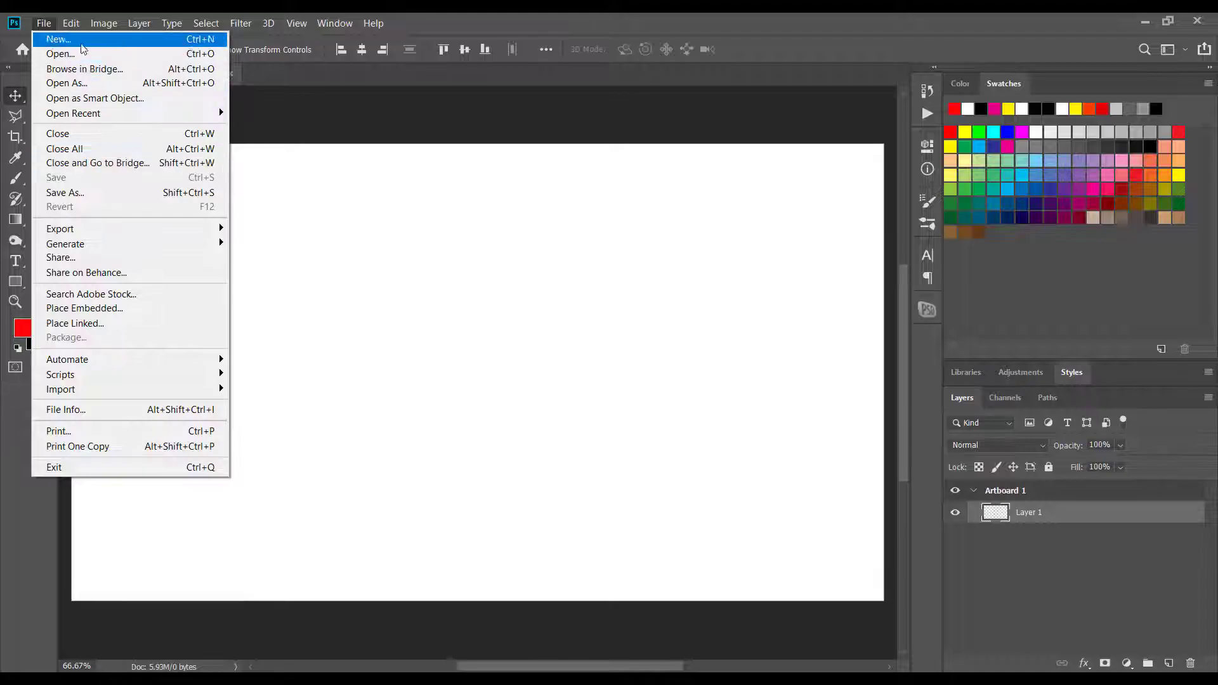
{"action": "left_click", "coordinate": [60, 53]}
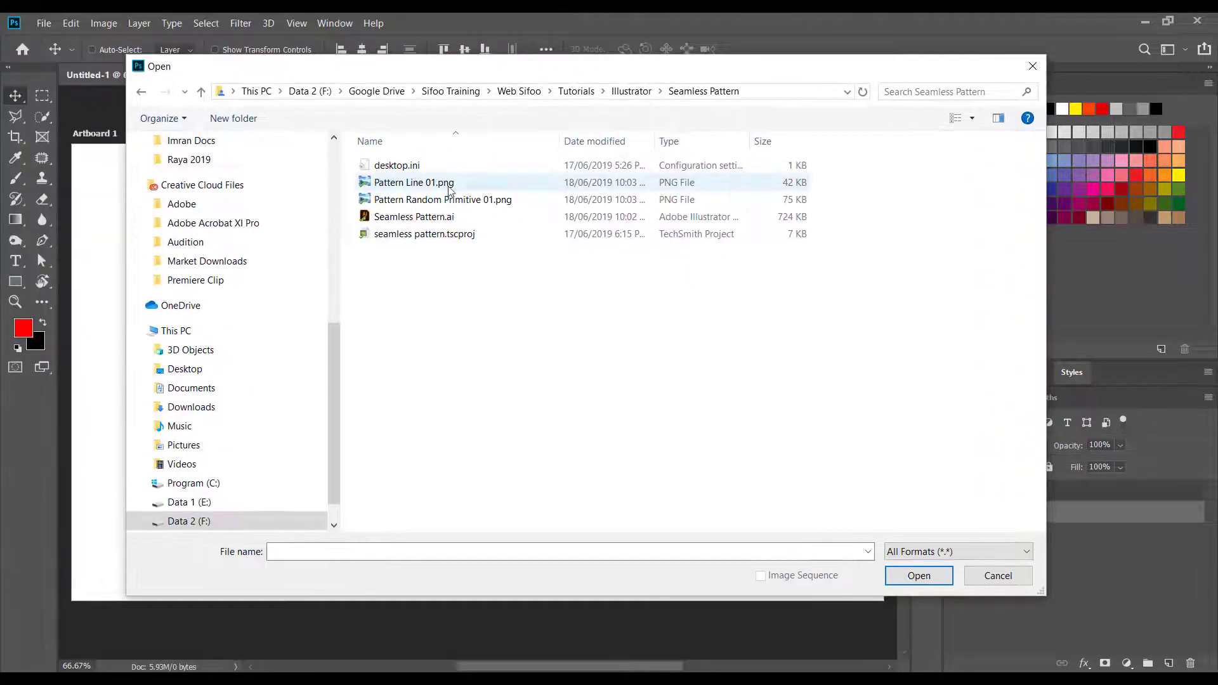
{"action": "left_click", "coordinate": [456, 200], "text": "shift"}
{"action": "left_click", "coordinate": [919, 575]}
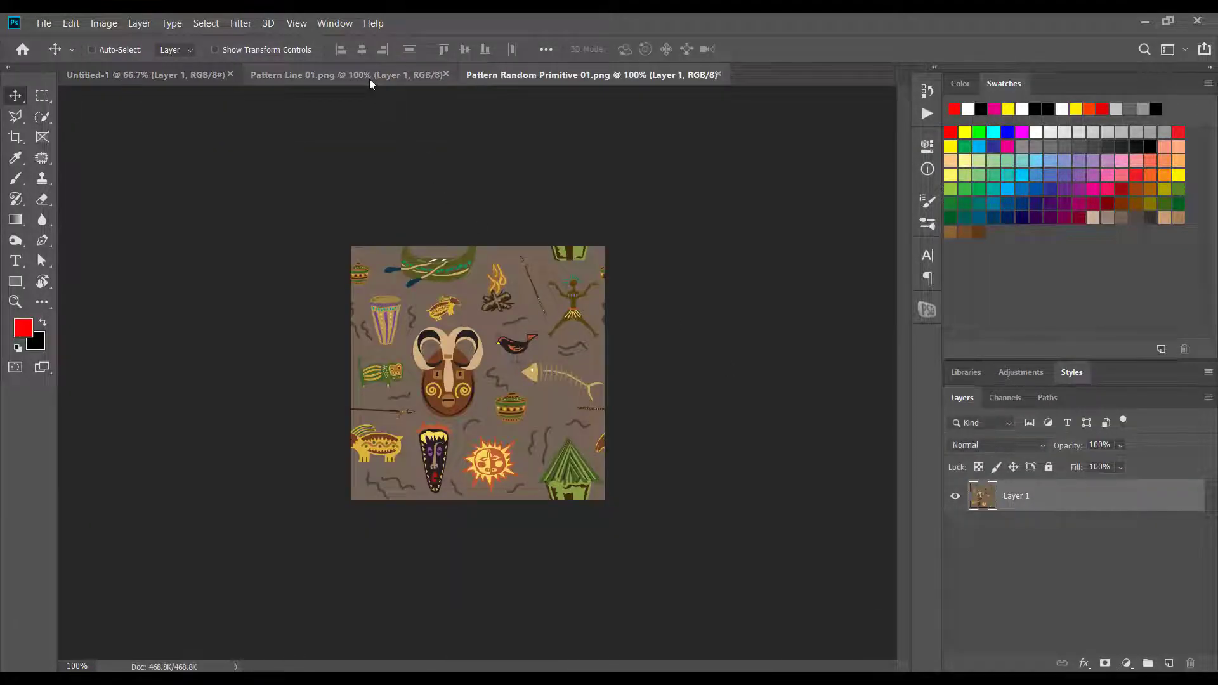
{"action": "left_click", "coordinate": [370, 79]}
{"action": "left_click", "coordinate": [579, 79]}
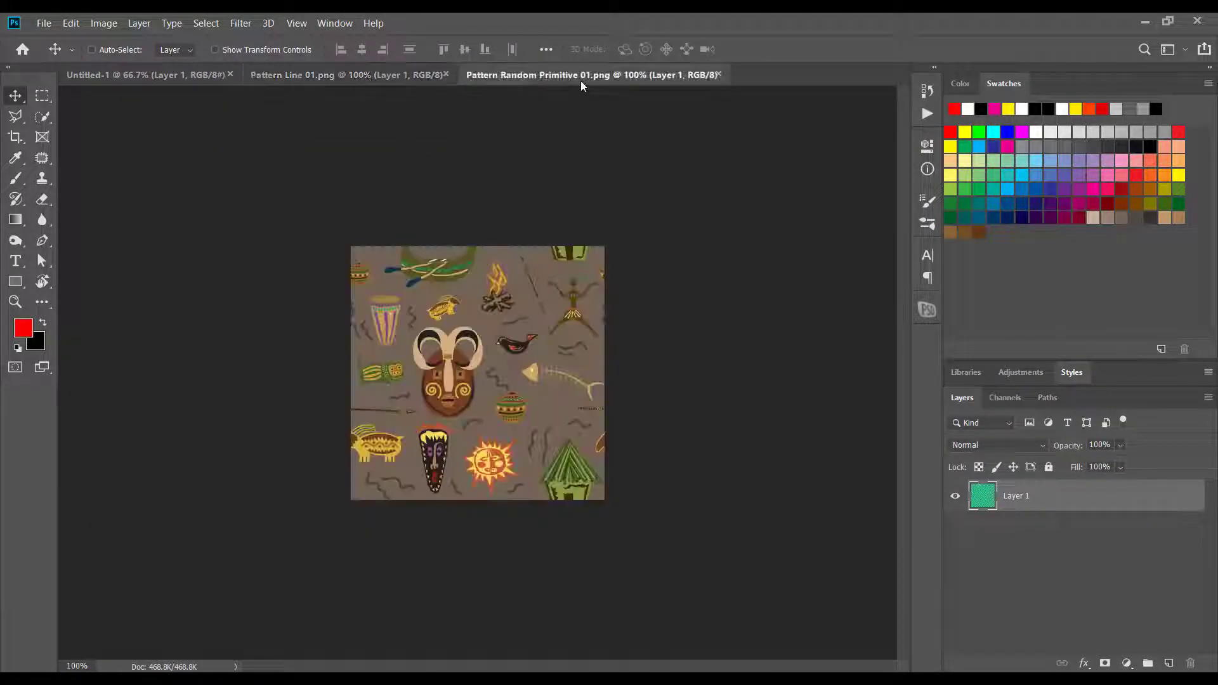
{"action": "left_click", "coordinate": [409, 77]}
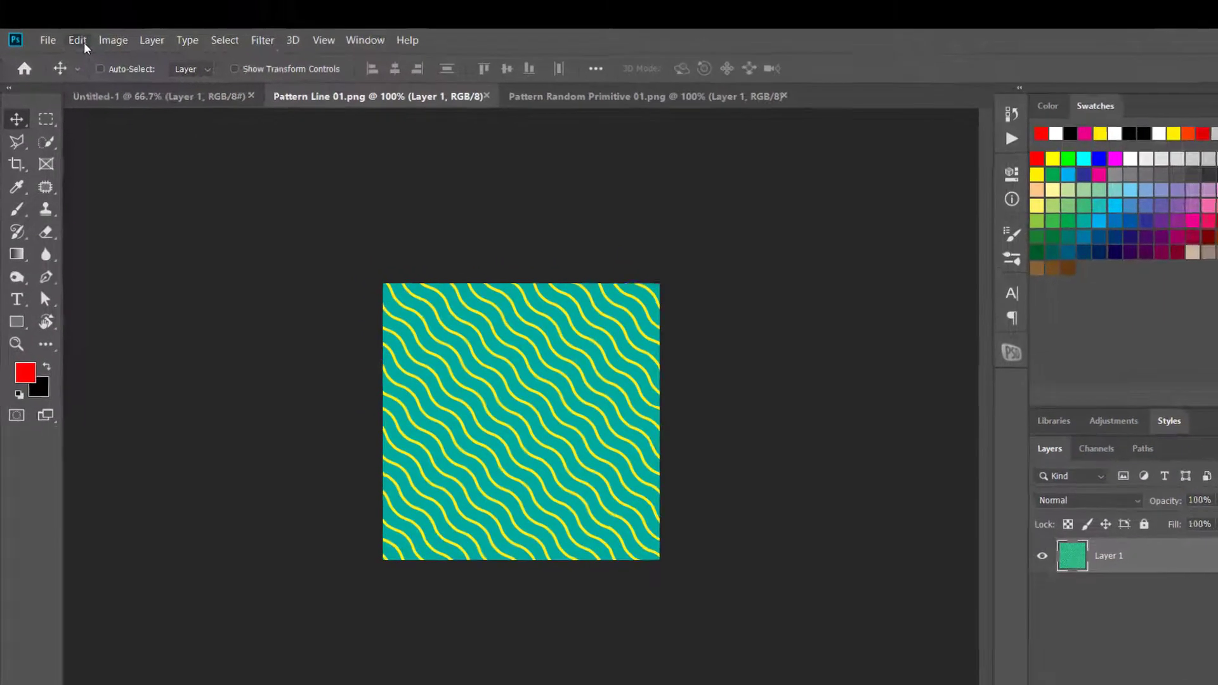
Define the wavy-line Pattern Line 01 image as a Photoshop pattern
{"action": "left_click", "coordinate": [73, 23]}
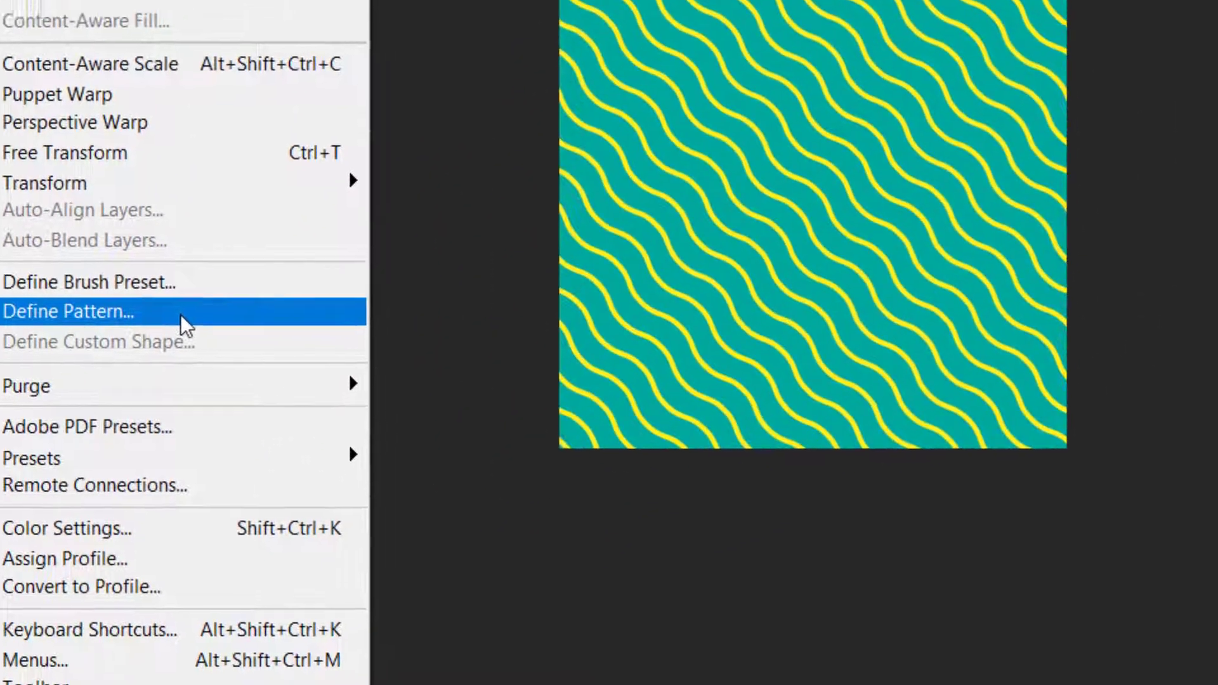
{"action": "left_click", "coordinate": [208, 291]}
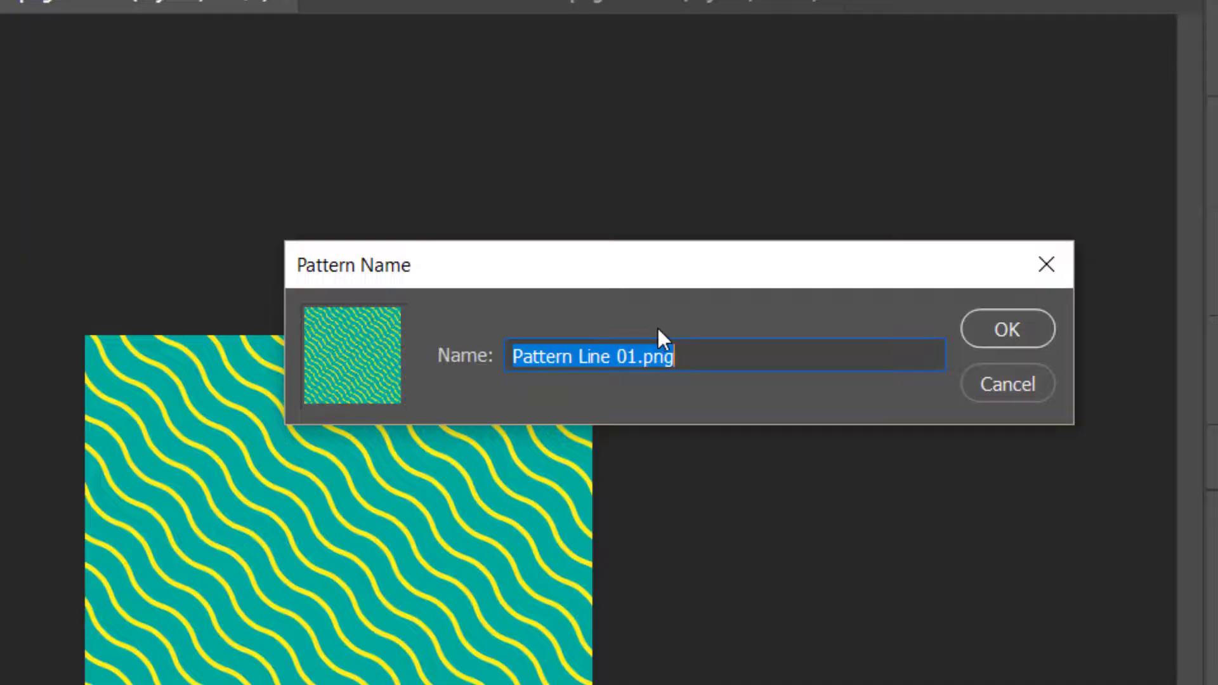
{"action": "left_click_drag", "start_coordinate": [687, 267], "coordinate": [837, 149]}
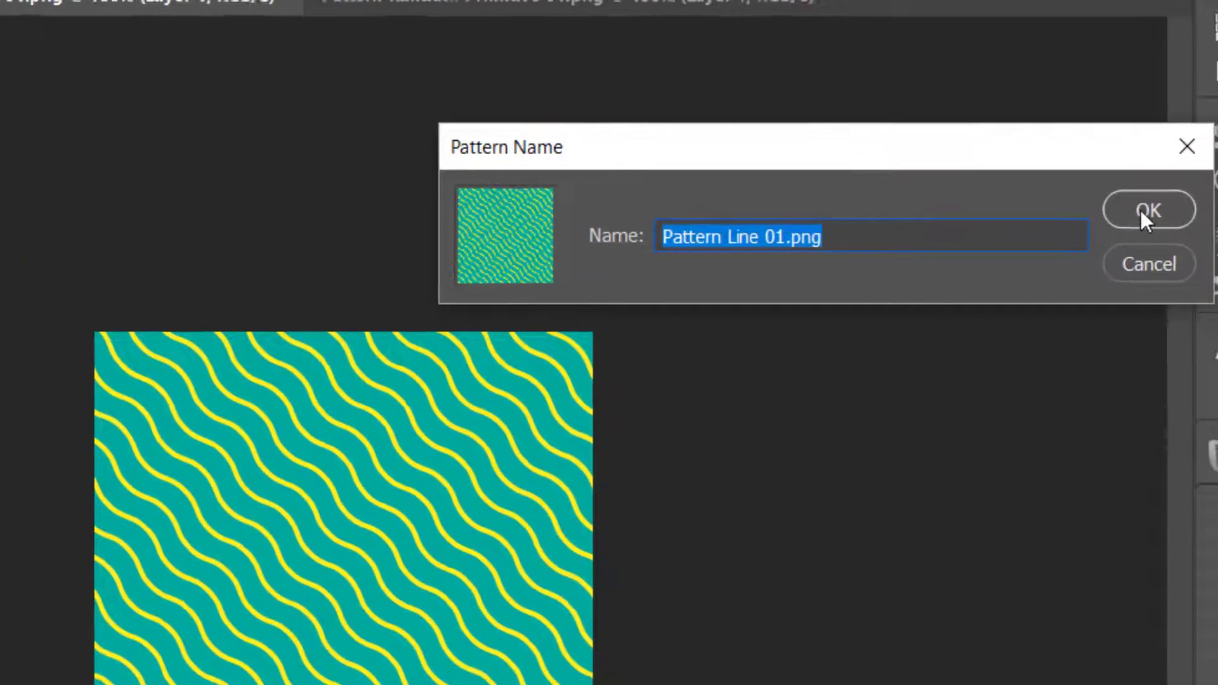
{"action": "left_click", "coordinate": [1148, 213]}
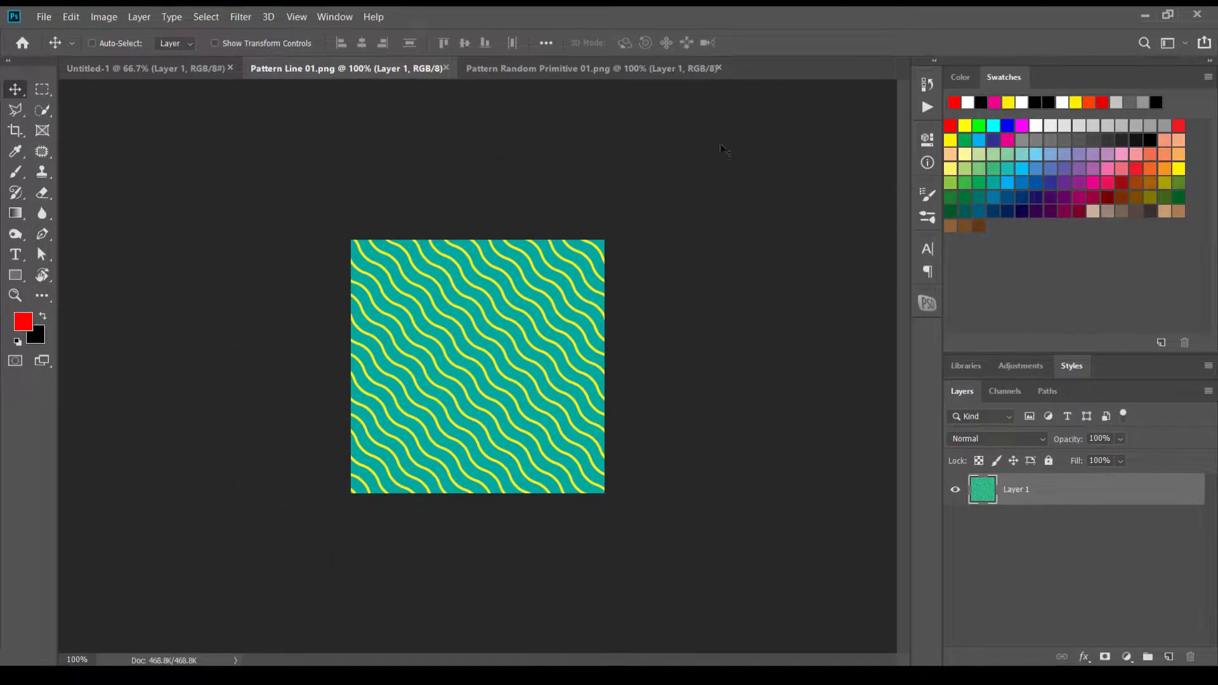
Define Pattern Random Primitive 01 as a pattern too, then return to Untitled-1
{"action": "left_click", "coordinate": [575, 69]}
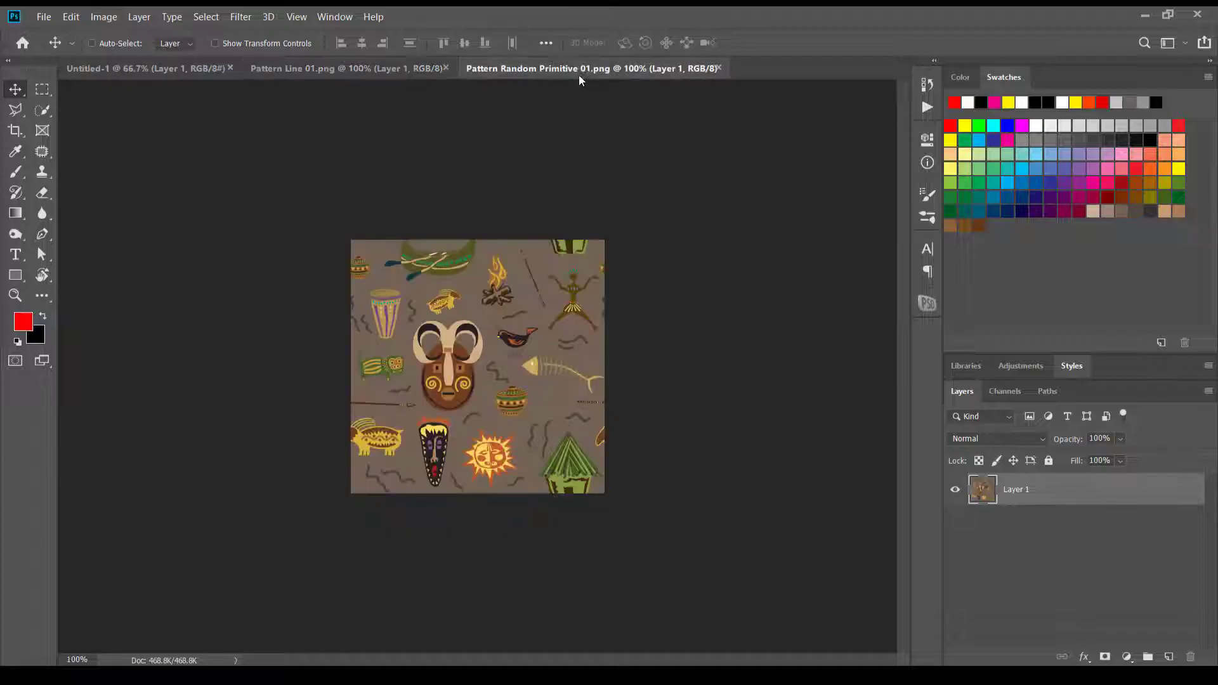
{"action": "left_click", "coordinate": [70, 21]}
{"action": "left_click", "coordinate": [152, 426]}
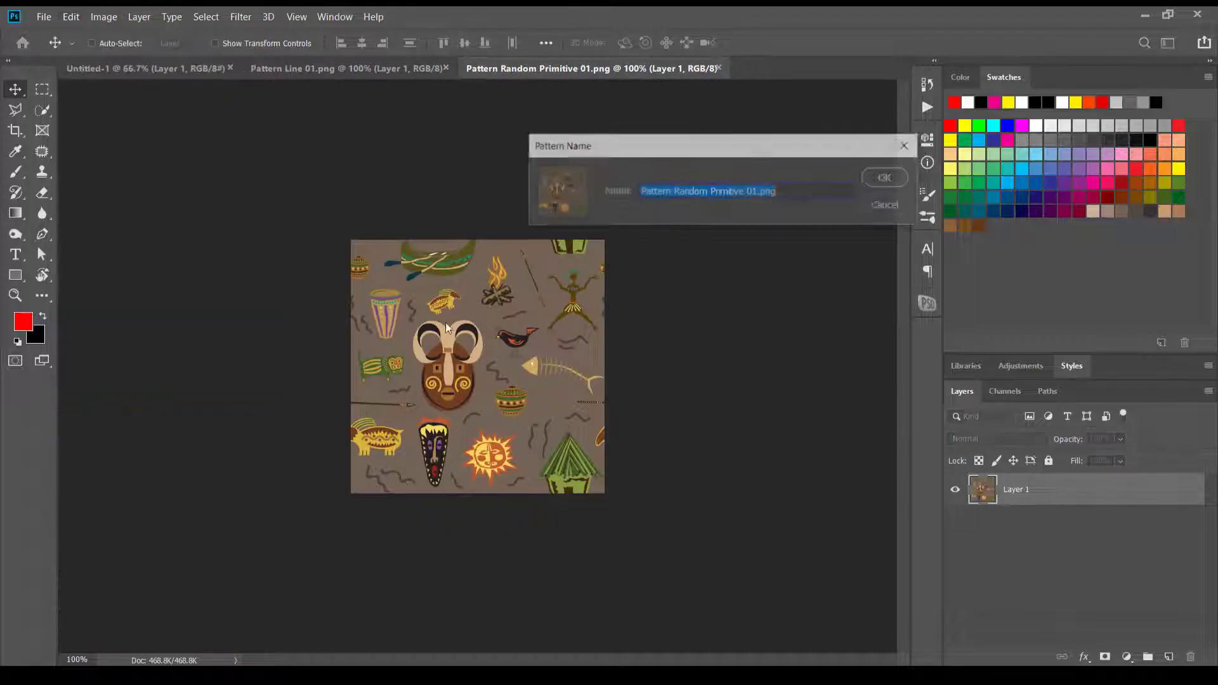
{"action": "left_click", "coordinate": [884, 178]}
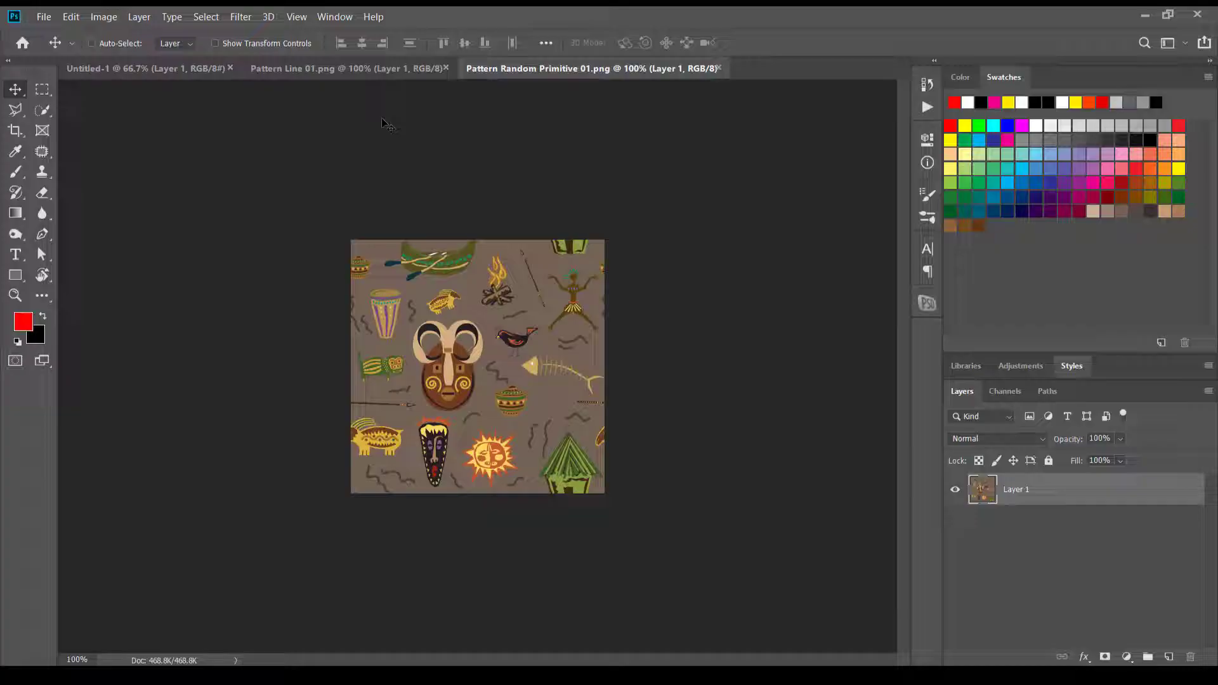
{"action": "left_click", "coordinate": [183, 68]}
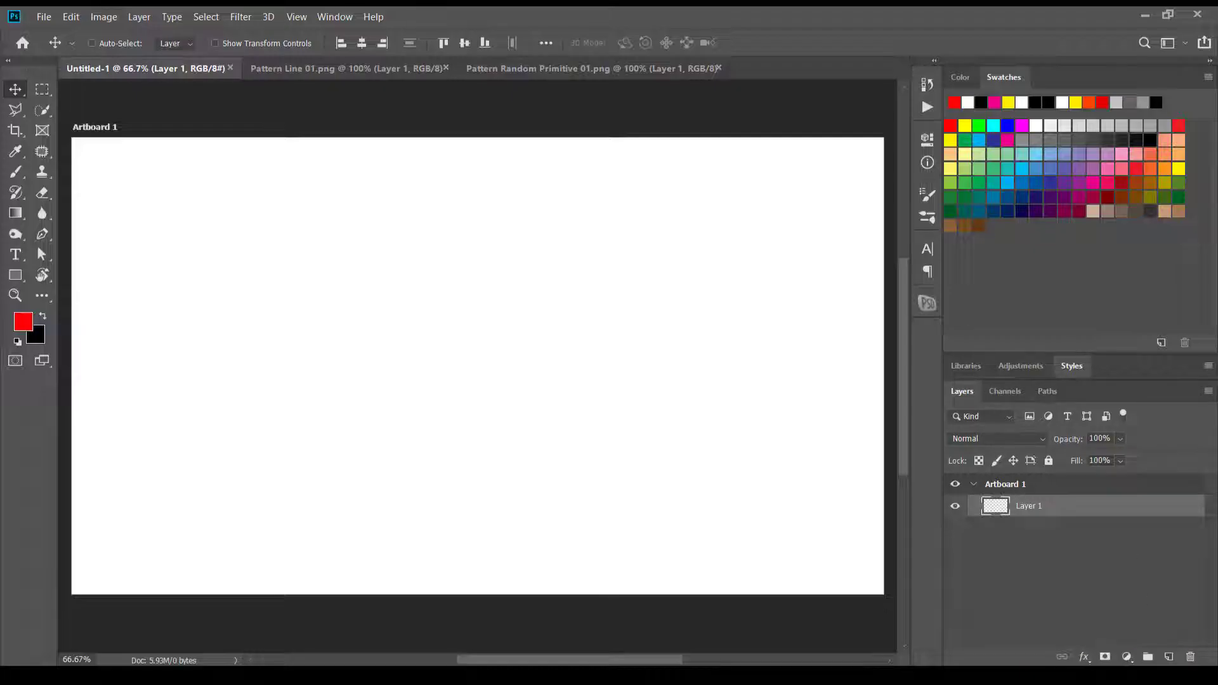
Add a Pattern fill layer and pick the green wavy-line pattern over the primitive one
{"action": "left_click", "coordinate": [1127, 657]}
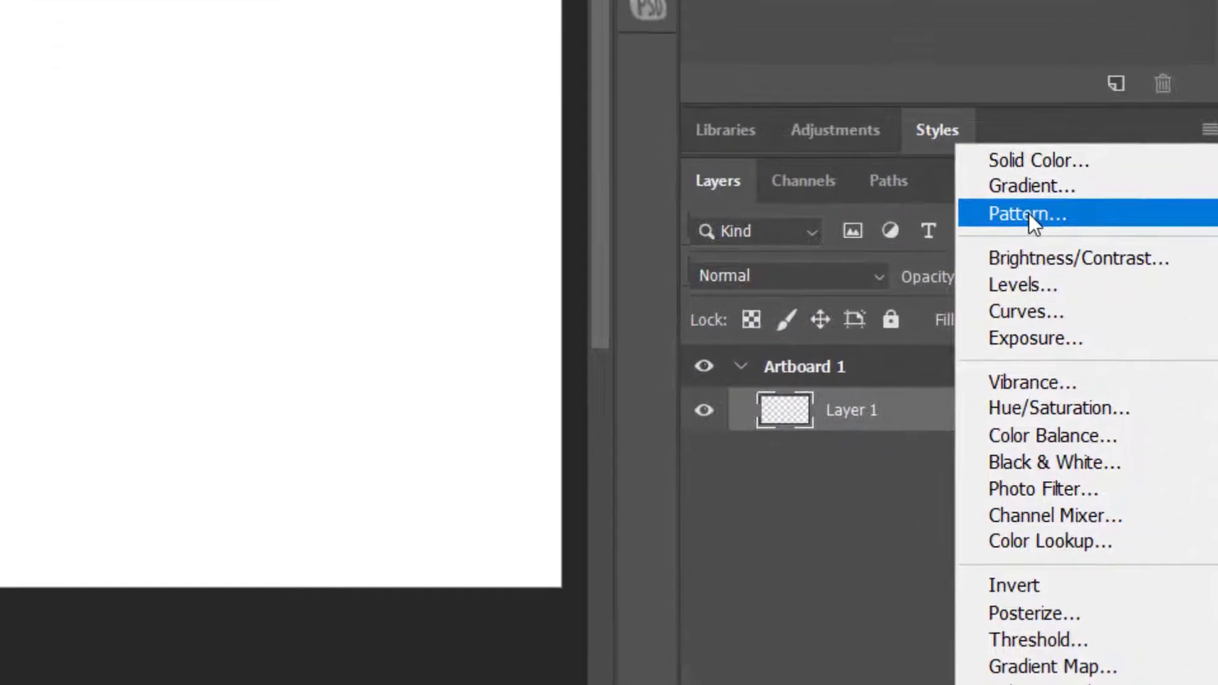
{"action": "left_click", "coordinate": [1017, 168]}
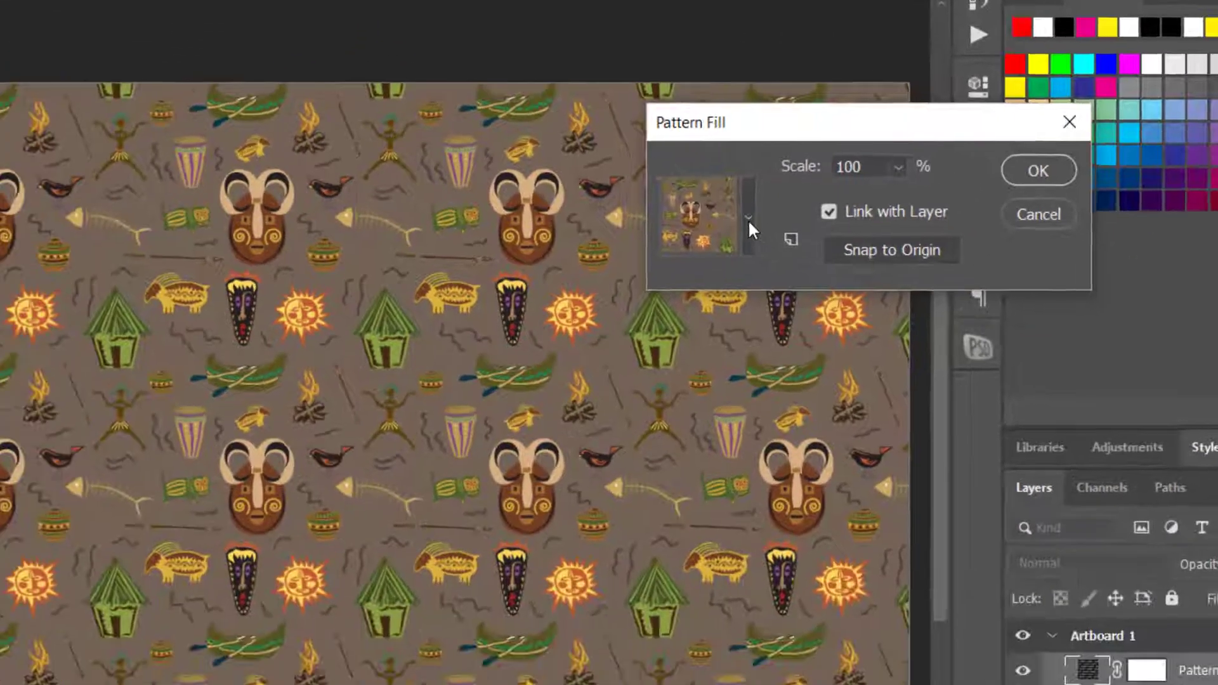
{"action": "left_click", "coordinate": [495, 360]}
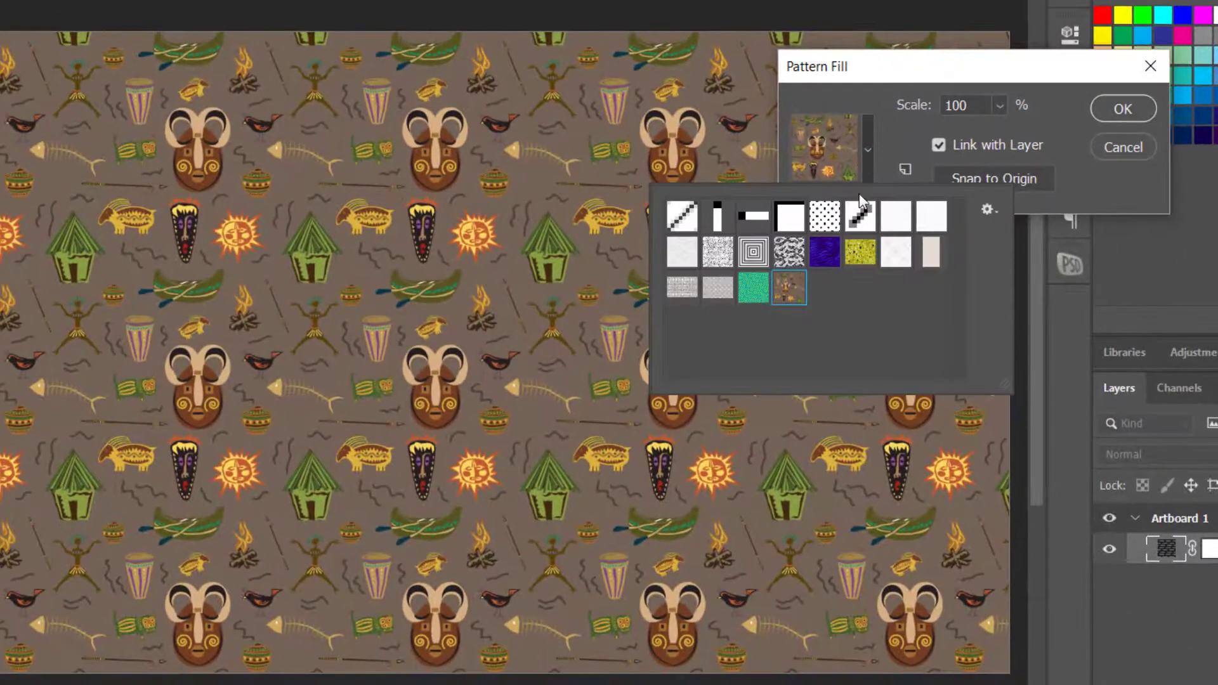
{"action": "left_click", "coordinate": [755, 290]}
{"action": "left_click", "coordinate": [791, 289]}
{"action": "left_click", "coordinate": [754, 291]}
{"action": "left_click", "coordinate": [754, 292]}
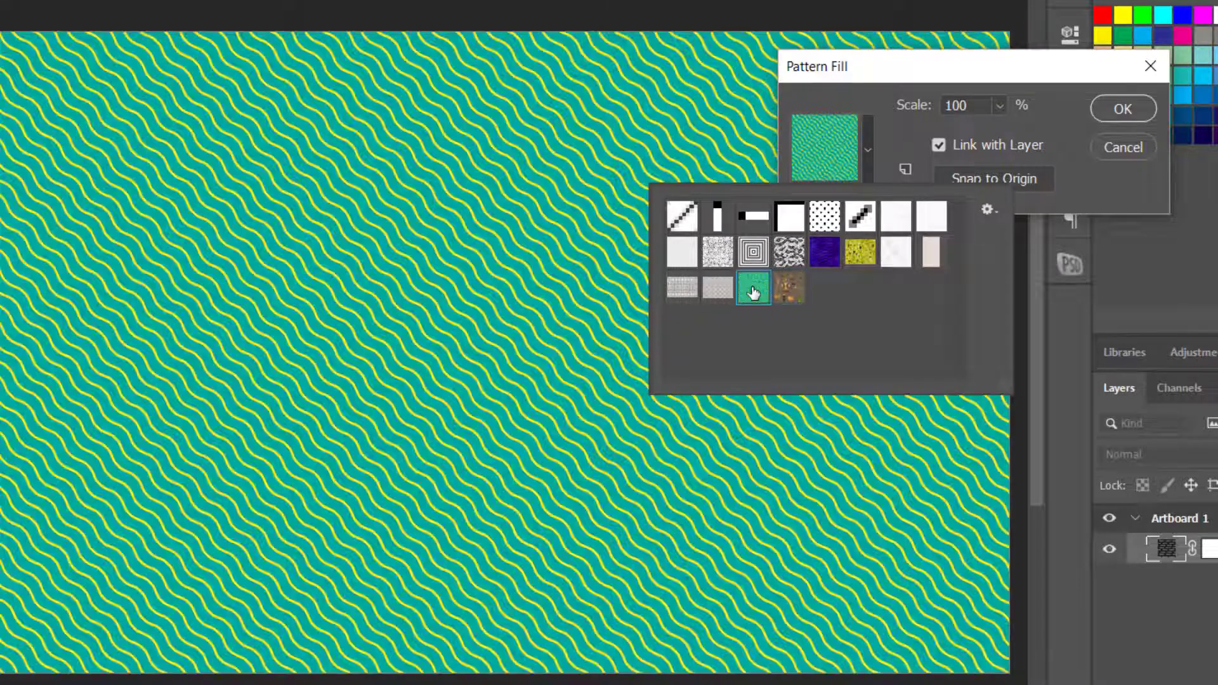
{"action": "left_click", "coordinate": [790, 289]}
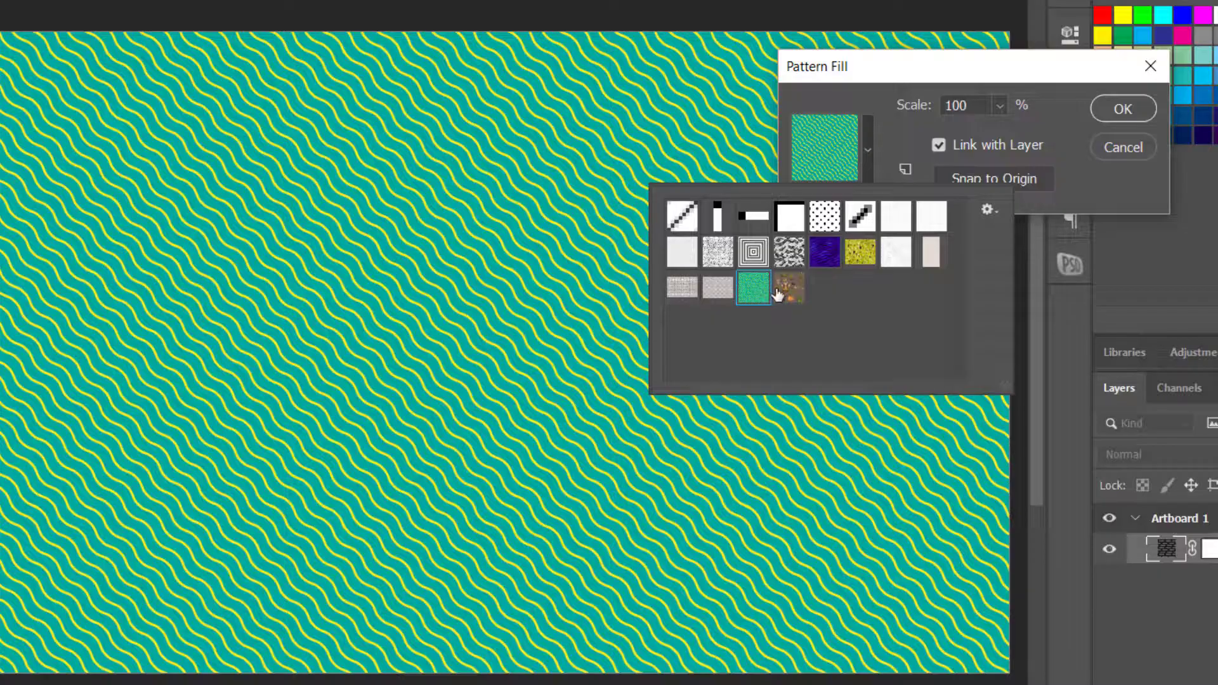